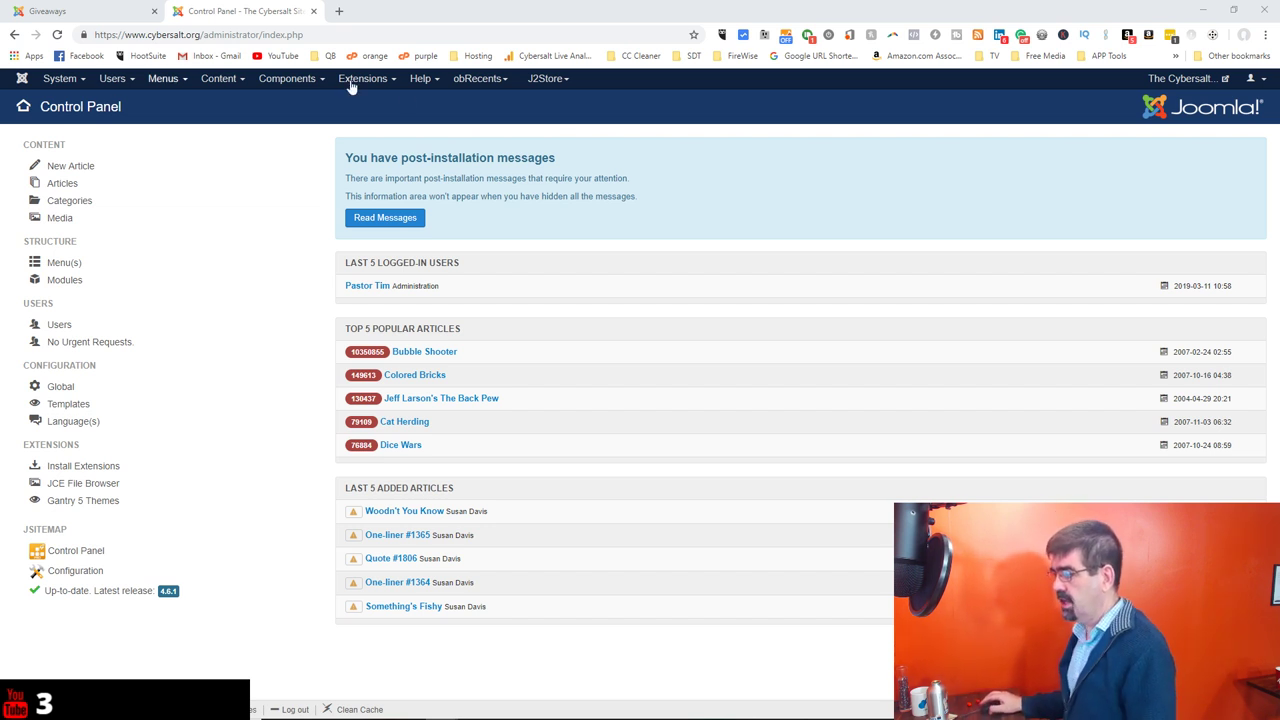
Open the article "Cybersalt News - March 10, 2019" from the article list, check its user warning, and close it.
{"action": "left_click", "coordinate": [222, 80]}
{"action": "left_click", "coordinate": [224, 101]}
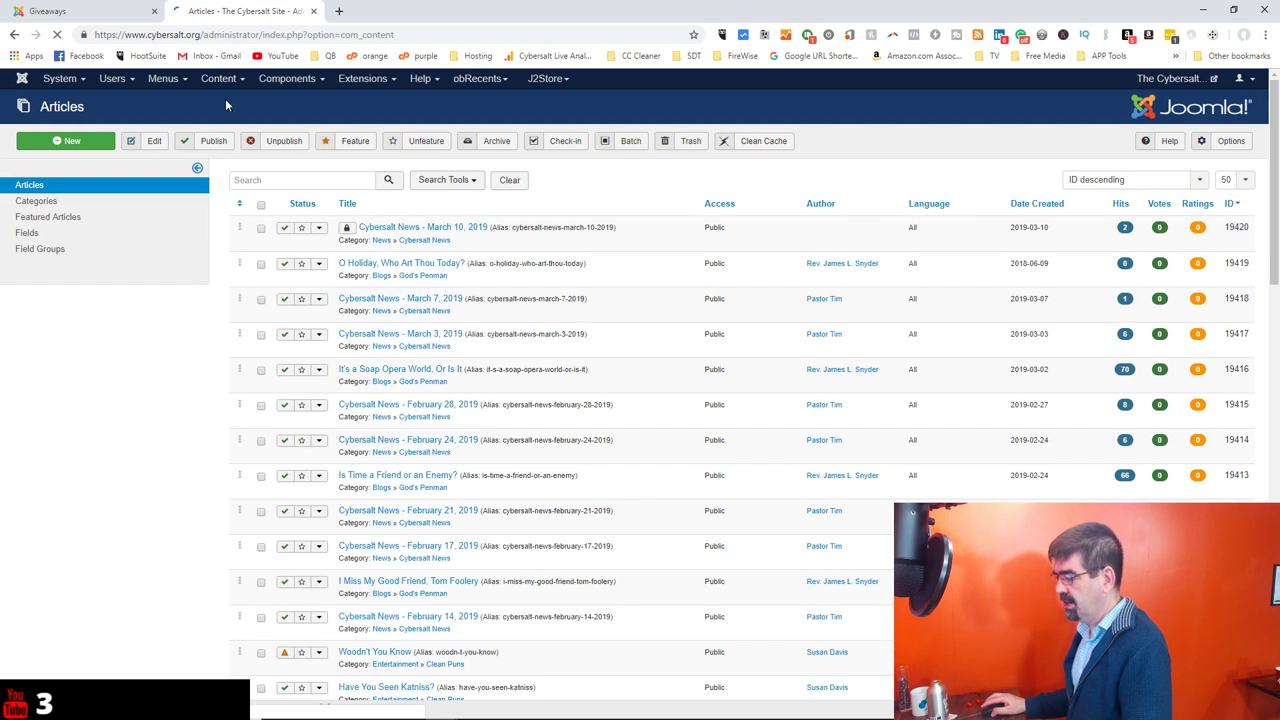
{"action": "left_click", "coordinate": [428, 228]}
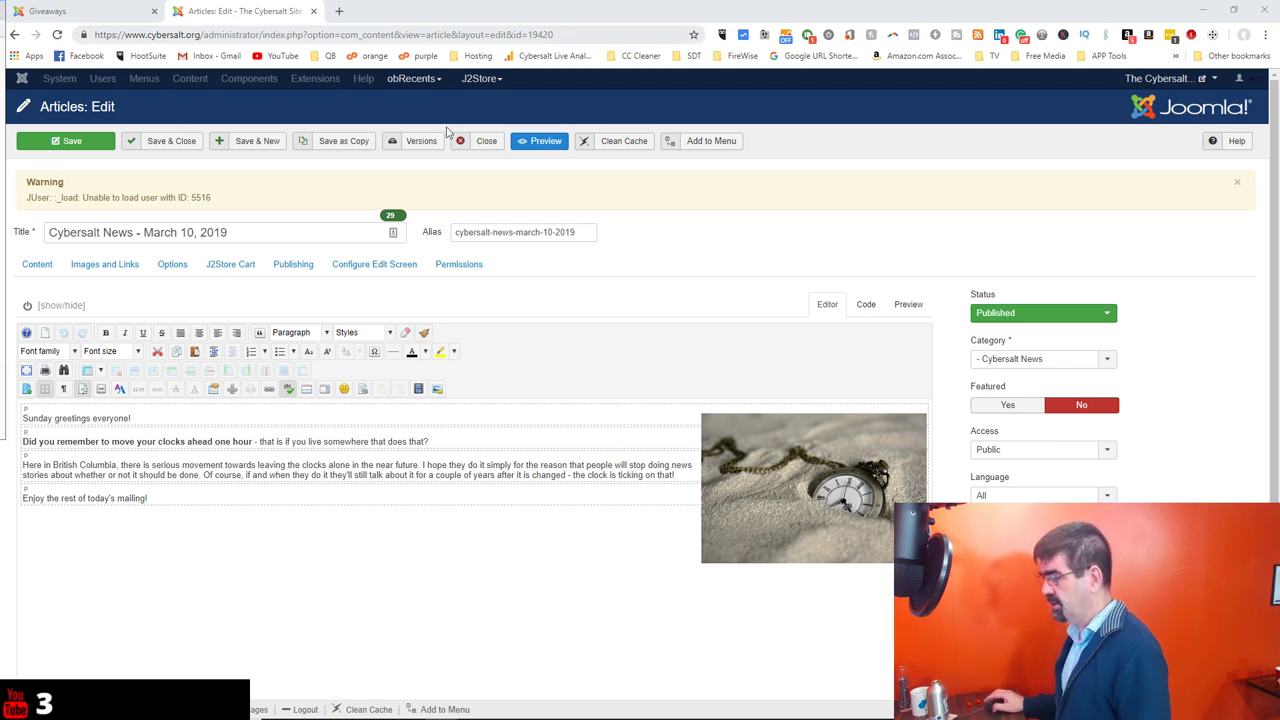
{"action": "left_click", "coordinate": [487, 146]}
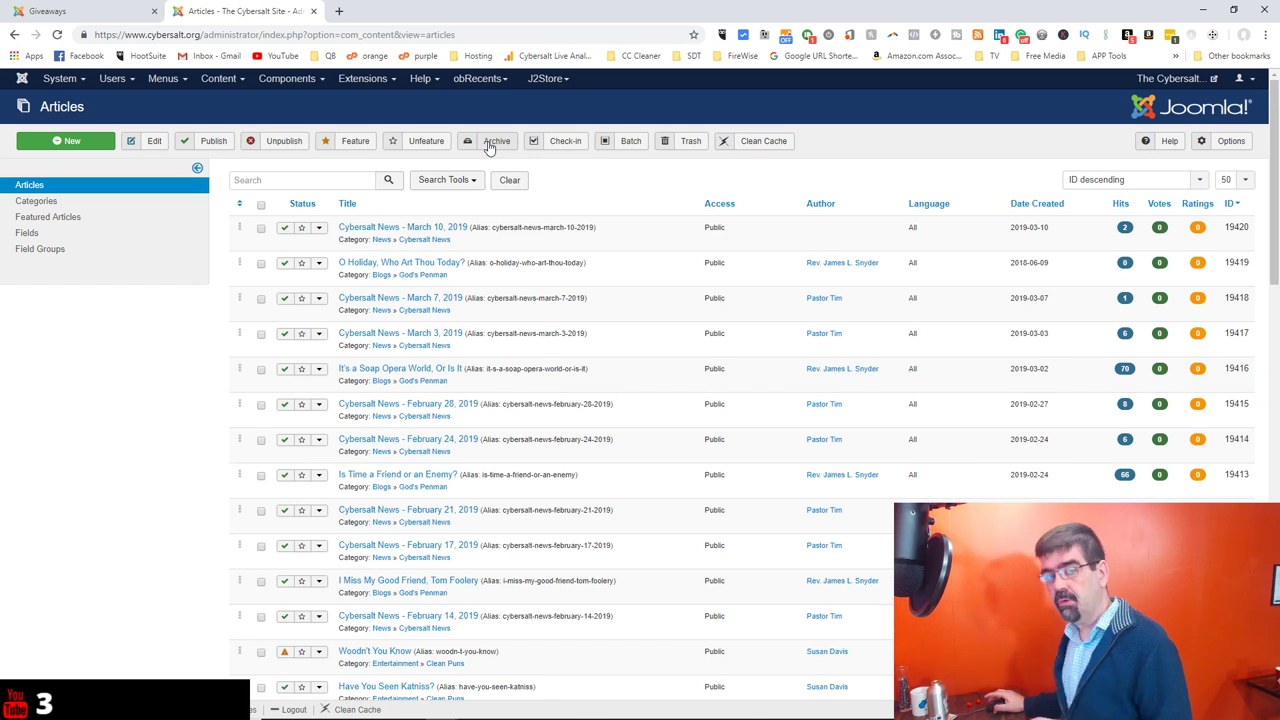
Open the Regular Labs DB Replacer component in a new browser tab and select the created_by column of the content table.
{"action": "left_click", "coordinate": [287, 78]}
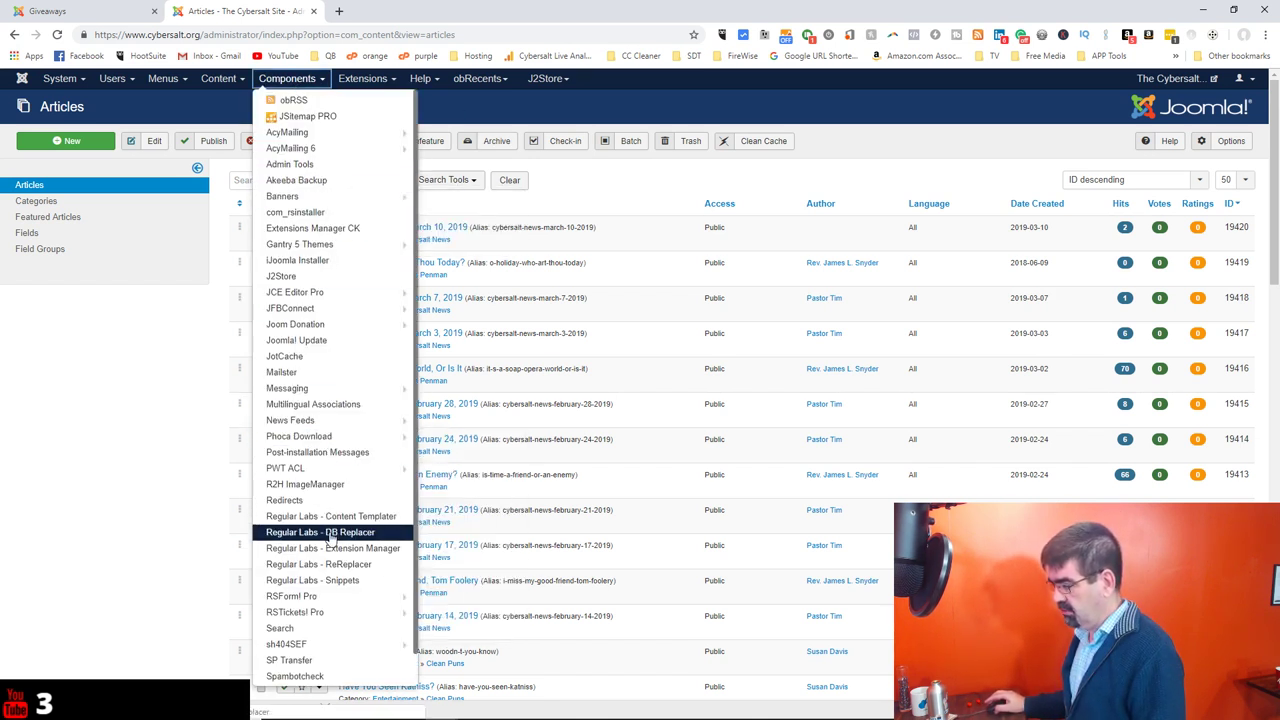
{"action": "right_click", "coordinate": [334, 532]}
{"action": "left_click", "coordinate": [390, 540]}
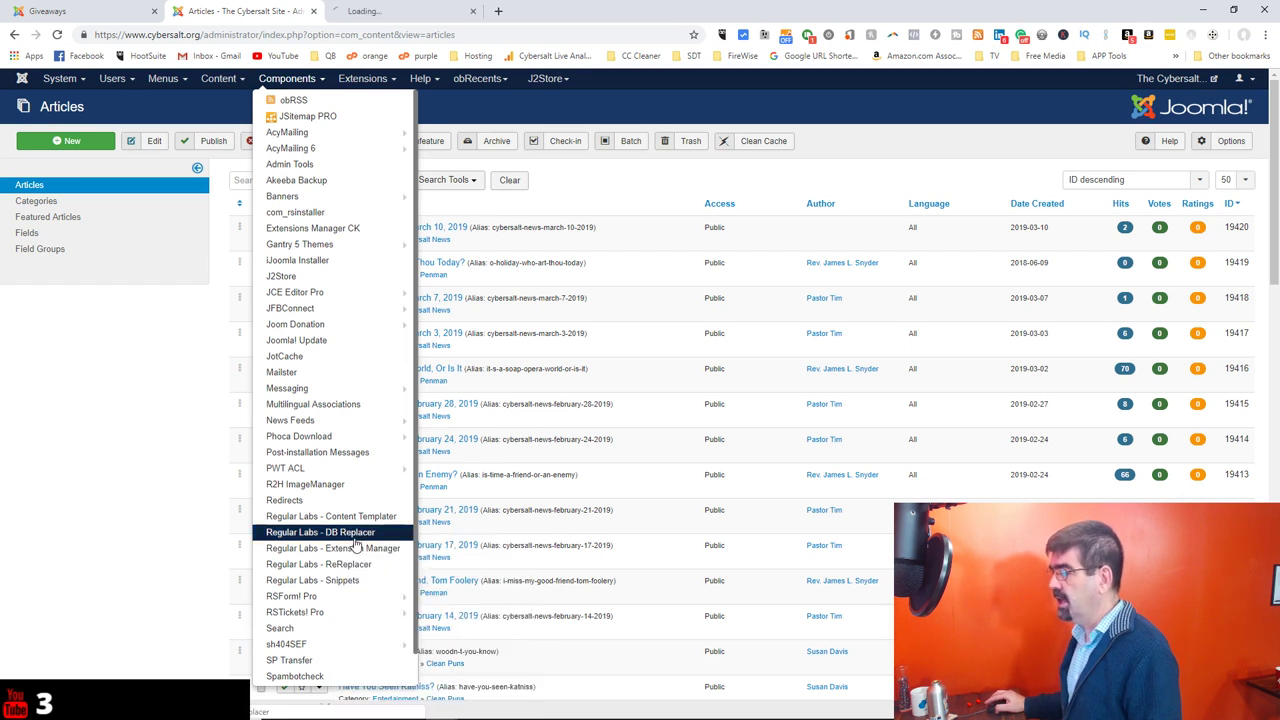
{"action": "left_click", "coordinate": [423, 11]}
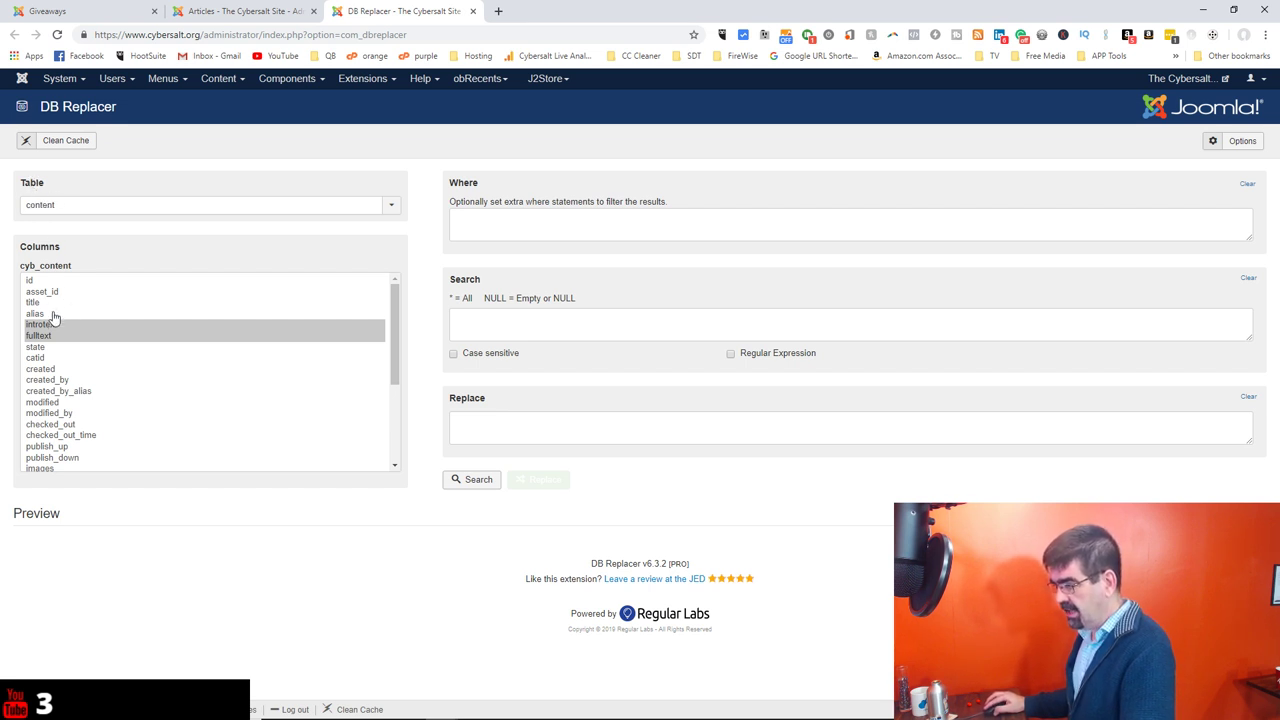
{"action": "left_click", "coordinate": [62, 382]}
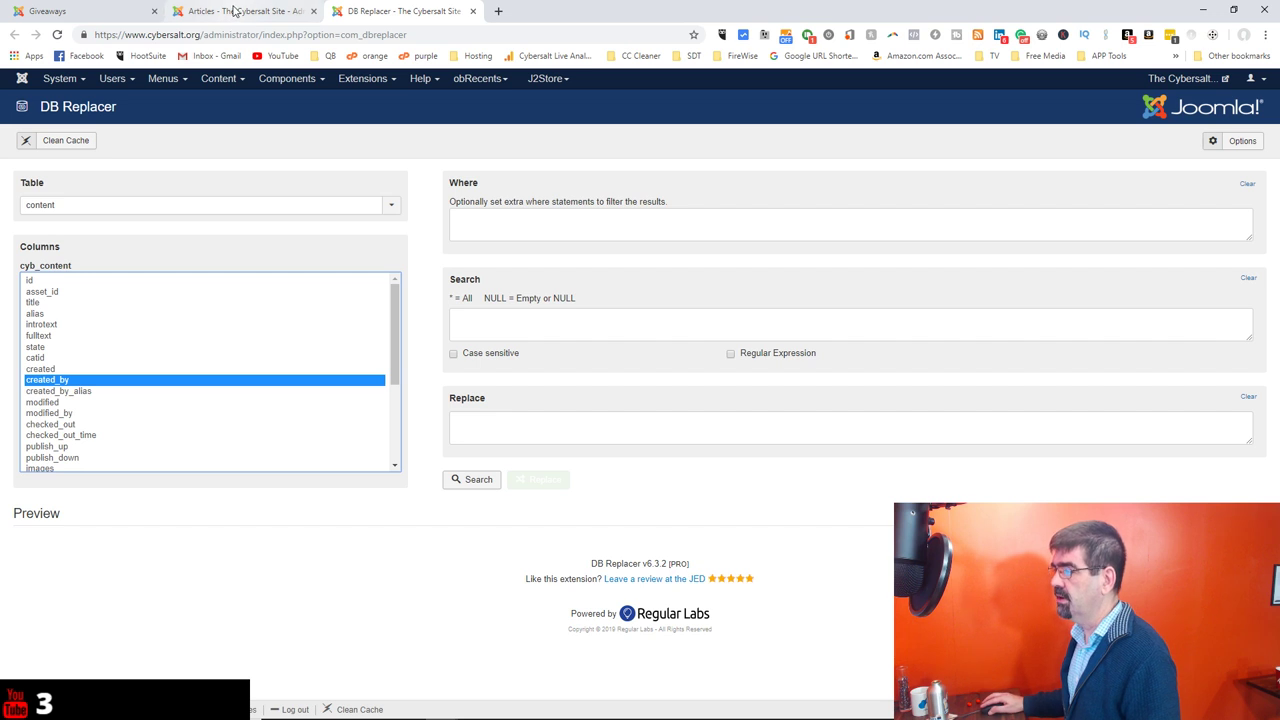
Check the missing user ID in the "Cybersalt News - March 10, 2019" article's warning and enter 5516 as the DB Replacer search value.
{"action": "left_click", "coordinate": [233, 10]}
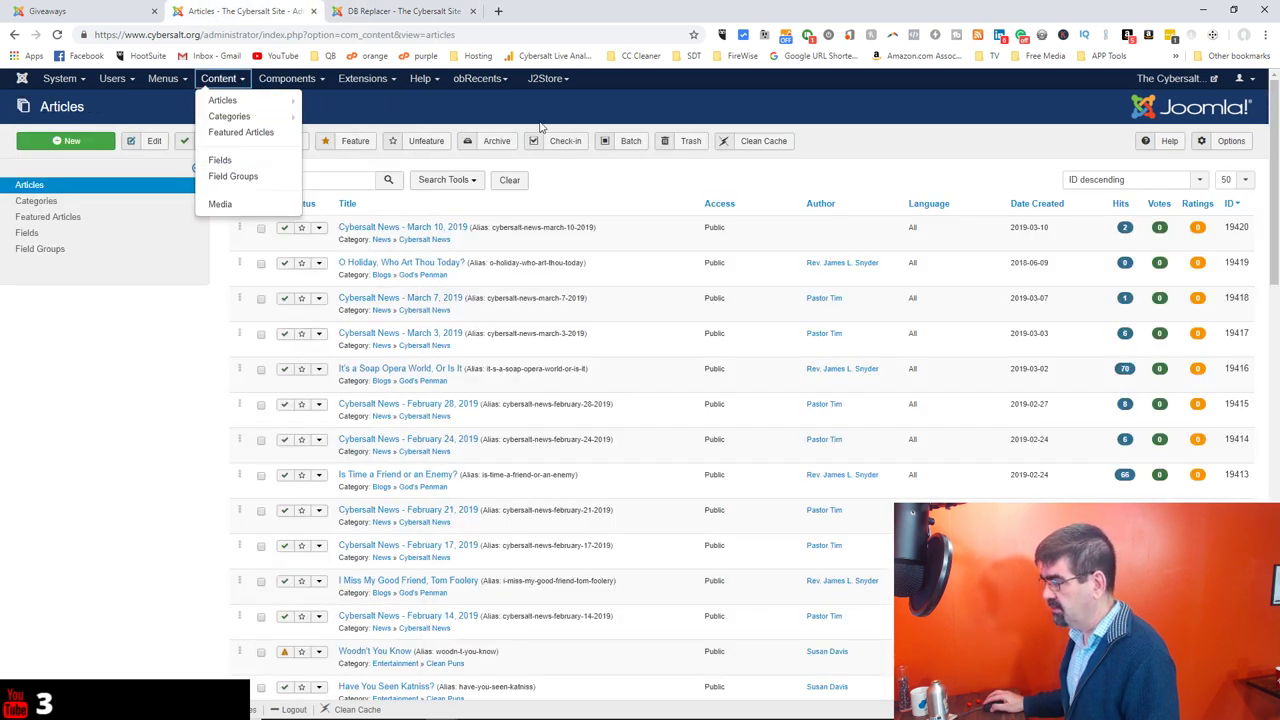
{"action": "left_click", "coordinate": [398, 204]}
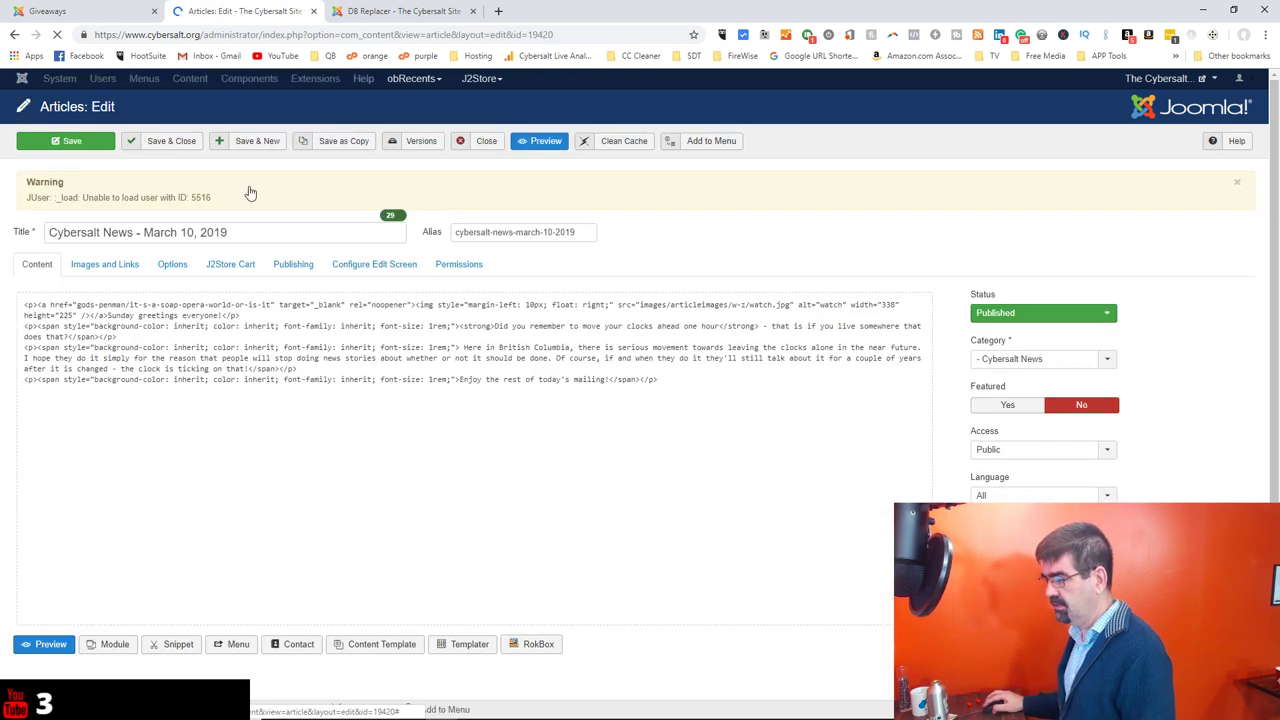
{"action": "left_click", "coordinate": [395, 11]}
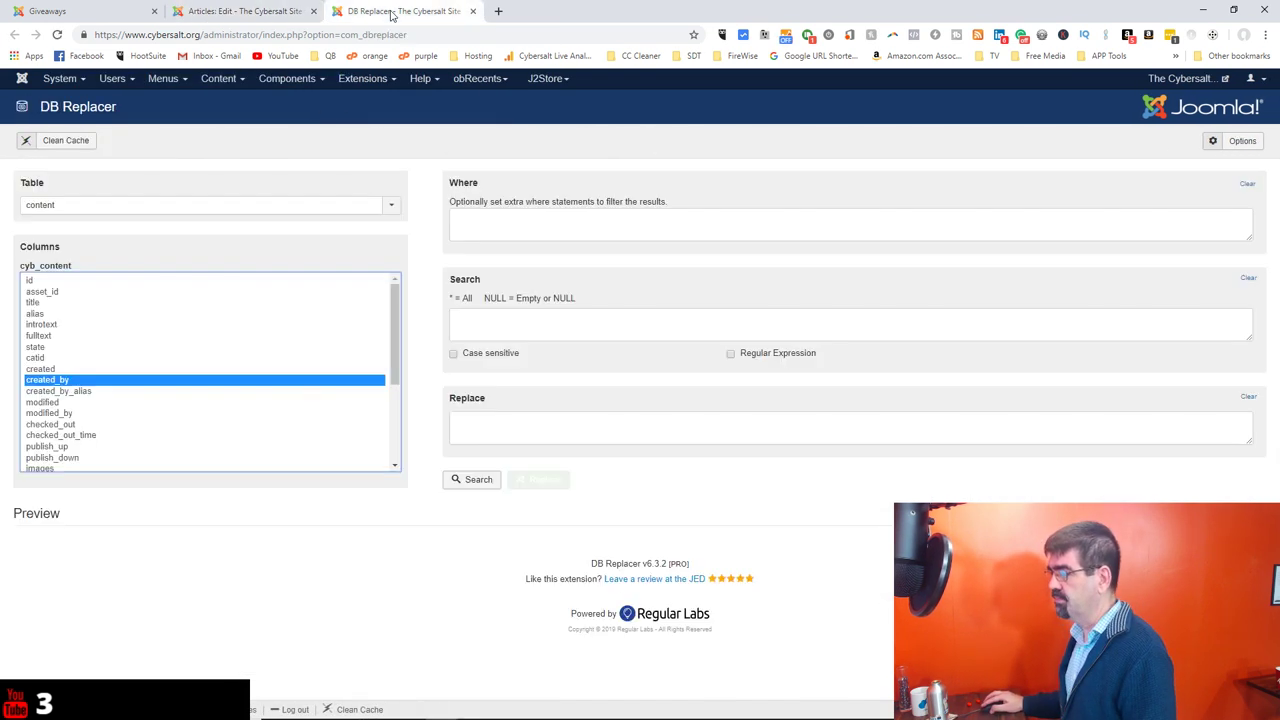
{"action": "left_click", "coordinate": [526, 314]}
{"action": "type", "text": "5516"}
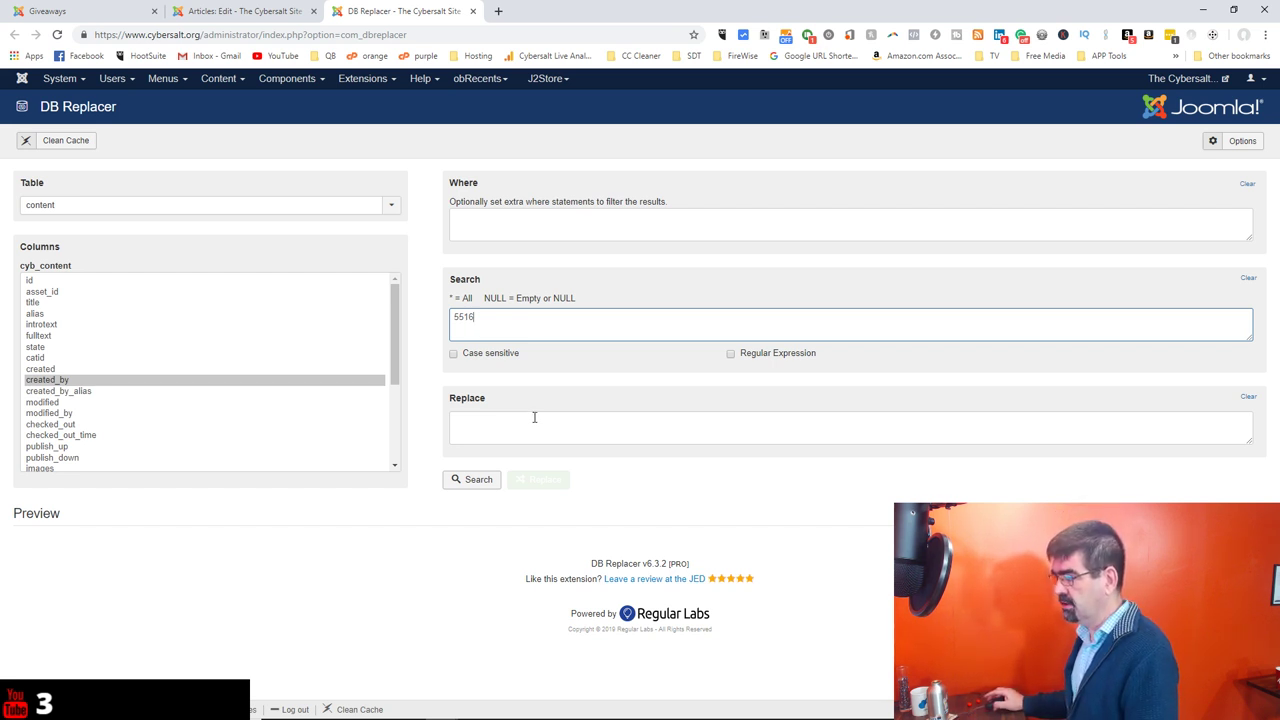
Set the replacement value to 62 and preview the matching rows in the content table.
{"action": "key", "text": "alt+Tab"}
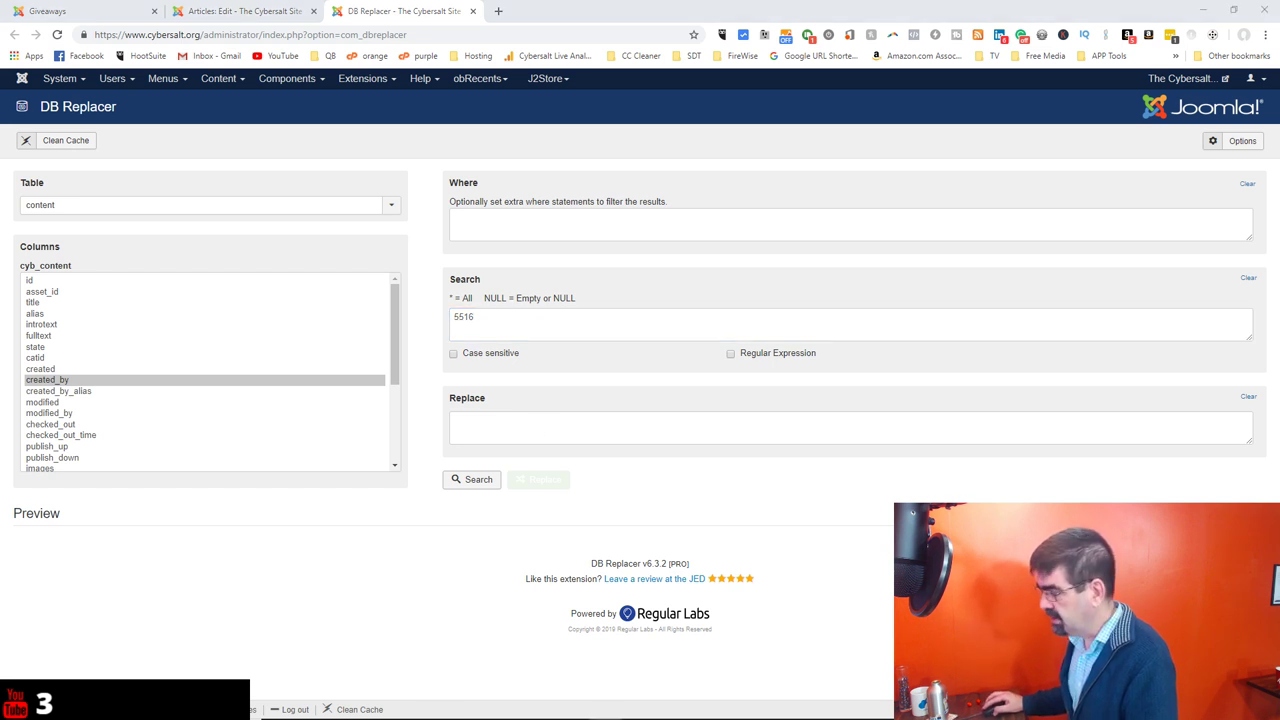
{"action": "left_click", "coordinate": [514, 422]}
{"action": "type", "text": "6"}
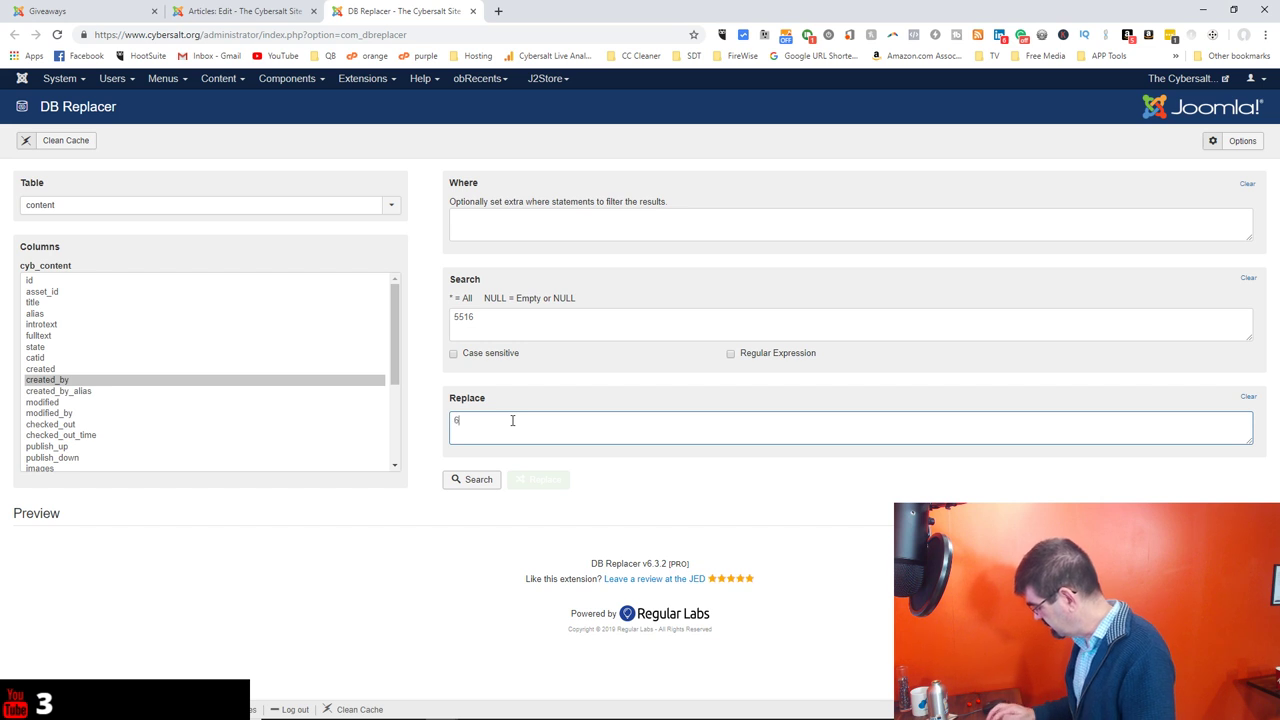
{"action": "type", "text": "2"}
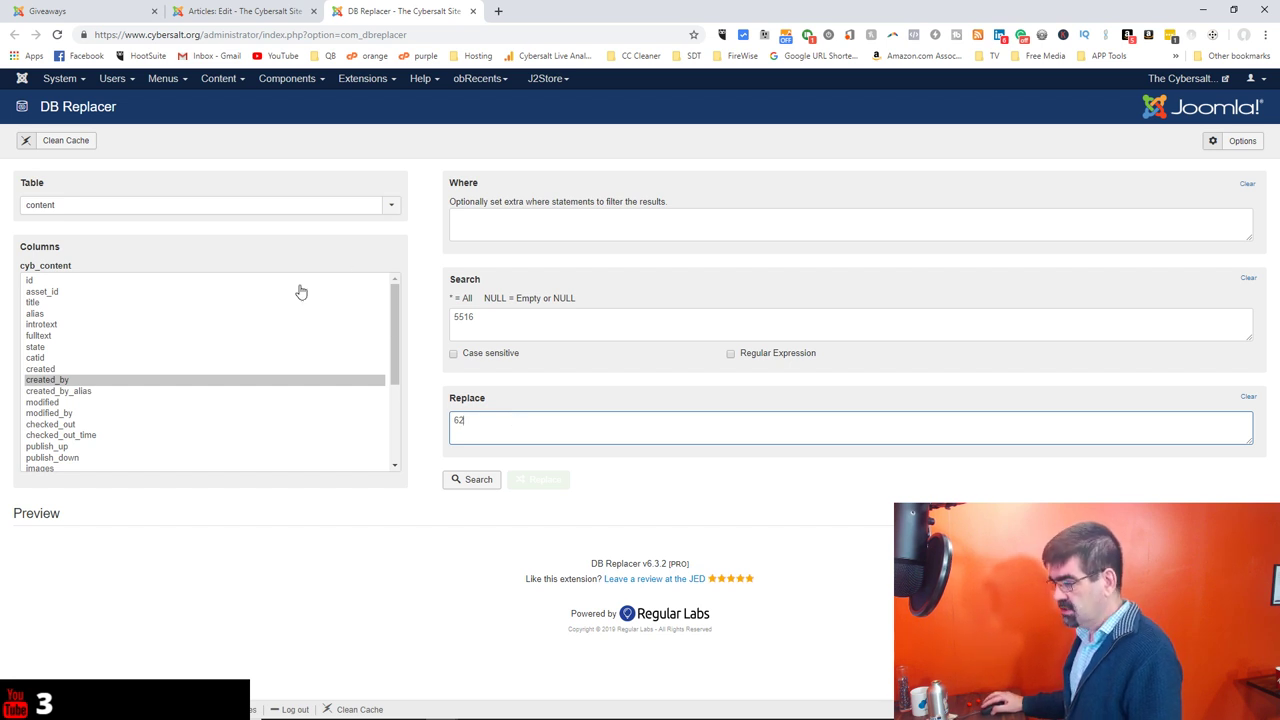
{"action": "left_click", "coordinate": [475, 484]}
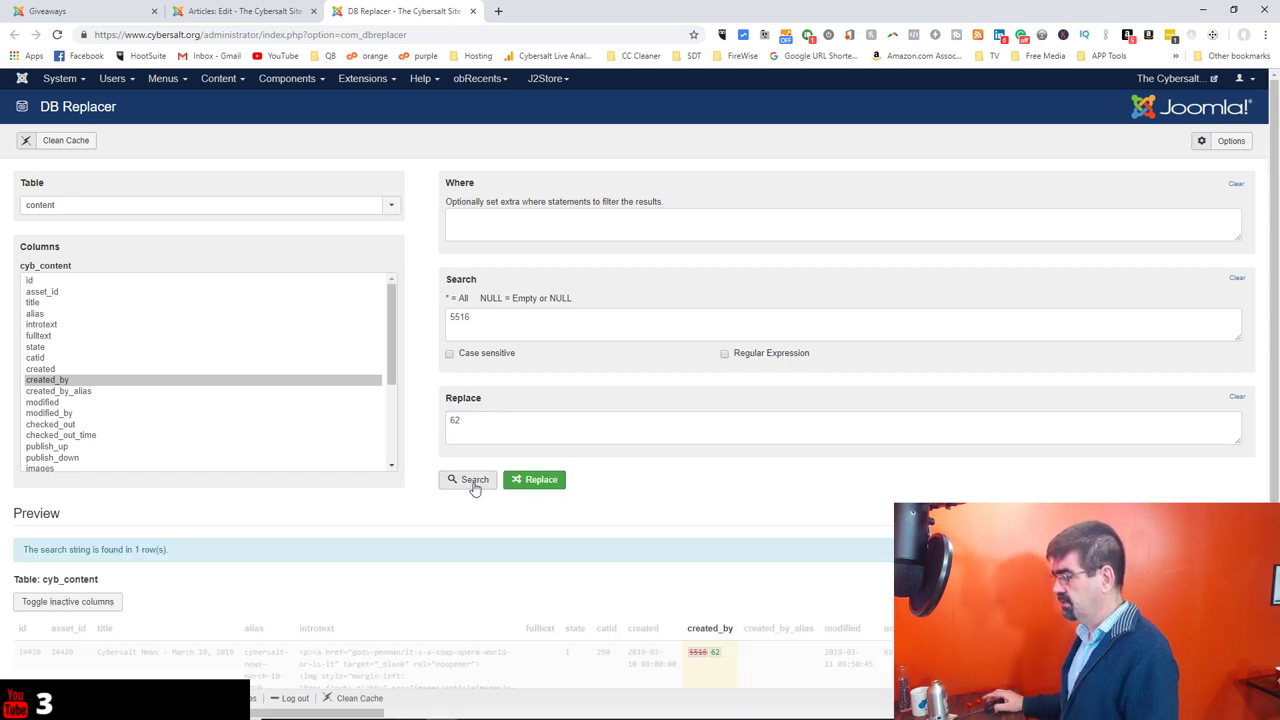
Replace 5516 with 62 in the created_by column and confirm the database change.
{"action": "scroll", "coordinate": [738, 416], "scroll_direction": "down", "scroll_amount": 3}
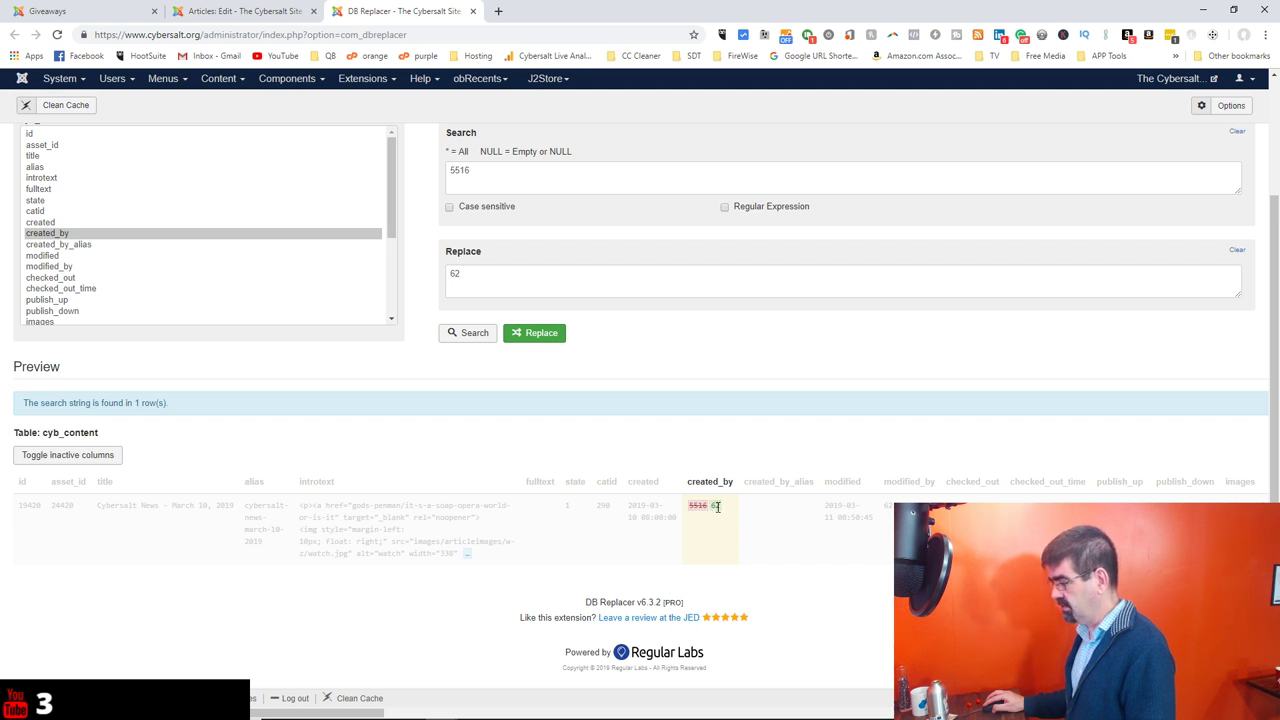
{"action": "left_click", "coordinate": [555, 338]}
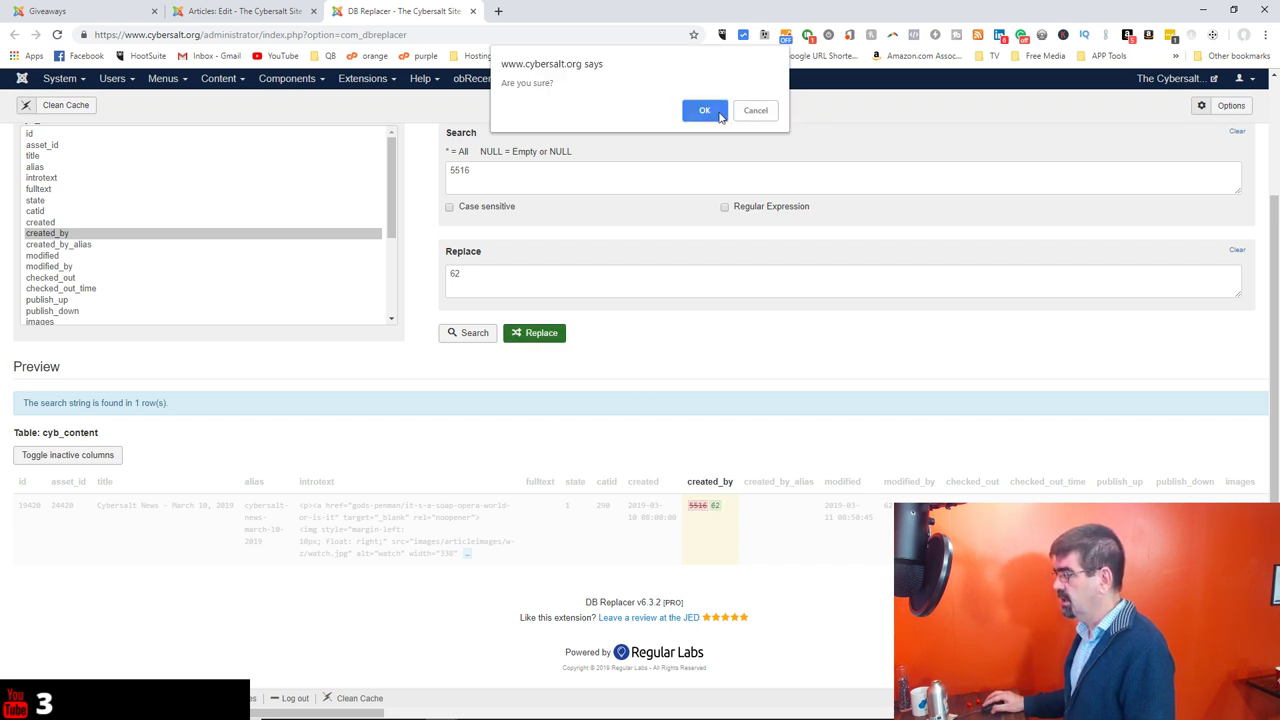
{"action": "left_click", "coordinate": [705, 111]}
{"action": "left_click", "coordinate": [705, 163]}
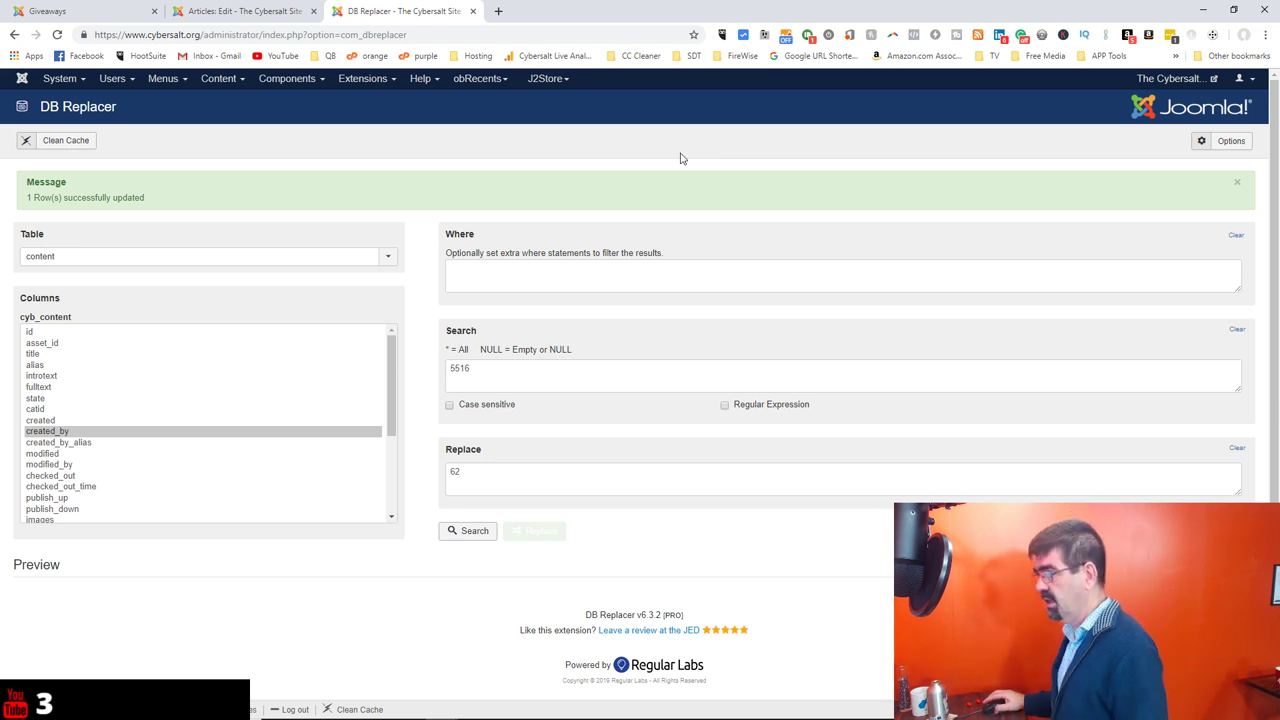
Reload the March 10, 2019 news article, check its creator in the publishing details, and close the article.
{"action": "left_click", "coordinate": [220, 12]}
{"action": "left_click", "coordinate": [58, 36]}
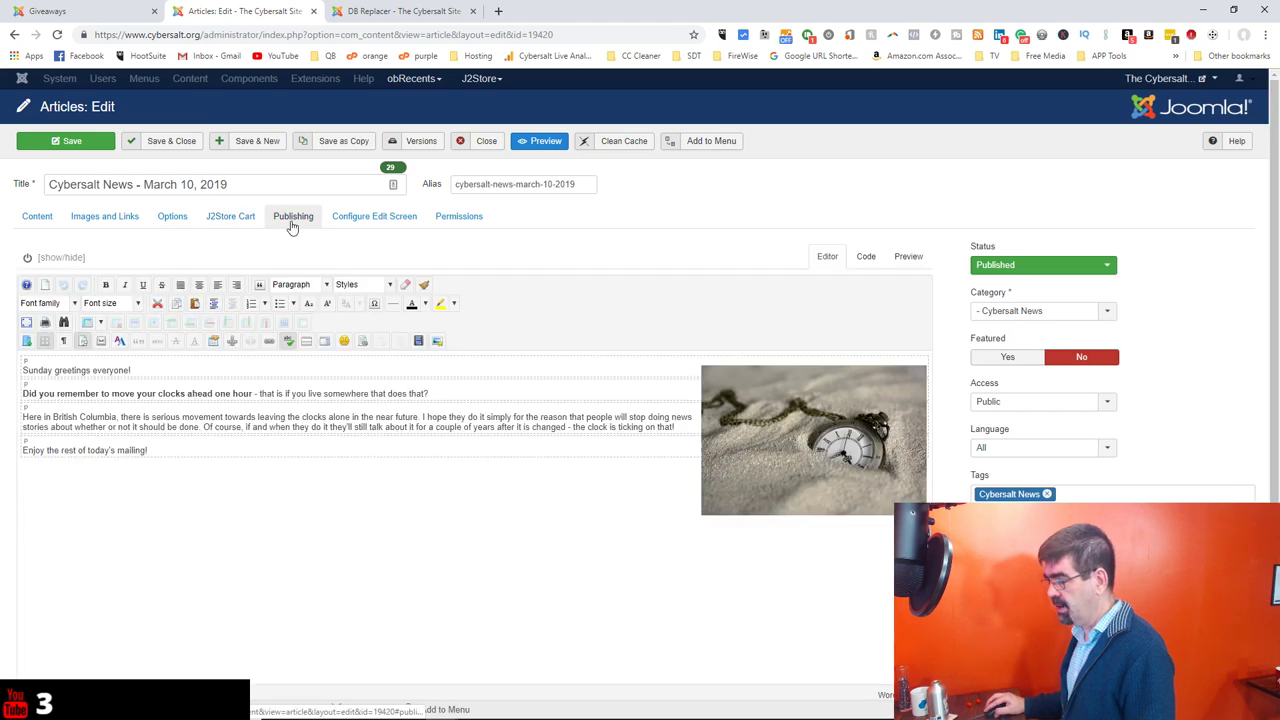
{"action": "left_click", "coordinate": [292, 221]}
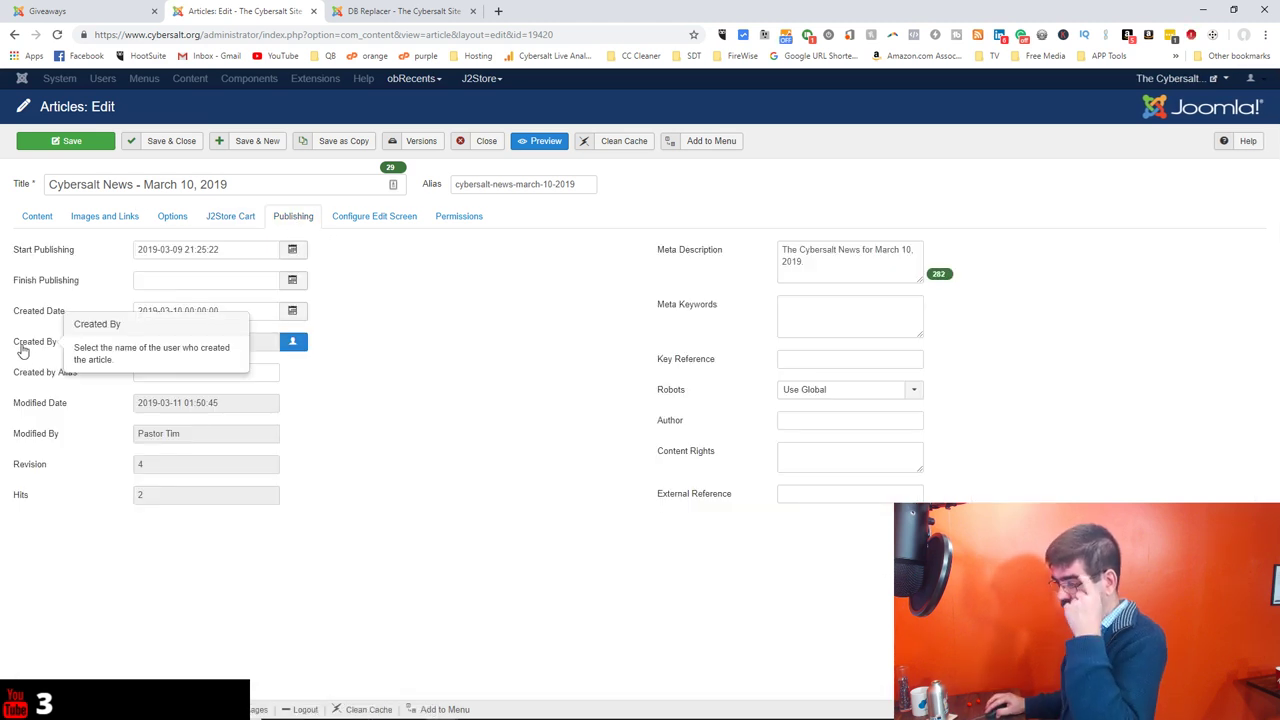
{"action": "left_click", "coordinate": [488, 143]}
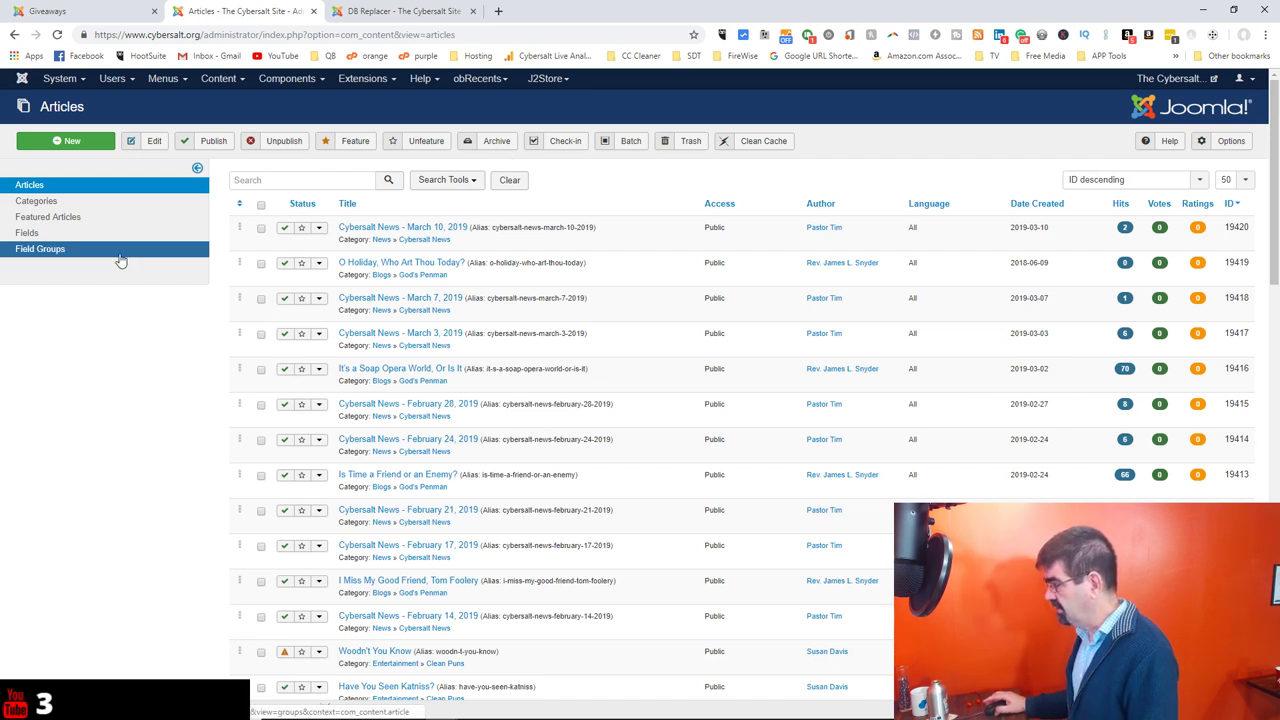
Filter the article list to articles whose author is None.
{"action": "left_click", "coordinate": [470, 186]}
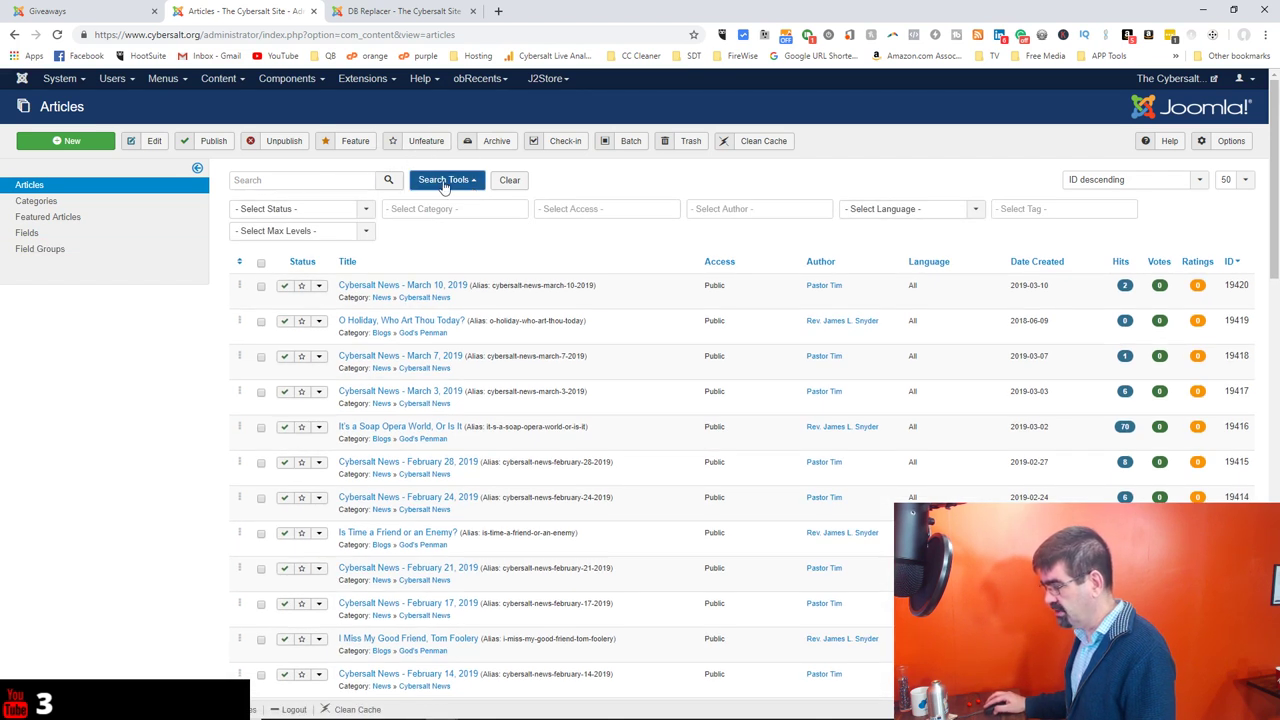
{"action": "left_click", "coordinate": [736, 209]}
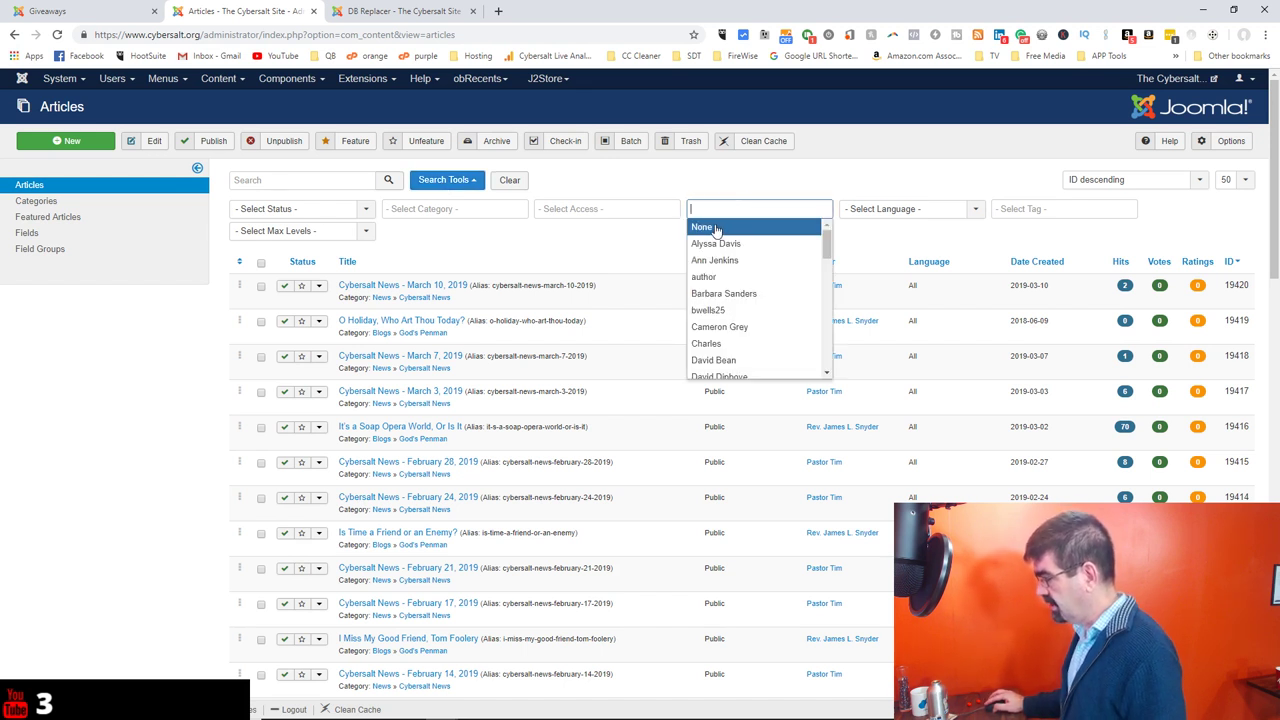
{"action": "left_click", "coordinate": [737, 228]}
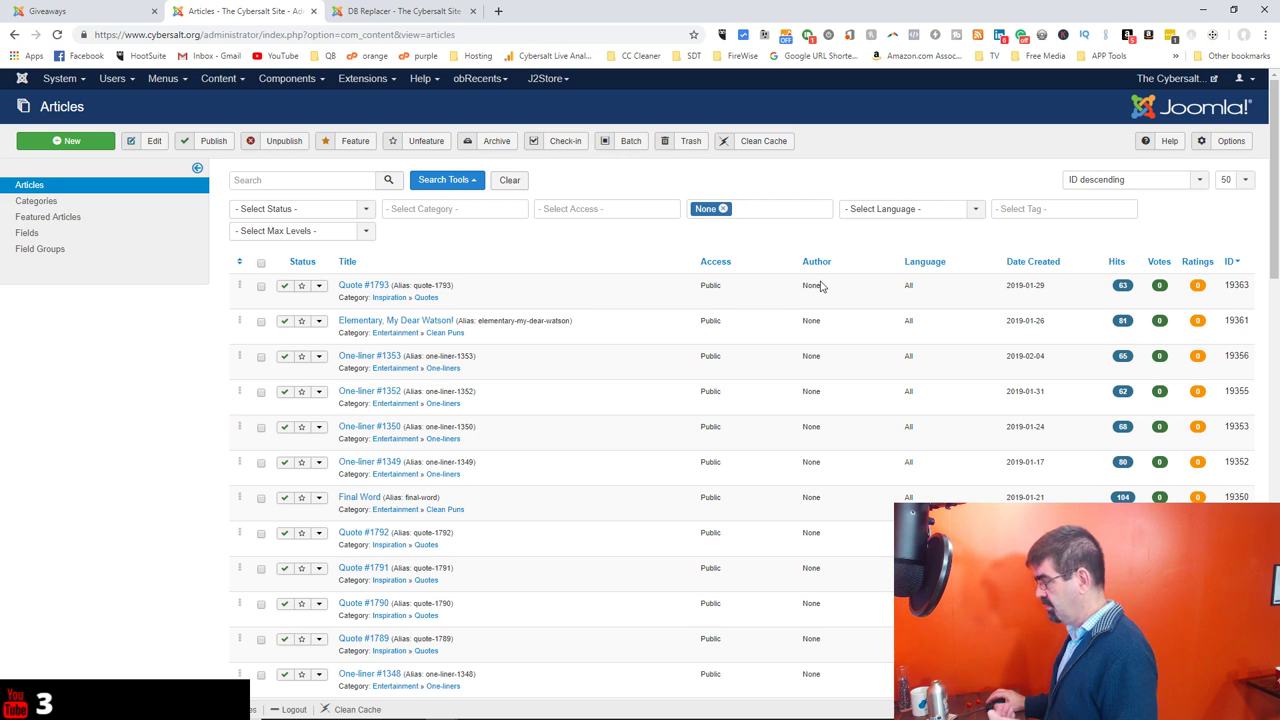
Examine the list of authorless articles, including their creation dates, categories and number of pages.
{"action": "scroll", "coordinate": [824, 283], "scroll_direction": "down", "scroll_amount": 2}
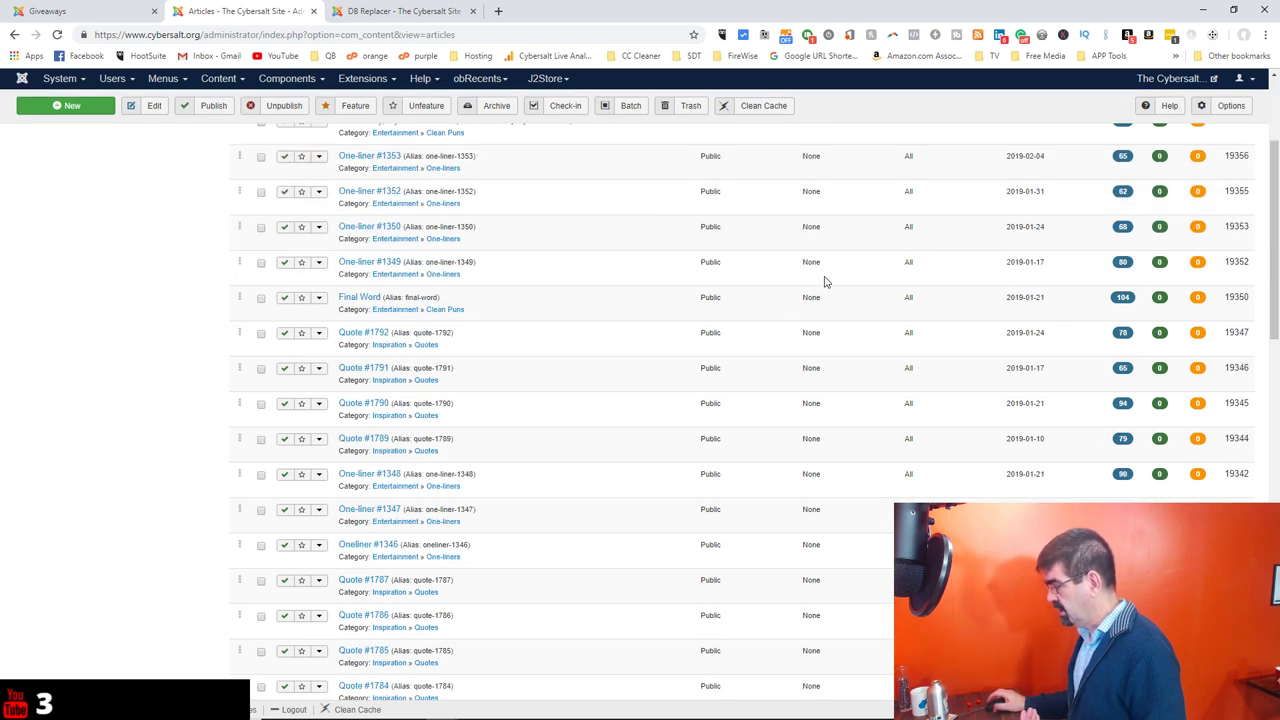
{"action": "scroll", "coordinate": [824, 283], "scroll_direction": "down", "scroll_amount": 5}
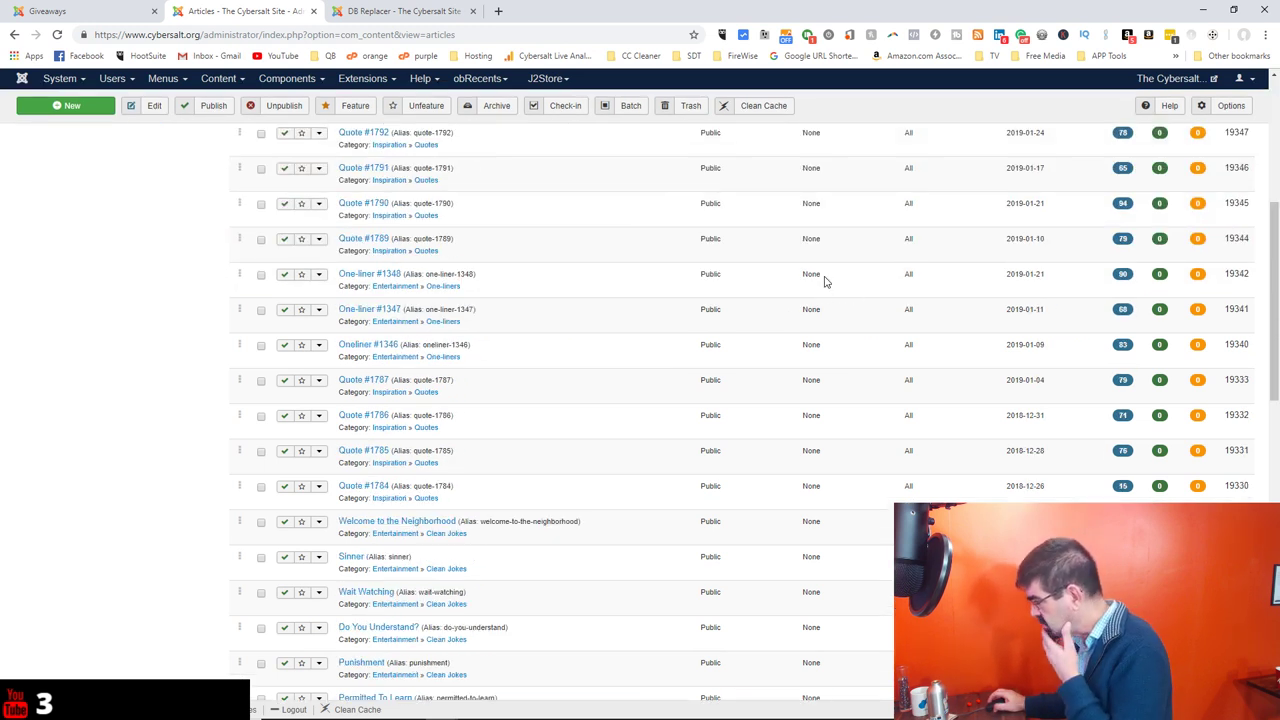
{"action": "scroll", "coordinate": [824, 283], "scroll_direction": "up", "scroll_amount": 1}
{"action": "scroll", "coordinate": [824, 283], "scroll_direction": "up", "scroll_amount": 6}
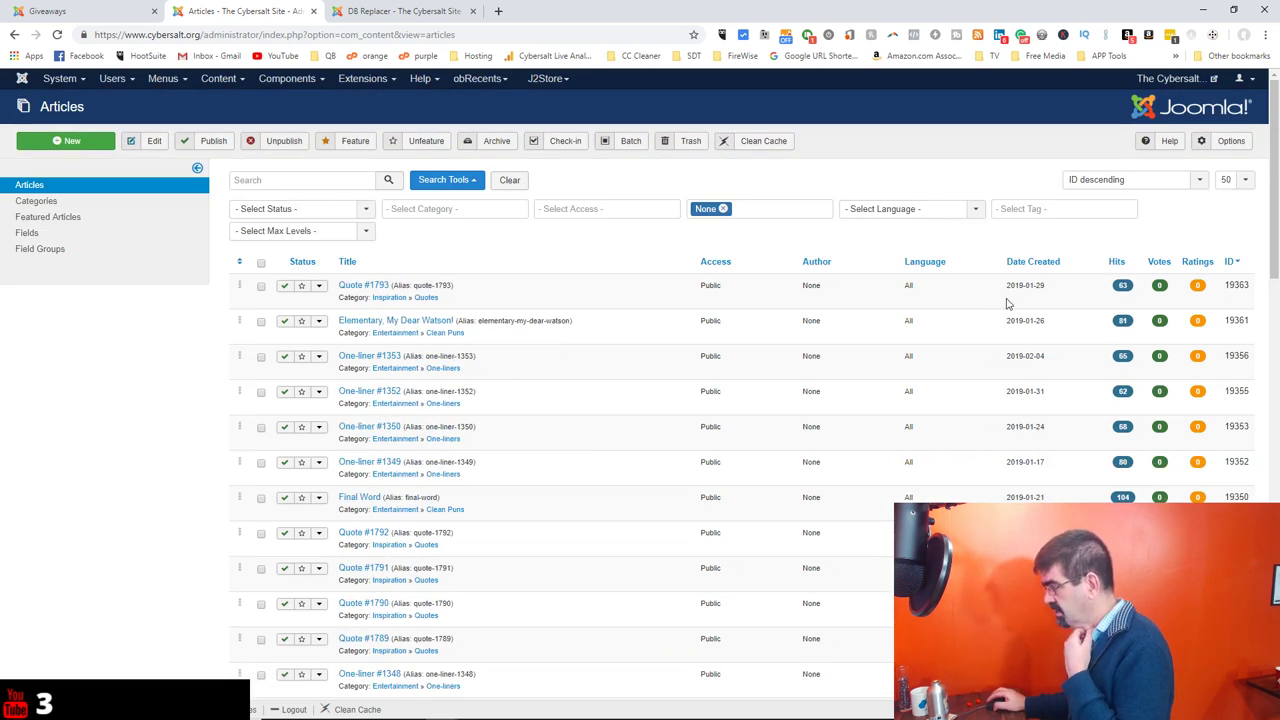
{"action": "scroll", "coordinate": [1007, 303], "scroll_direction": "down", "scroll_amount": 15}
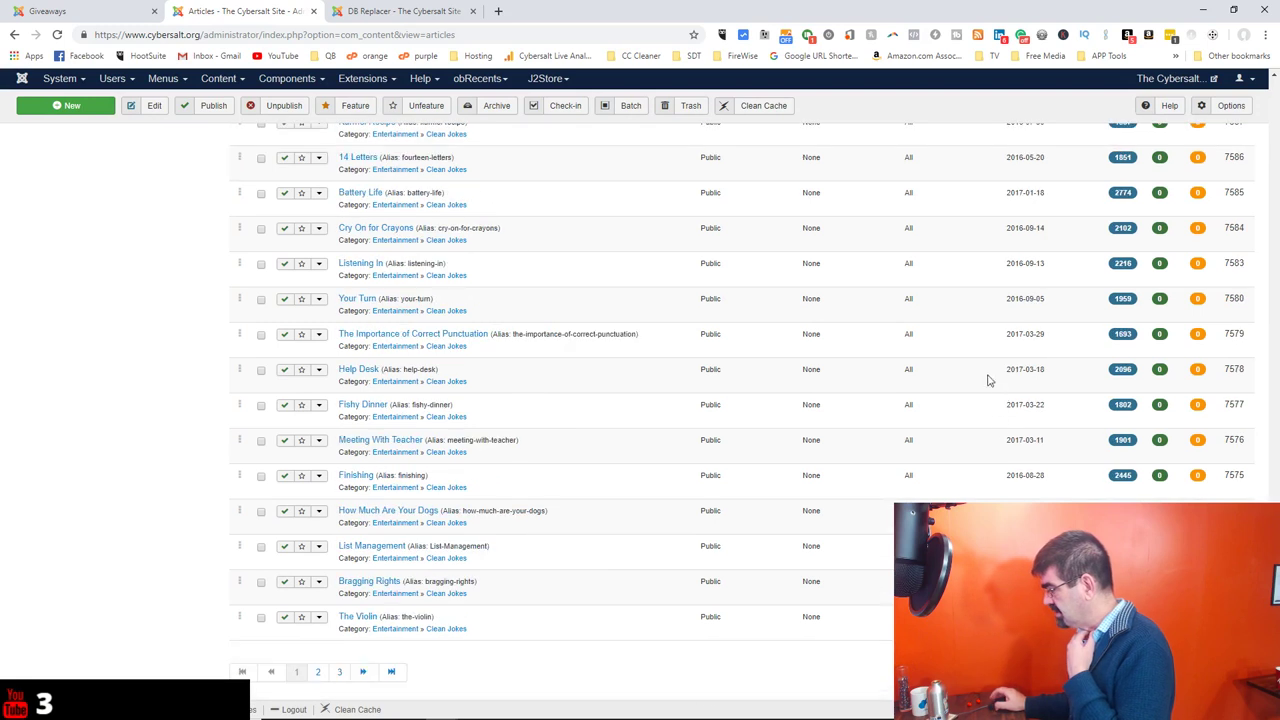
{"action": "scroll", "coordinate": [658, 420], "scroll_direction": "up", "scroll_amount": 10}
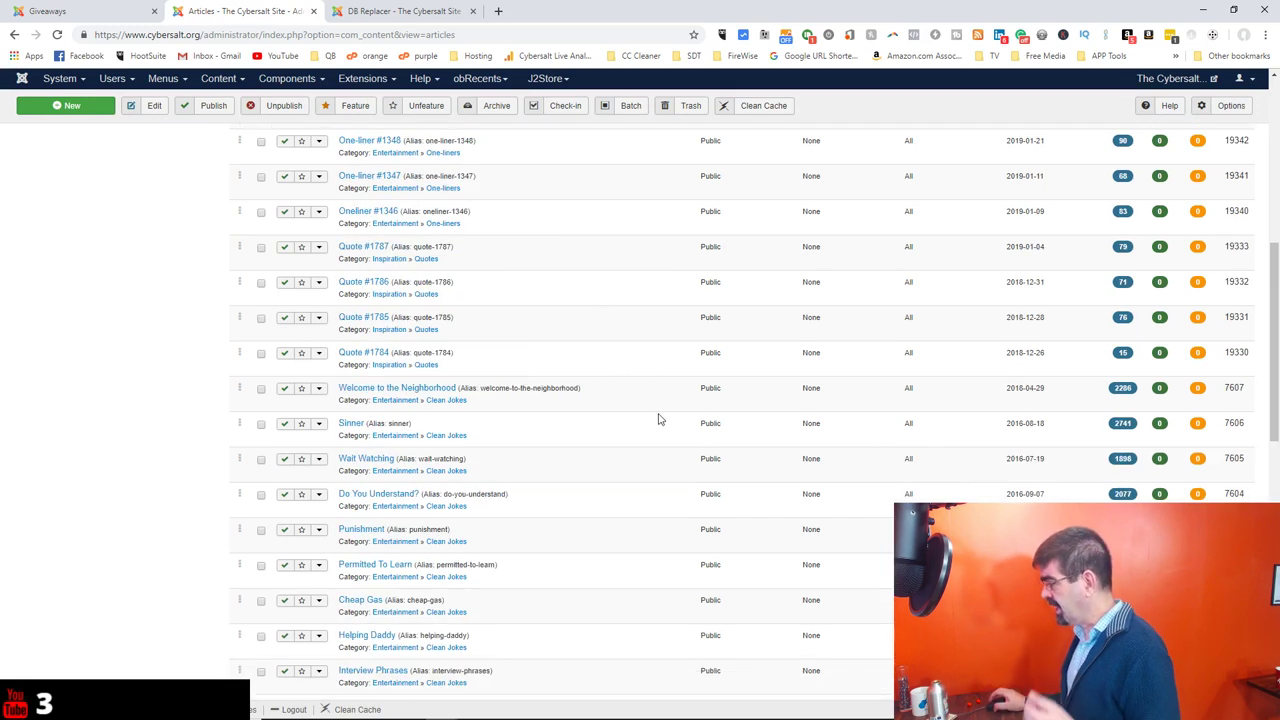
{"action": "scroll", "coordinate": [660, 415], "scroll_direction": "up", "scroll_amount": 5}
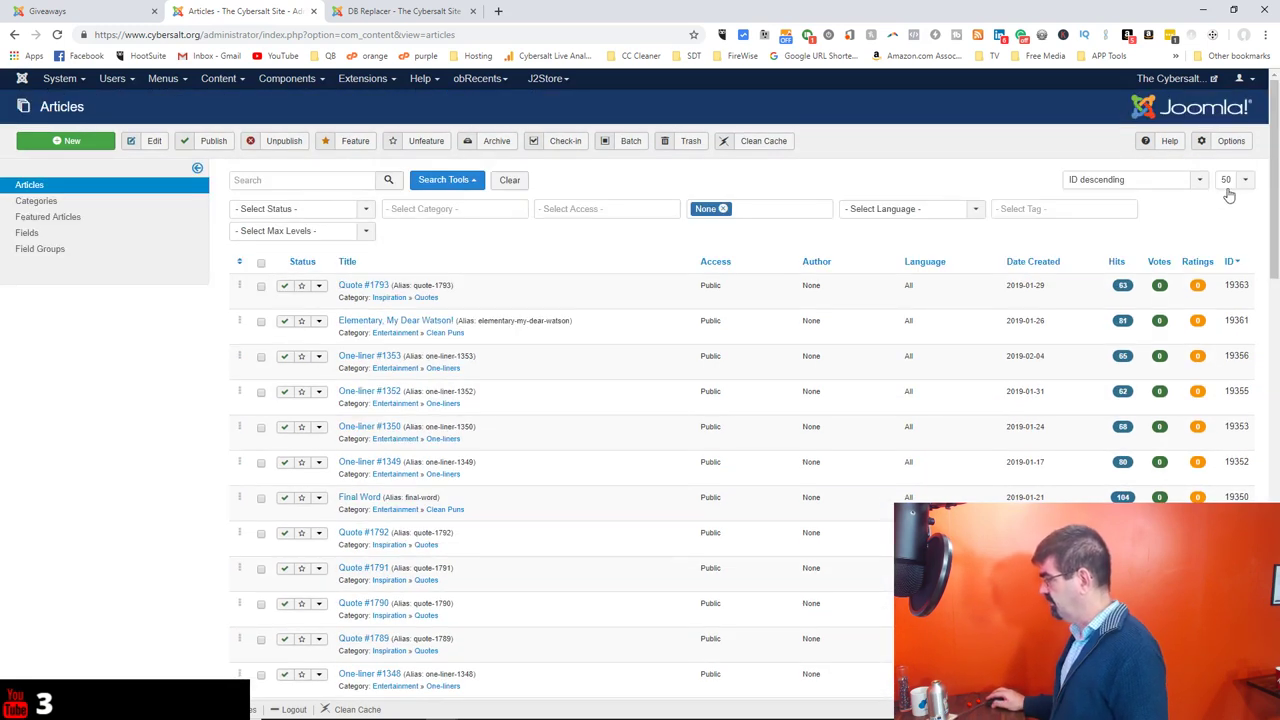
{"action": "scroll", "coordinate": [471, 443], "scroll_direction": "down", "scroll_amount": 15}
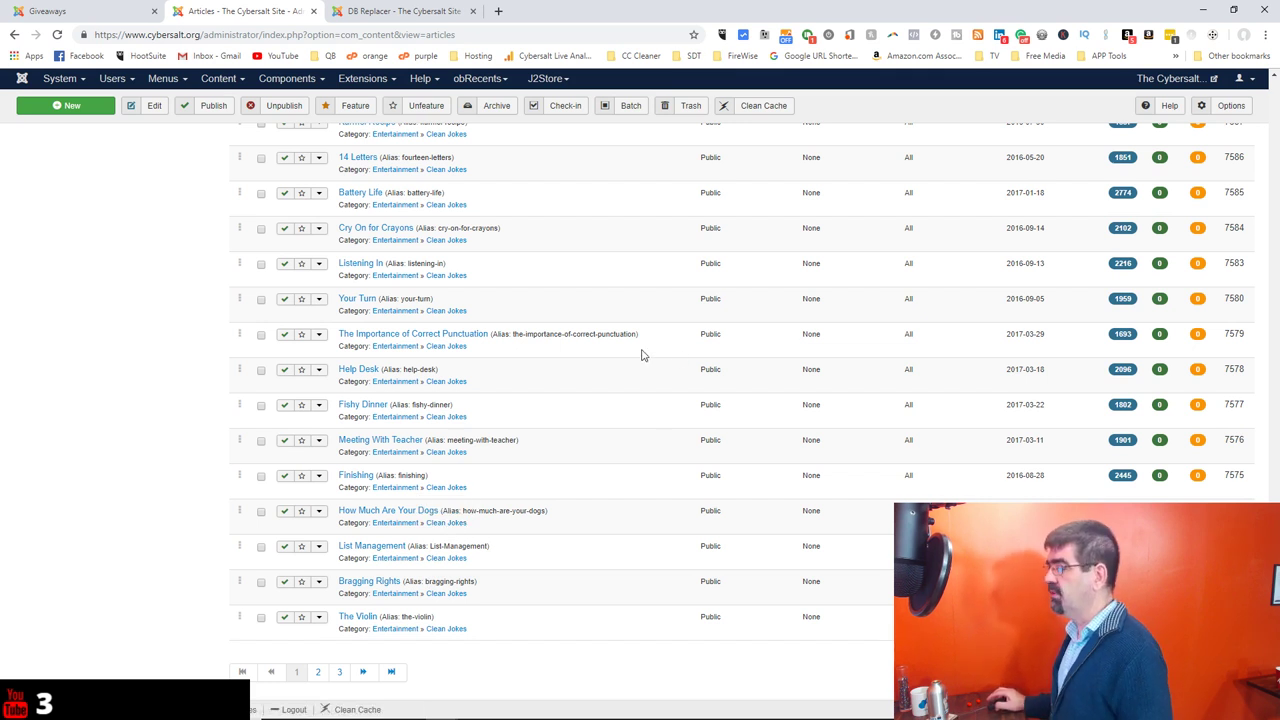
In DB Replacer, search the created_by column for 0 with an empty replacement and check the created_by values in the preview.
{"action": "left_click", "coordinate": [399, 12]}
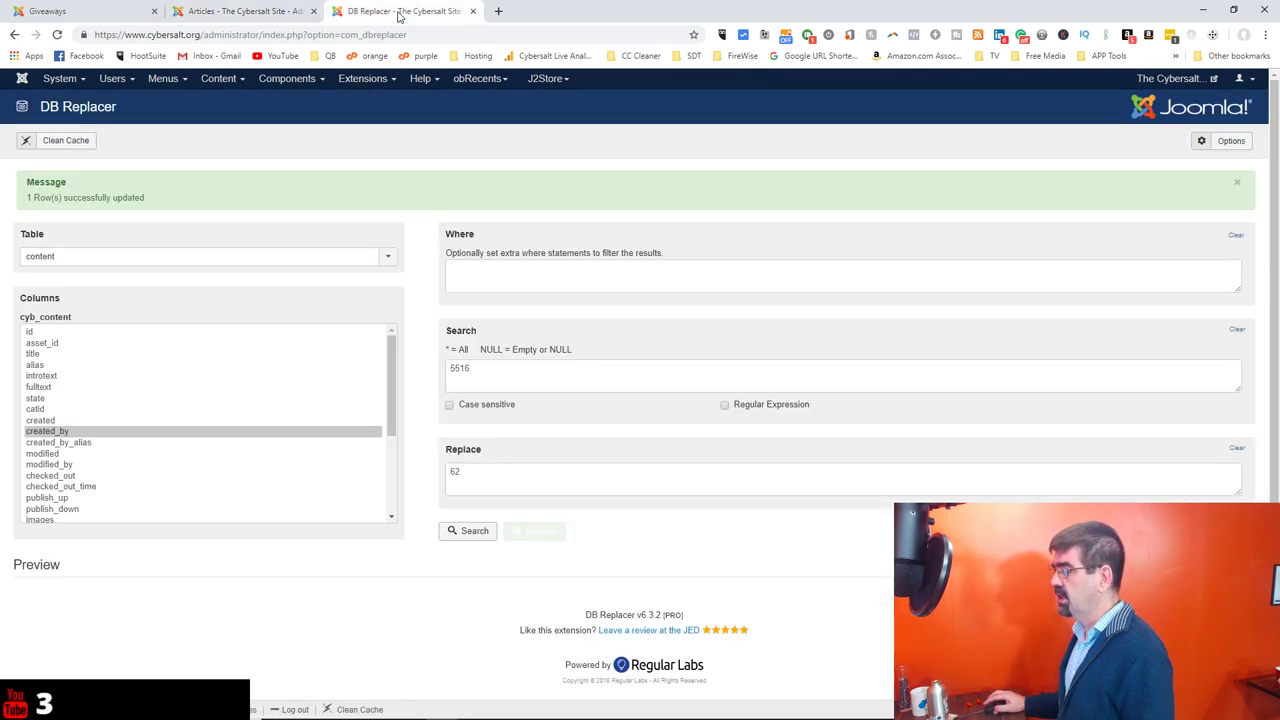
{"action": "left_click_drag", "start_coordinate": [486, 369], "coordinate": [422, 369]}
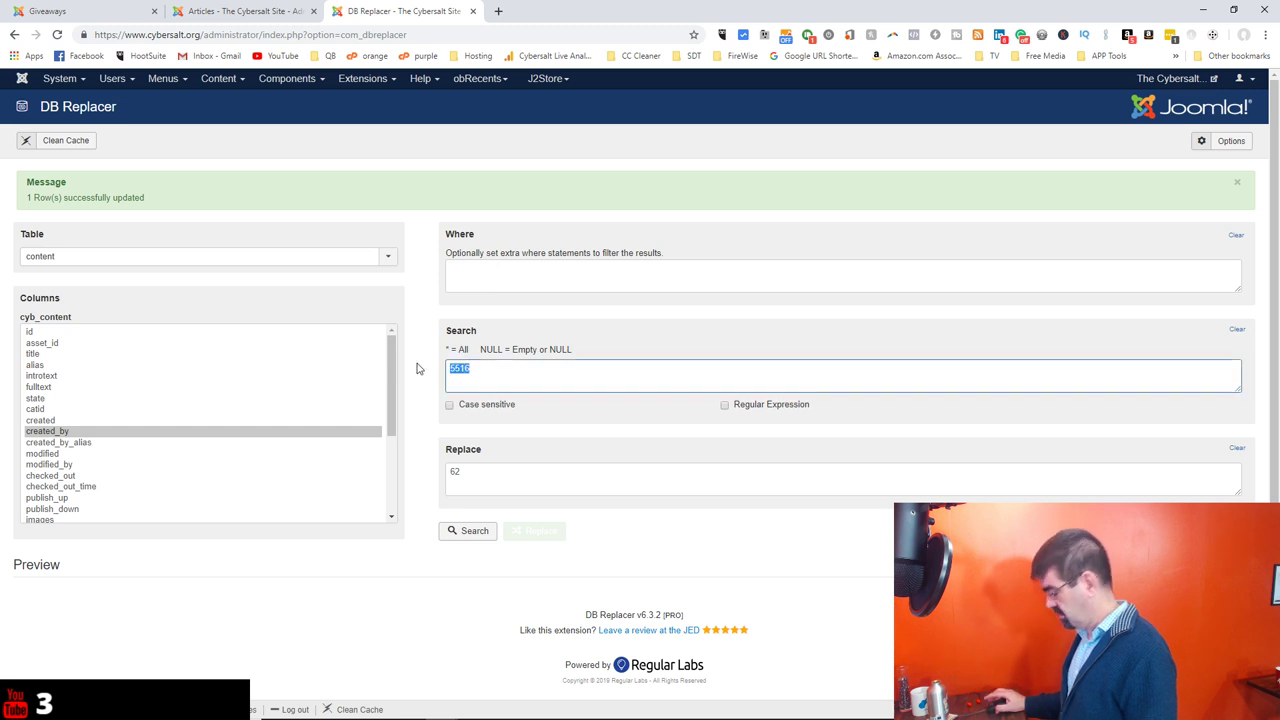
{"action": "type", "text": "0"}
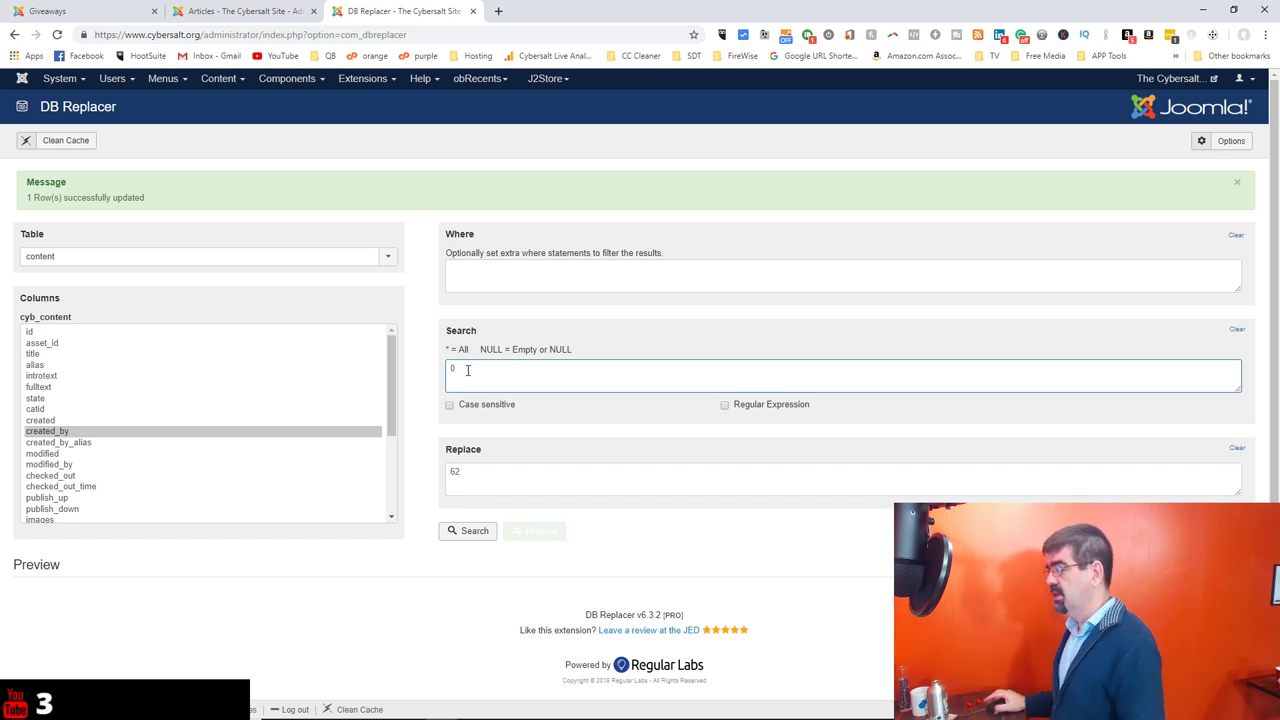
{"action": "left_click", "coordinate": [465, 470]}
{"action": "key", "text": "BackSpace"}
{"action": "key", "text": "BackSpace"}
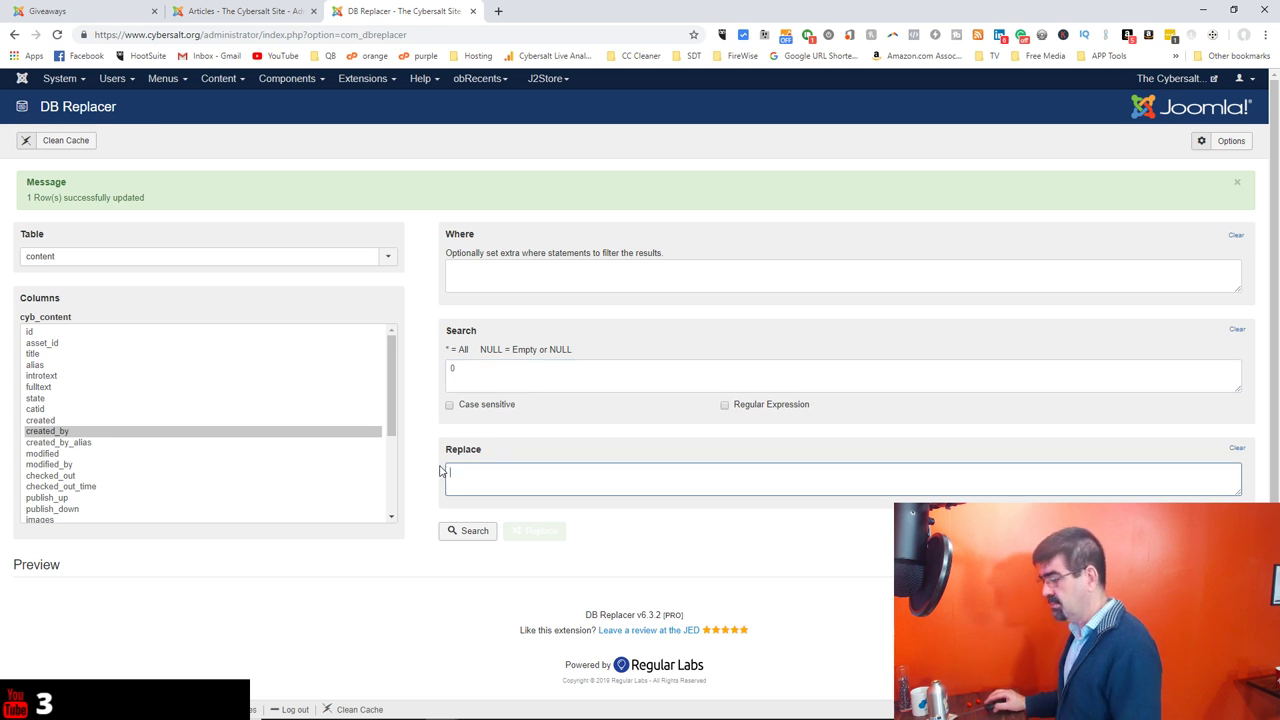
{"action": "left_click", "coordinate": [475, 538]}
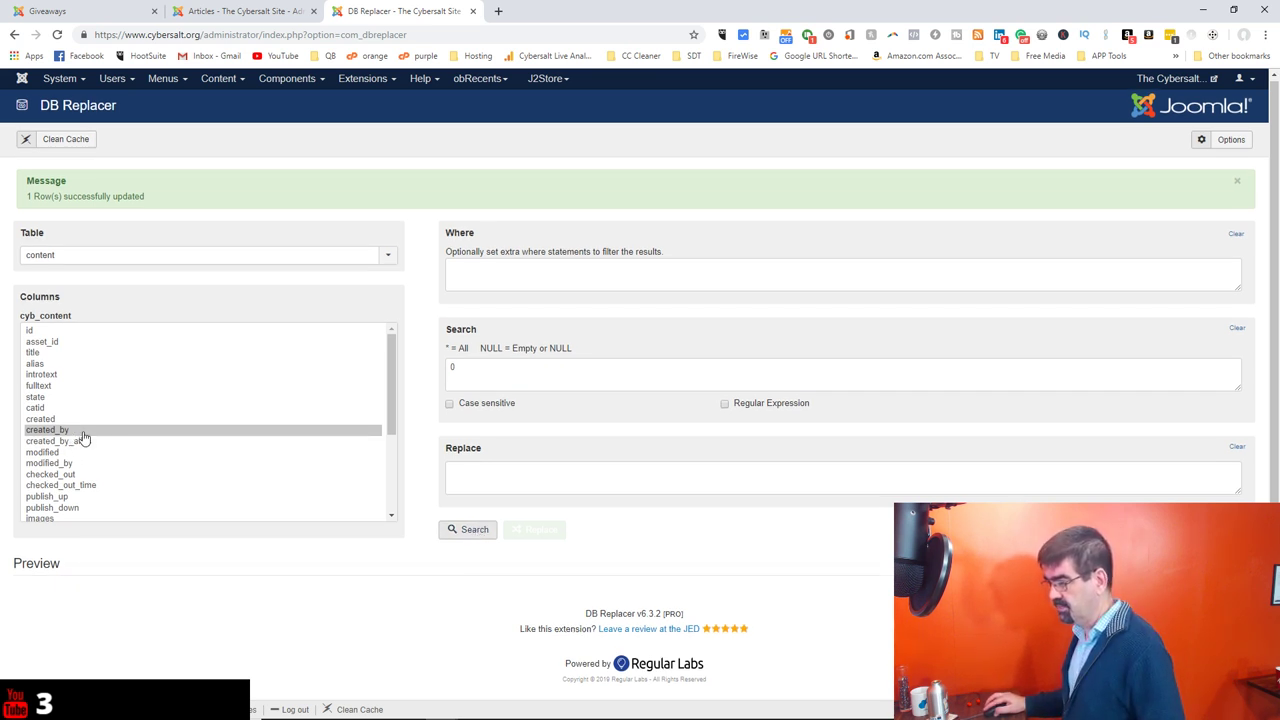
{"action": "left_click", "coordinate": [454, 366]}
{"action": "scroll", "coordinate": [380, 486], "scroll_direction": "down", "scroll_amount": 5}
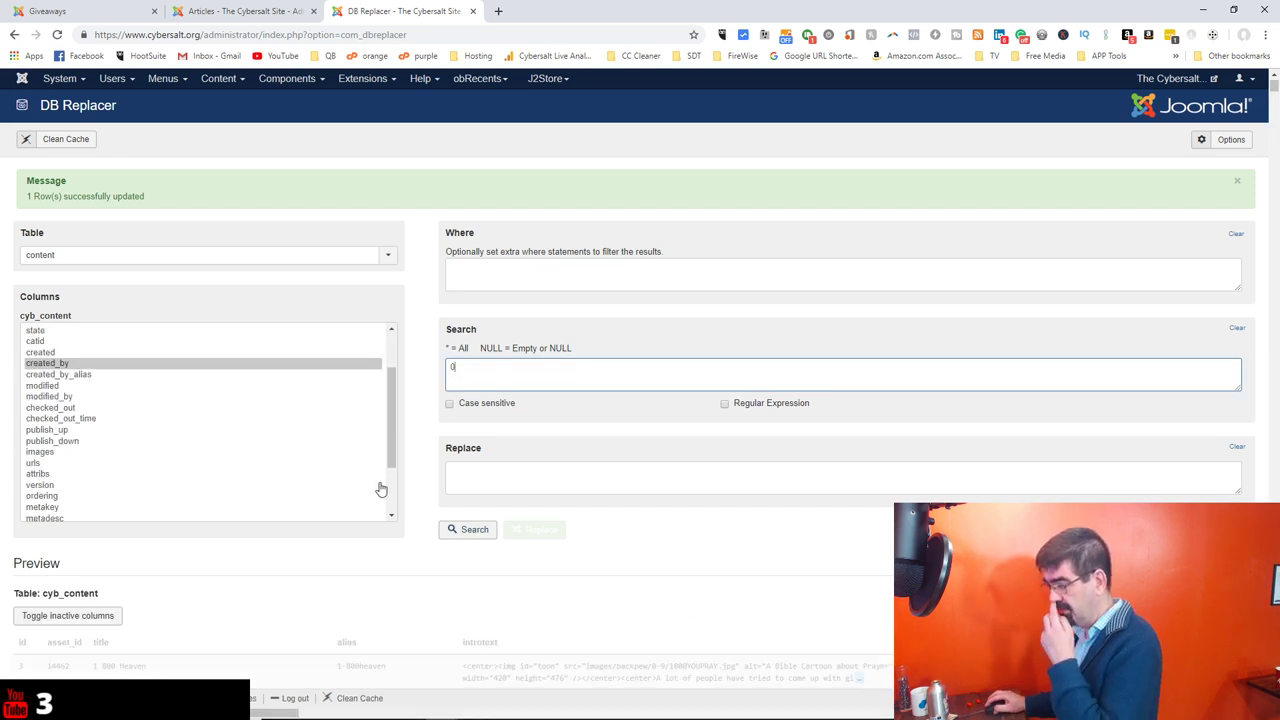
{"action": "scroll", "coordinate": [749, 563], "scroll_direction": "down", "scroll_amount": 15}
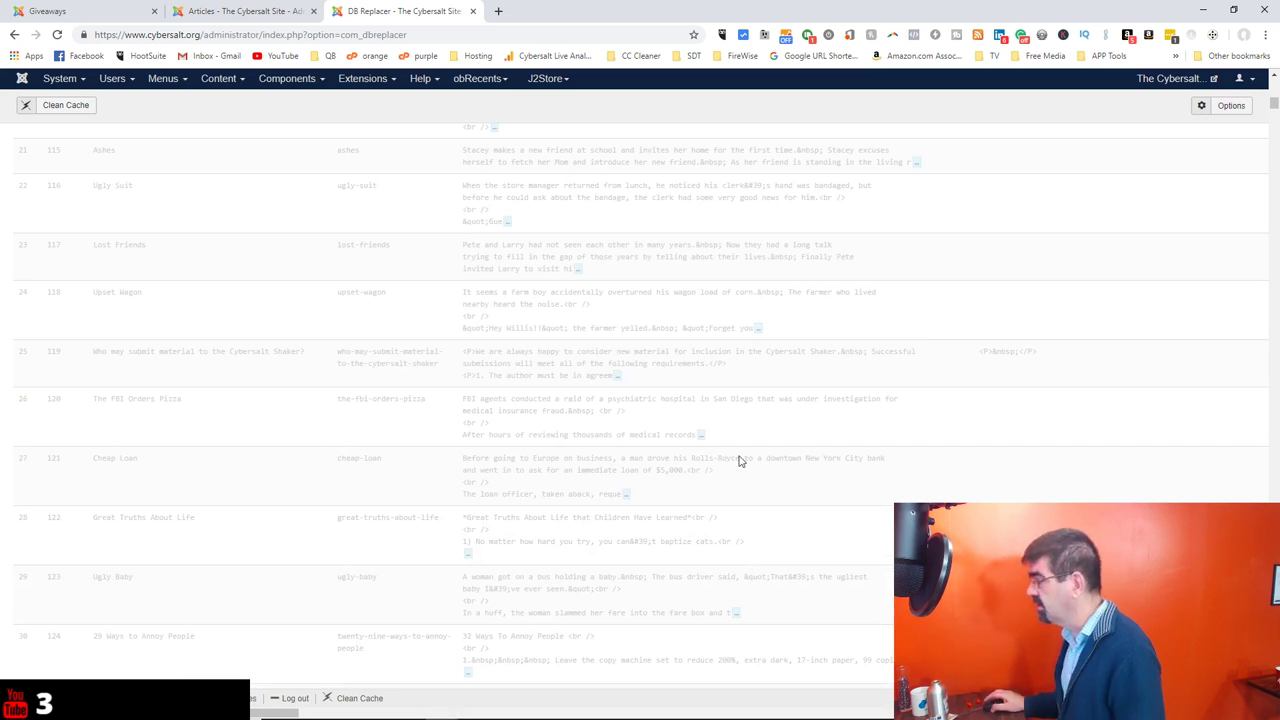
{"action": "scroll", "coordinate": [740, 460], "scroll_direction": "up", "scroll_amount": 15}
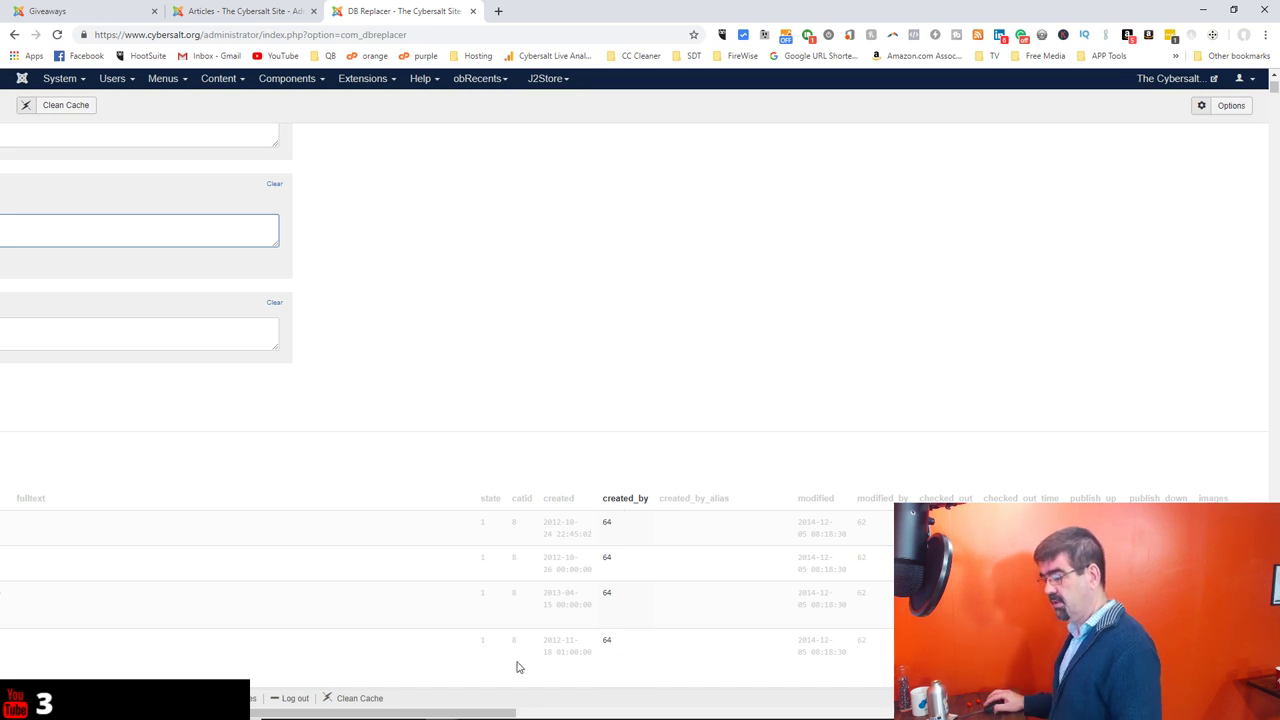
{"action": "left_click", "coordinate": [240, 712]}
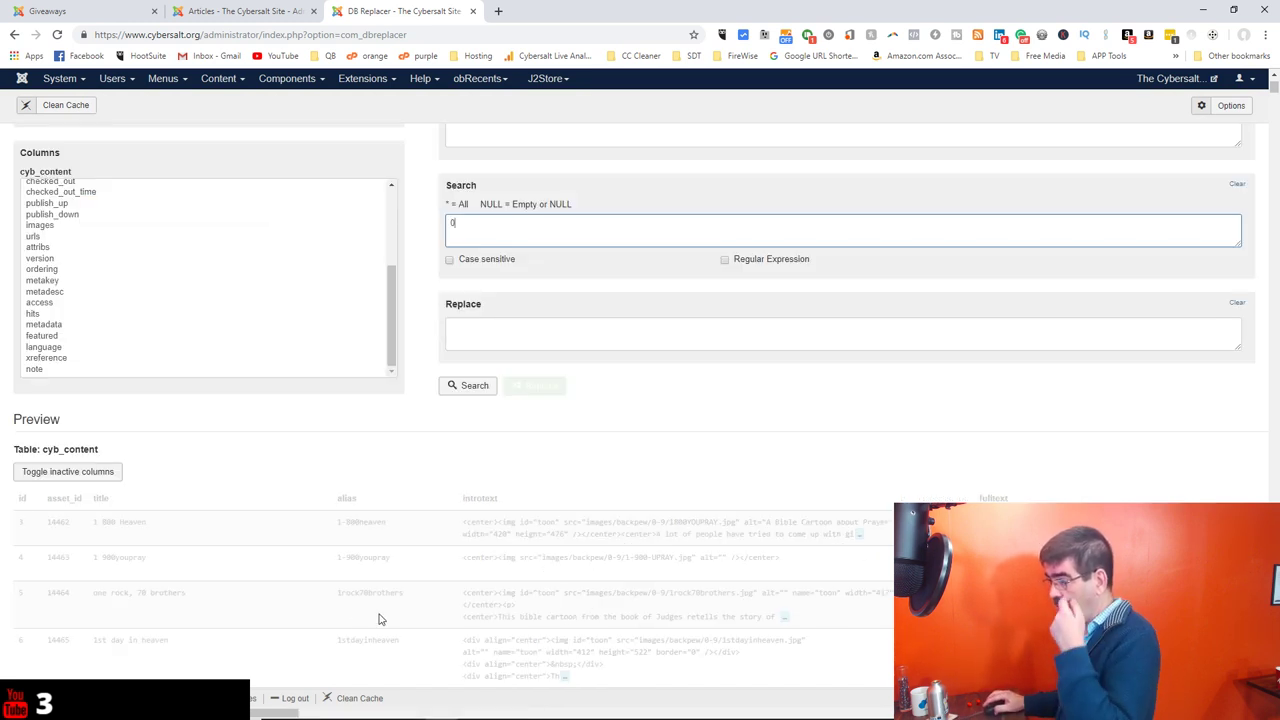
Search the created_by column of the content table for NULL values.
{"action": "left_click_drag", "start_coordinate": [457, 225], "coordinate": [443, 223]}
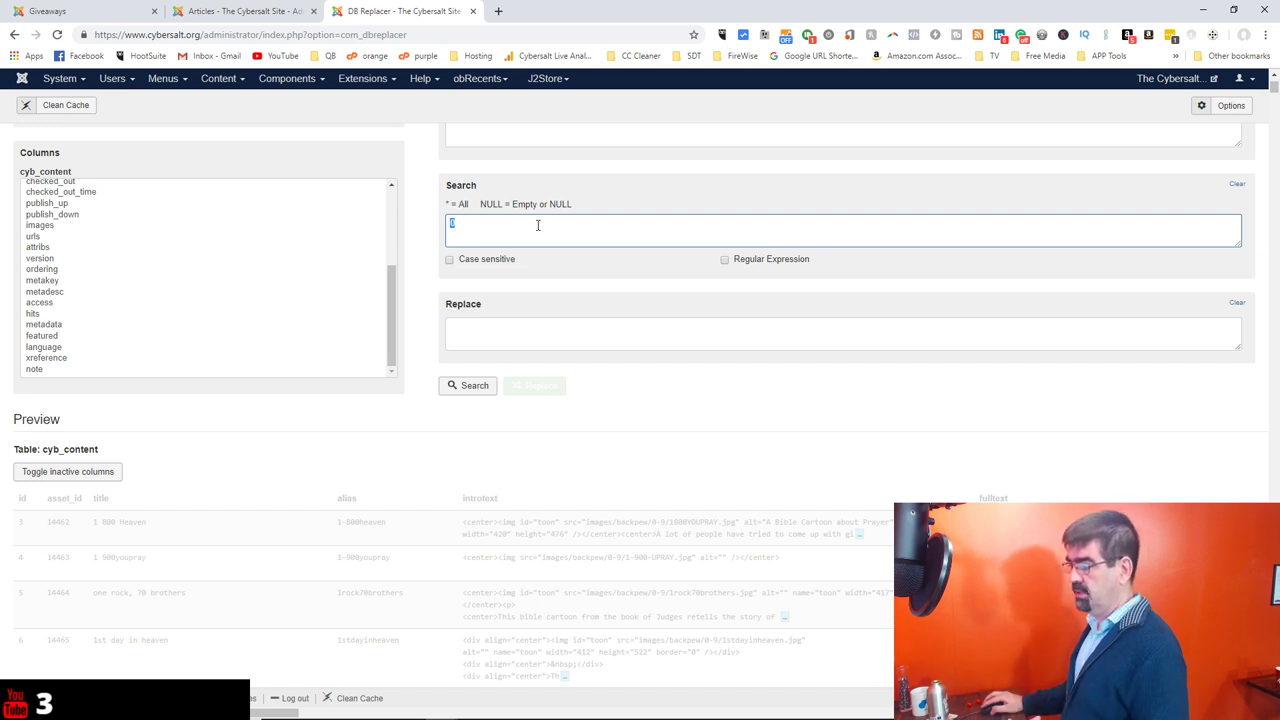
{"action": "type", "text": "LL"}
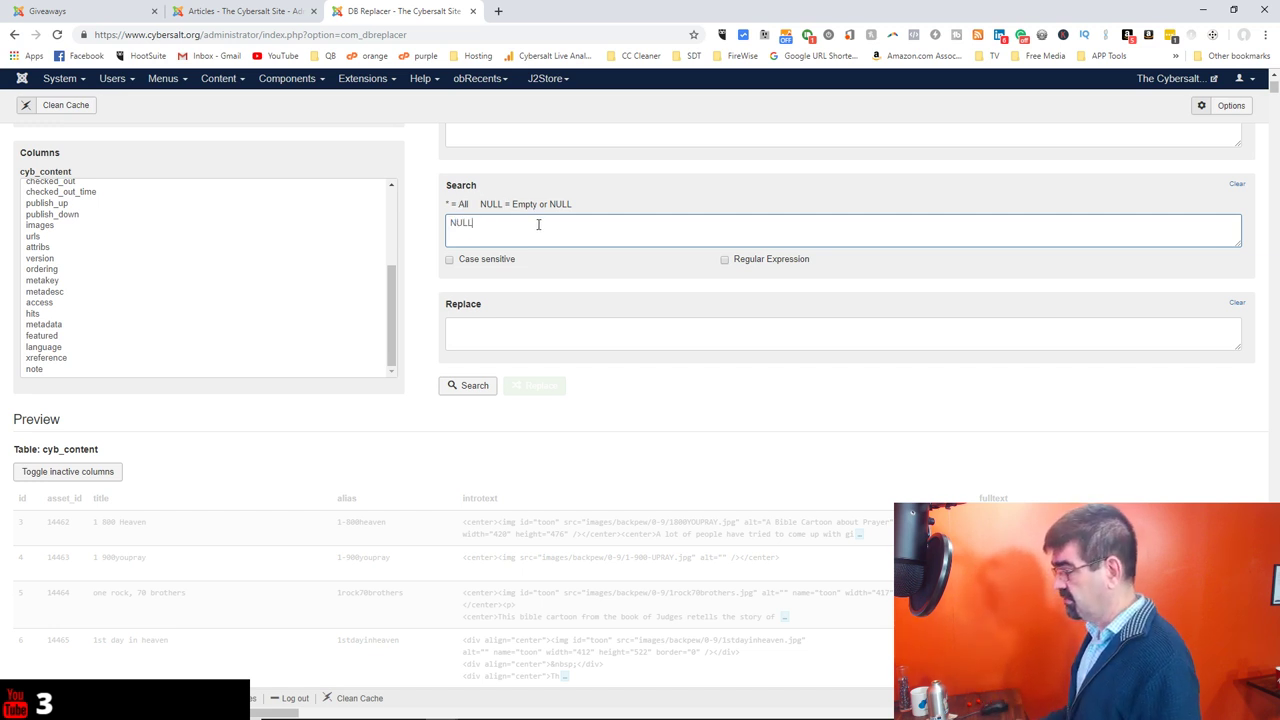
{"action": "left_click", "coordinate": [470, 386]}
{"action": "left_click", "coordinate": [470, 386]}
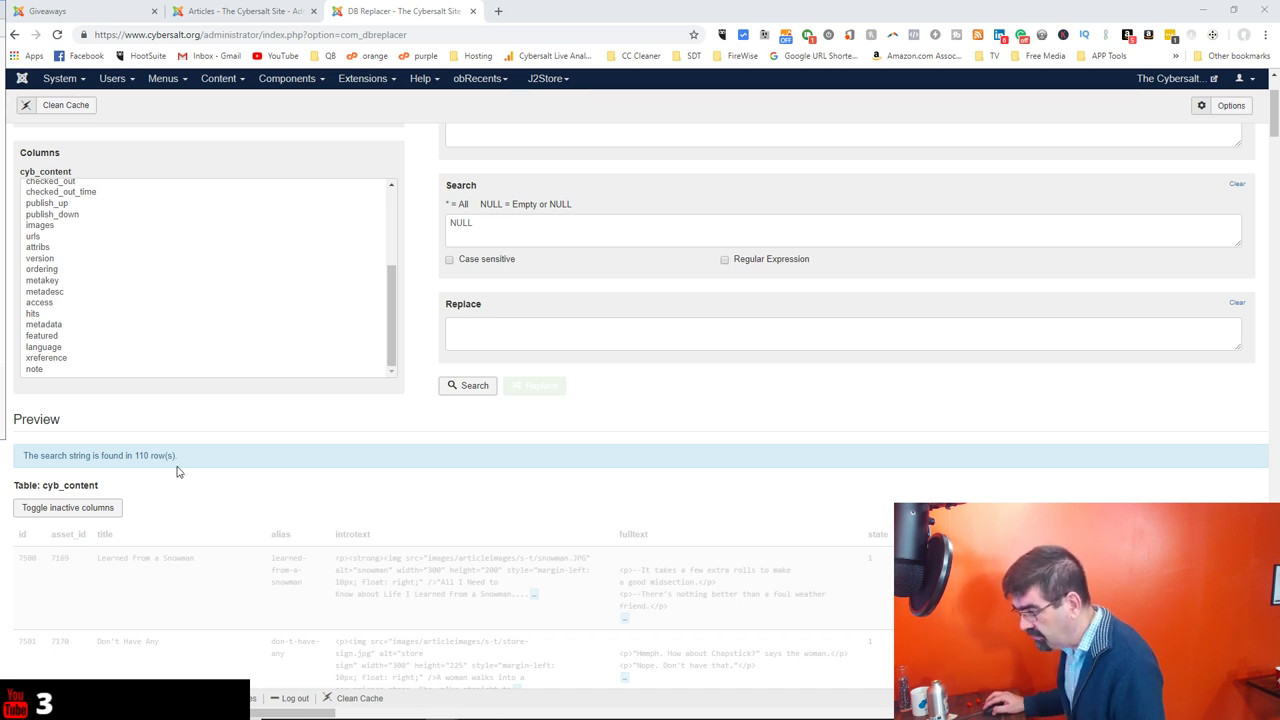
Examine the previewed rows through to the end of the list, checking their created_by values, categories and creation dates.
{"action": "scroll", "coordinate": [312, 484], "scroll_direction": "down", "scroll_amount": 1}
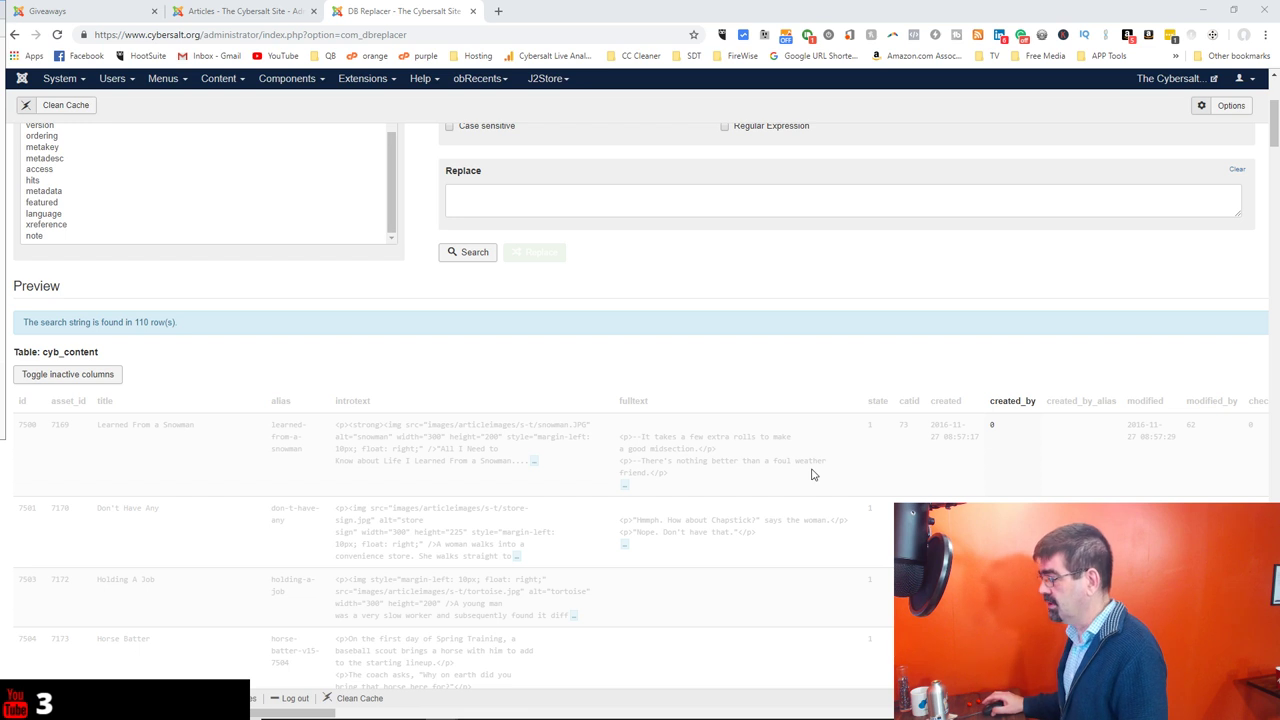
{"action": "scroll", "coordinate": [812, 475], "scroll_direction": "up", "scroll_amount": 2}
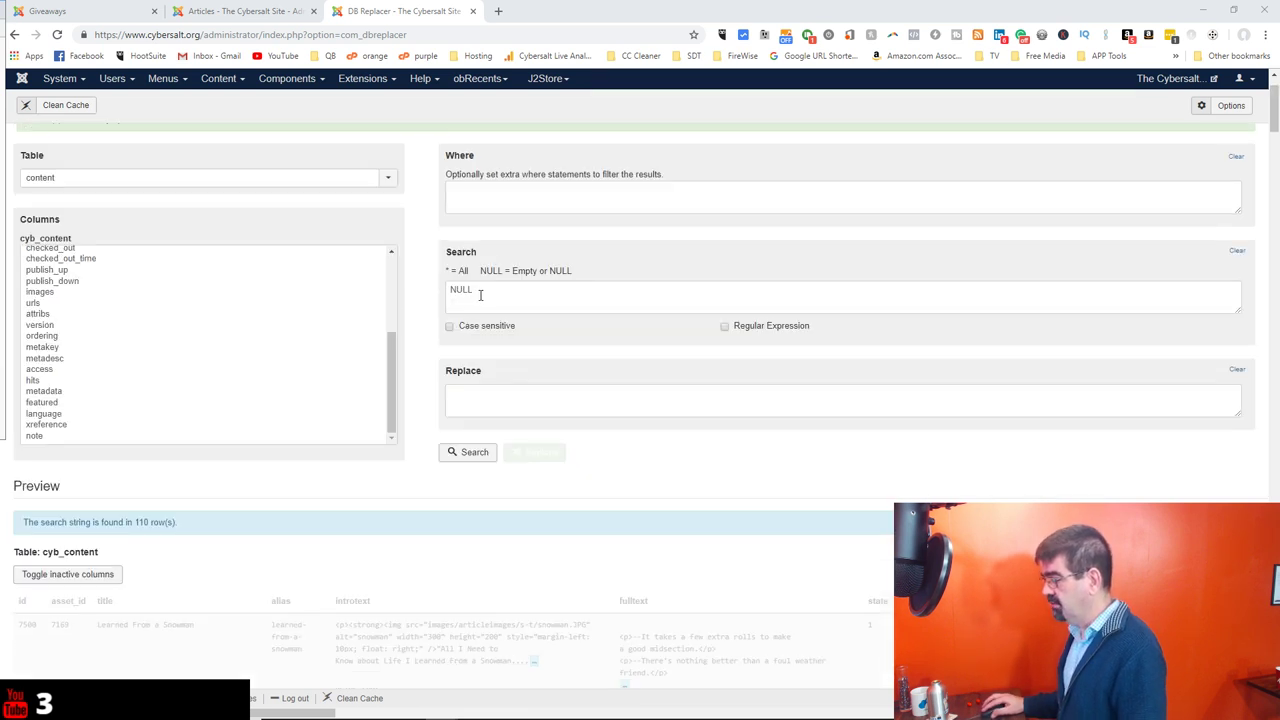
{"action": "scroll", "coordinate": [914, 434], "scroll_direction": "down", "scroll_amount": 1}
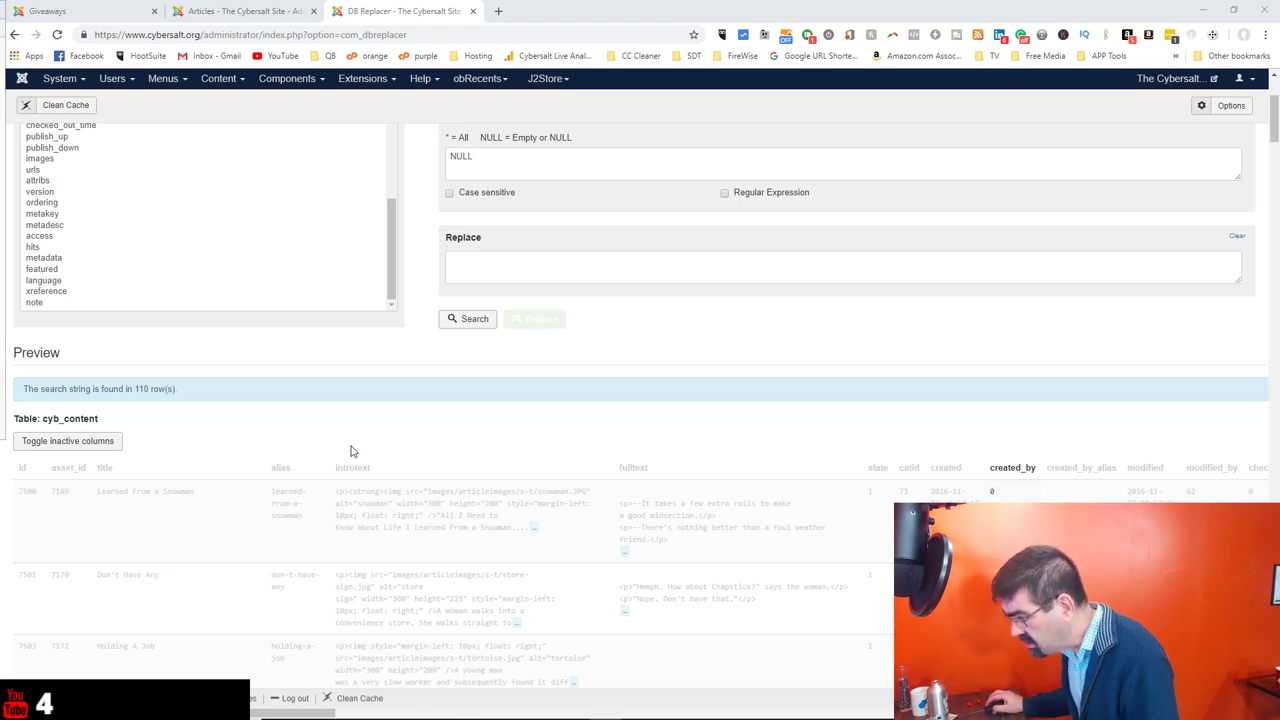
{"action": "scroll", "coordinate": [350, 451], "scroll_direction": "down", "scroll_amount": 2}
{"action": "scroll", "coordinate": [350, 451], "scroll_direction": "down", "scroll_amount": 15}
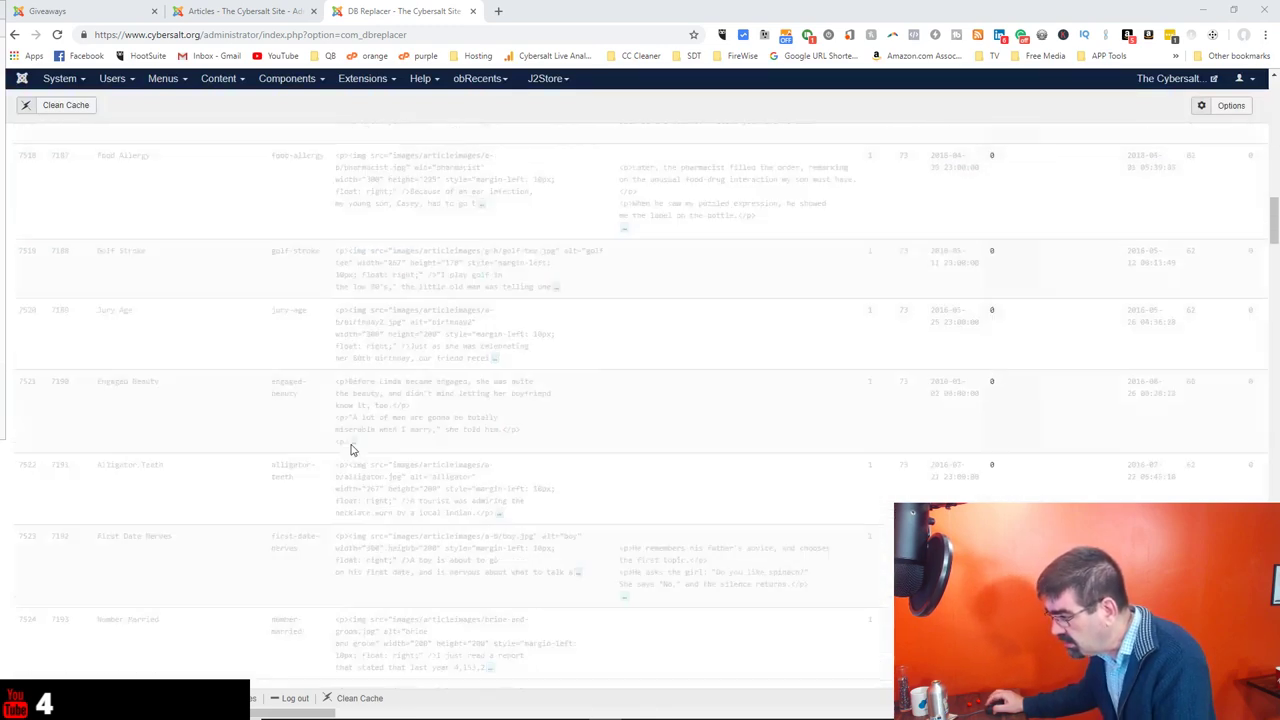
{"action": "scroll", "coordinate": [350, 451], "scroll_direction": "down", "scroll_amount": 20}
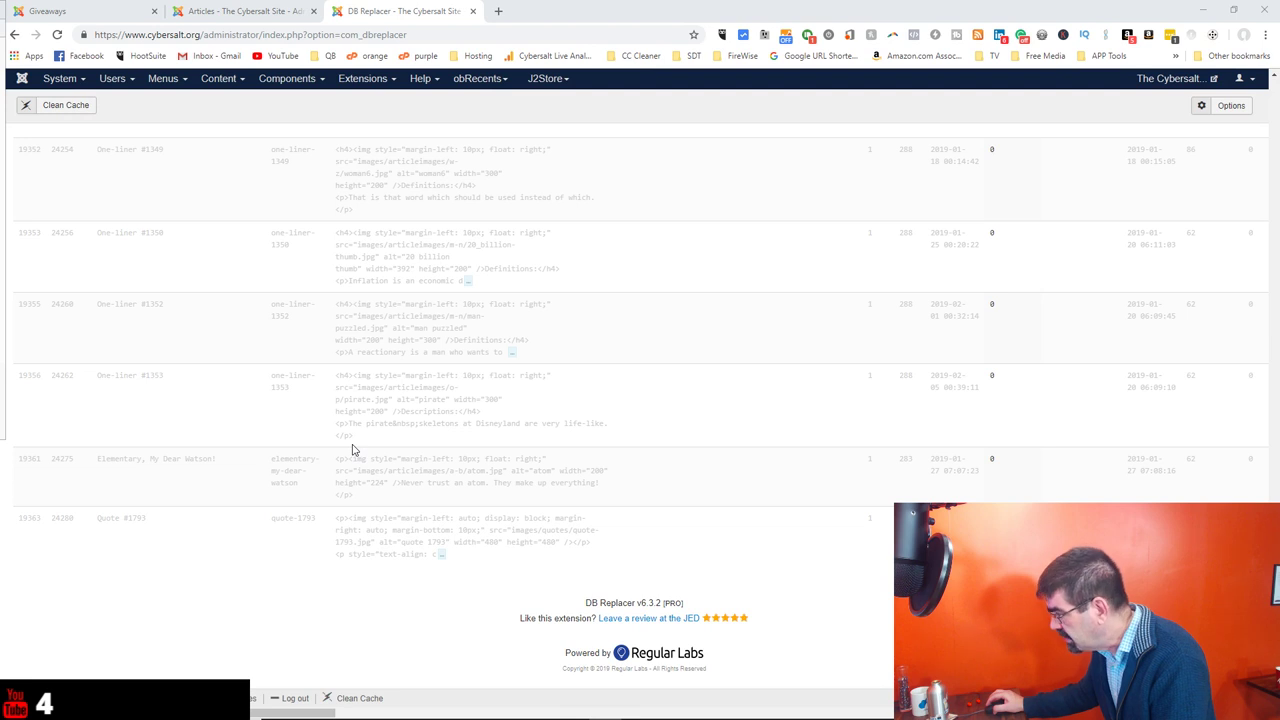
{"action": "scroll", "coordinate": [352, 450], "scroll_direction": "up", "scroll_amount": 20}
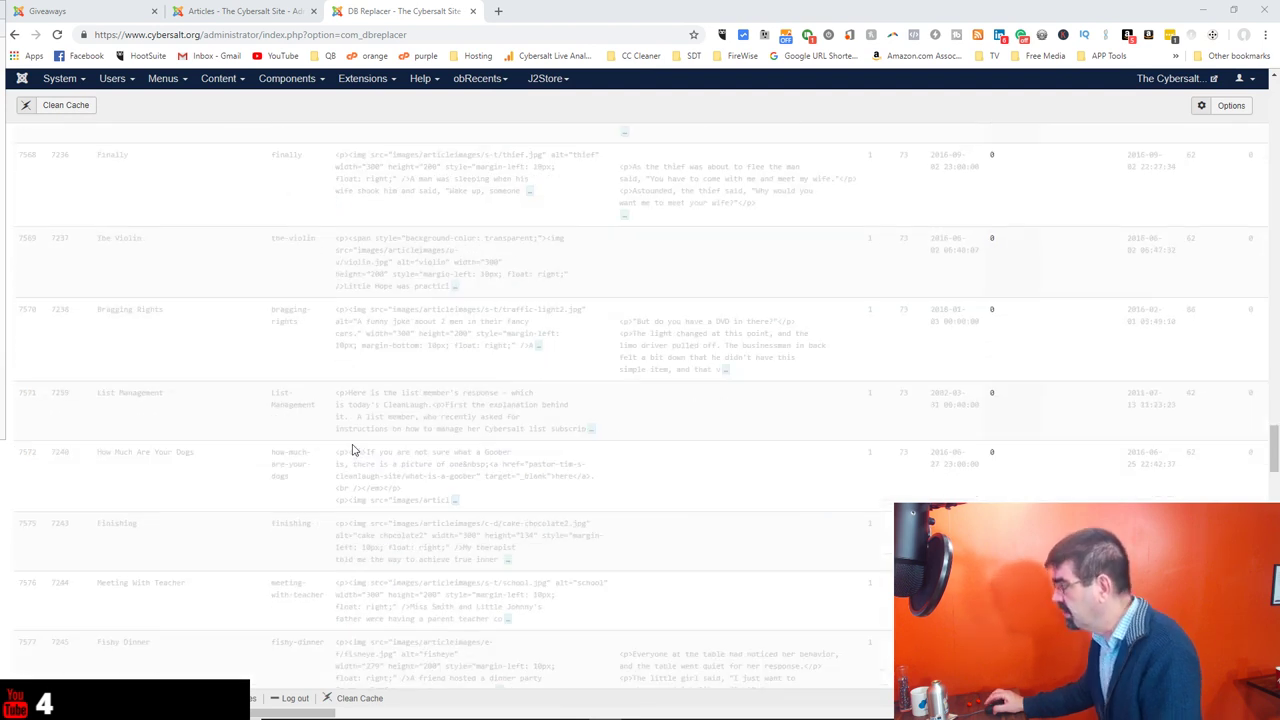
{"action": "scroll", "coordinate": [353, 444], "scroll_direction": "up", "scroll_amount": 15}
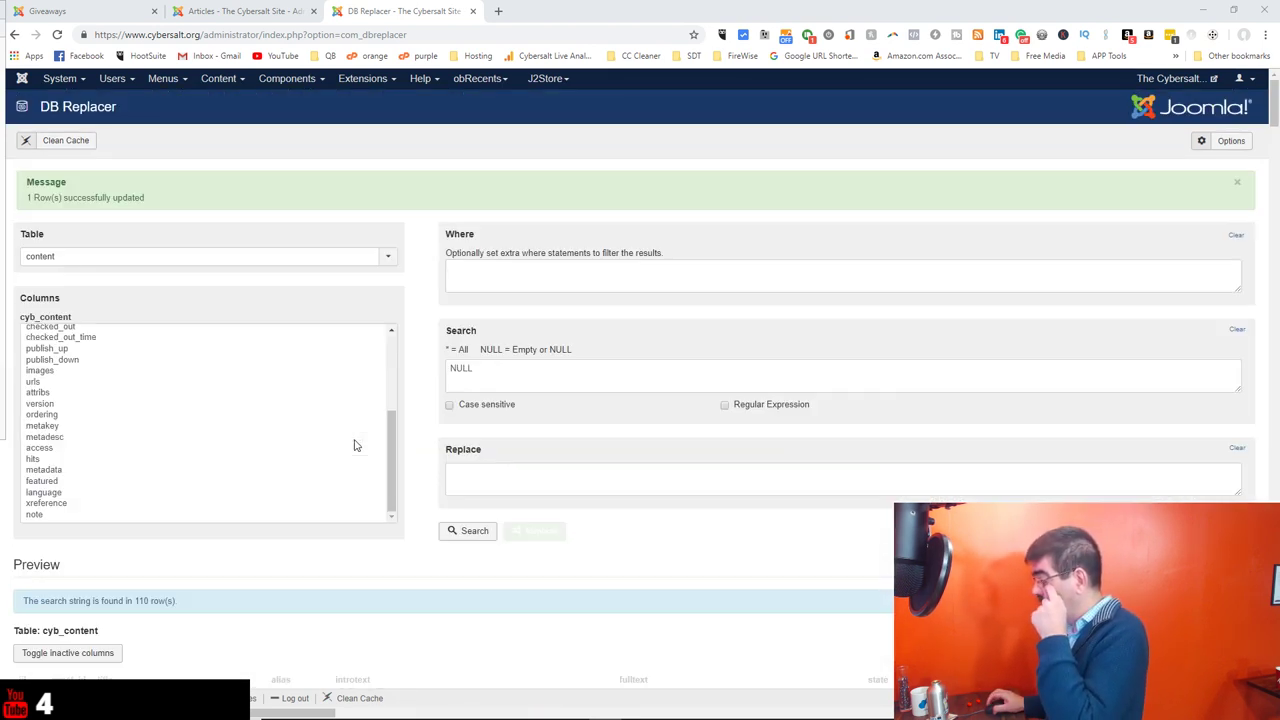
Set the replacement value to 62 and review the matching rows in the preview.
{"action": "left_click", "coordinate": [482, 477]}
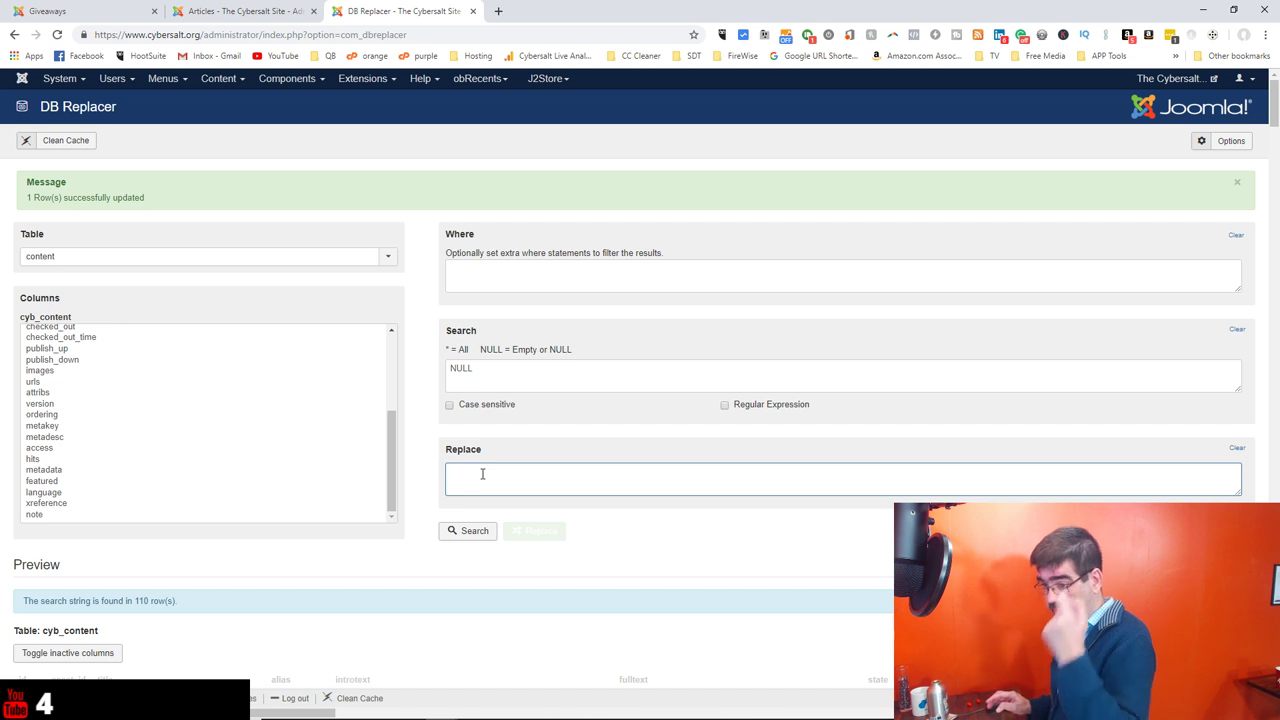
{"action": "type", "text": "86"}
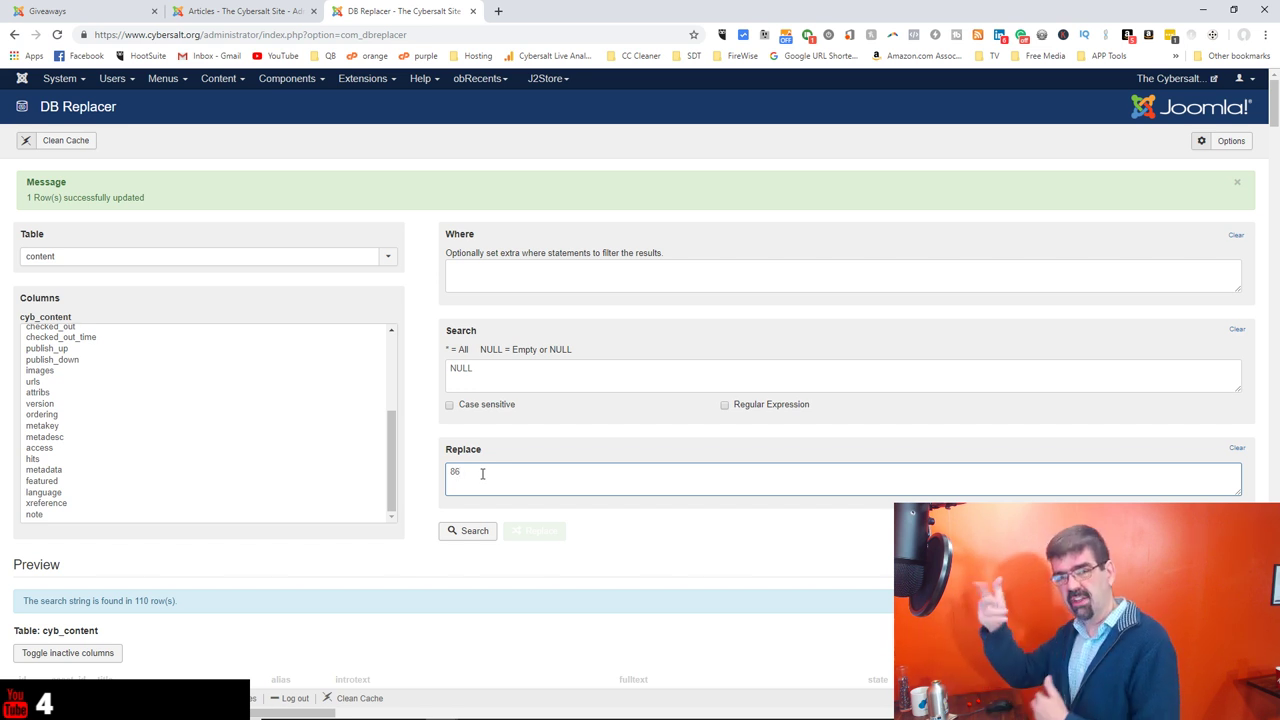
{"action": "key", "text": "BackSpace"}
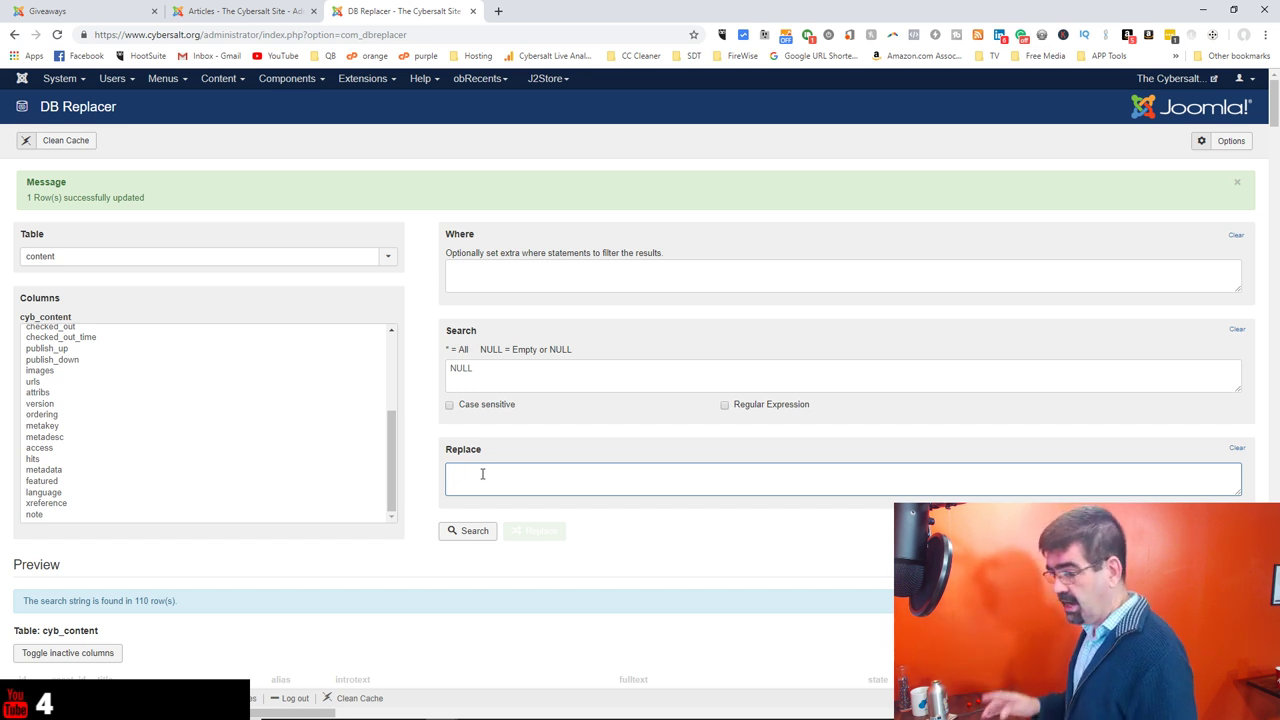
{"action": "type", "text": "62"}
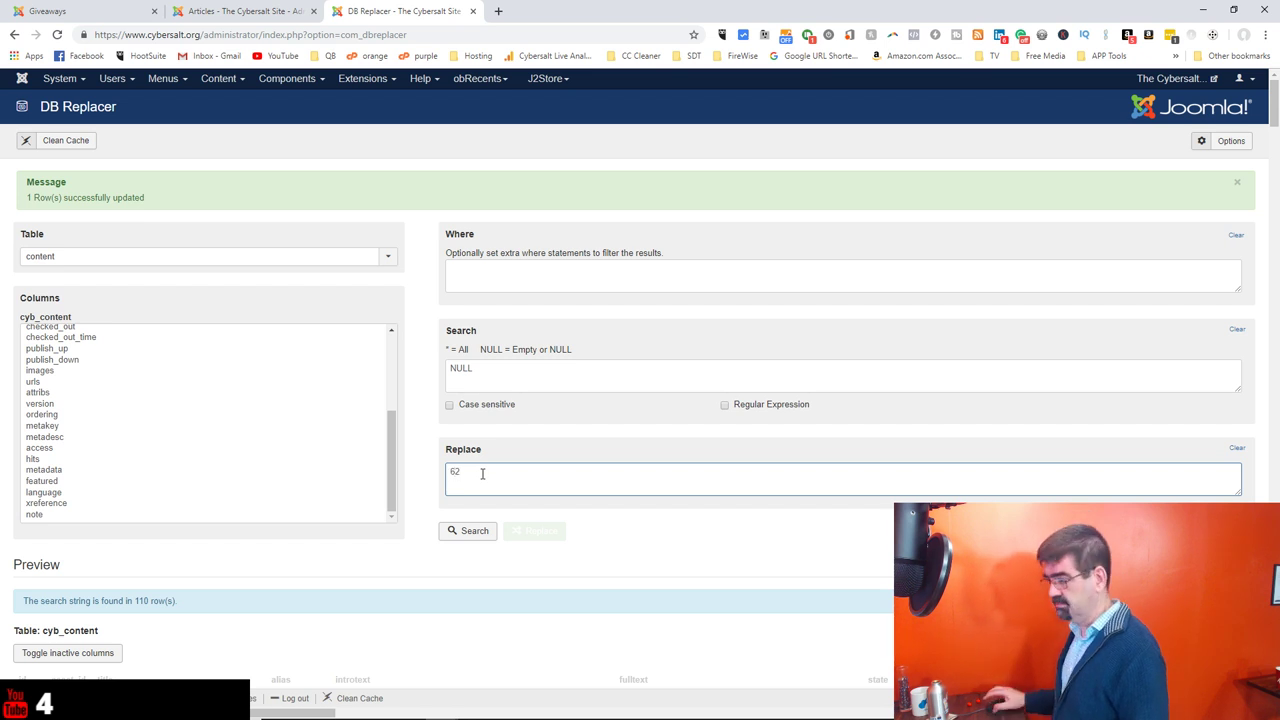
{"action": "scroll", "coordinate": [557, 467], "scroll_direction": "down", "scroll_amount": 2}
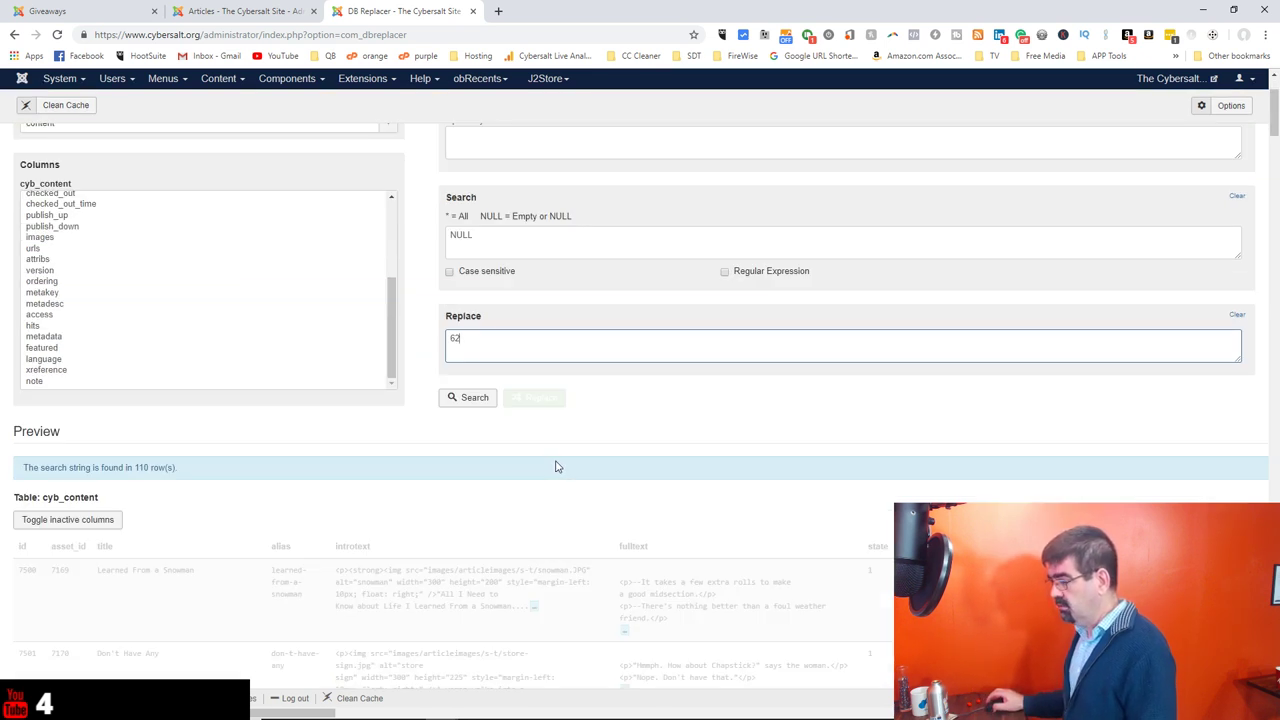
{"action": "scroll", "coordinate": [557, 467], "scroll_direction": "down", "scroll_amount": 2}
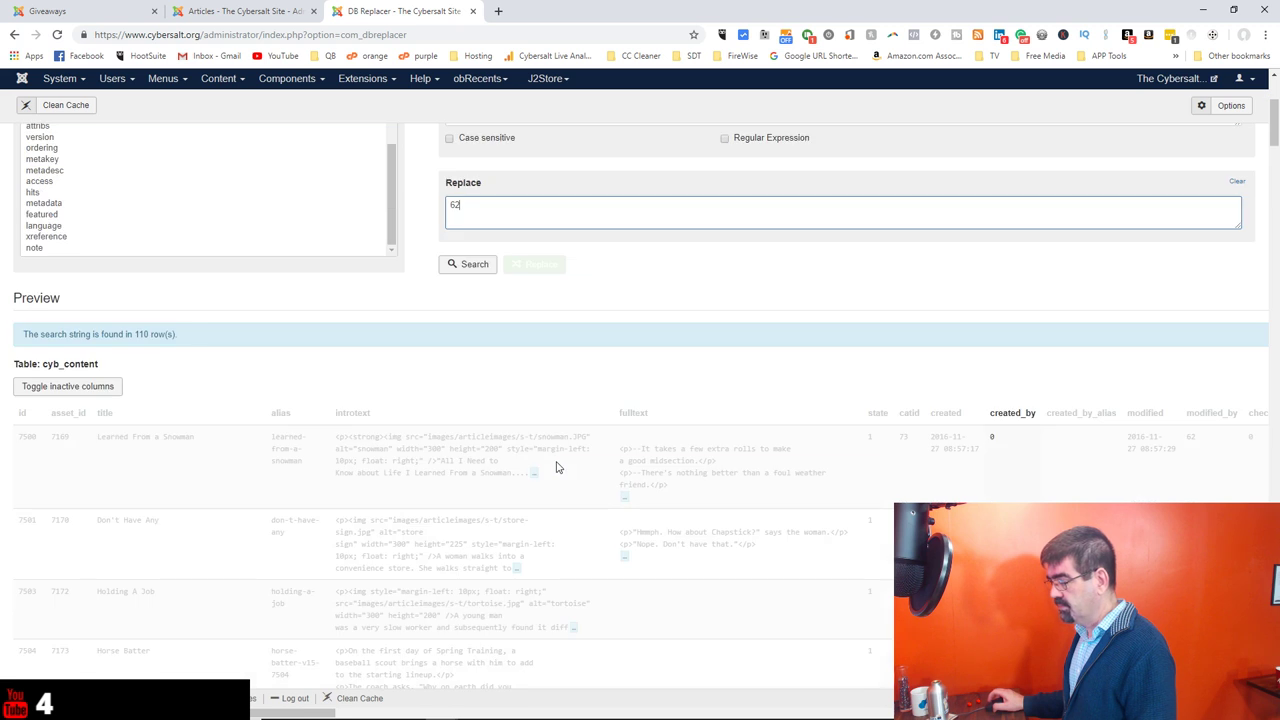
{"action": "scroll", "coordinate": [558, 467], "scroll_direction": "up", "scroll_amount": 4}
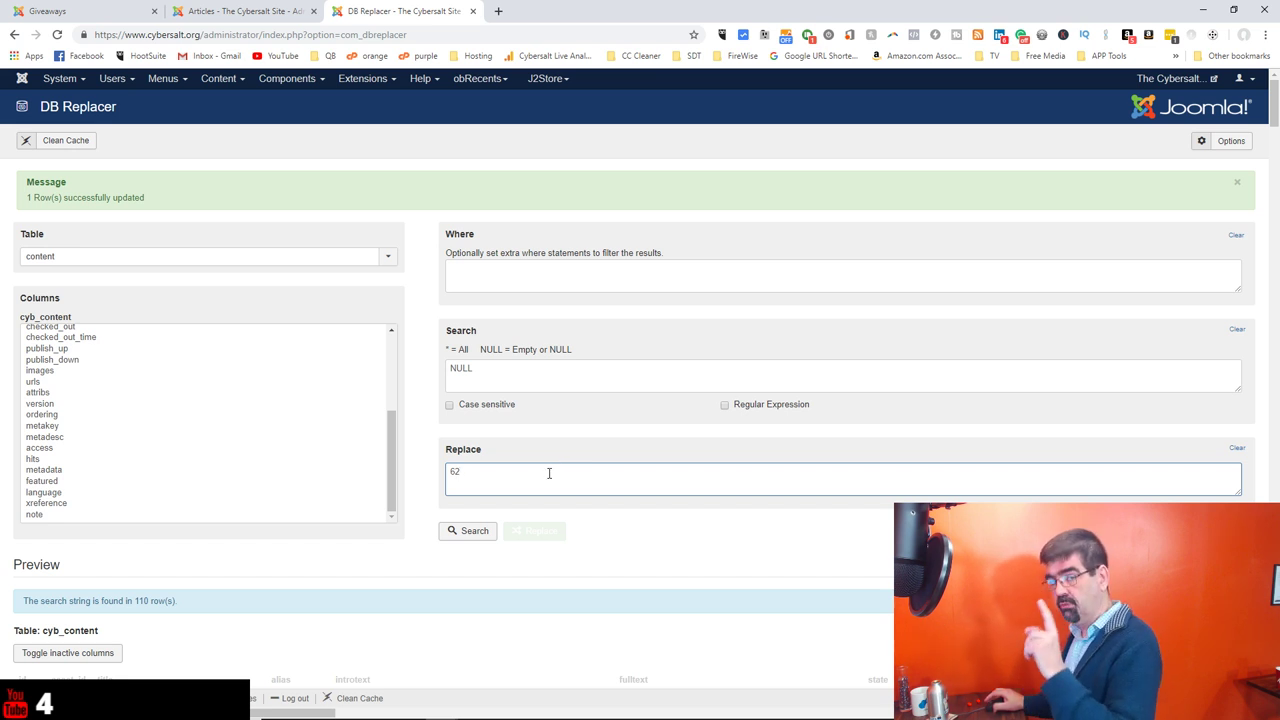
Restrict the NULL search with the where statement catid = 73 and rerun it.
{"action": "left_click", "coordinate": [469, 273]}
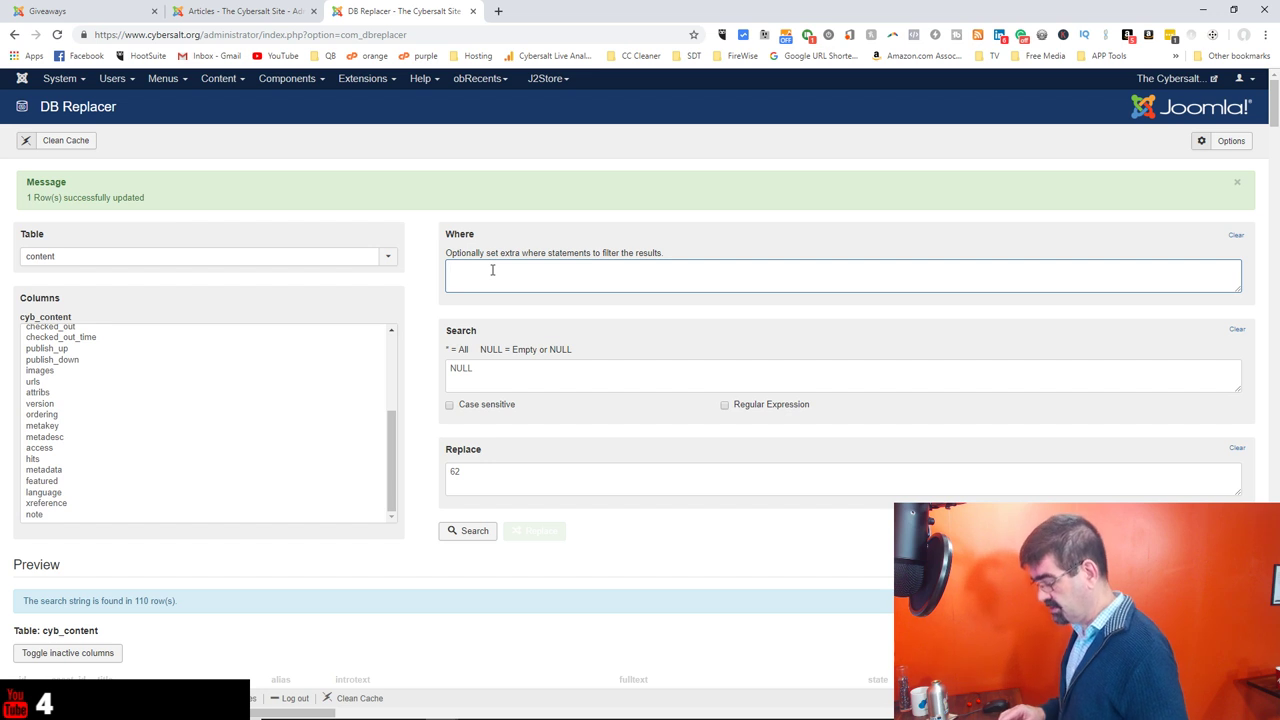
{"action": "type", "text": "cate"}
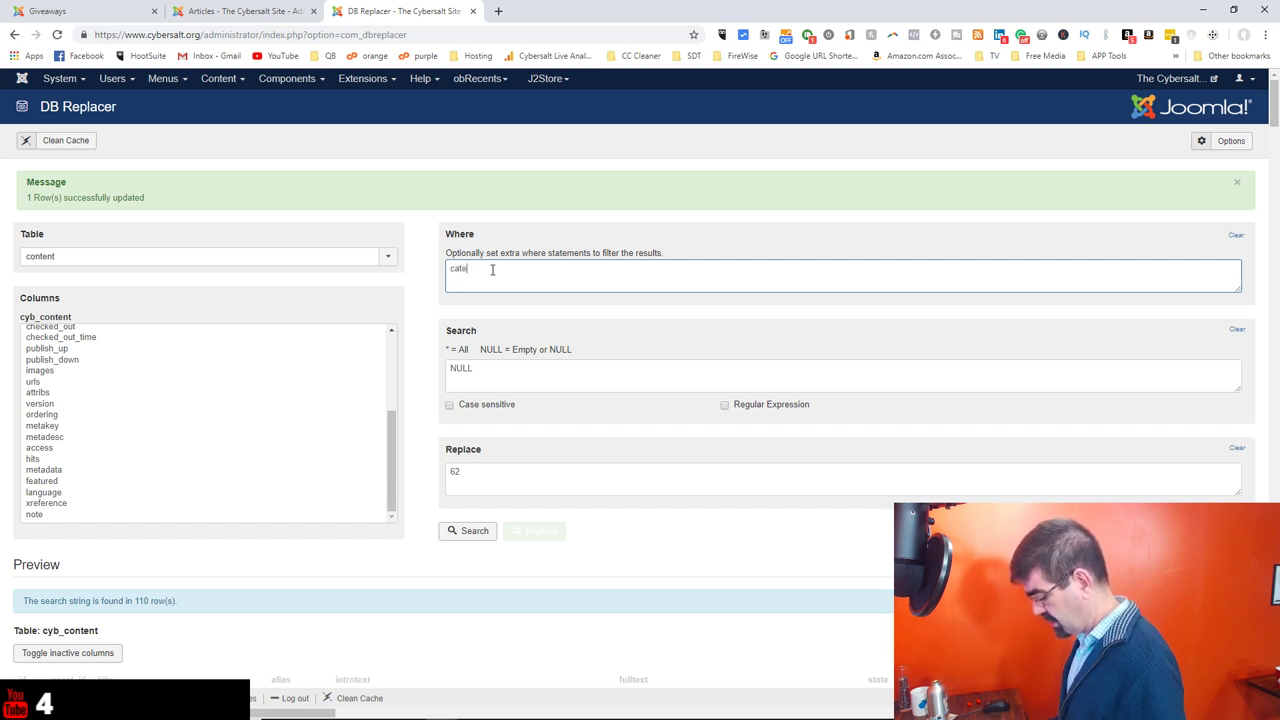
{"action": "key", "text": "BackSpace"}
{"action": "type", "text": "id"}
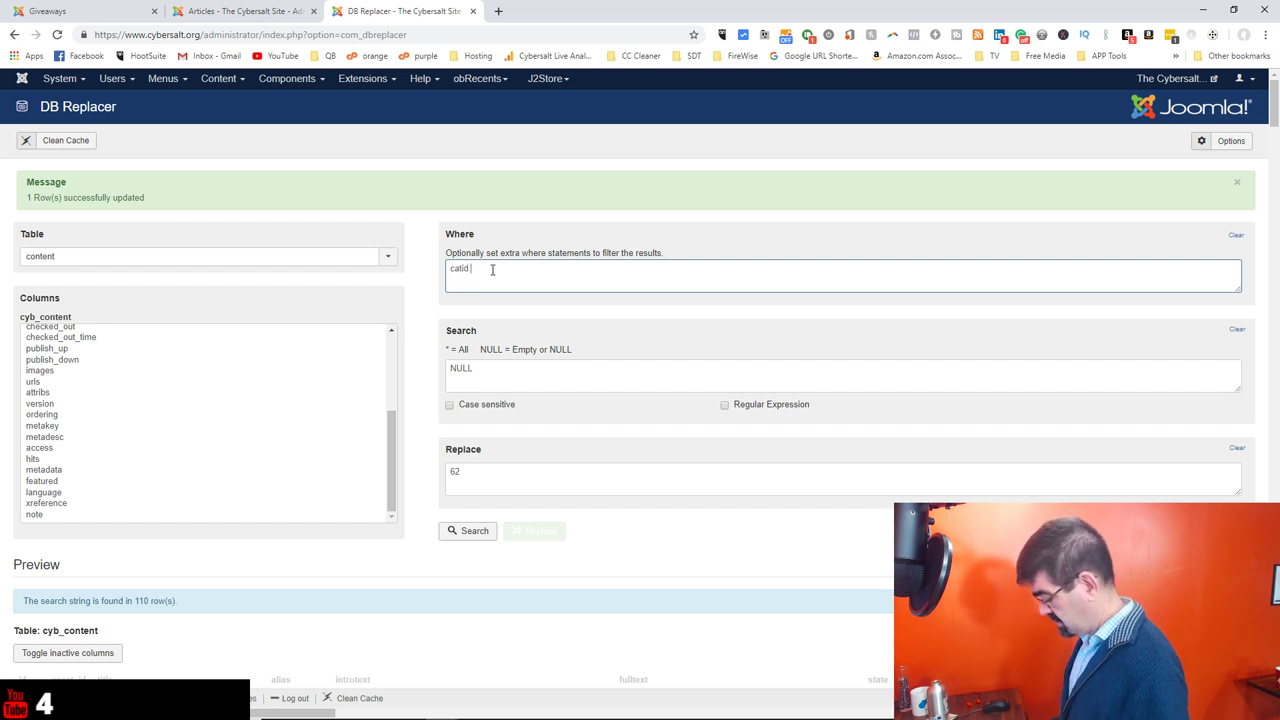
{"action": "type", "text": " = 73"}
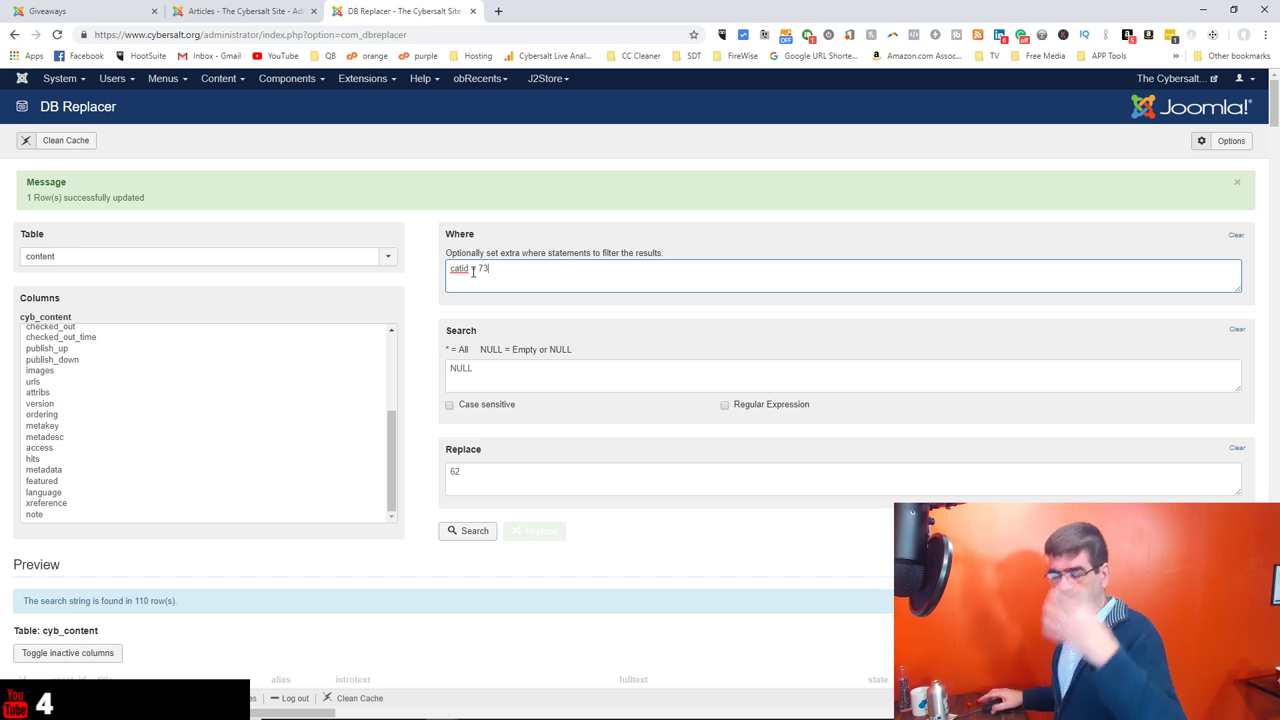
{"action": "scroll", "coordinate": [727, 453], "scroll_direction": "down", "scroll_amount": 4}
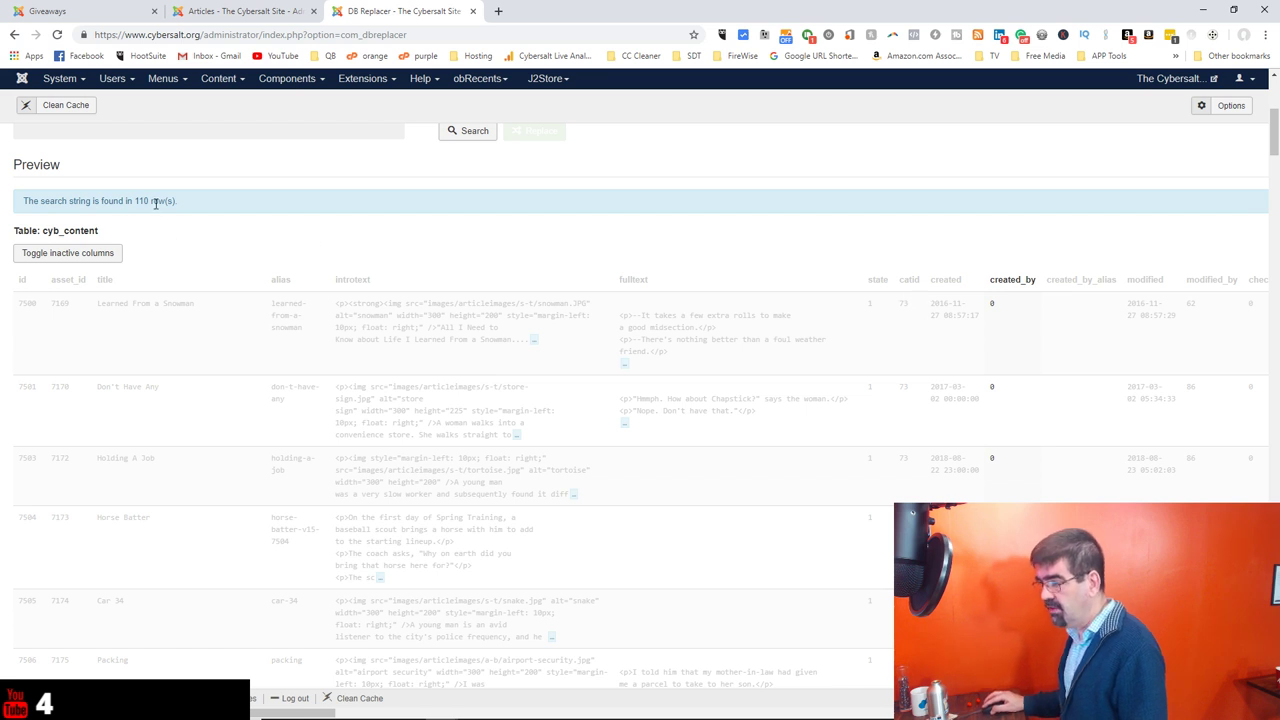
{"action": "scroll", "coordinate": [226, 234], "scroll_direction": "down", "scroll_amount": 1}
{"action": "scroll", "coordinate": [383, 277], "scroll_direction": "up", "scroll_amount": 3}
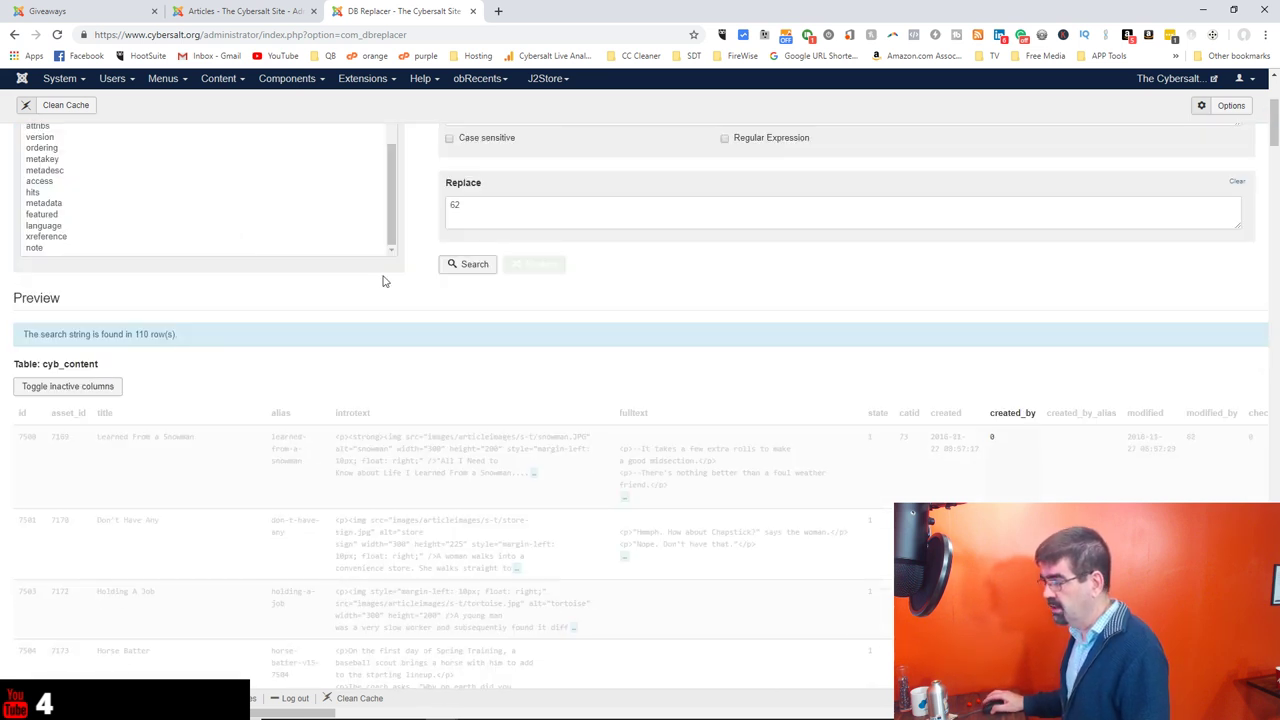
{"action": "left_click", "coordinate": [468, 264]}
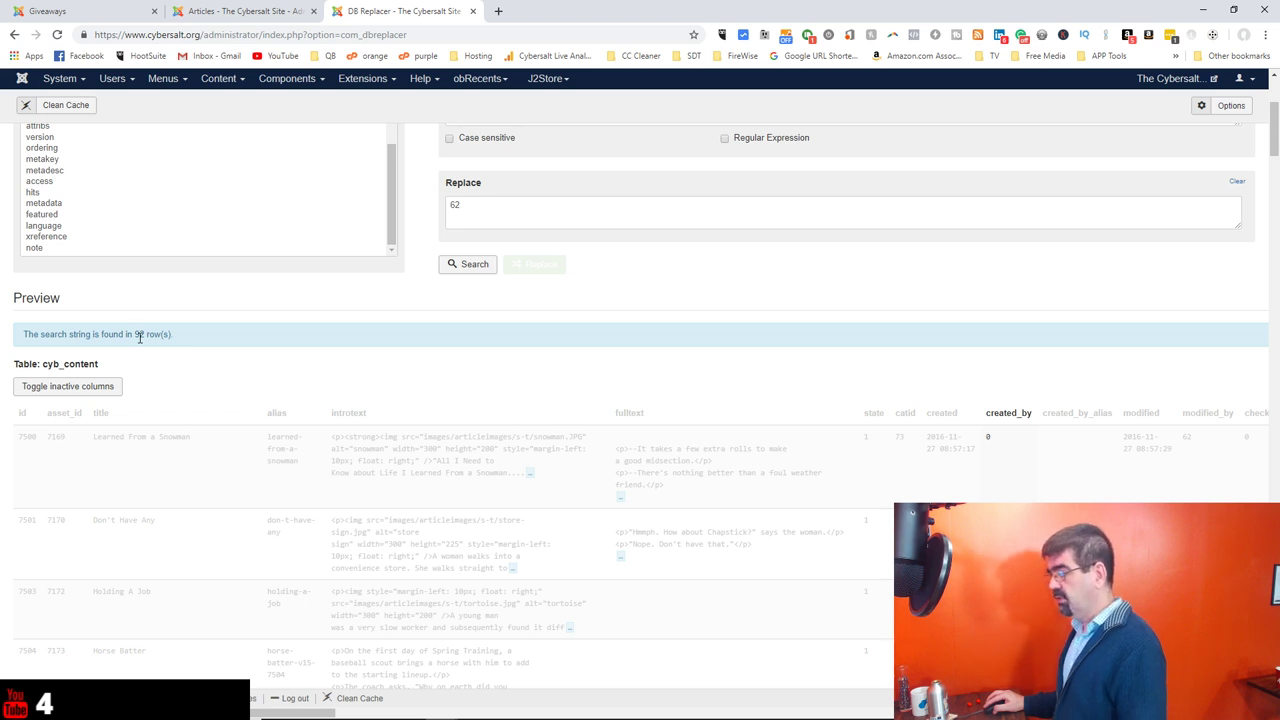
Set the replacement value to 86 and rerun the NULL search for category 73.
{"action": "double_click", "coordinate": [474, 207]}
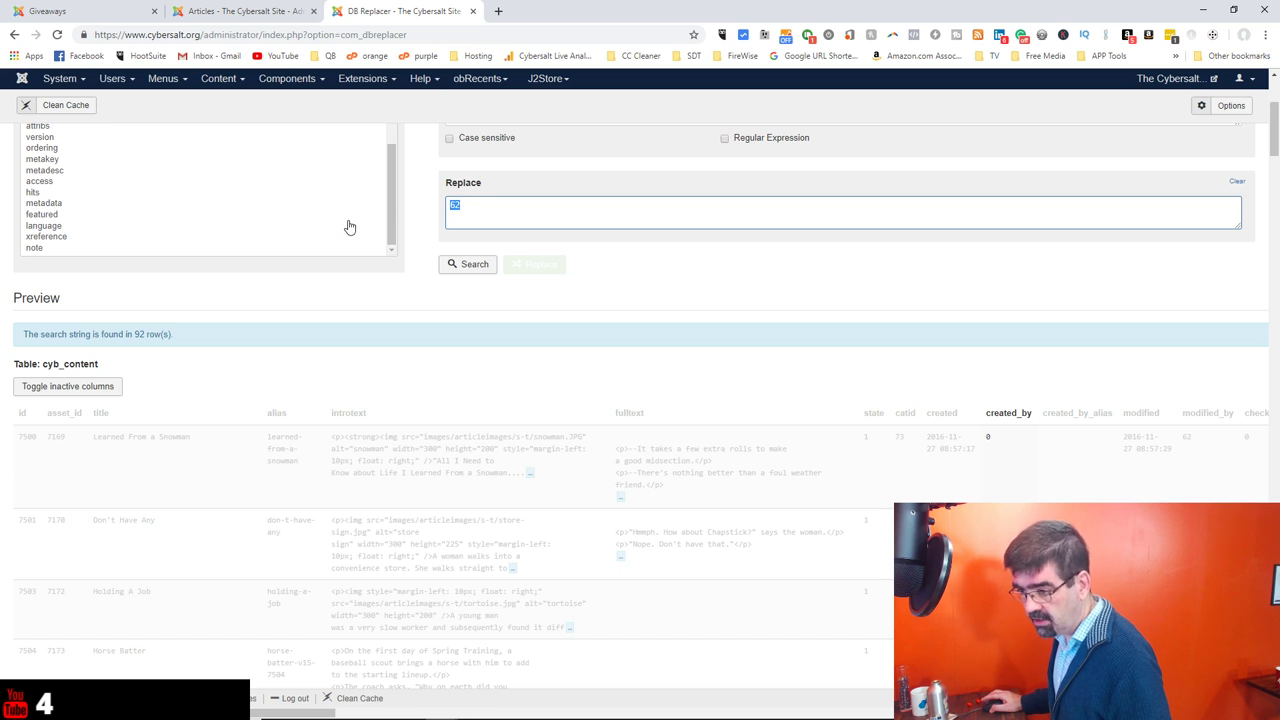
{"action": "type", "text": "86"}
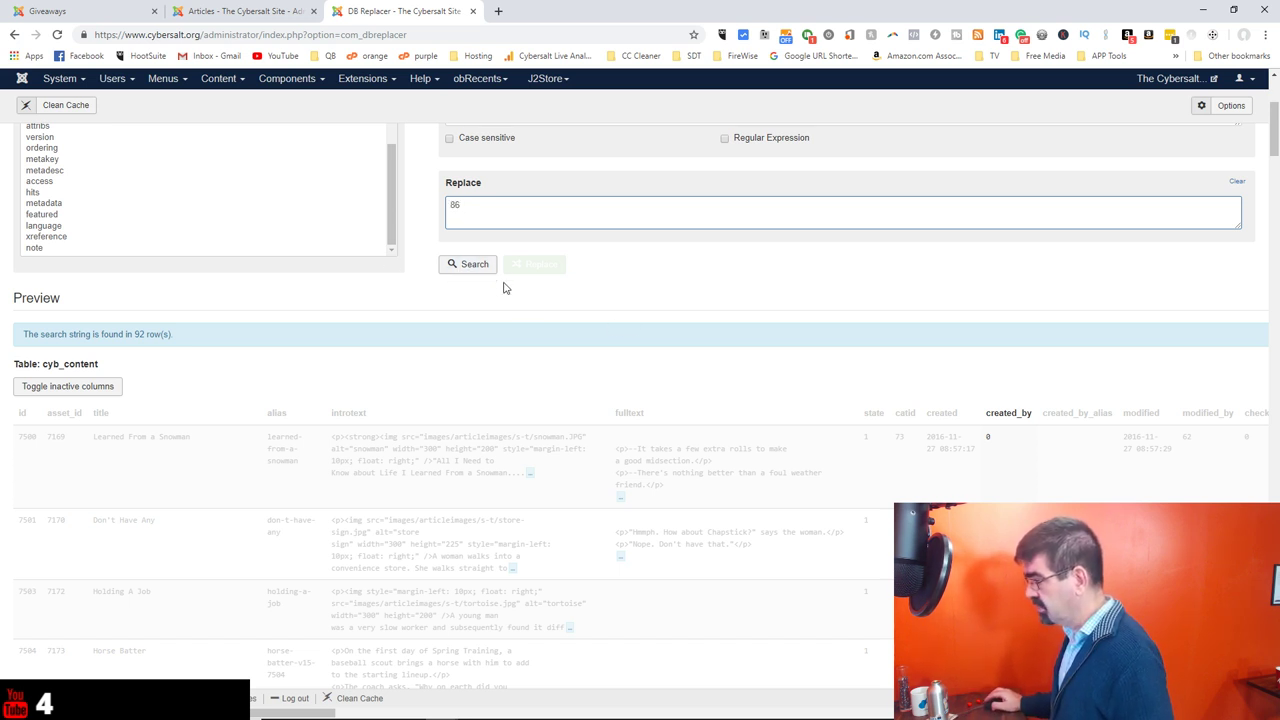
{"action": "left_click", "coordinate": [474, 268]}
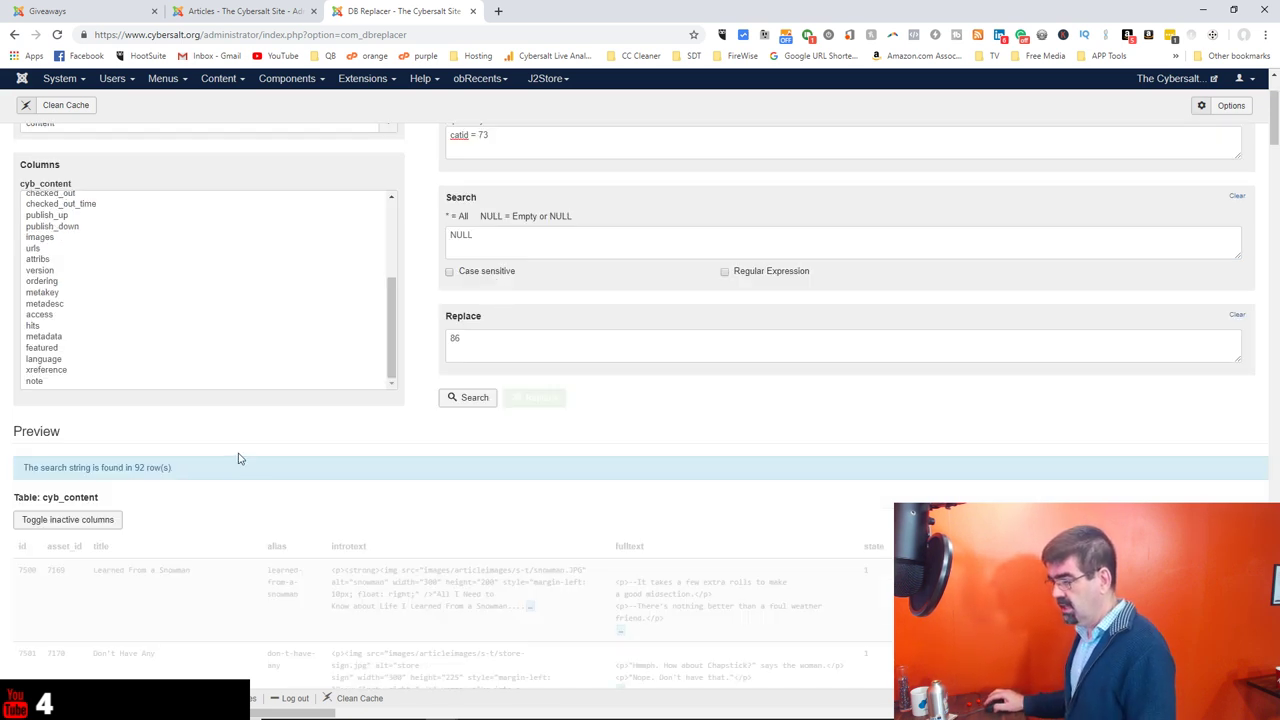
{"action": "scroll", "coordinate": [365, 457], "scroll_direction": "down", "scroll_amount": 5}
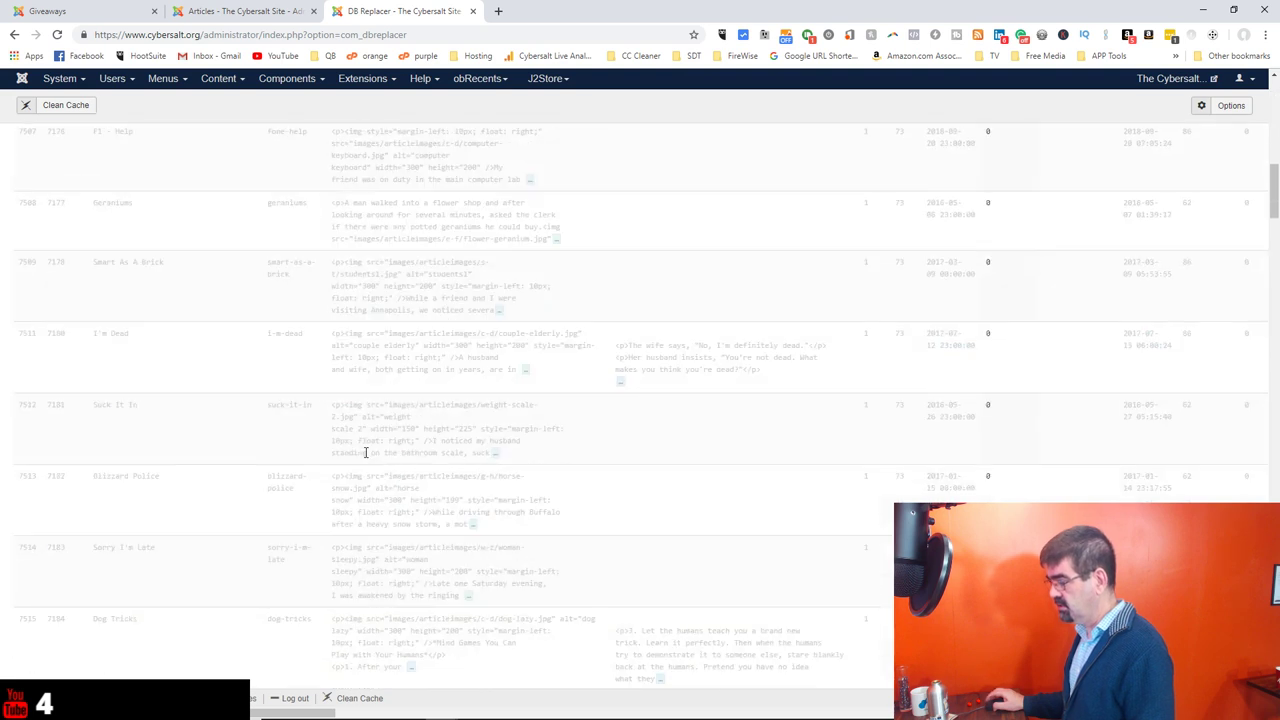
{"action": "scroll", "coordinate": [365, 457], "scroll_direction": "up", "scroll_amount": 10}
{"action": "scroll", "coordinate": [366, 457], "scroll_direction": "down", "scroll_amount": 2}
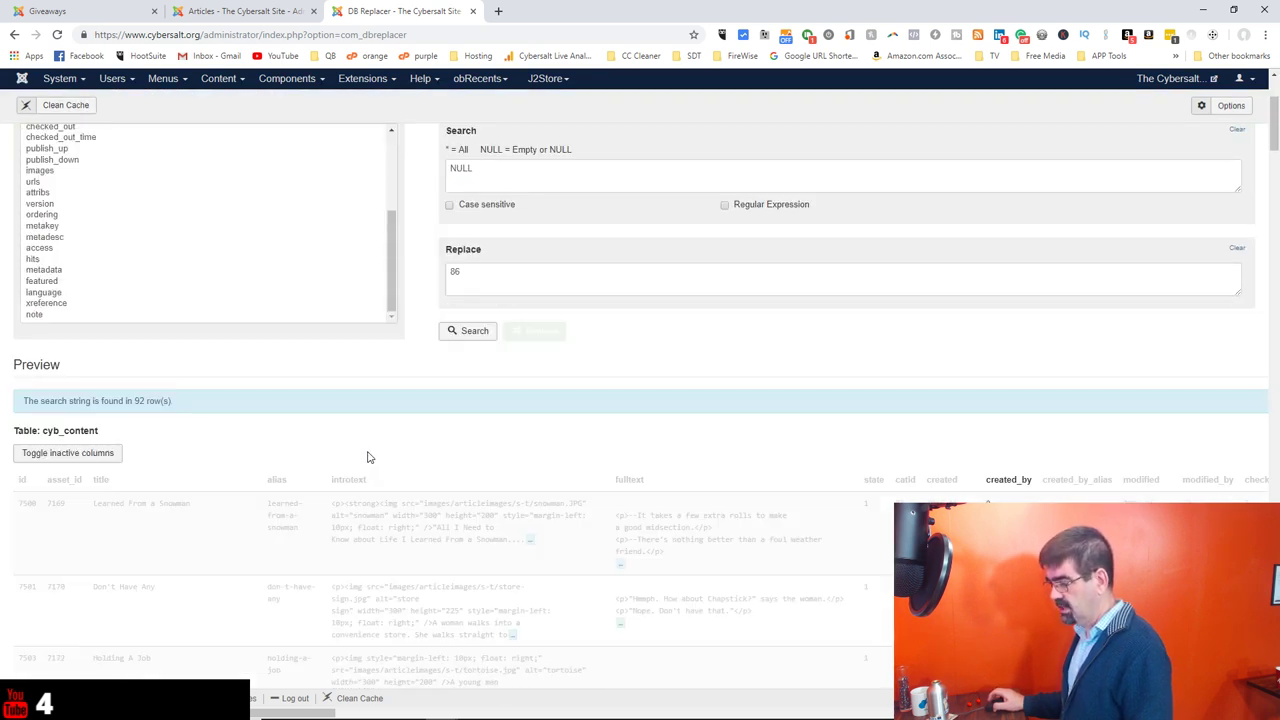
{"action": "scroll", "coordinate": [367, 457], "scroll_direction": "up", "scroll_amount": 2}
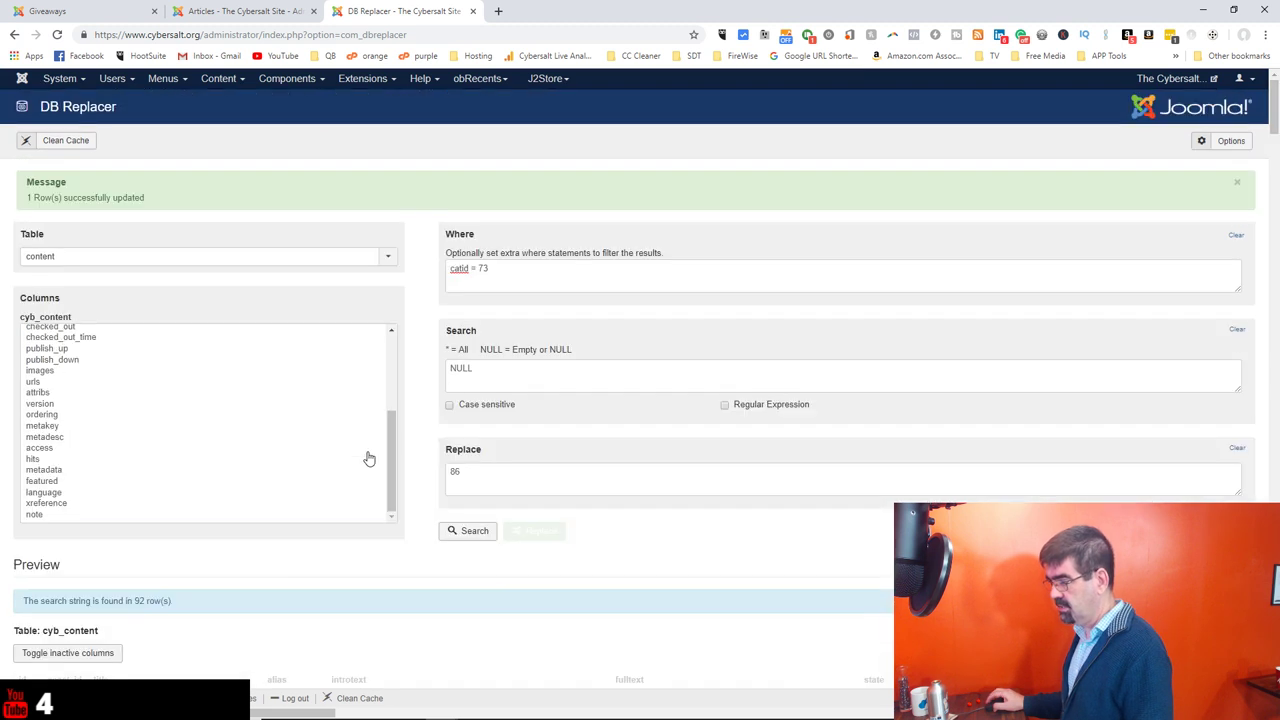
Select the created_by column, rerun the NULL search and look through the previewed rows.
{"action": "scroll", "coordinate": [367, 457], "scroll_direction": "up", "scroll_amount": 3}
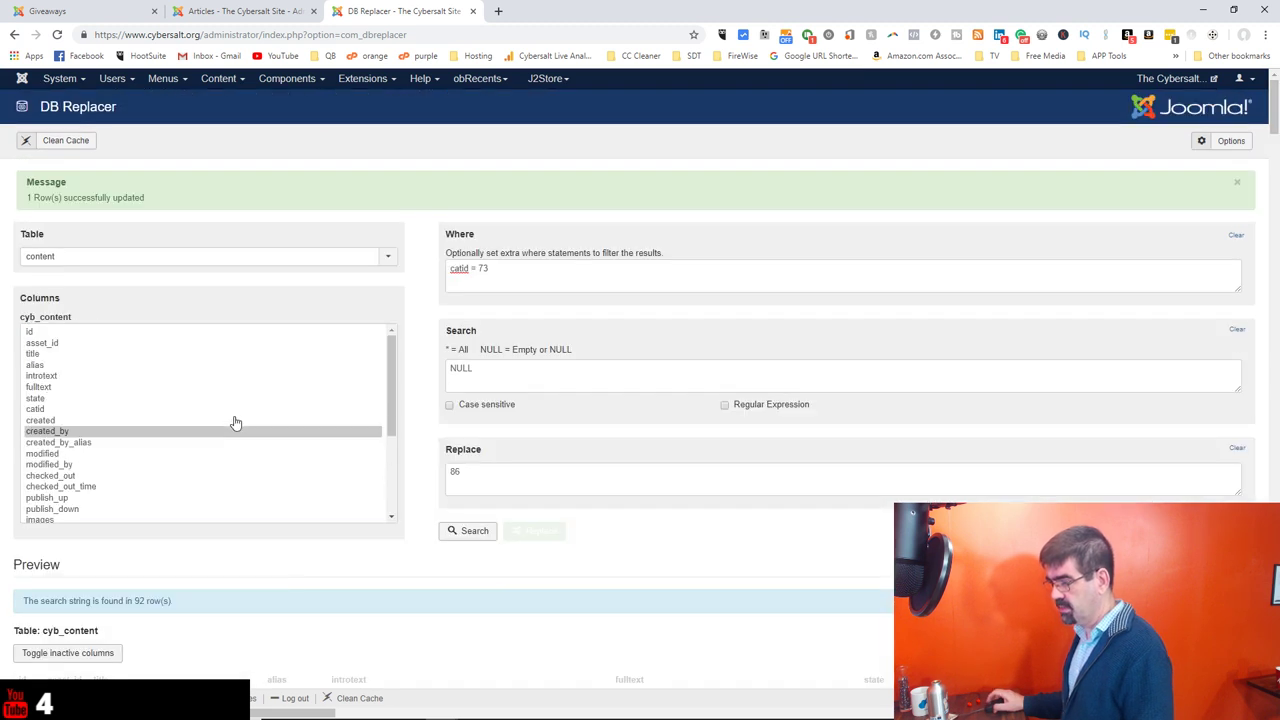
{"action": "left_click", "coordinate": [122, 433]}
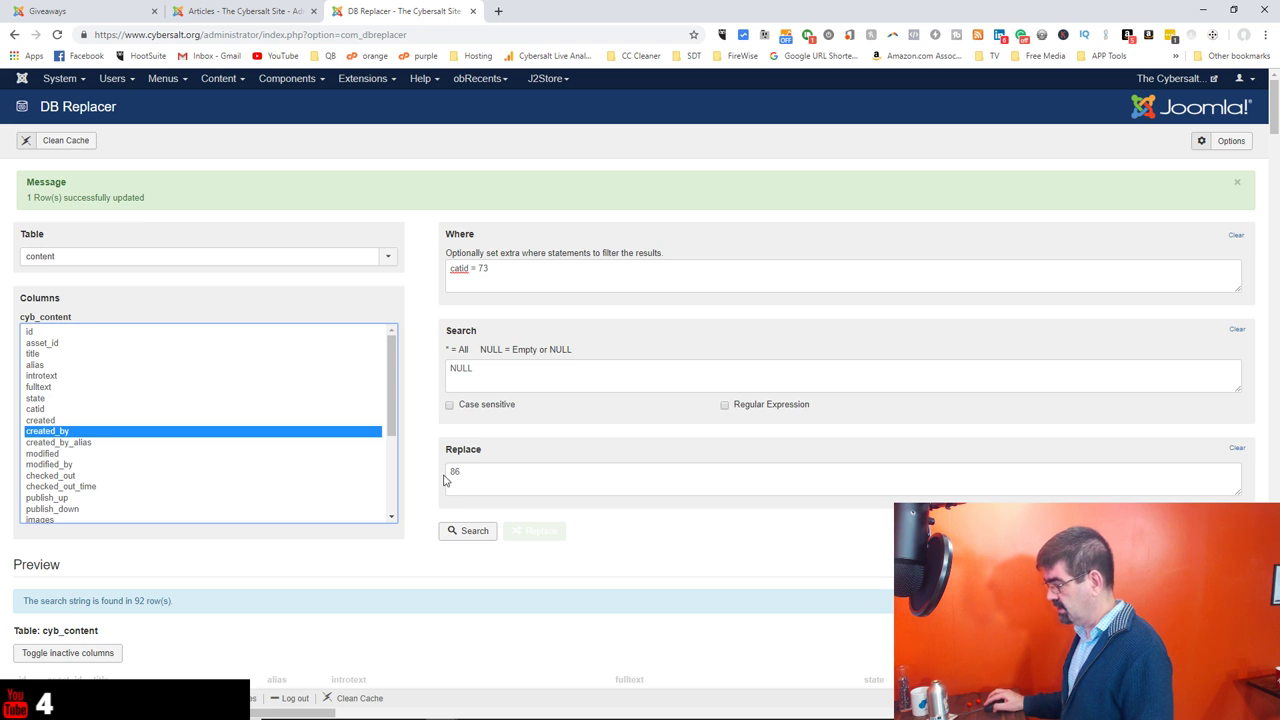
{"action": "left_click", "coordinate": [459, 532]}
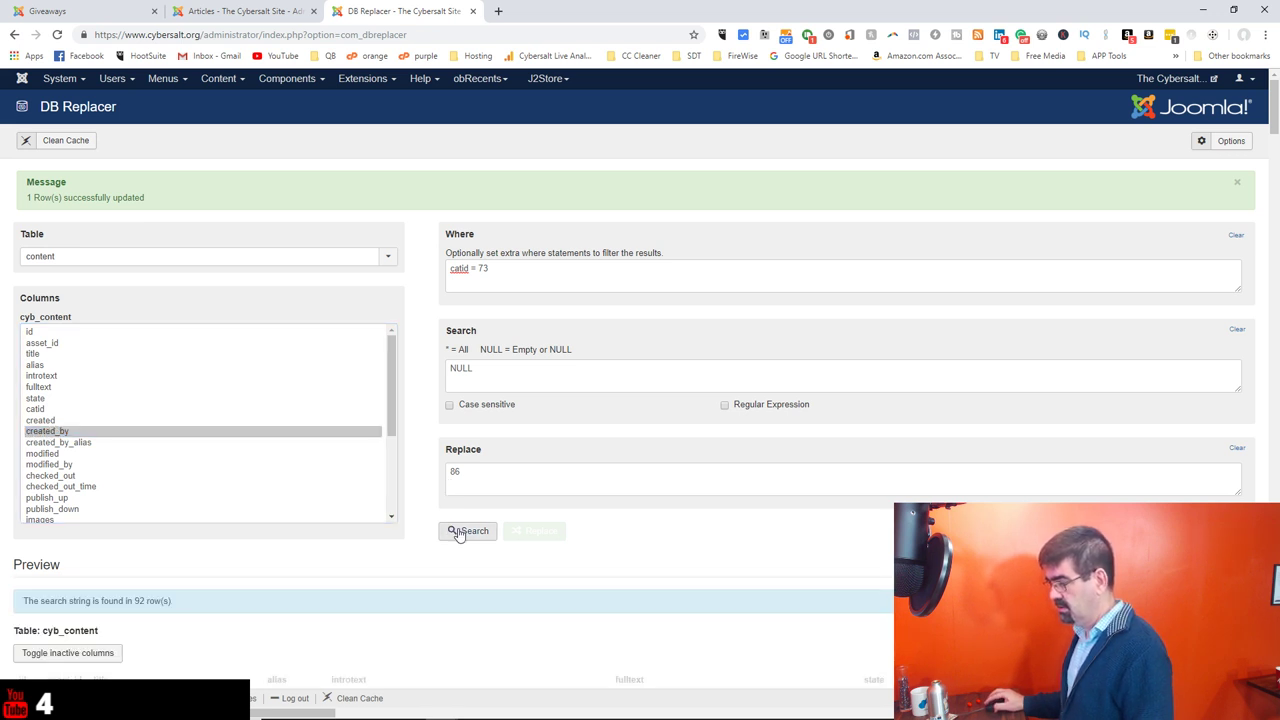
{"action": "scroll", "coordinate": [631, 523], "scroll_direction": "down", "scroll_amount": 3}
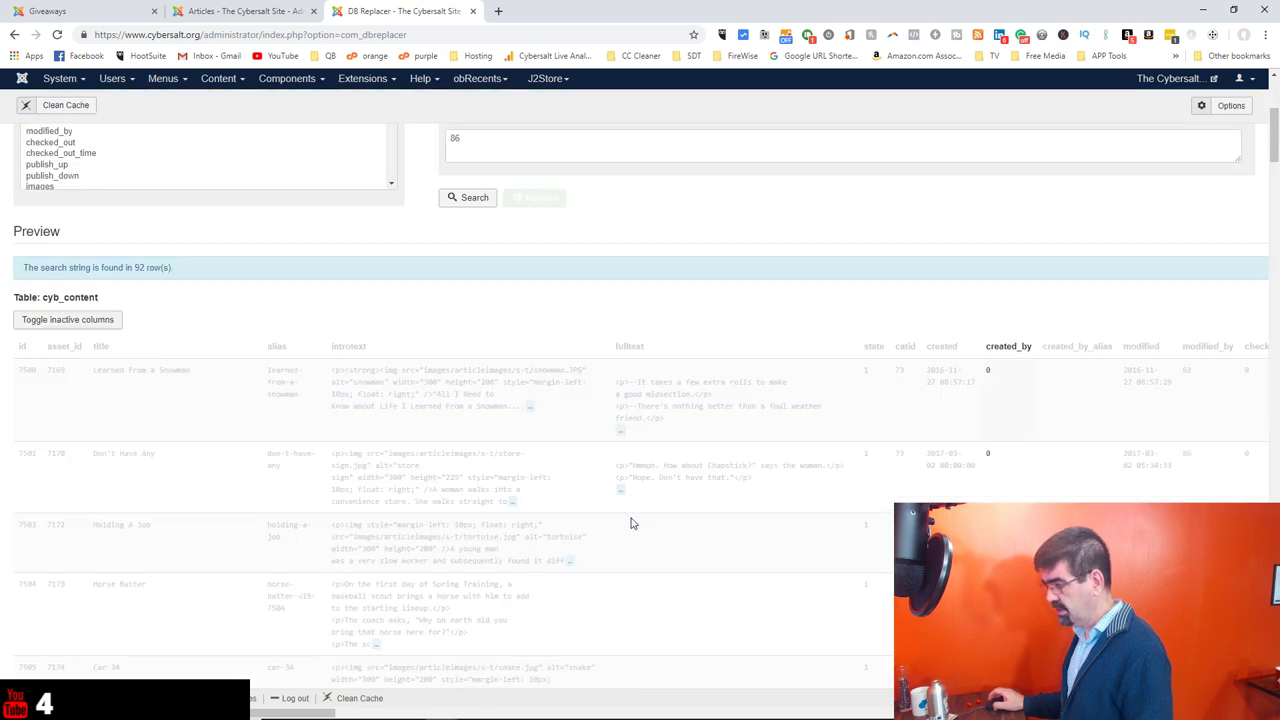
{"action": "scroll", "coordinate": [631, 523], "scroll_direction": "down", "scroll_amount": 20}
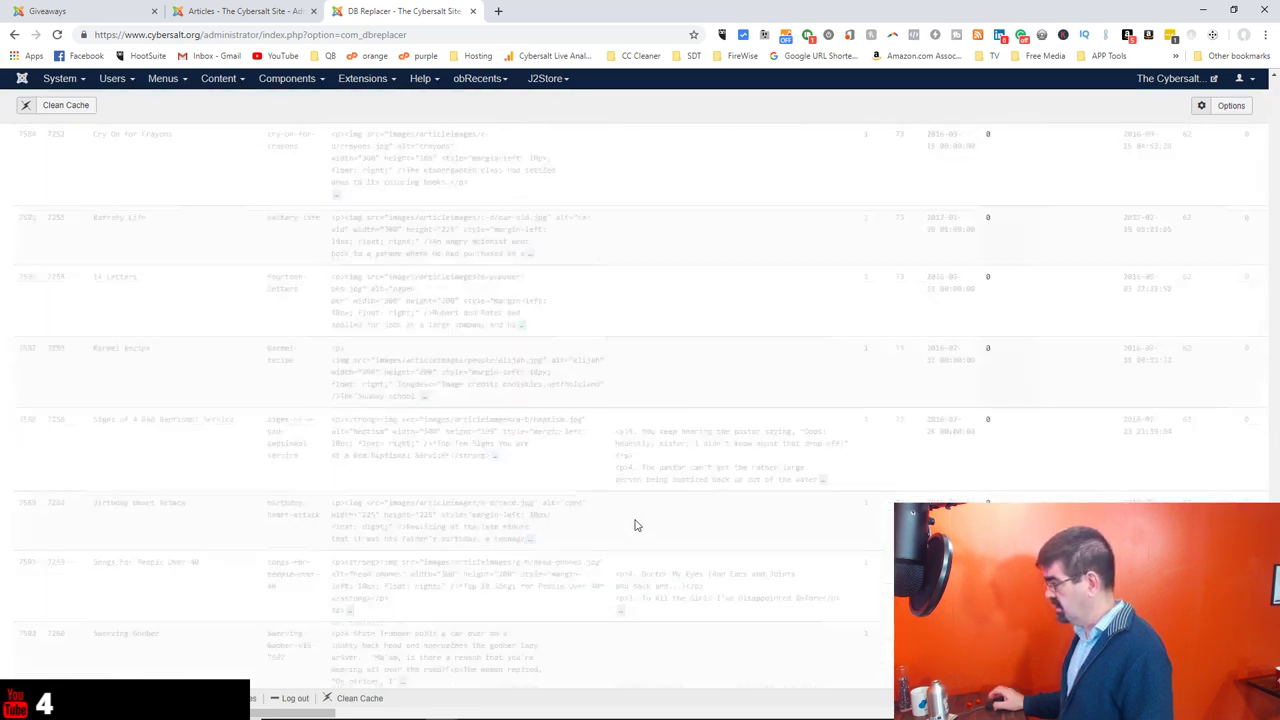
{"action": "scroll", "coordinate": [636, 526], "scroll_direction": "up", "scroll_amount": 20}
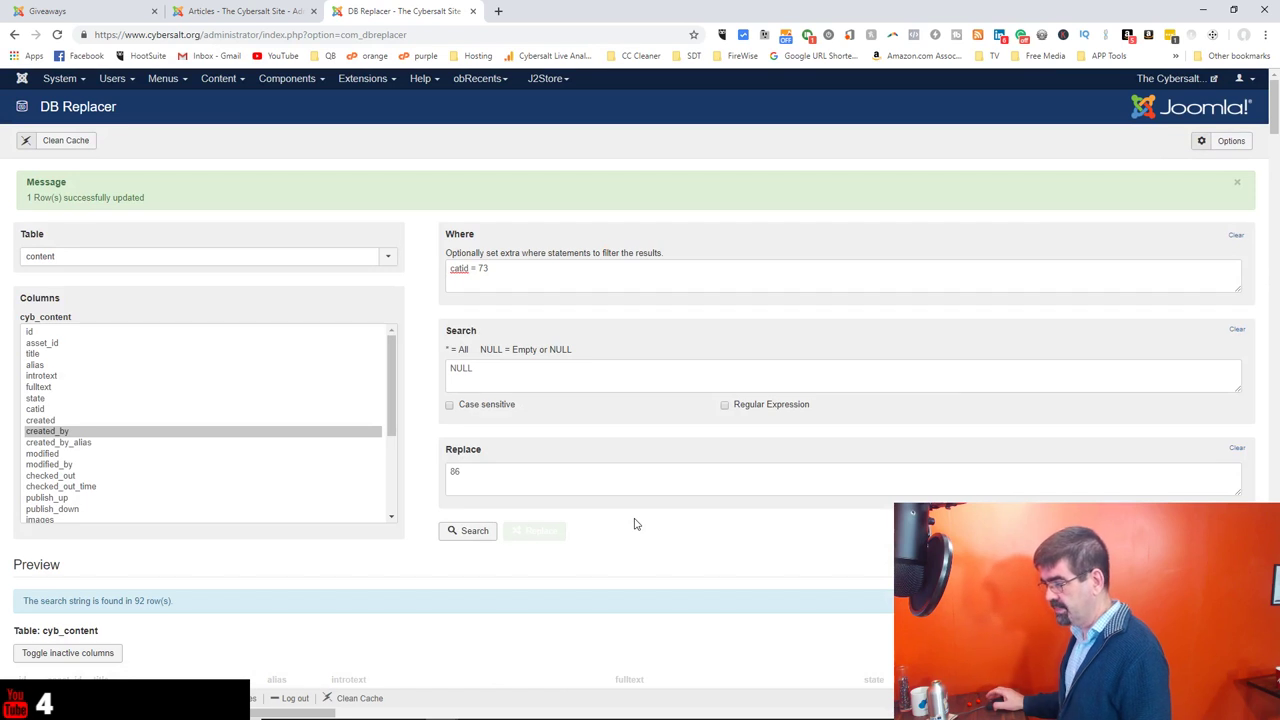
Clear the where statement and rerun the NULL search across all categories to review the matching rows.
{"action": "left_click", "coordinate": [496, 268]}
{"action": "left_click_drag", "start_coordinate": [496, 268], "coordinate": [430, 272]}
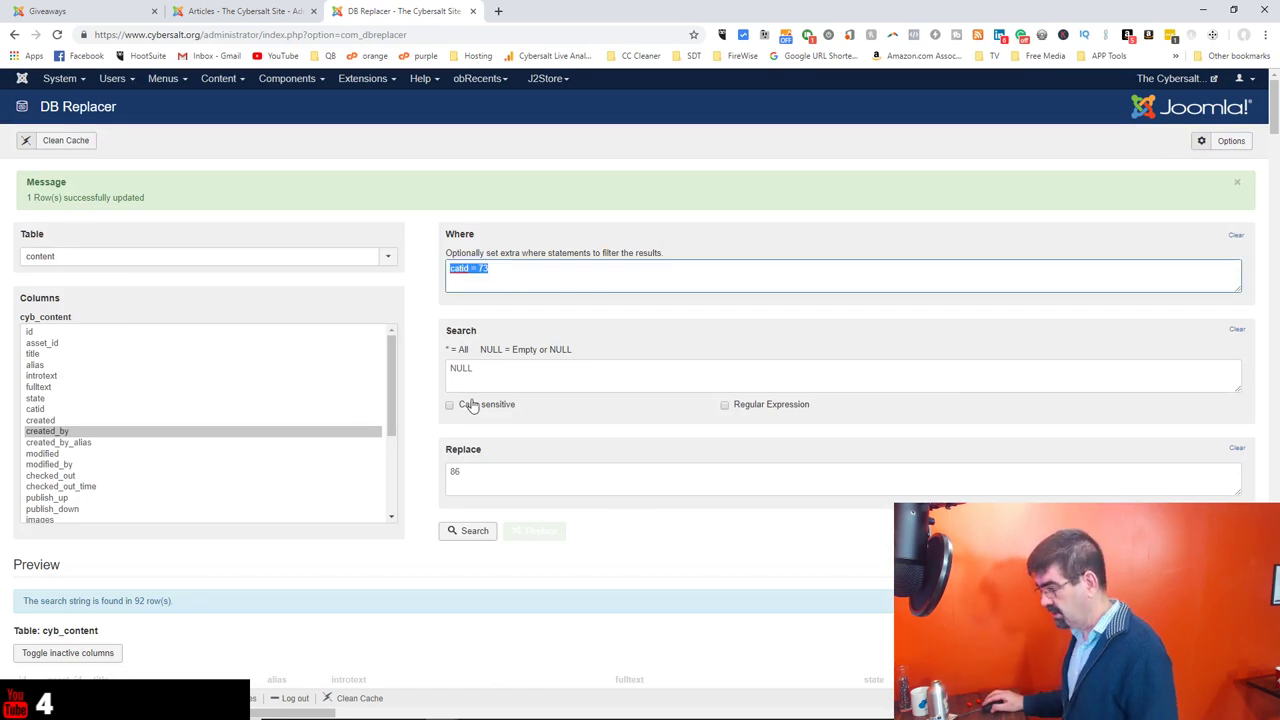
{"action": "key", "text": "BackSpace"}
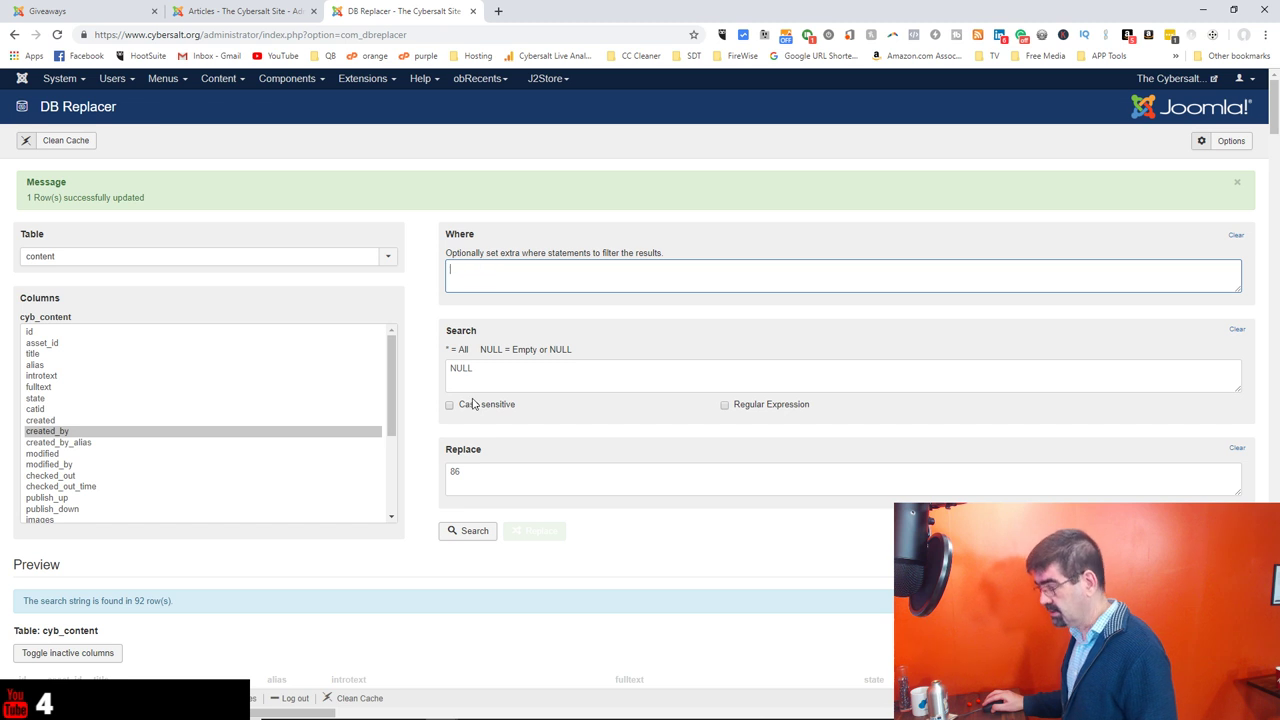
{"action": "left_click", "coordinate": [470, 535]}
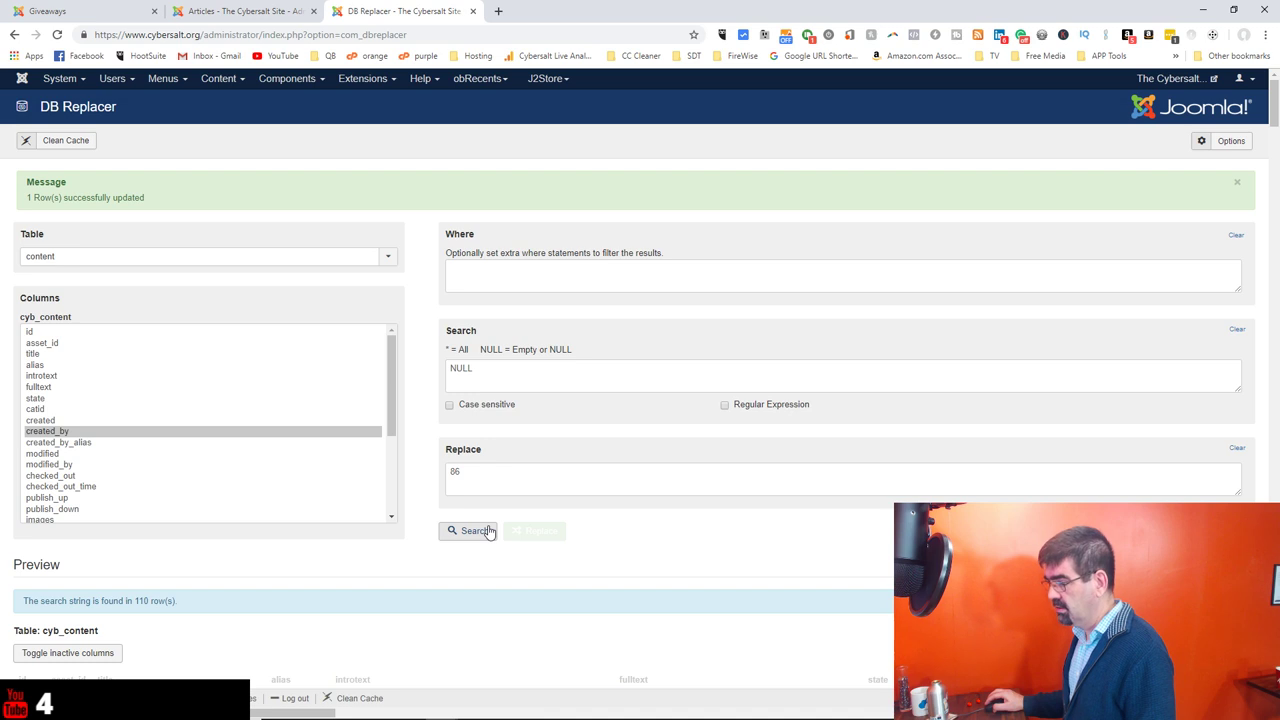
{"action": "scroll", "coordinate": [489, 531], "scroll_direction": "down", "scroll_amount": 15}
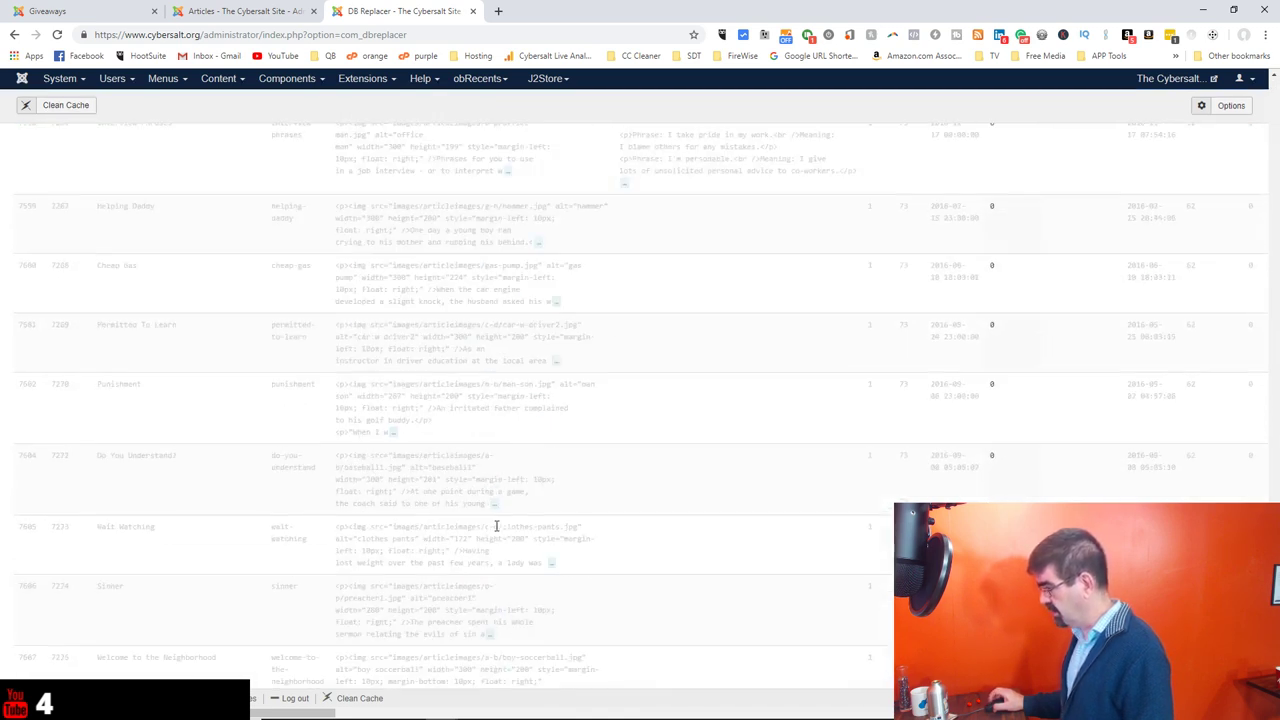
{"action": "scroll", "coordinate": [496, 526], "scroll_direction": "down", "scroll_amount": 4}
{"action": "scroll", "coordinate": [496, 526], "scroll_direction": "up", "scroll_amount": 15}
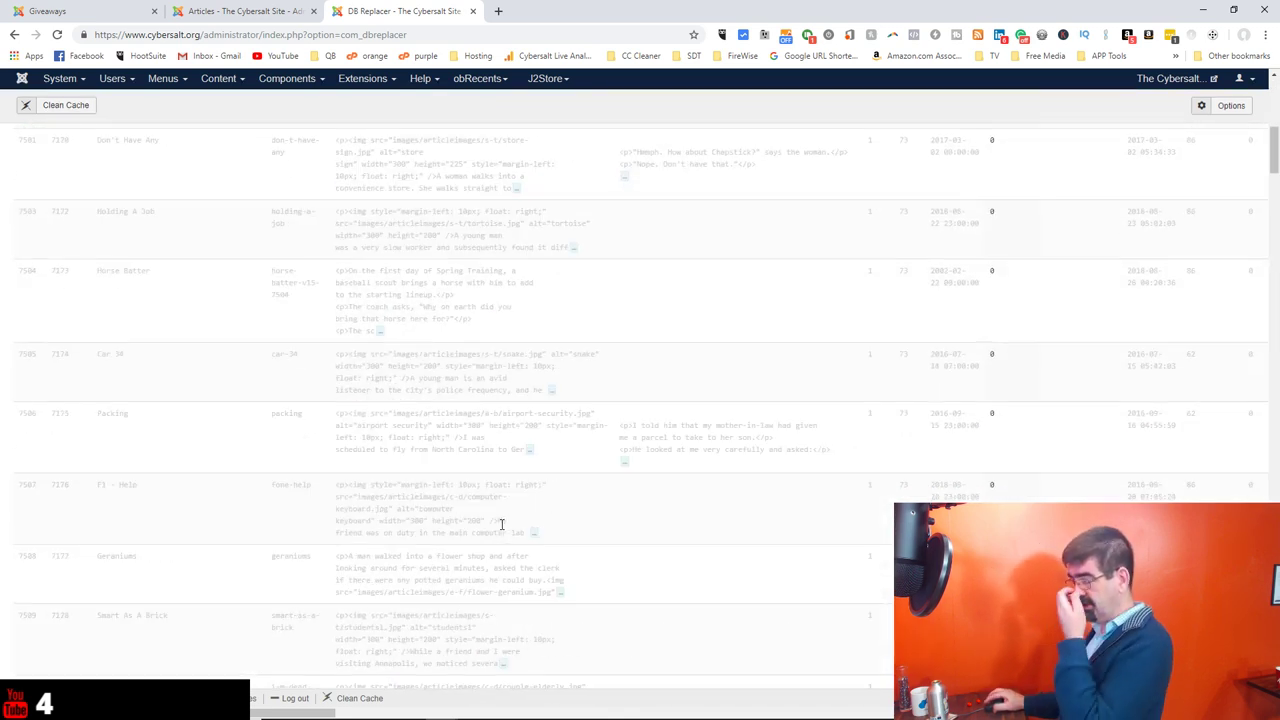
{"action": "scroll", "coordinate": [502, 524], "scroll_direction": "up", "scroll_amount": 10}
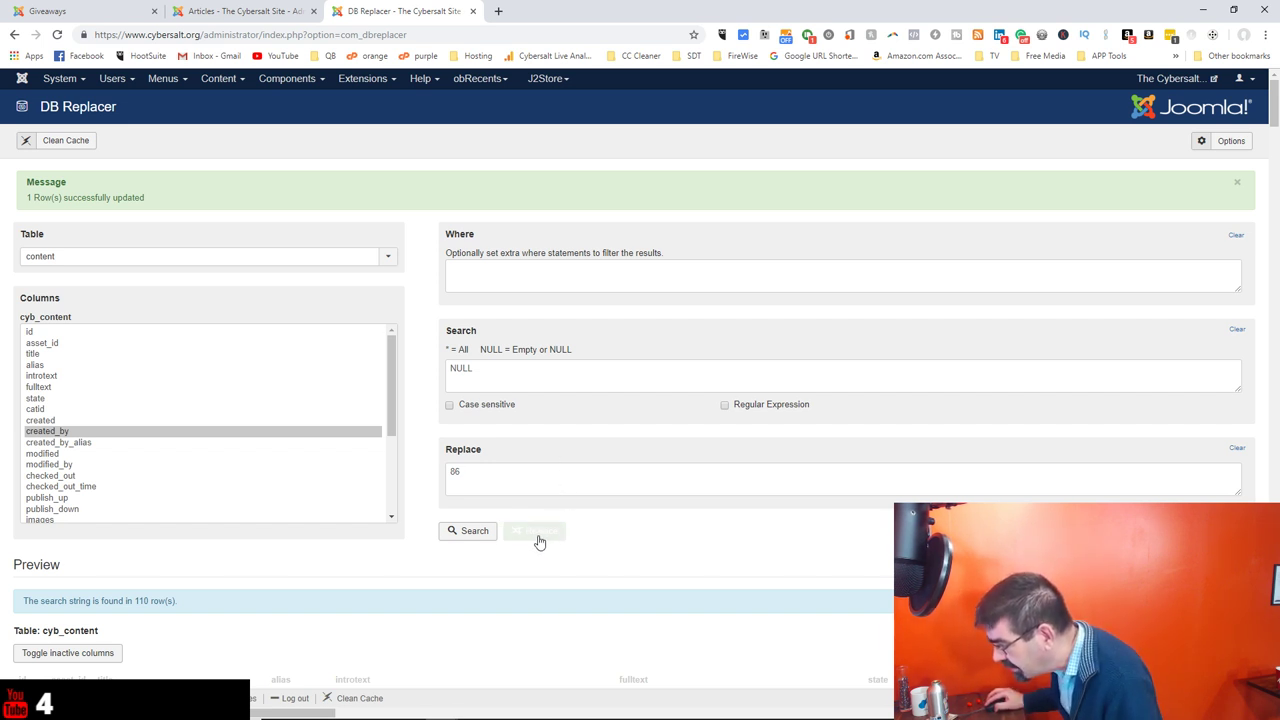
Restrict the created_by search to catid = 73 again and rerun it to preview the matching rows.
{"action": "left_click", "coordinate": [522, 277]}
{"action": "type", "text": "catid = 73"}
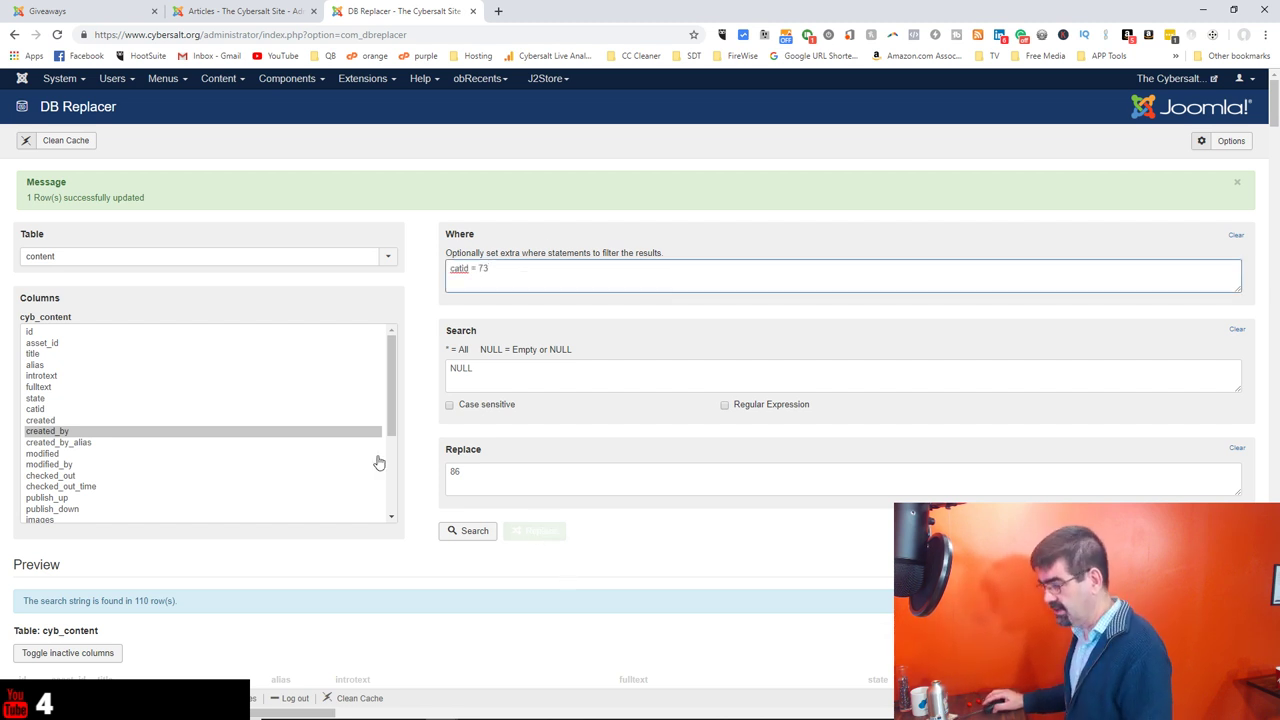
{"action": "left_click", "coordinate": [458, 536]}
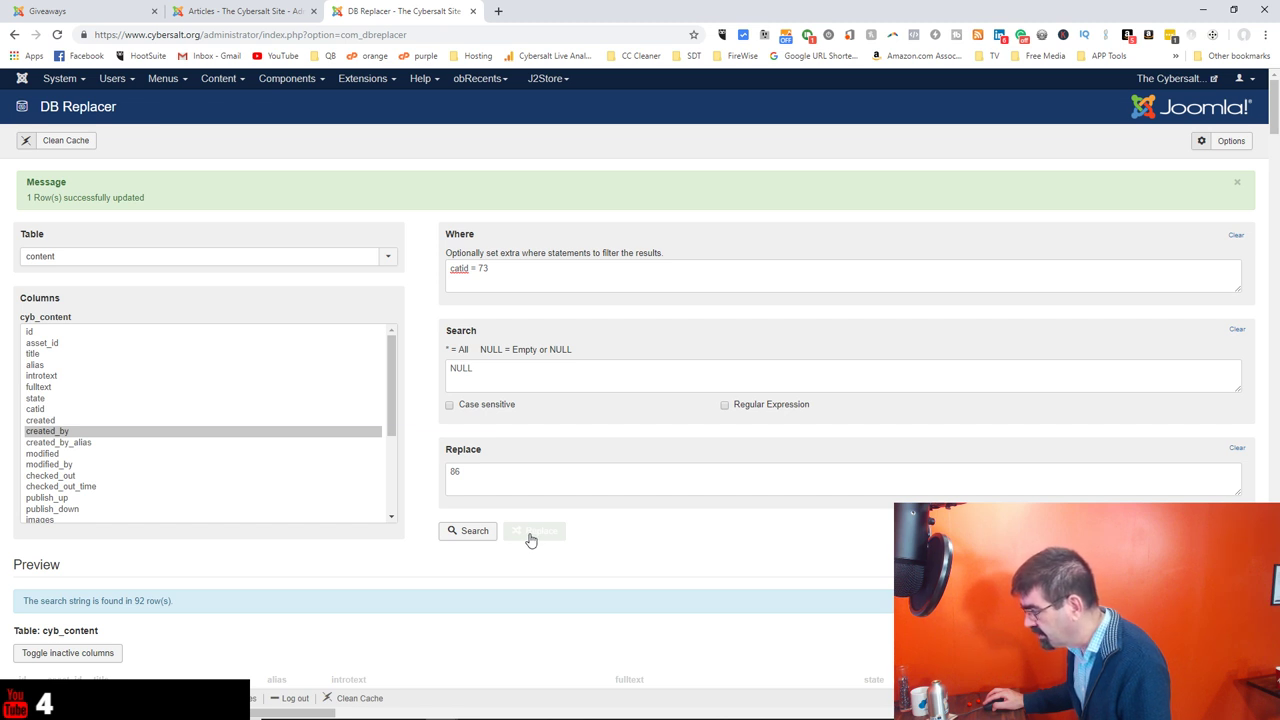
{"action": "scroll", "coordinate": [531, 540], "scroll_direction": "down", "scroll_amount": 1}
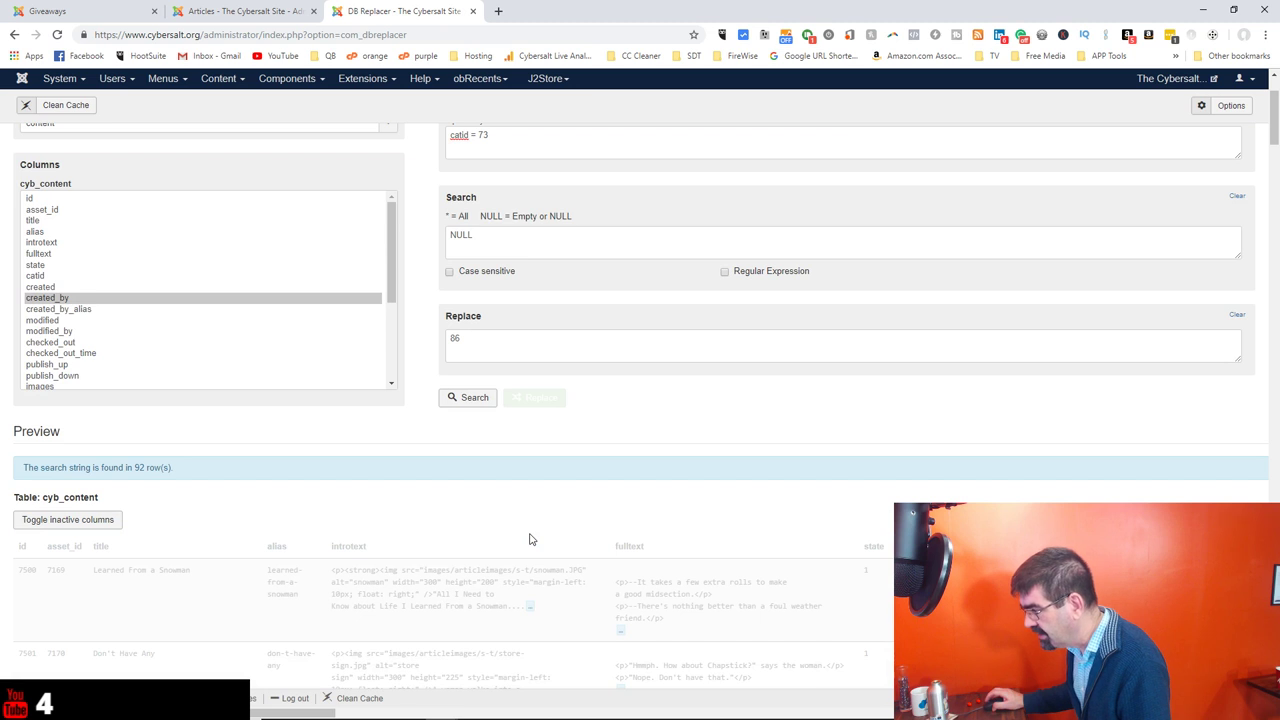
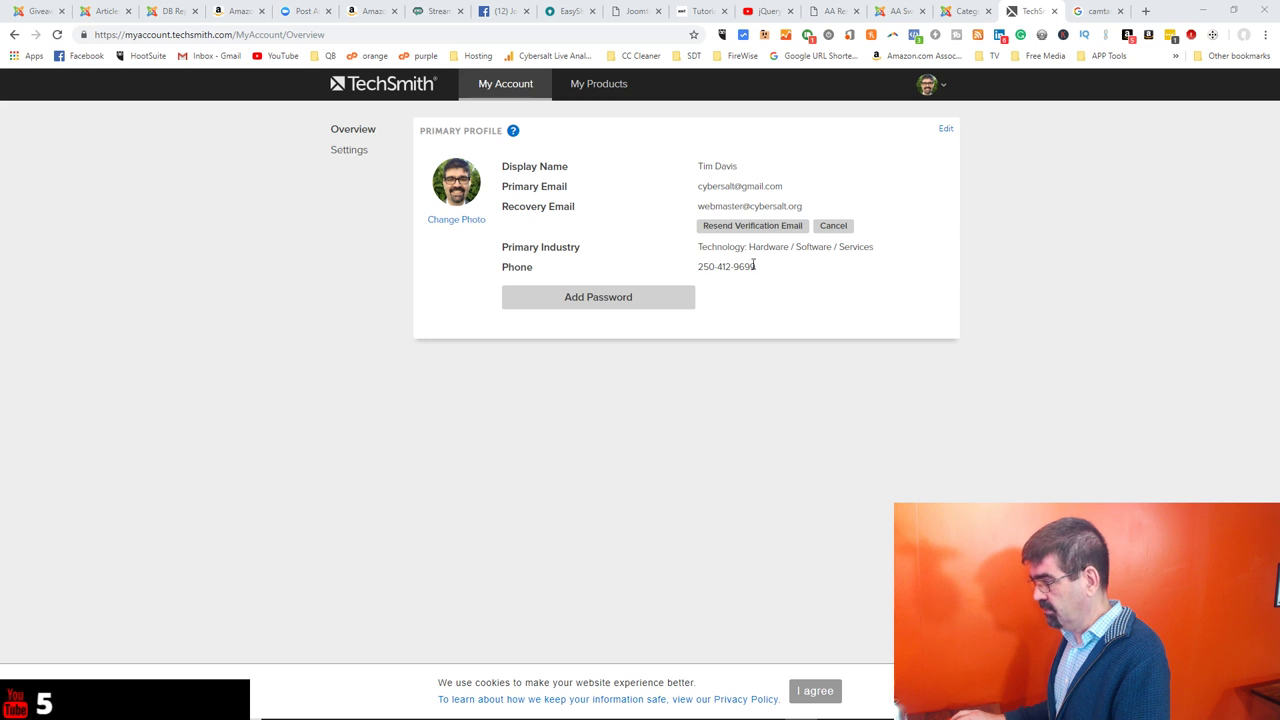
Demonstrate cursor actions on the TechSmith profile page, including highlighting the phone number, and stop the screen recording.
{"action": "left_click_drag", "start_coordinate": [700, 266], "coordinate": [791, 271]}
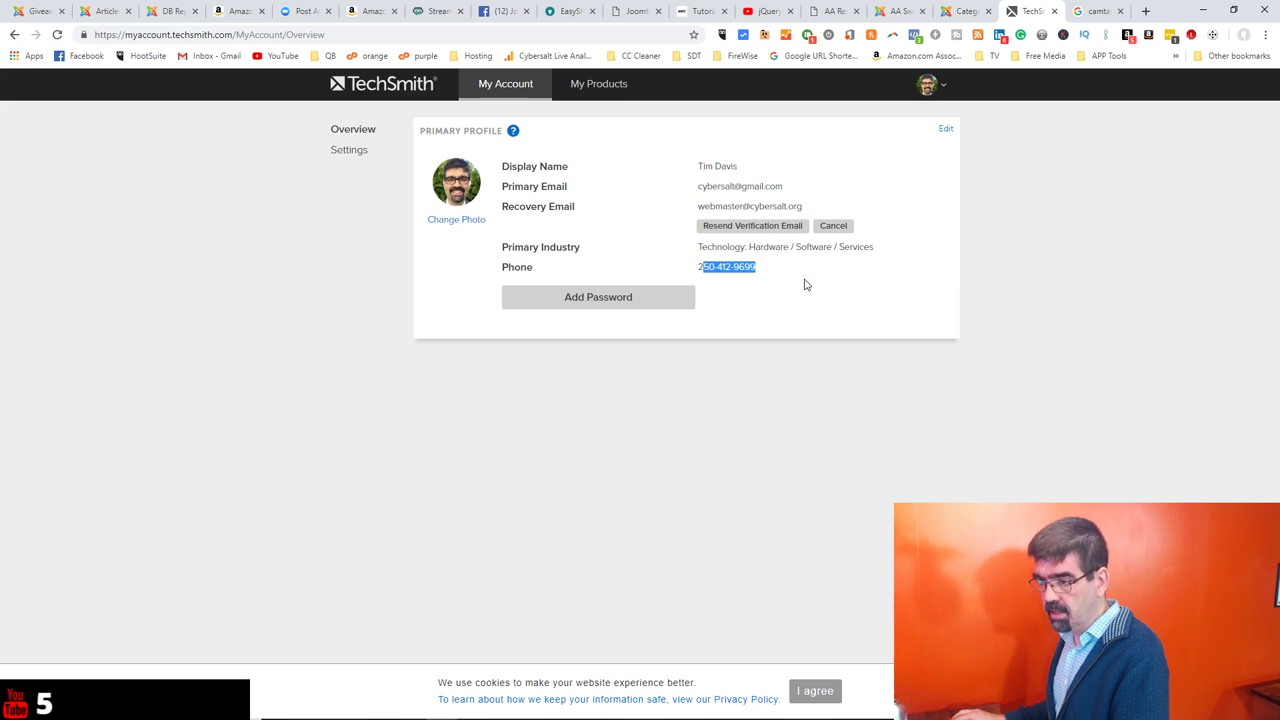
{"action": "left_click", "coordinate": [321, 286]}
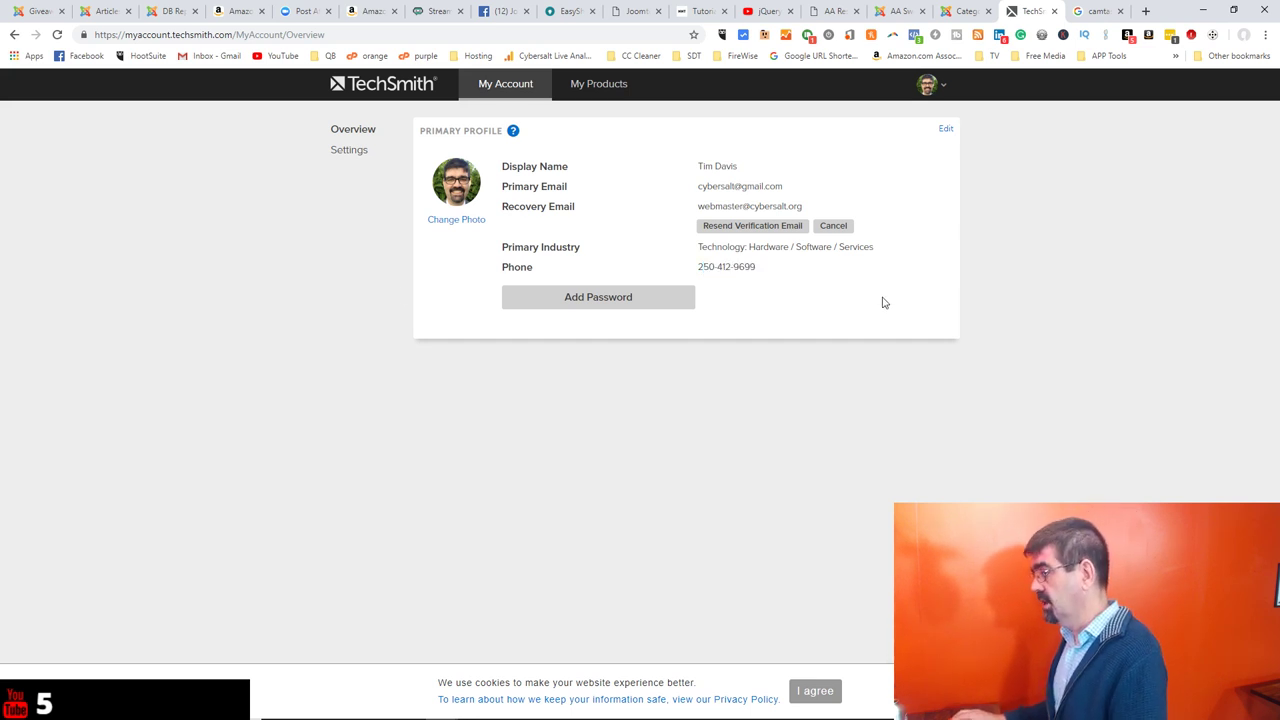
{"action": "right_click", "coordinate": [970, 344]}
{"action": "left_click", "coordinate": [885, 366]}
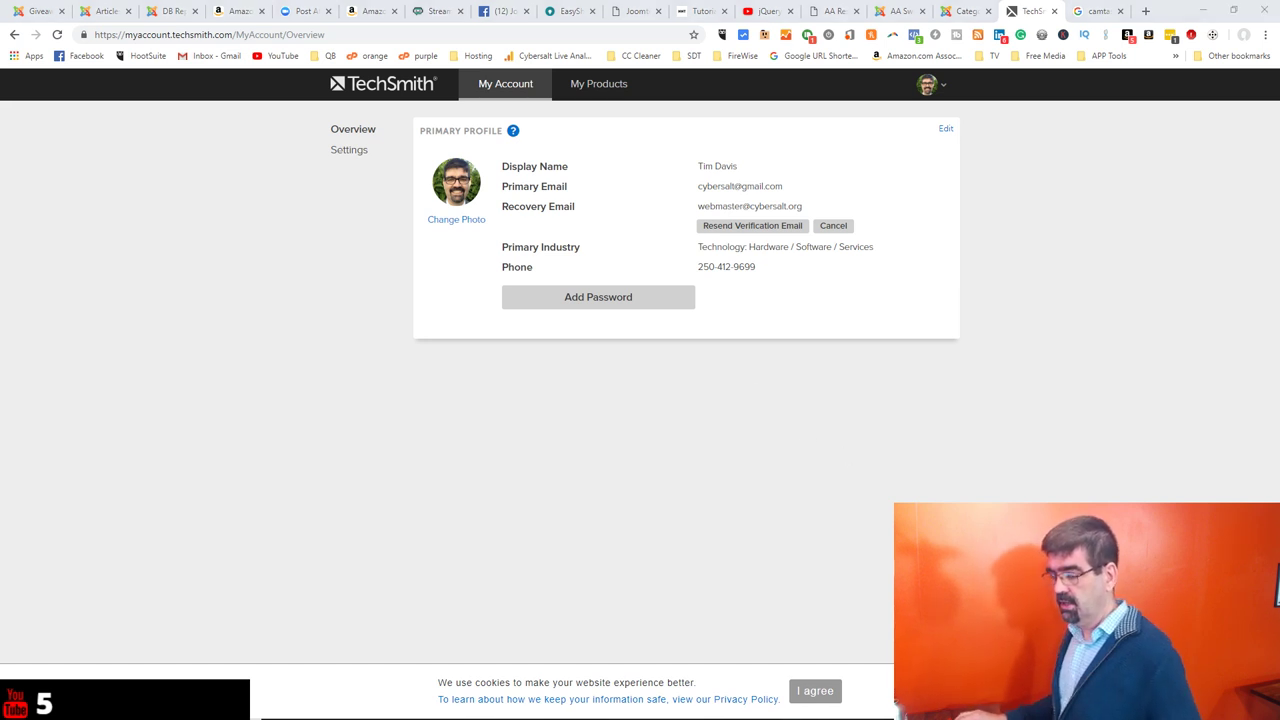
{"action": "key", "text": "F10"}
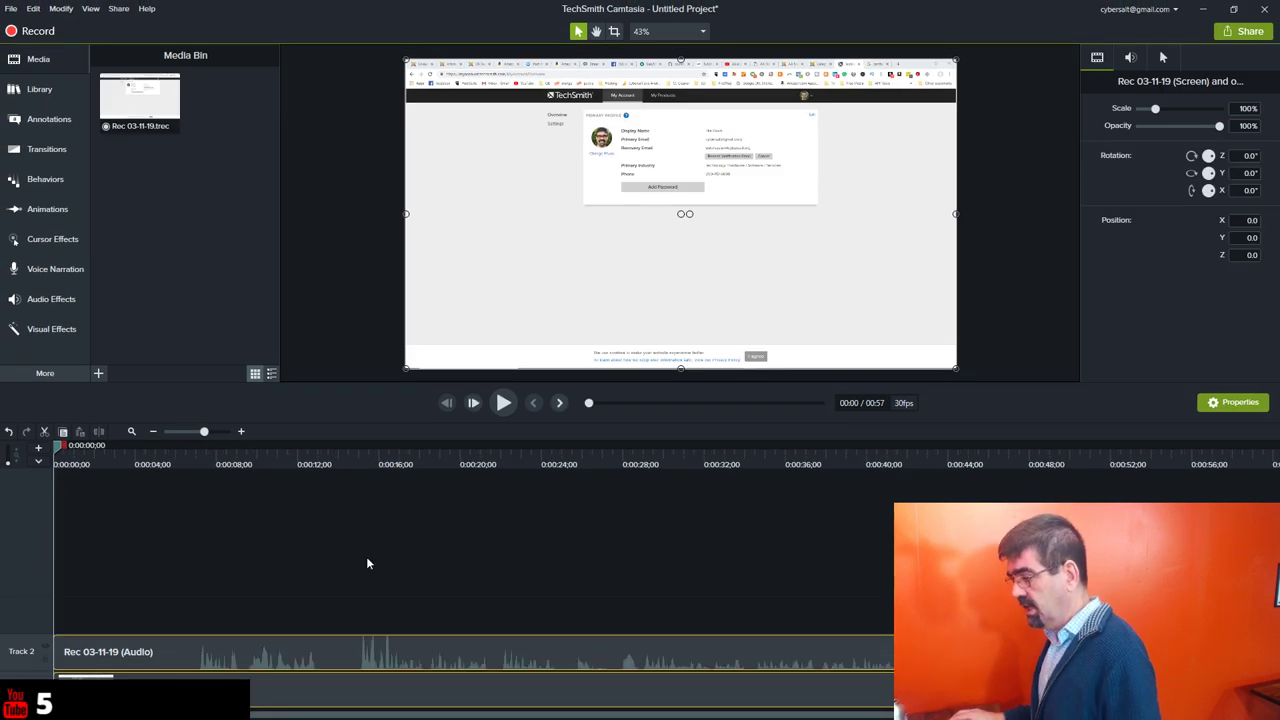
Play back the new recording from about 16 seconds and pause it at about 22 seconds.
{"action": "left_click", "coordinate": [394, 464]}
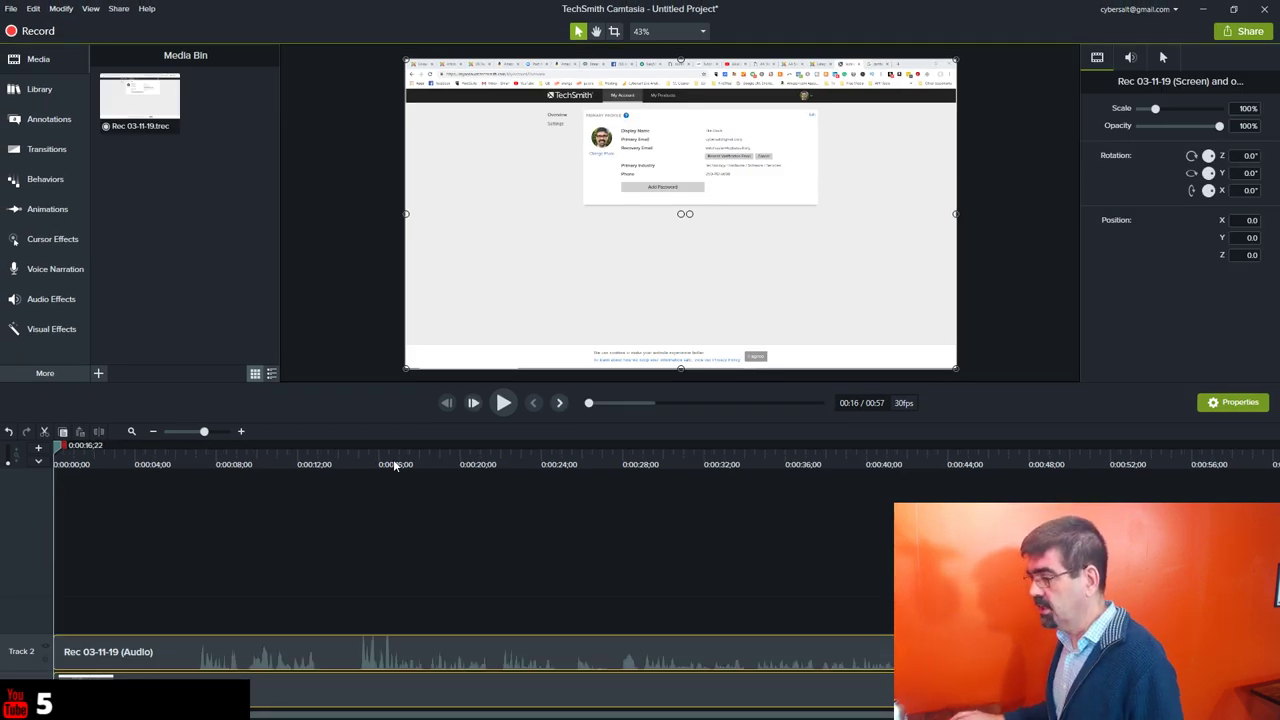
{"action": "left_click", "coordinate": [505, 403]}
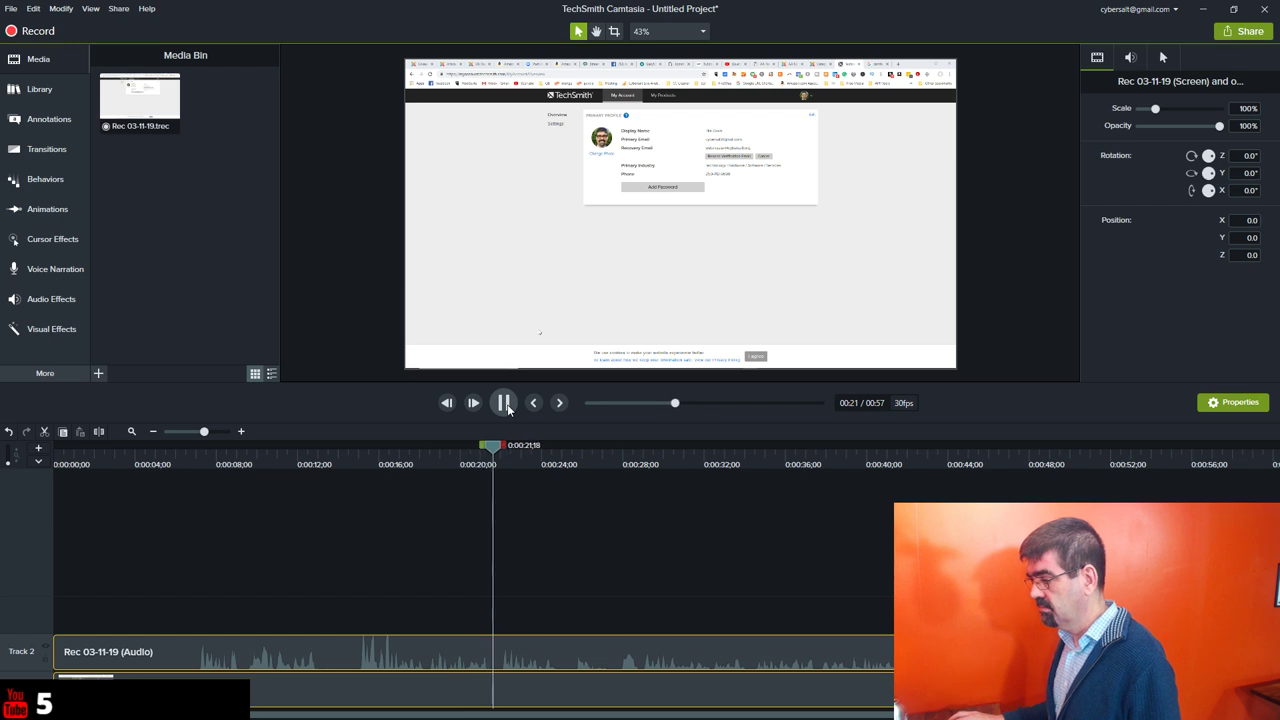
{"action": "left_click", "coordinate": [505, 403]}
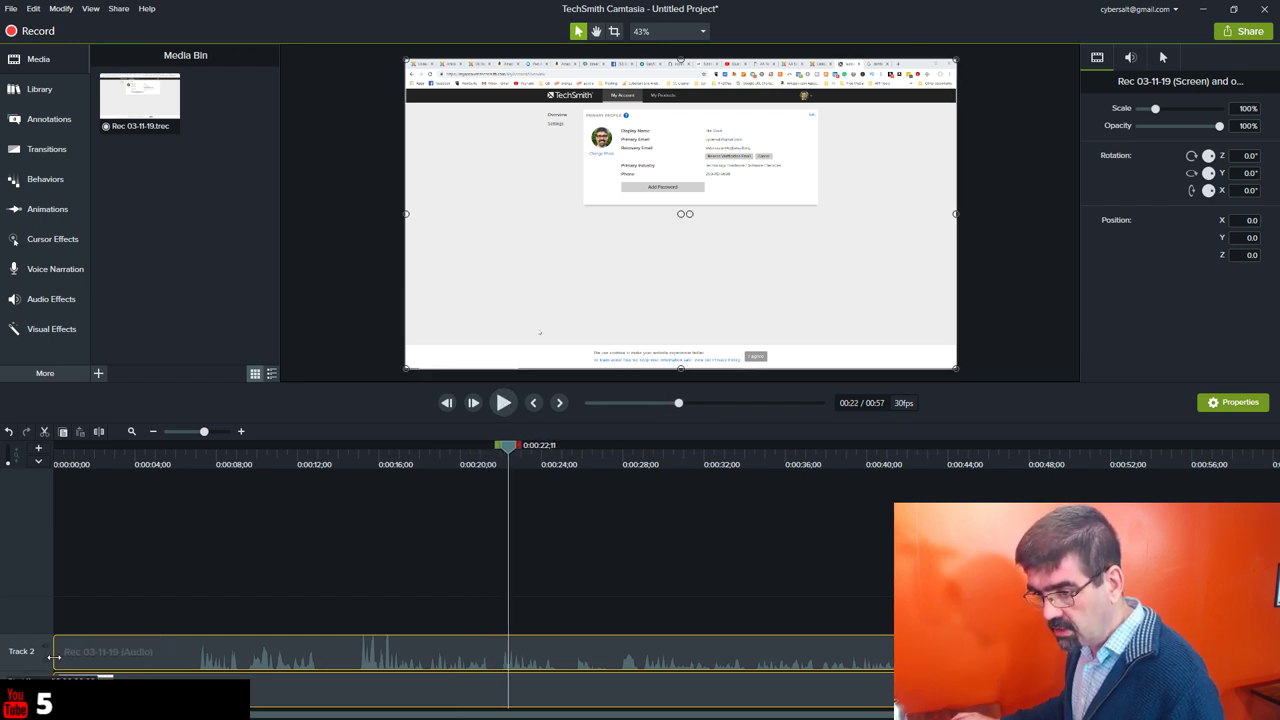
Trim the start of the recorded audio and screen clips and shift them earlier to begin at about 11 seconds.
{"action": "left_click_drag", "start_coordinate": [55, 655], "coordinate": [340, 655]}
{"action": "left_click_drag", "start_coordinate": [426, 659], "coordinate": [383, 668]}
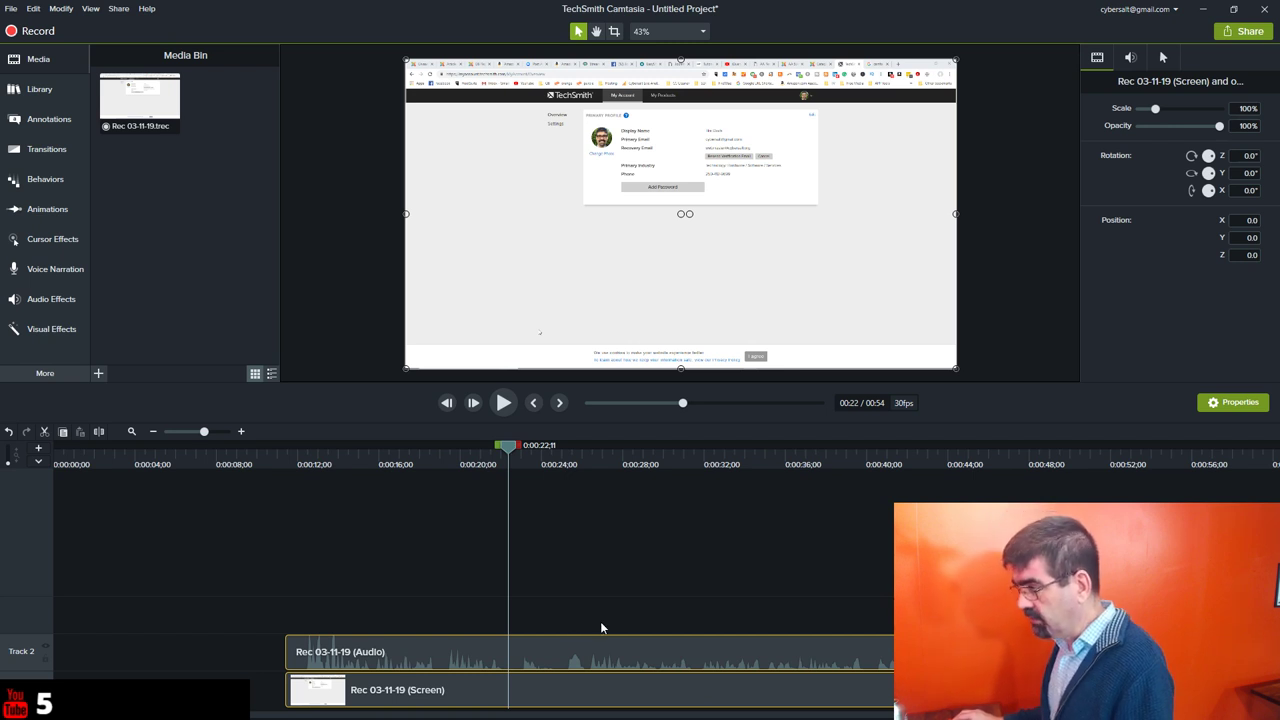
Apply the Cursor Highlight effect to the screen recording clip.
{"action": "left_click", "coordinate": [38, 238]}
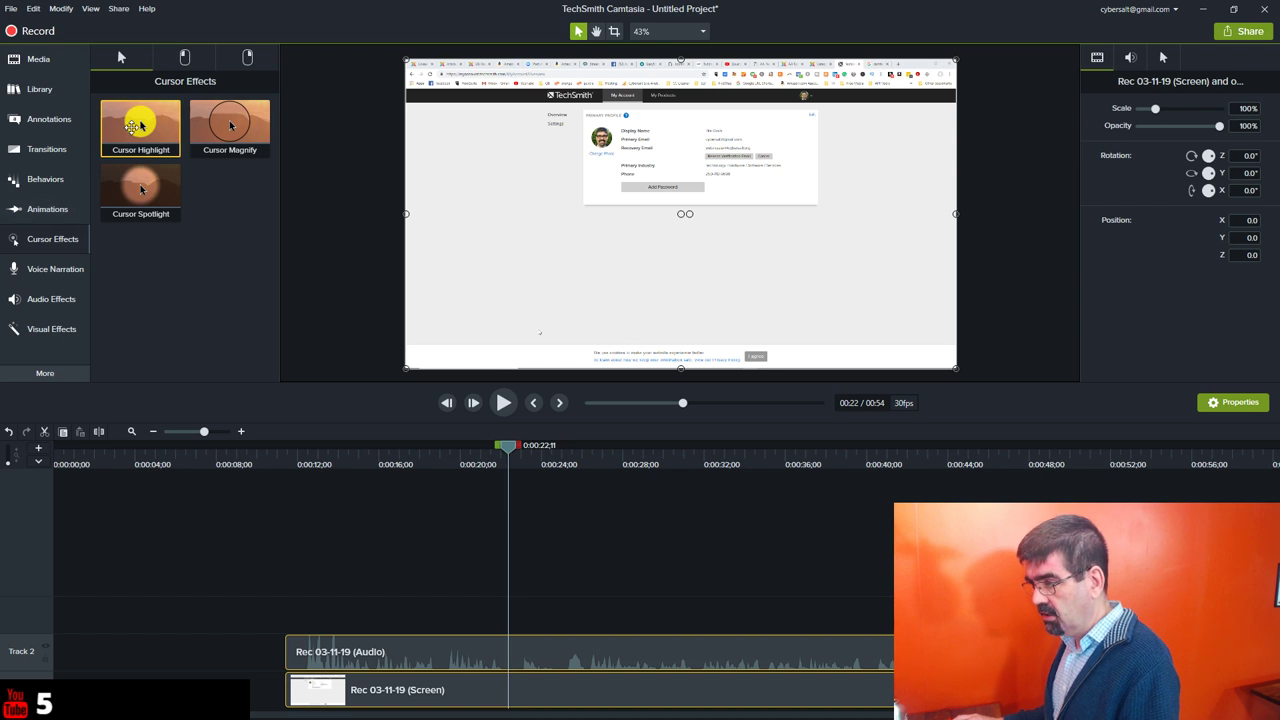
{"action": "left_click_drag", "start_coordinate": [132, 126], "coordinate": [409, 690]}
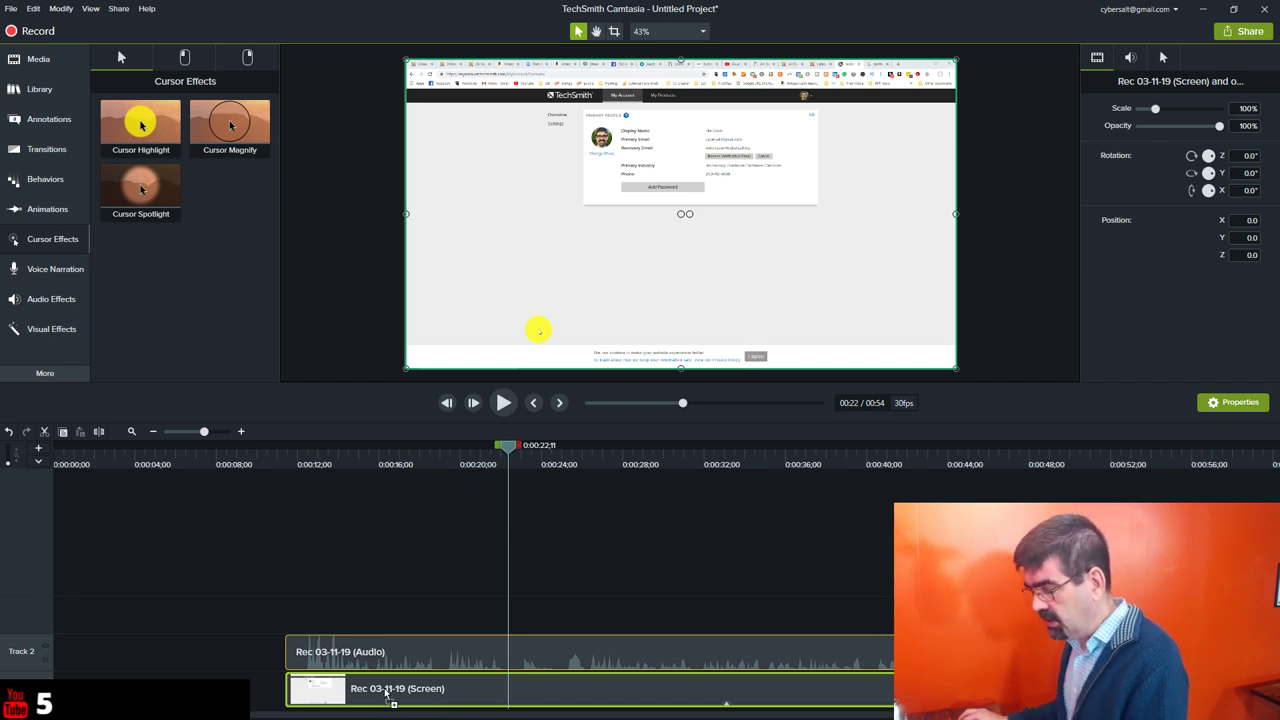
{"action": "left_click_drag", "start_coordinate": [437, 695], "coordinate": [437, 695]}
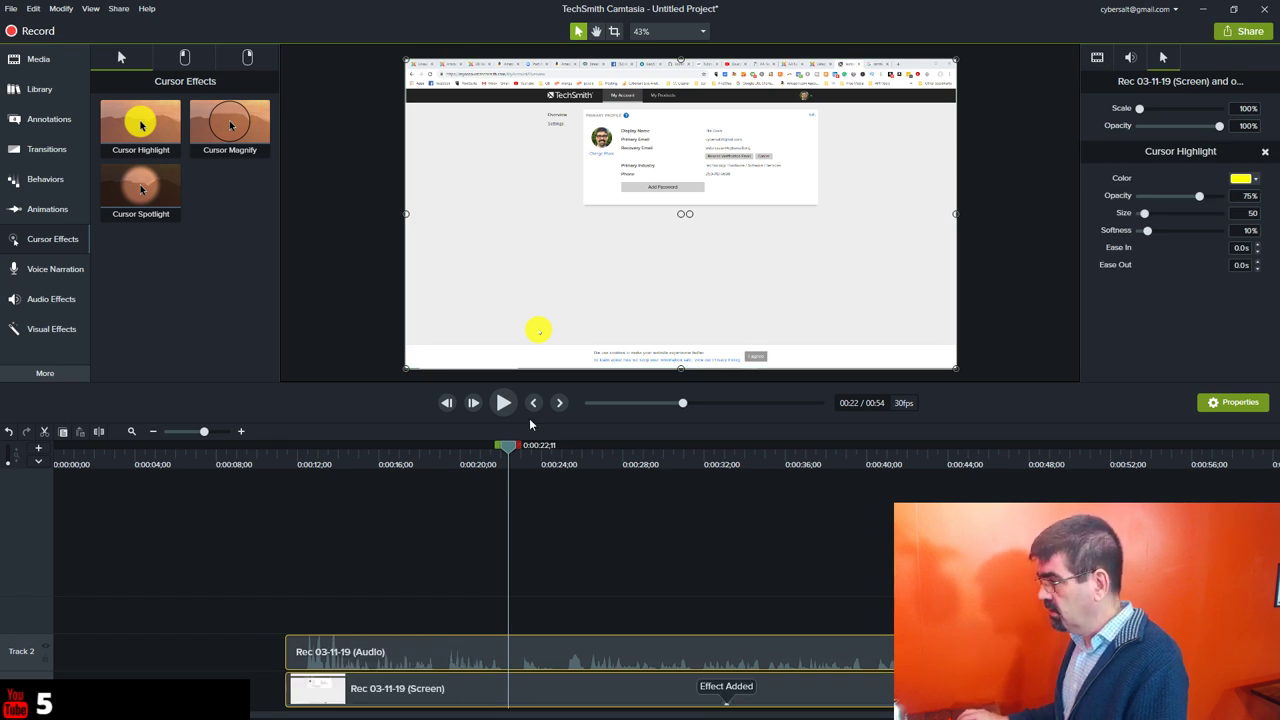
Play the recording from about 22 seconds to check the cursor highlight in an enlarged preview.
{"action": "scroll", "coordinate": [680, 289], "scroll_direction": "up", "scroll_amount": 4}
{"action": "scroll", "coordinate": [987, 243], "scroll_direction": "down", "scroll_amount": 3}
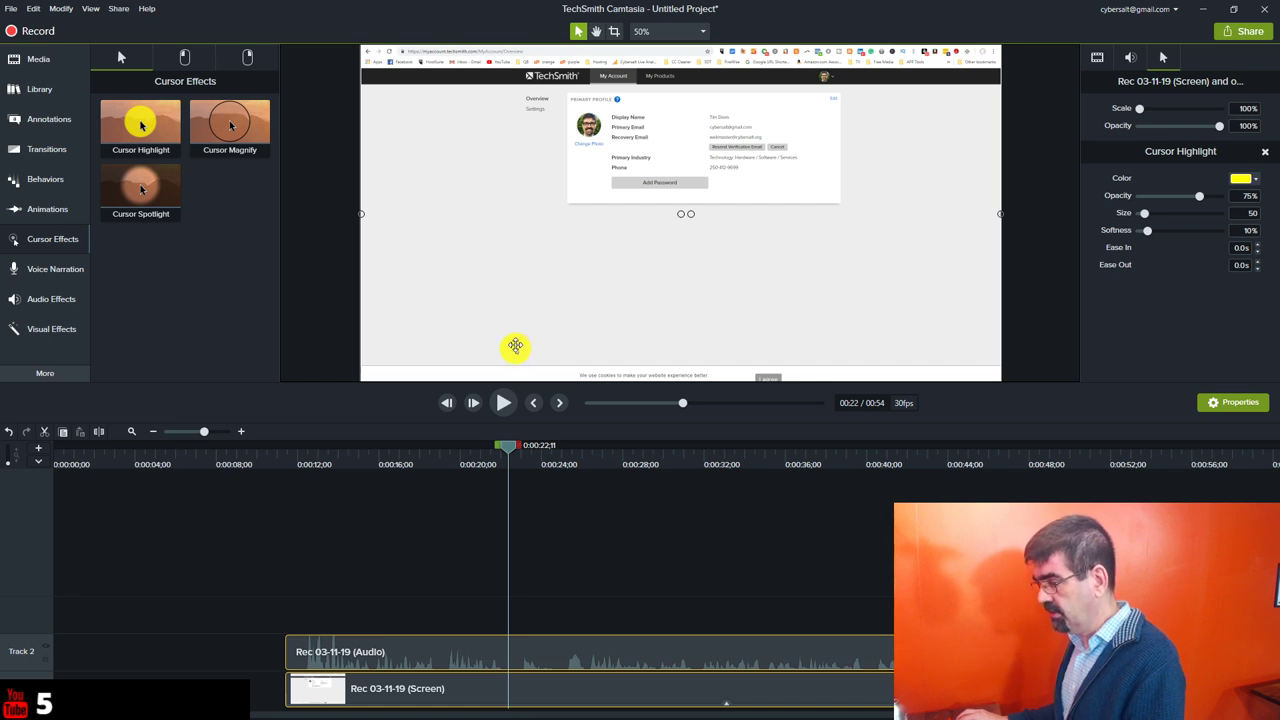
{"action": "left_click", "coordinate": [505, 402]}
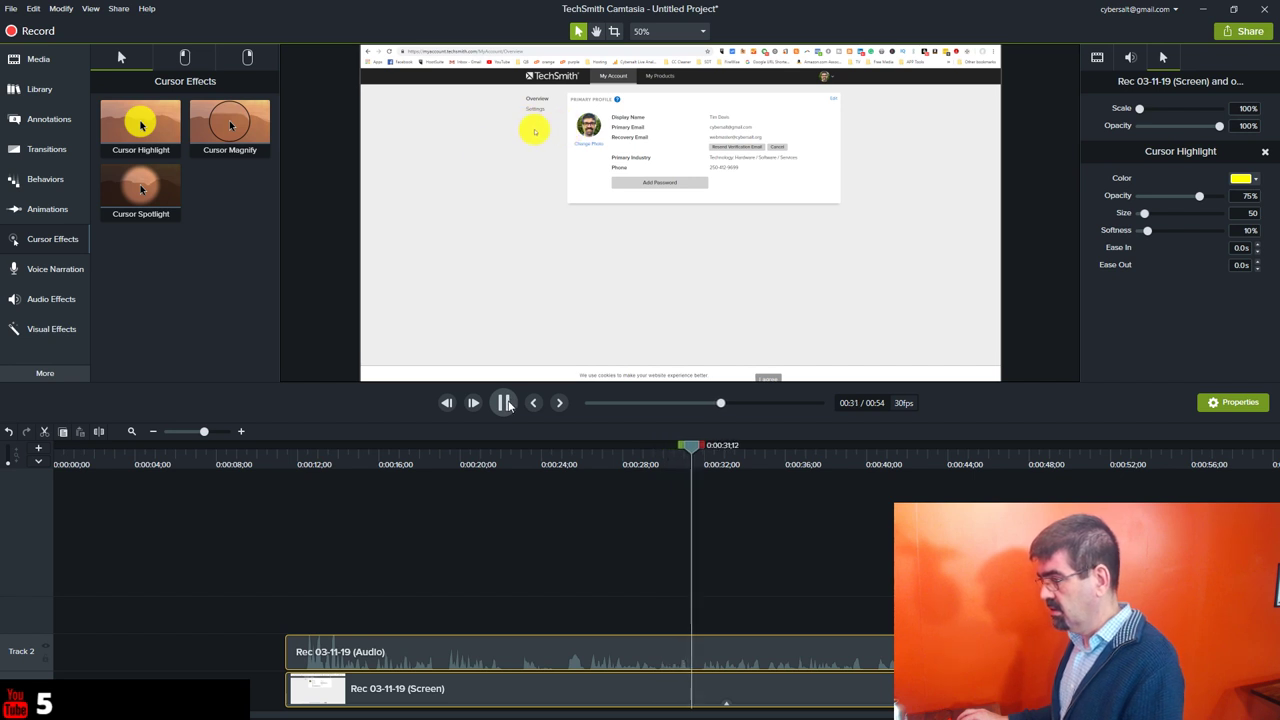
Pause playback, set the cursor highlight to 53% opacity and size 70, and scale the cursor to 150%.
{"action": "left_click", "coordinate": [505, 403]}
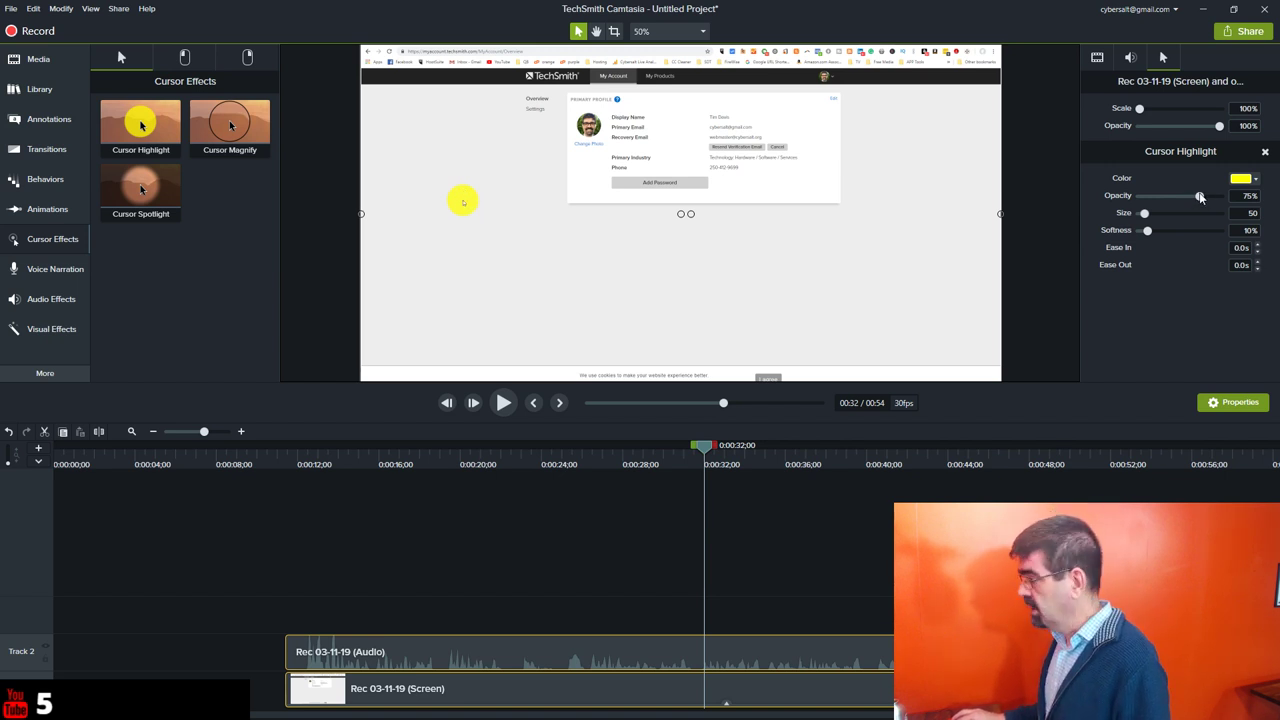
{"action": "left_click_drag", "start_coordinate": [1201, 198], "coordinate": [1188, 202]}
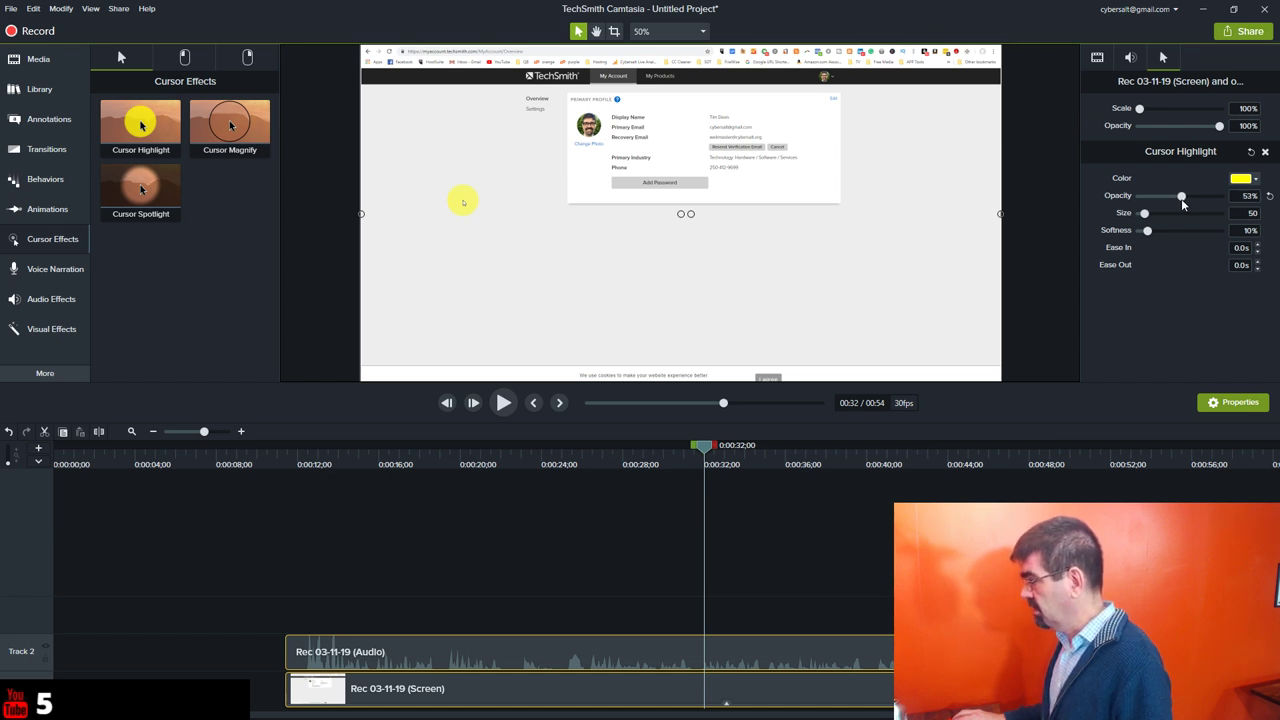
{"action": "mouse_move", "coordinate": [1146, 217]}
{"action": "left_mouse_down"}
{"action": "mouse_move", "coordinate": [1180, 218]}
{"action": "mouse_move", "coordinate": [1148, 222]}
{"action": "left_mouse_up"}
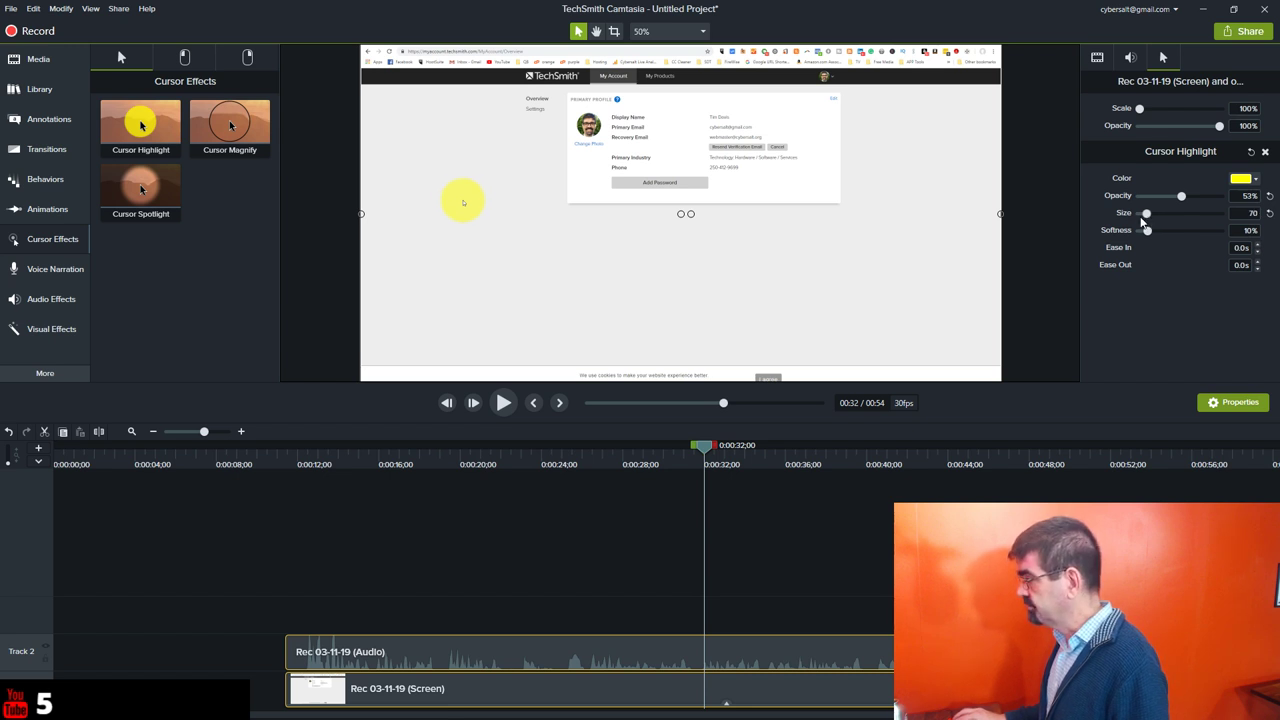
{"action": "mouse_move", "coordinate": [1139, 108]}
{"action": "left_mouse_down"}
{"action": "mouse_move", "coordinate": [1226, 117]}
{"action": "mouse_move", "coordinate": [1152, 120]}
{"action": "left_mouse_up"}
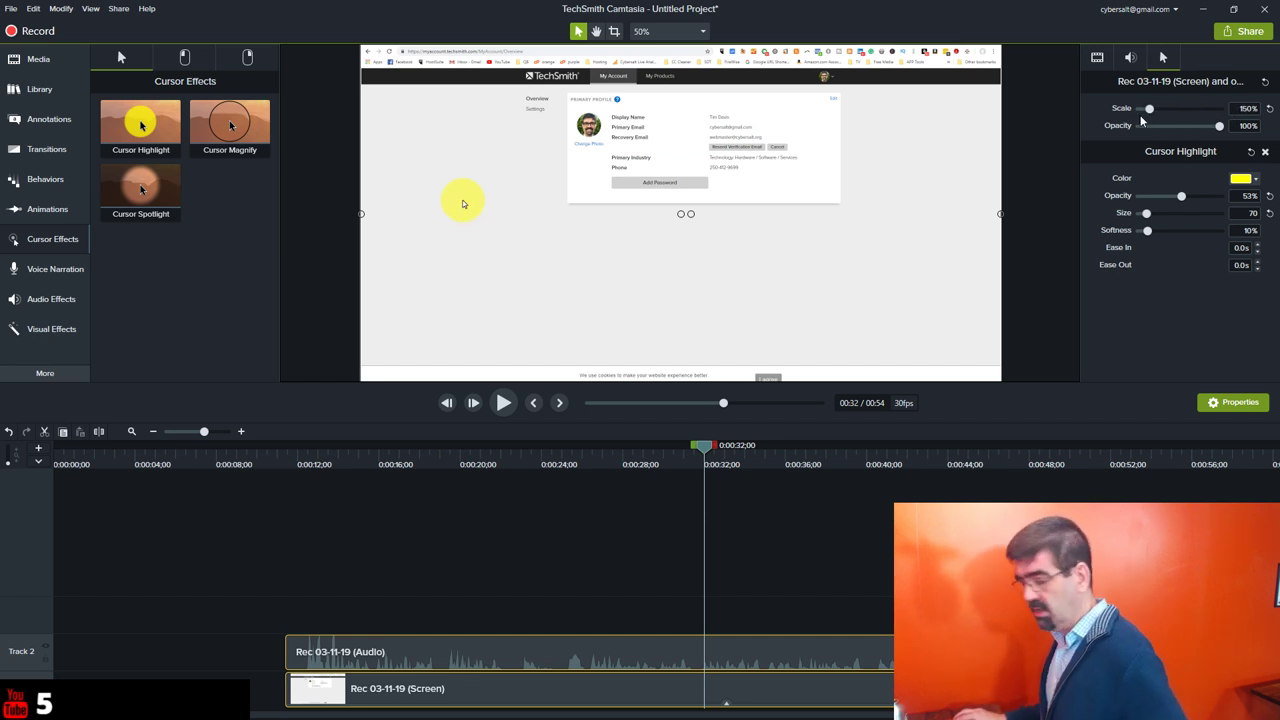
{"action": "left_click", "coordinate": [1130, 58]}
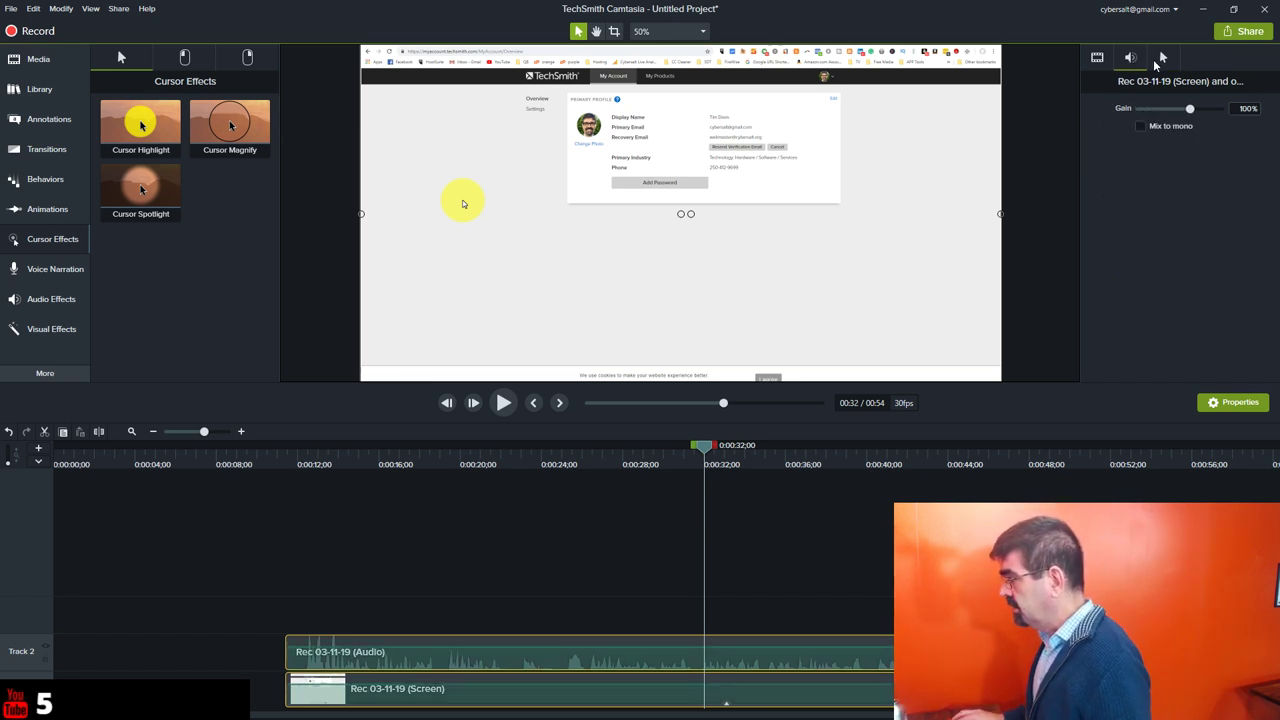
{"action": "left_click", "coordinate": [1161, 58]}
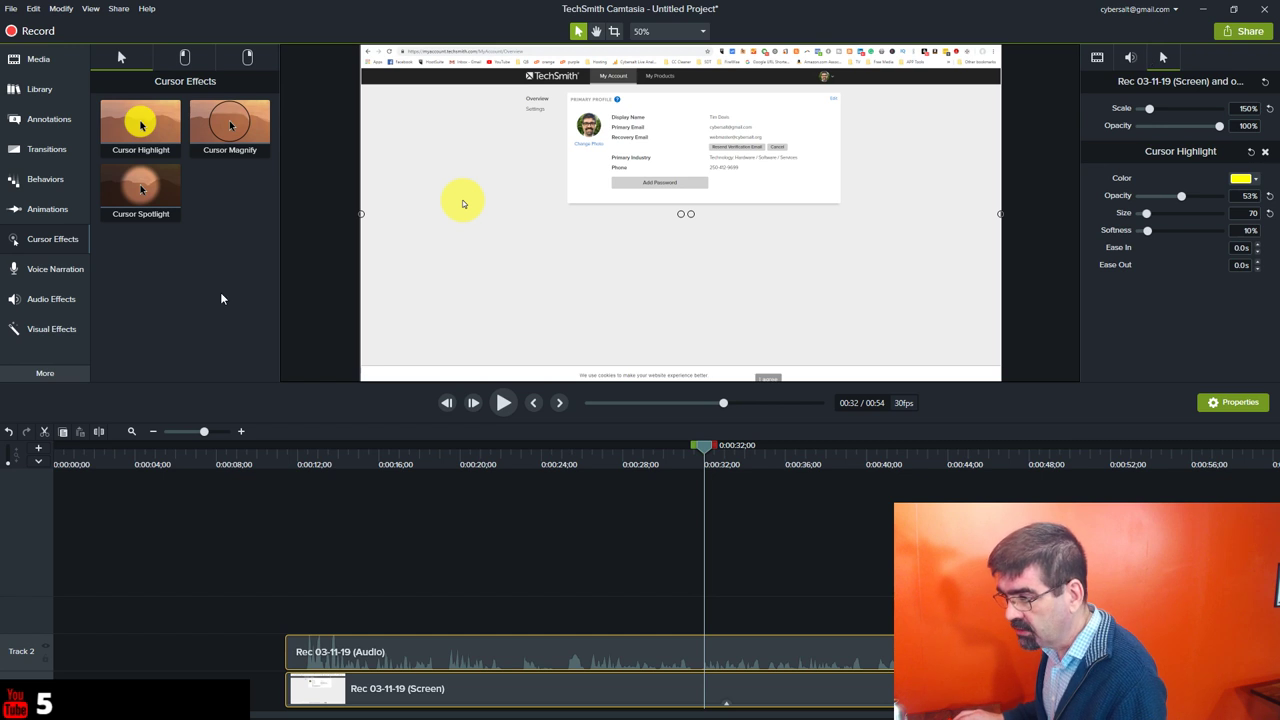
{"action": "left_click", "coordinate": [34, 301]}
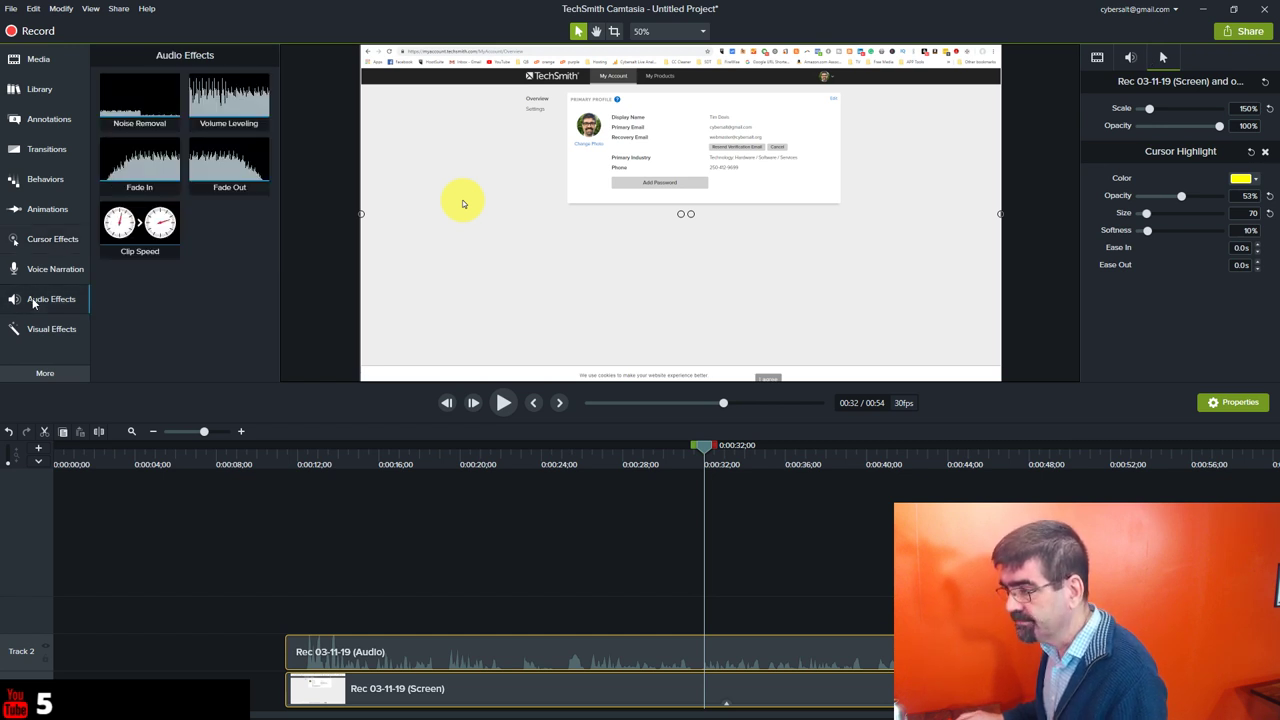
{"action": "left_click", "coordinate": [42, 240]}
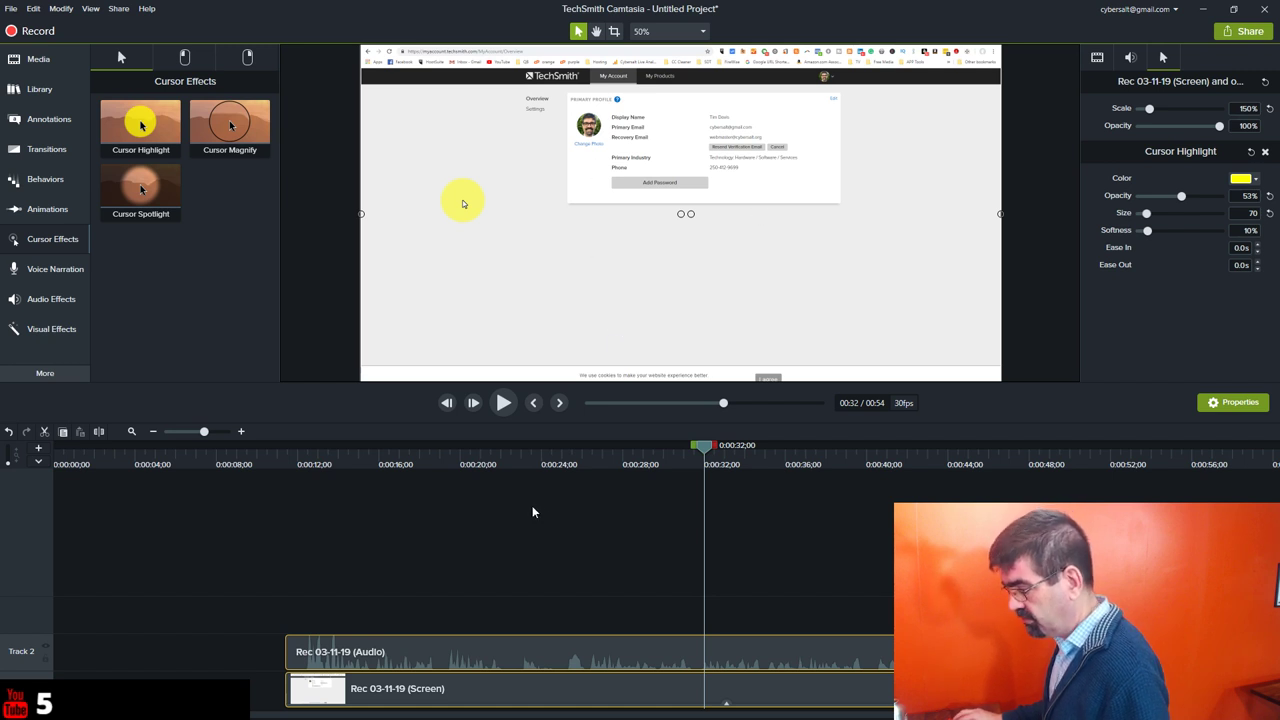
Add a zoom-in animation of 167% on the profile card at about 27 seconds.
{"action": "left_click_drag", "start_coordinate": [590, 465], "coordinate": [448, 465]}
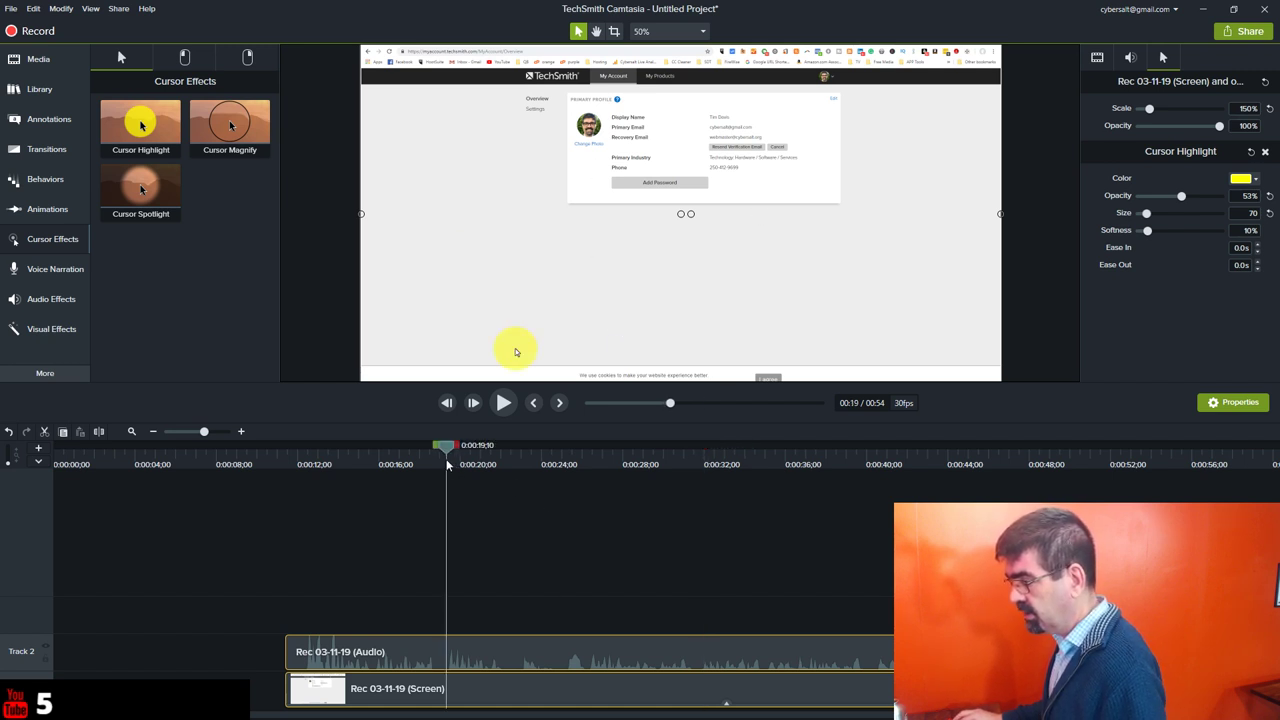
{"action": "left_click_drag", "start_coordinate": [451, 452], "coordinate": [612, 468]}
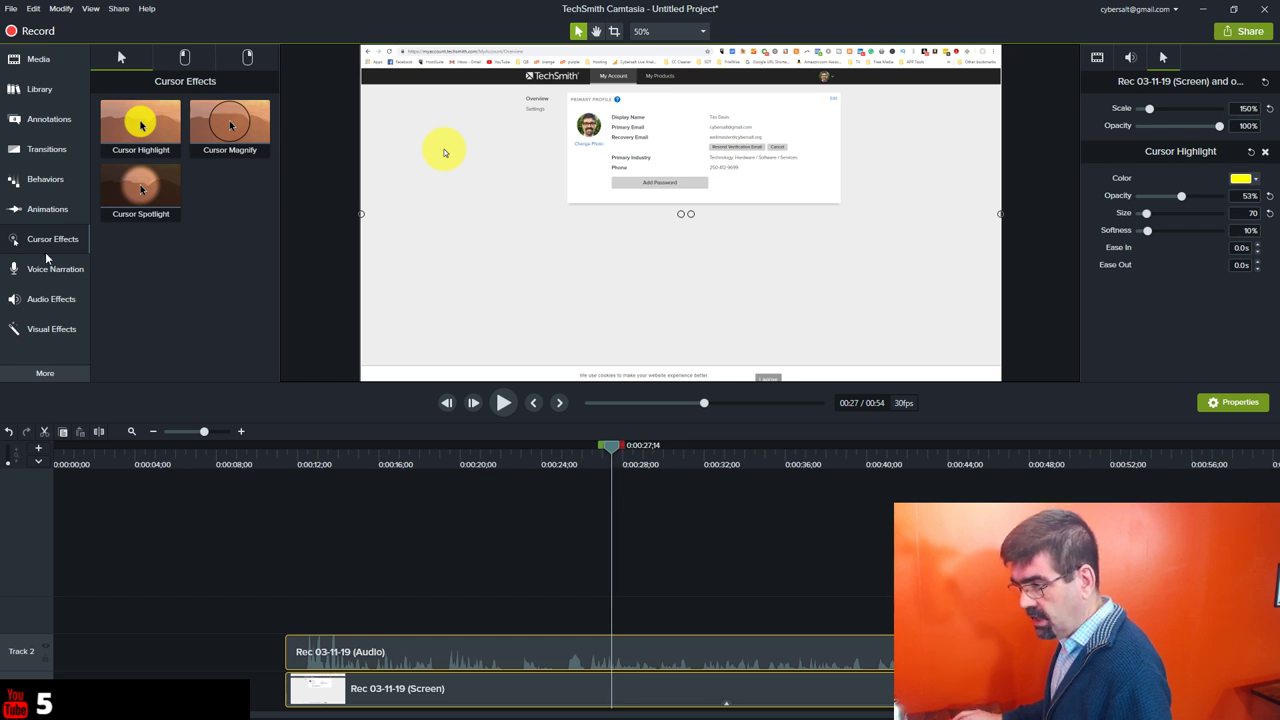
{"action": "left_click", "coordinate": [47, 210]}
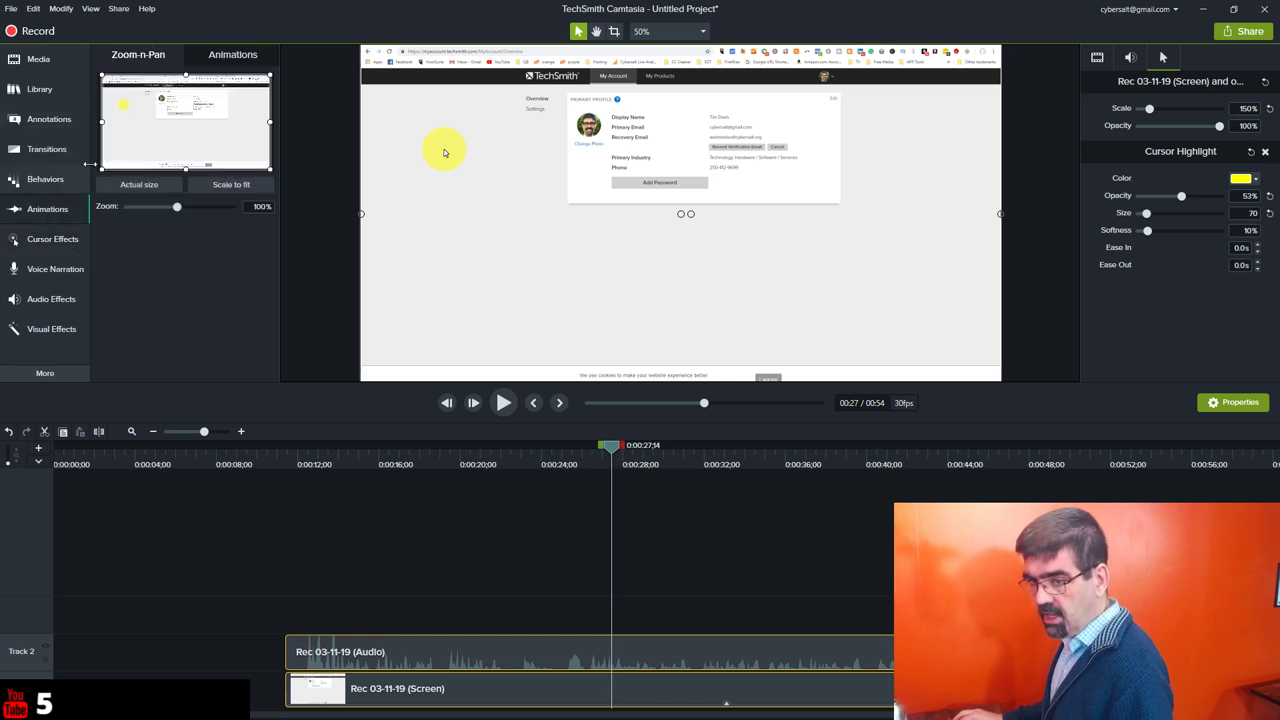
{"action": "left_click_drag", "start_coordinate": [102, 168], "coordinate": [146, 145]}
{"action": "left_click_drag", "start_coordinate": [269, 144], "coordinate": [245, 128]}
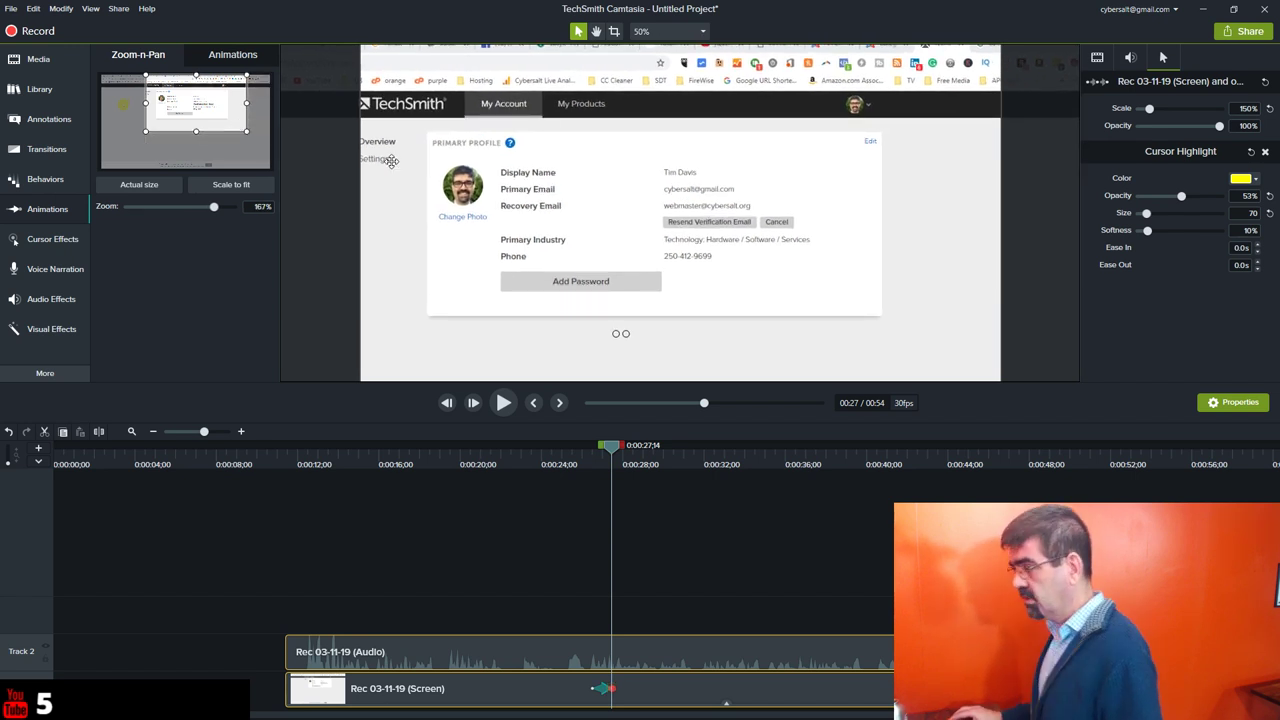
Apply the Left Click Scope effect to the screen recording clip.
{"action": "left_click", "coordinate": [1130, 58]}
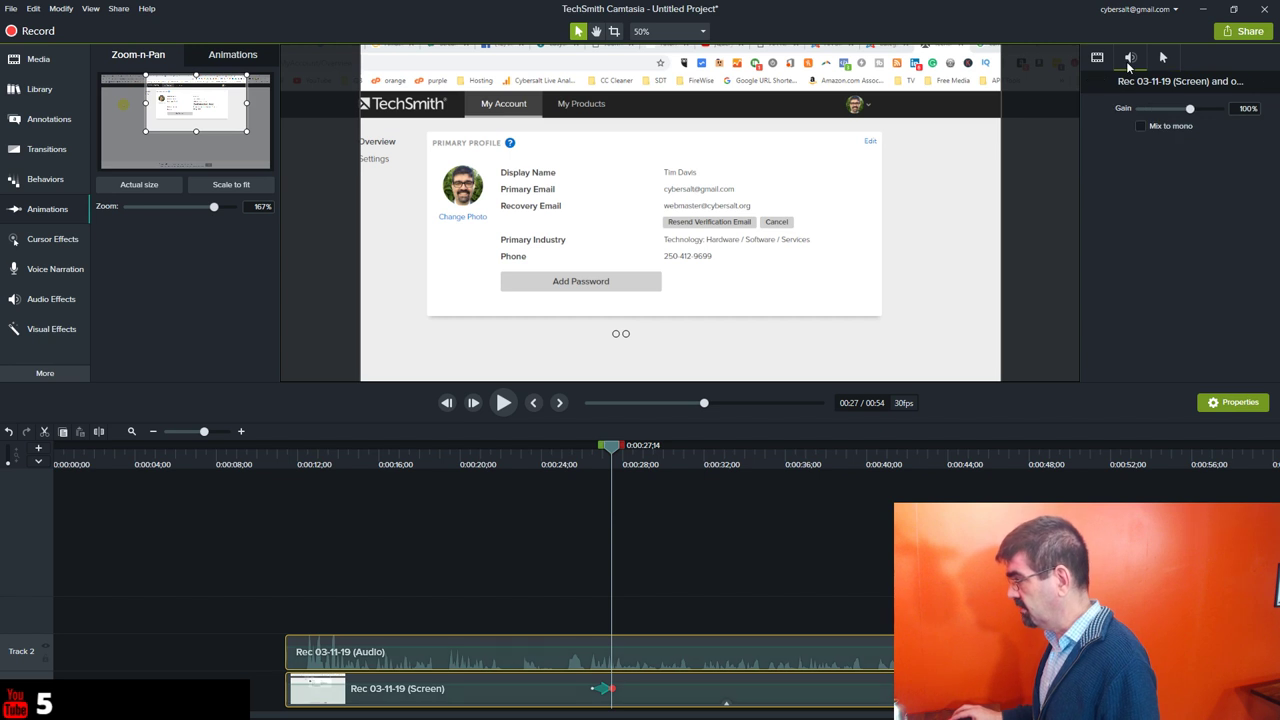
{"action": "left_click", "coordinate": [1161, 58]}
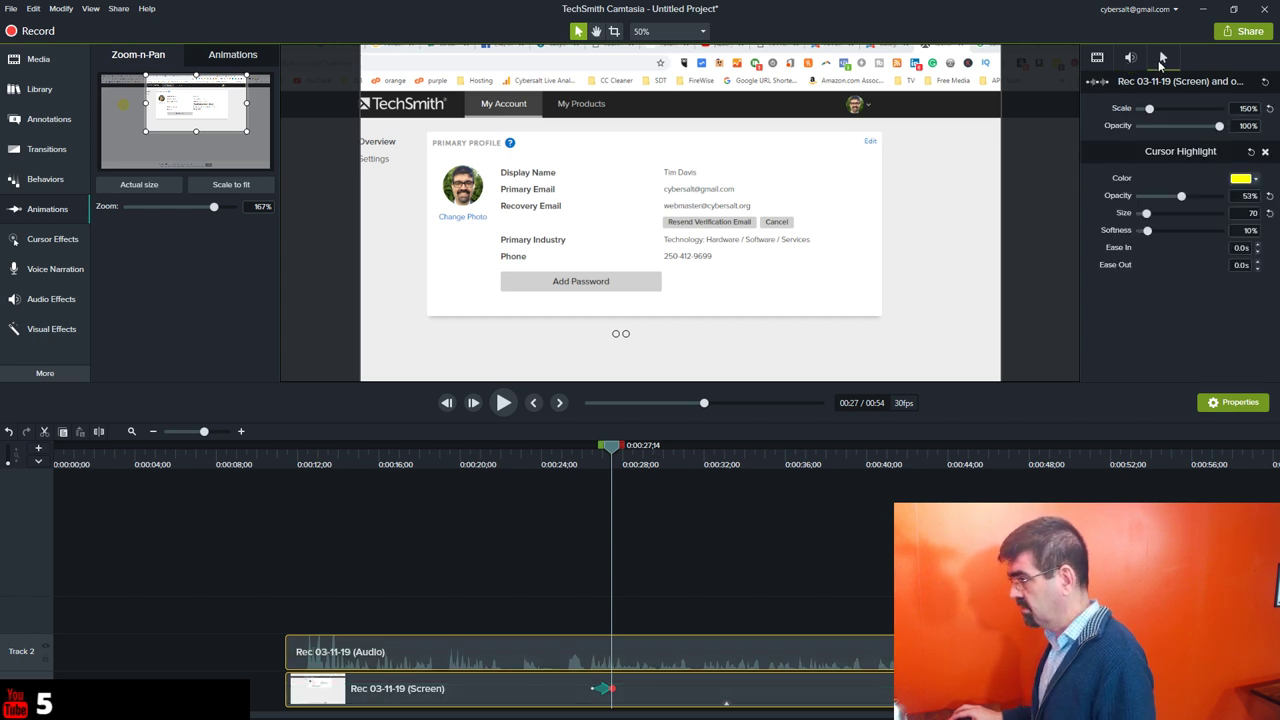
{"action": "left_click", "coordinate": [54, 241]}
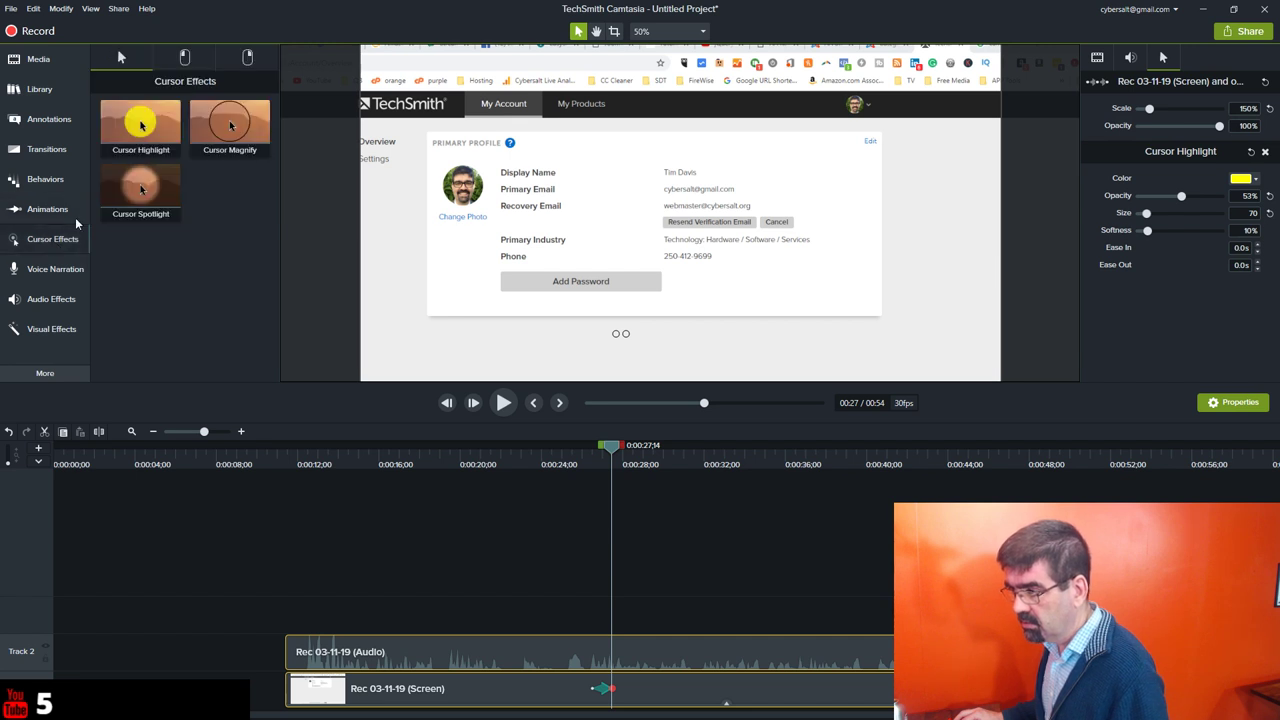
{"action": "left_click", "coordinate": [184, 58]}
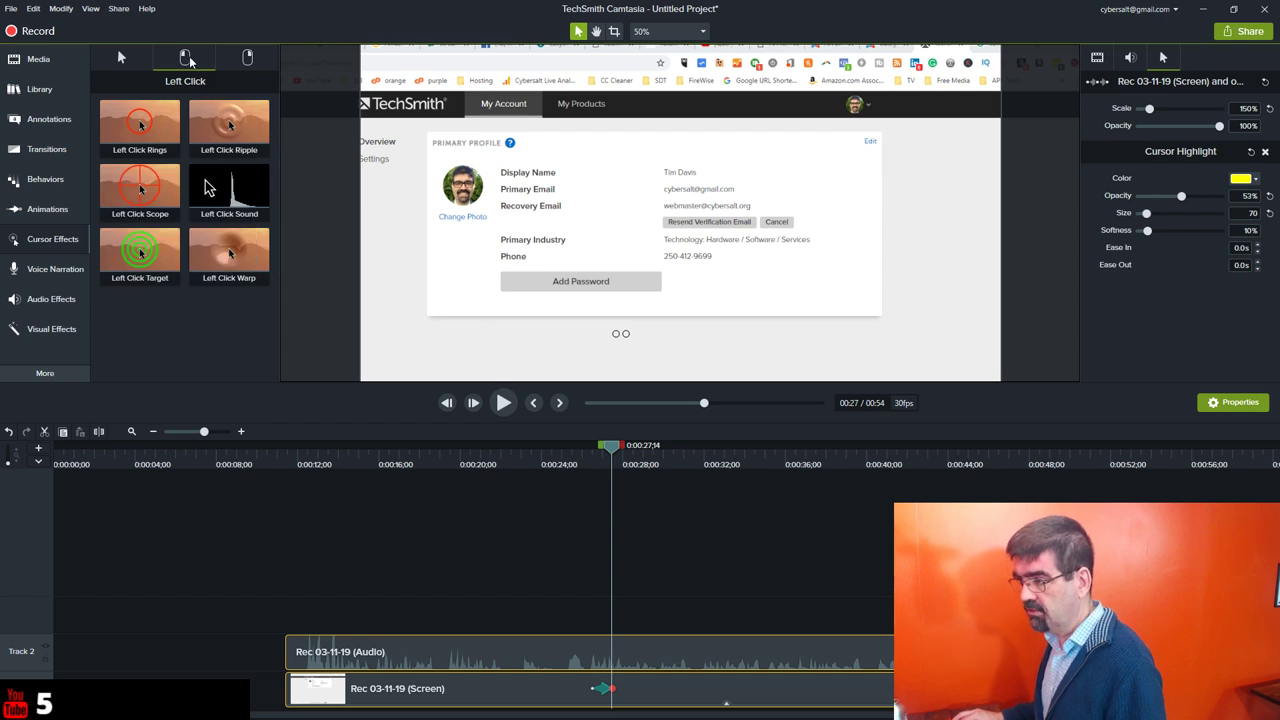
{"action": "left_click", "coordinate": [141, 127]}
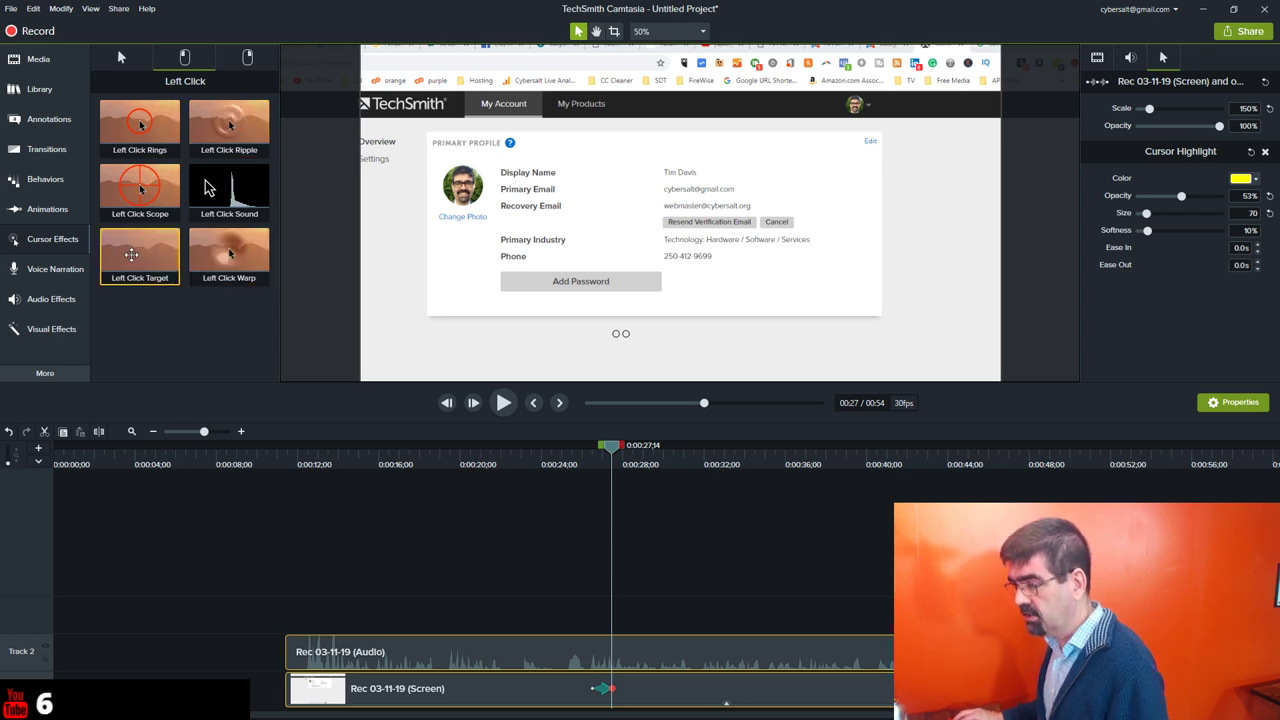
{"action": "left_click_drag", "start_coordinate": [140, 188], "coordinate": [440, 605]}
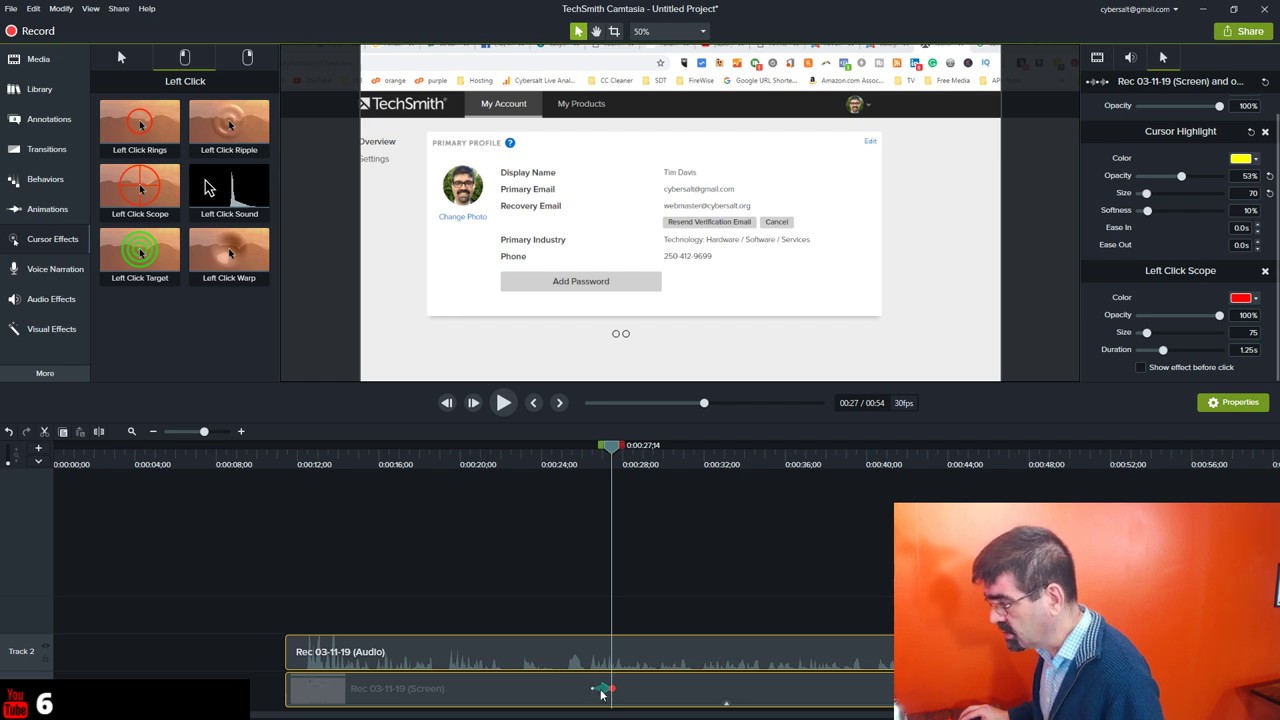
Play the recording from shortly before the zoom-in and pause it at about 31 seconds.
{"action": "left_click_drag", "start_coordinate": [612, 446], "coordinate": [578, 446]}
{"action": "left_click", "coordinate": [504, 404]}
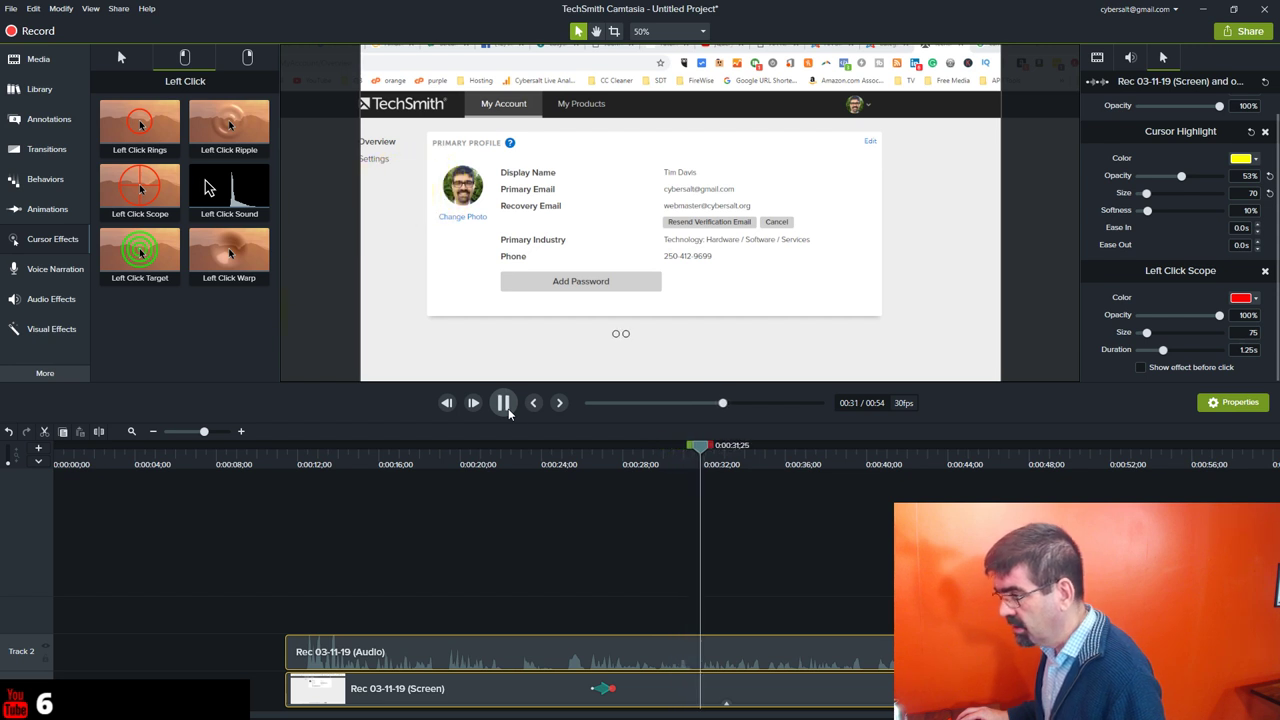
{"action": "left_click", "coordinate": [504, 403]}
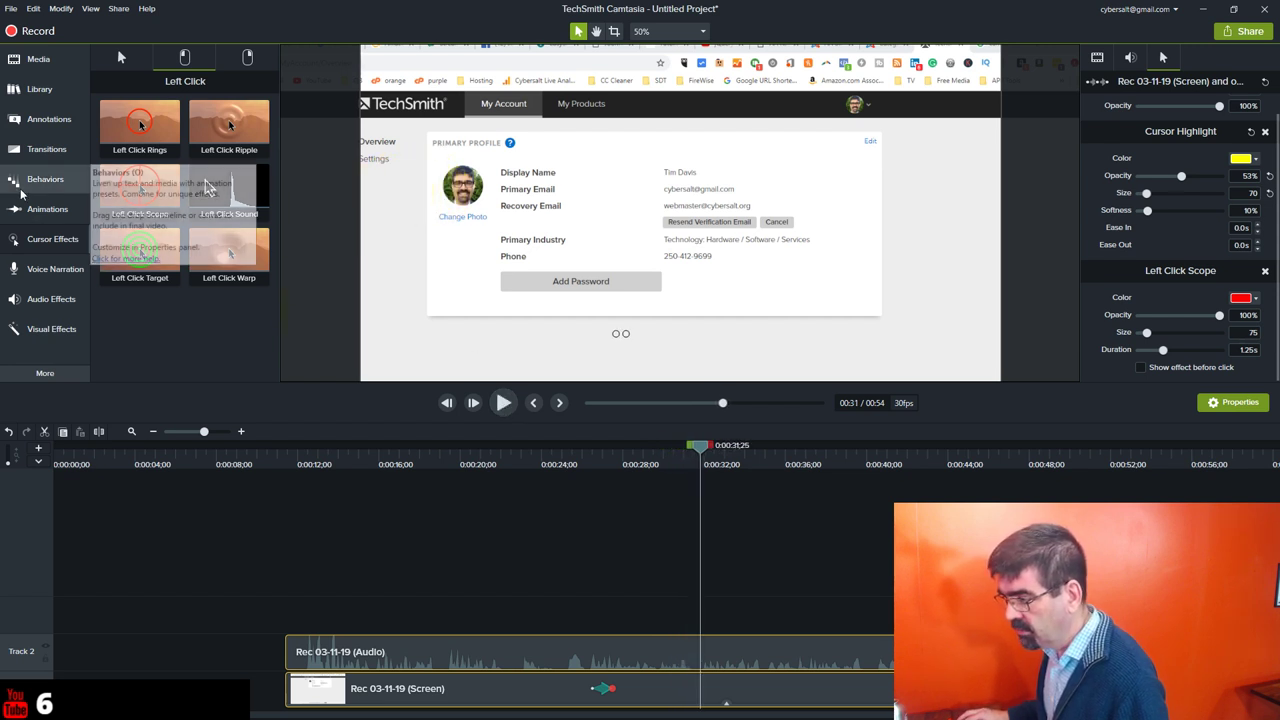
Zoom the view out to 118% at about 31 seconds and shift the zoom frame down and right.
{"action": "left_click", "coordinate": [47, 209]}
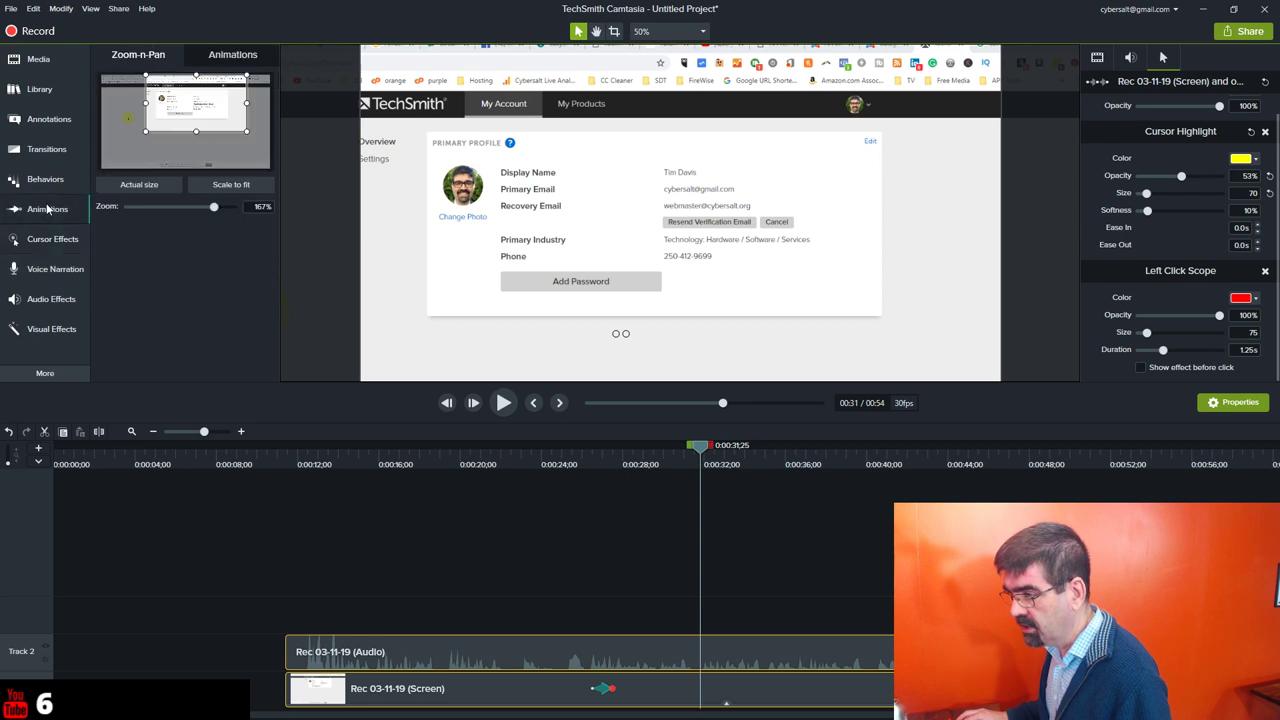
{"action": "left_click_drag", "start_coordinate": [213, 206], "coordinate": [187, 206]}
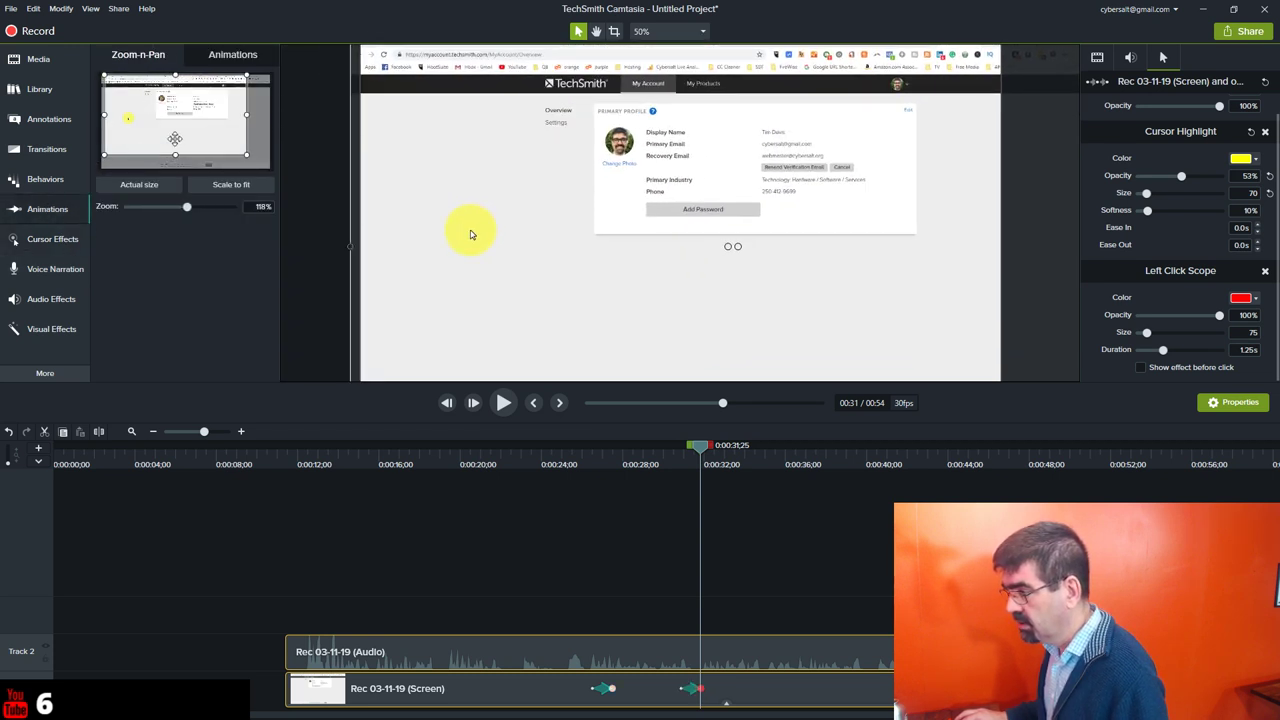
{"action": "left_click_drag", "start_coordinate": [164, 134], "coordinate": [173, 140]}
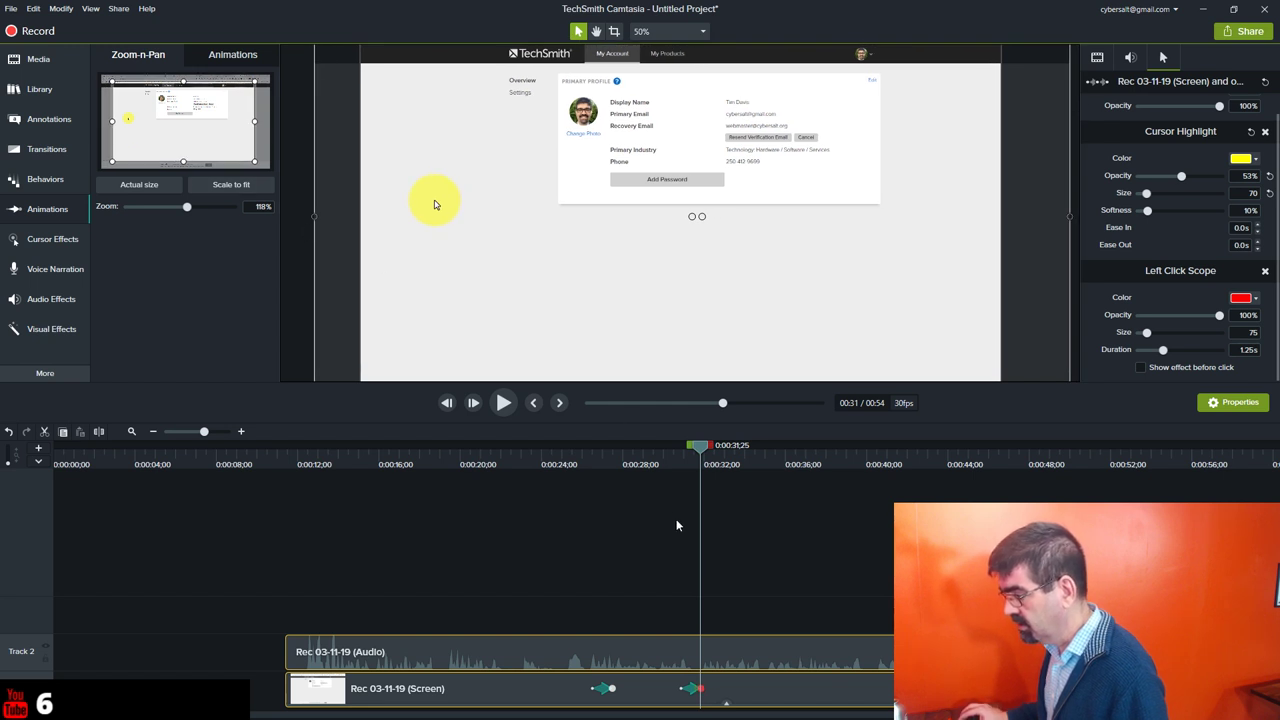
Replay the section between about 30 and 40 seconds to check the zoom-out and click scope effect, pausing at about 40 seconds.
{"action": "left_click", "coordinate": [663, 460]}
{"action": "left_click", "coordinate": [507, 406]}
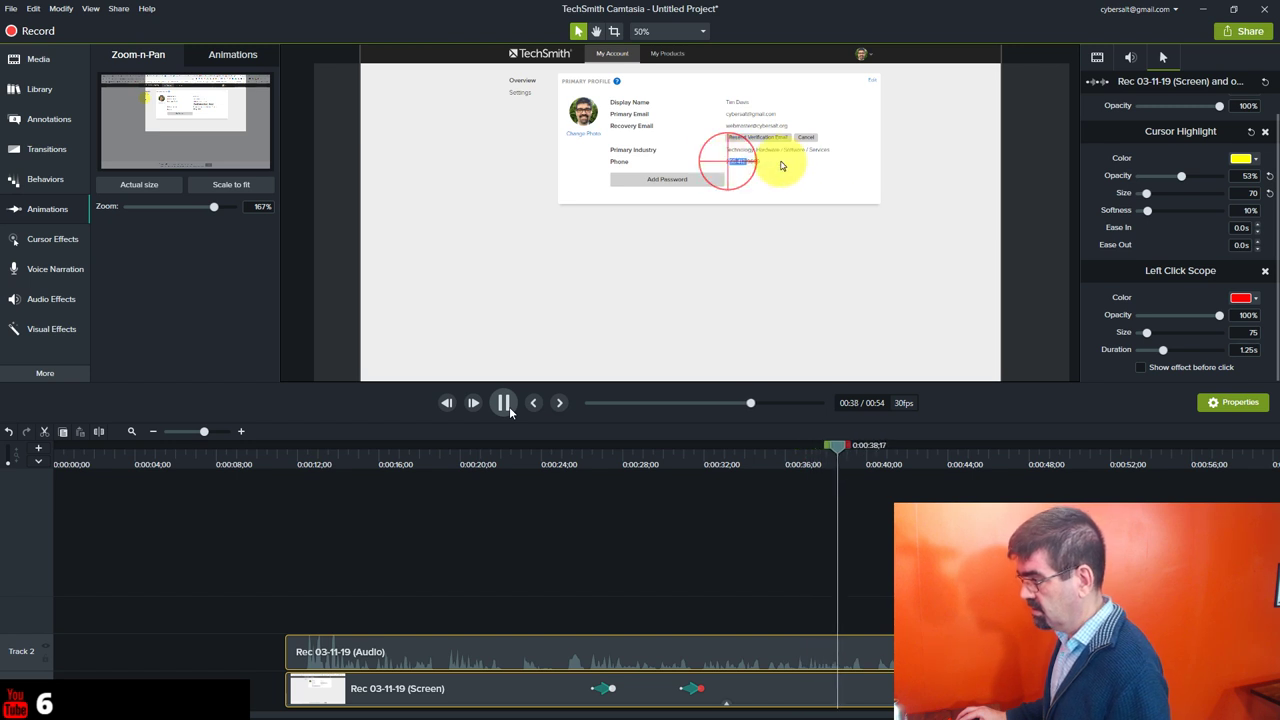
{"action": "left_click", "coordinate": [796, 468]}
{"action": "left_click", "coordinate": [506, 403]}
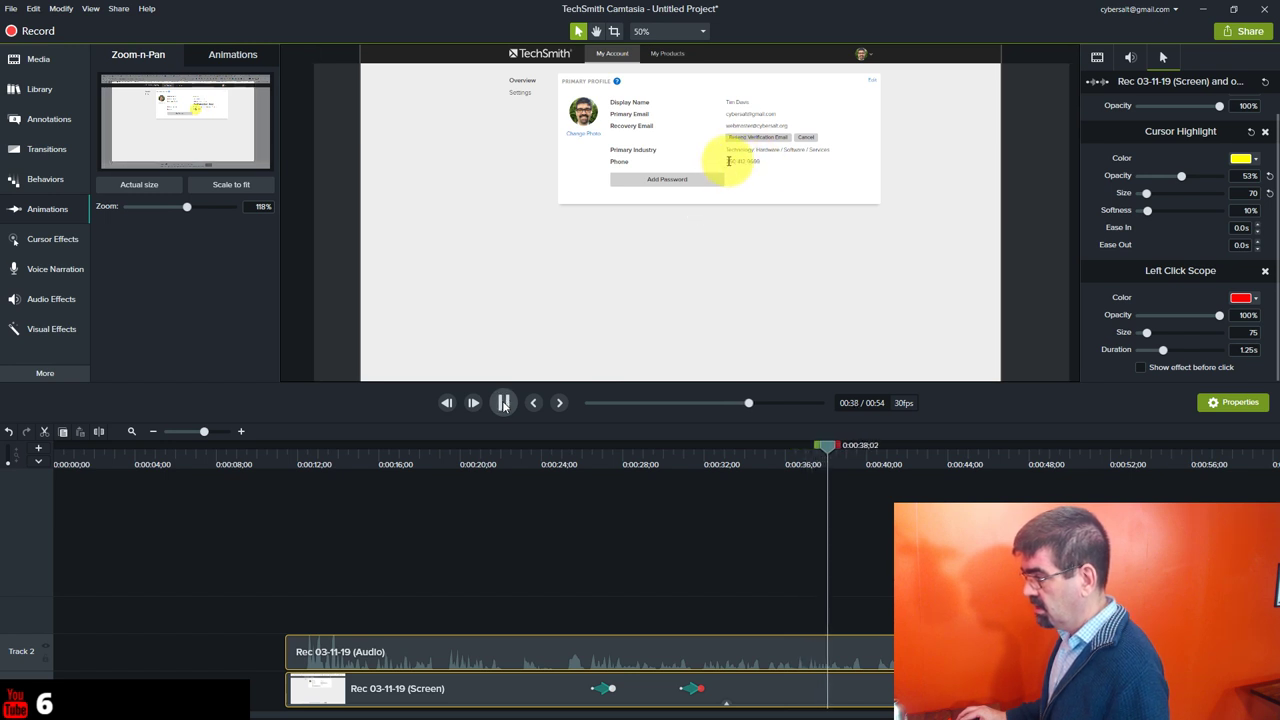
{"action": "left_click", "coordinate": [504, 403]}
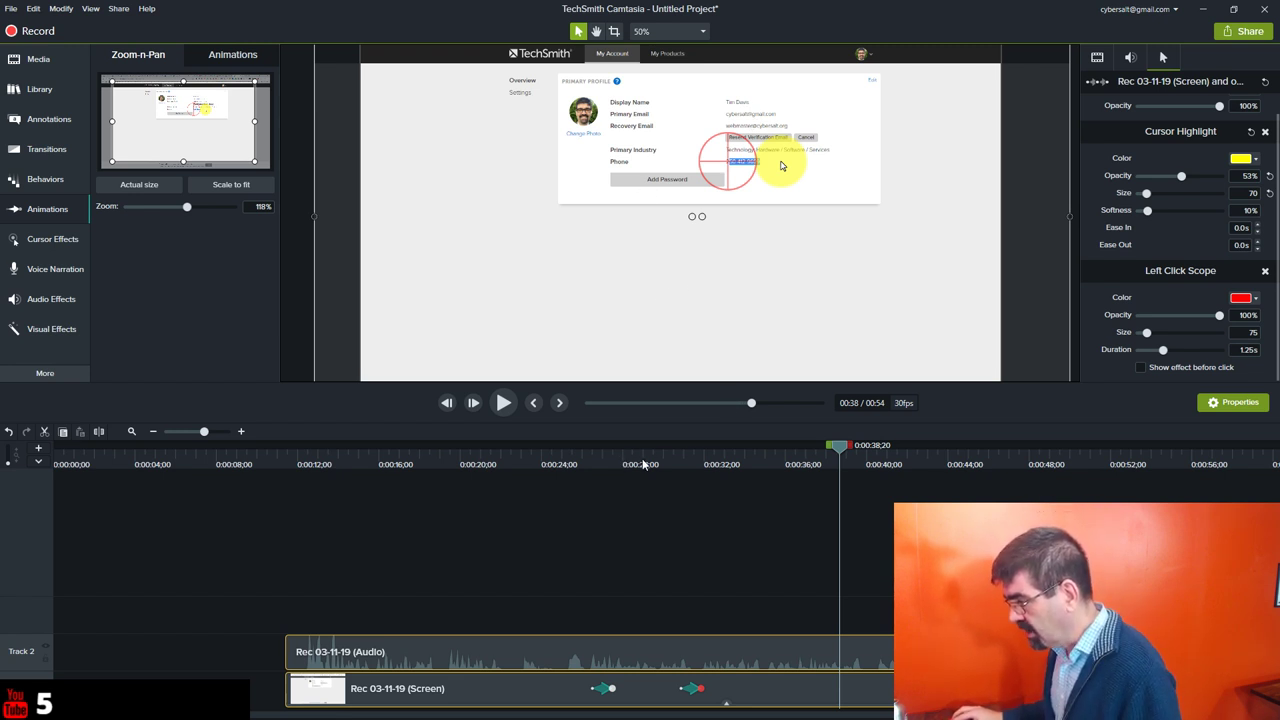
{"action": "left_click", "coordinate": [758, 457]}
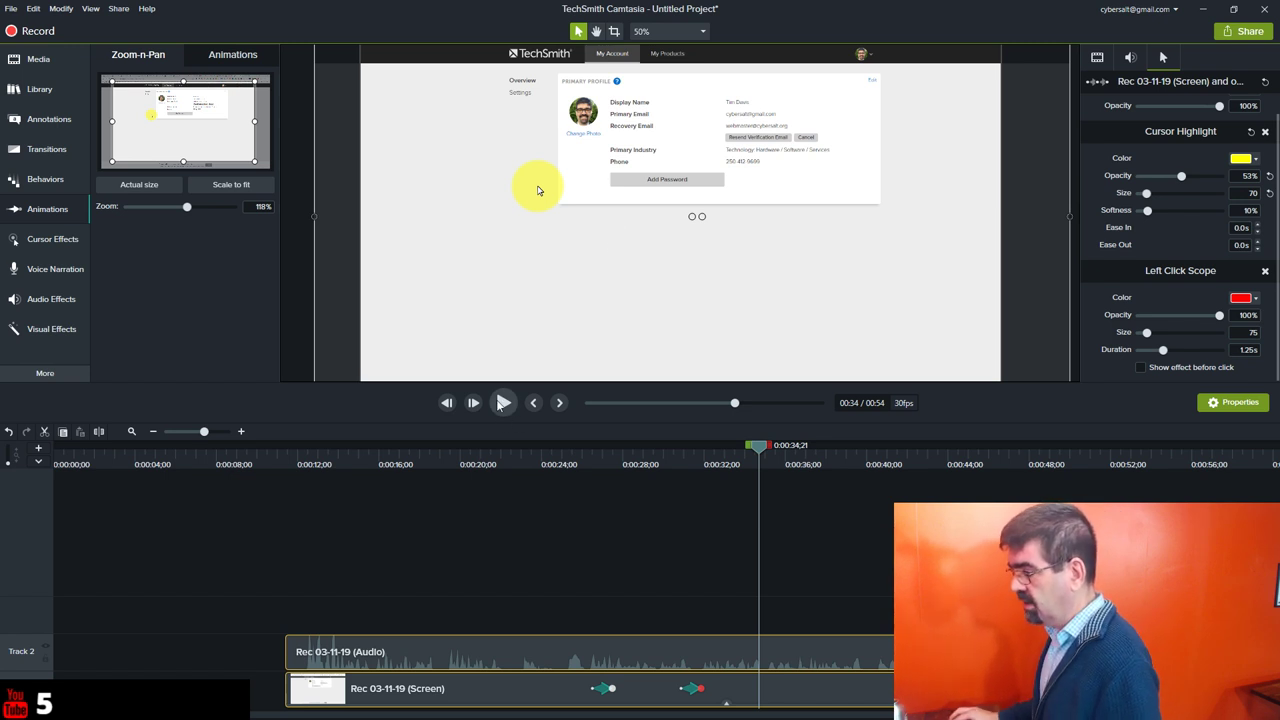
{"action": "left_click", "coordinate": [503, 403]}
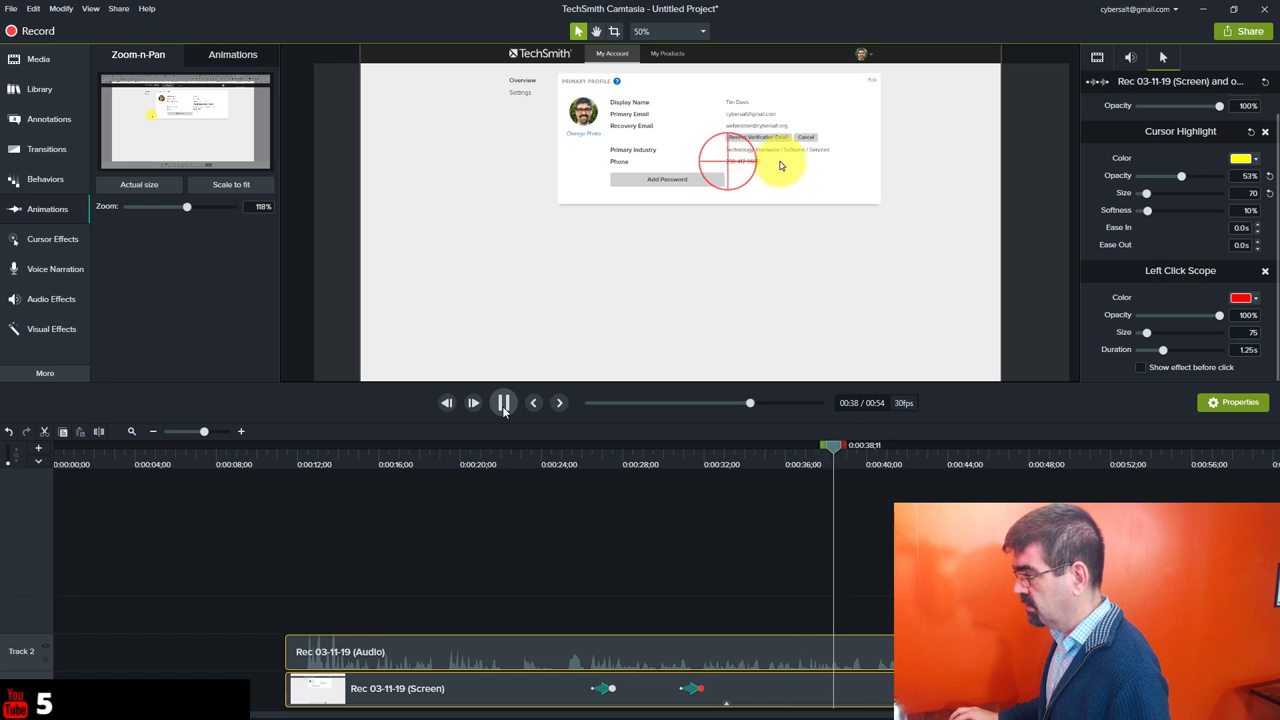
{"action": "left_click", "coordinate": [503, 403]}
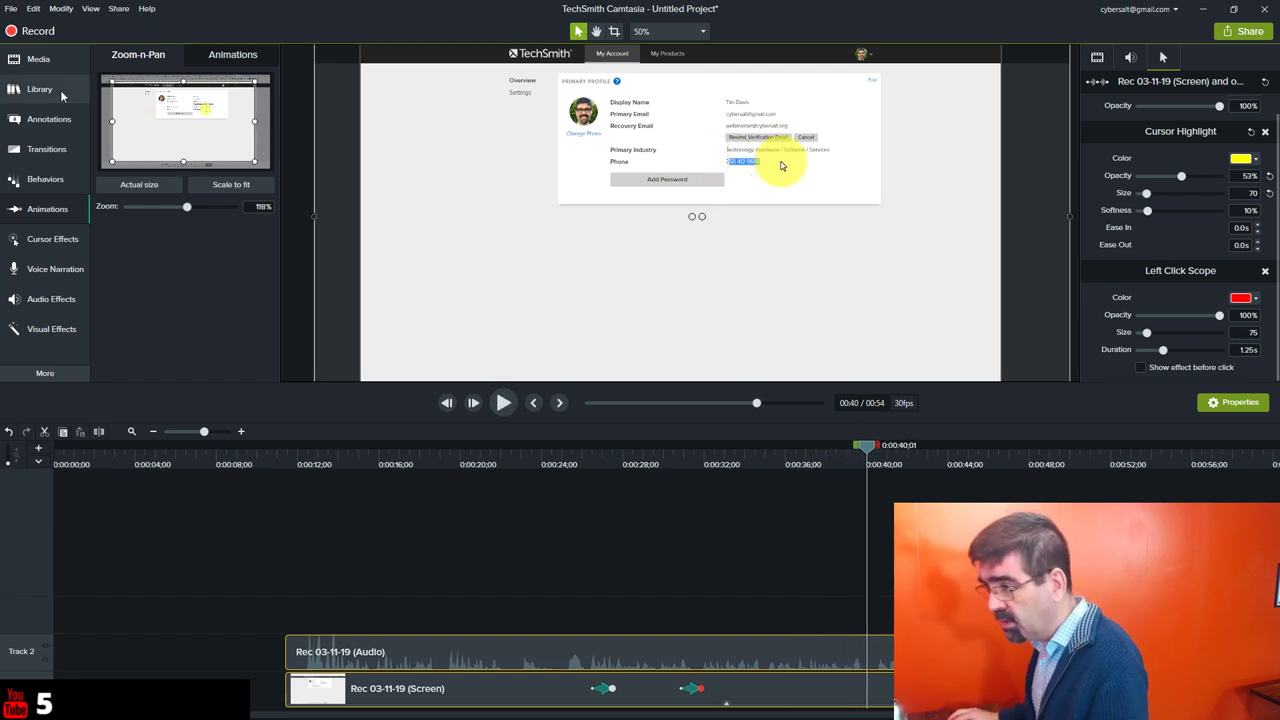
Add a red speech bubble callout on a new track at about 40 seconds and place it below the profile card.
{"action": "left_click", "coordinate": [48, 126]}
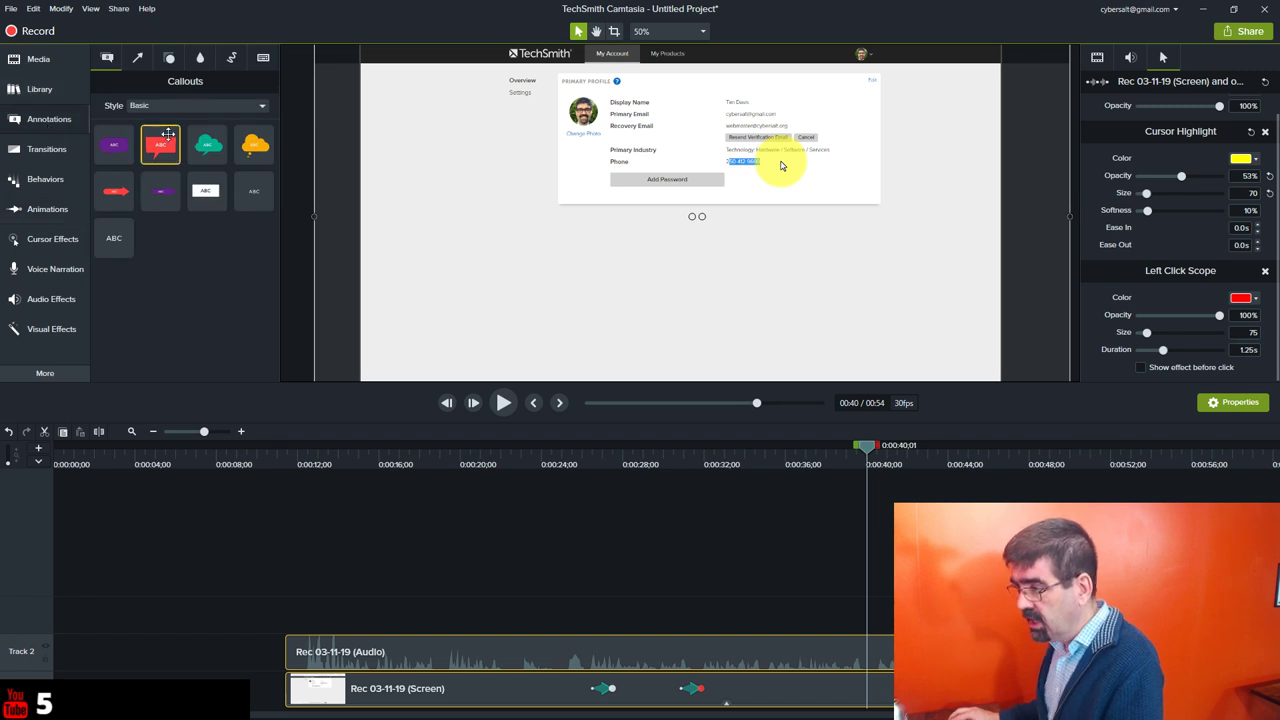
{"action": "left_click_drag", "start_coordinate": [200, 152], "coordinate": [861, 604]}
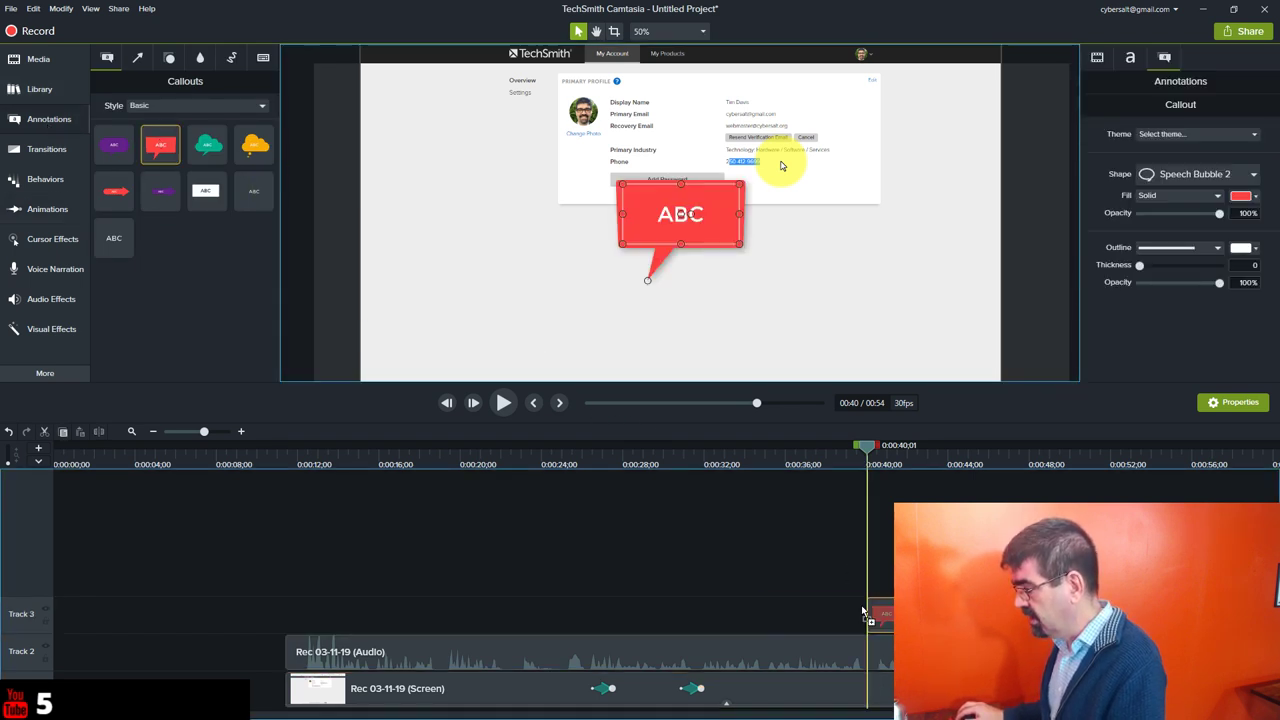
{"action": "left_click_drag", "start_coordinate": [661, 216], "coordinate": [830, 248]}
Set the callout text to "please don't call me!" and point its tail at the phone number.
{"action": "double_click", "coordinate": [830, 248]}
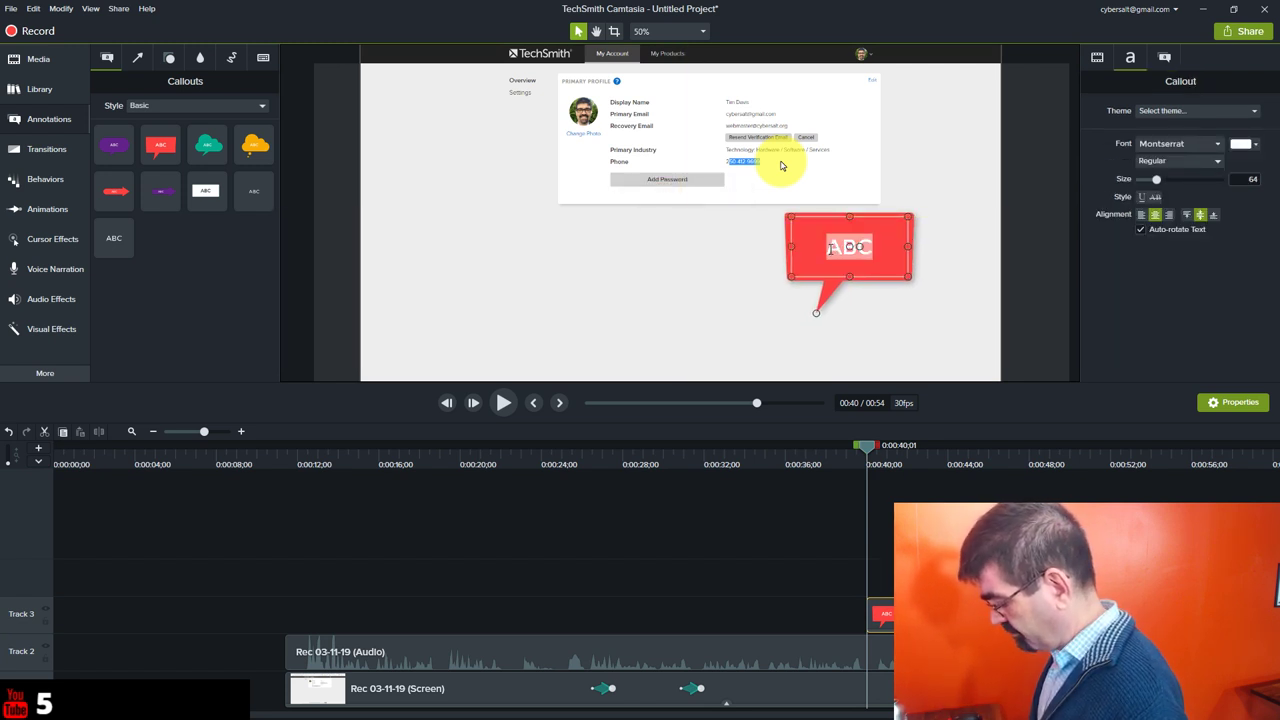
{"action": "type", "text": "please don't cal"}
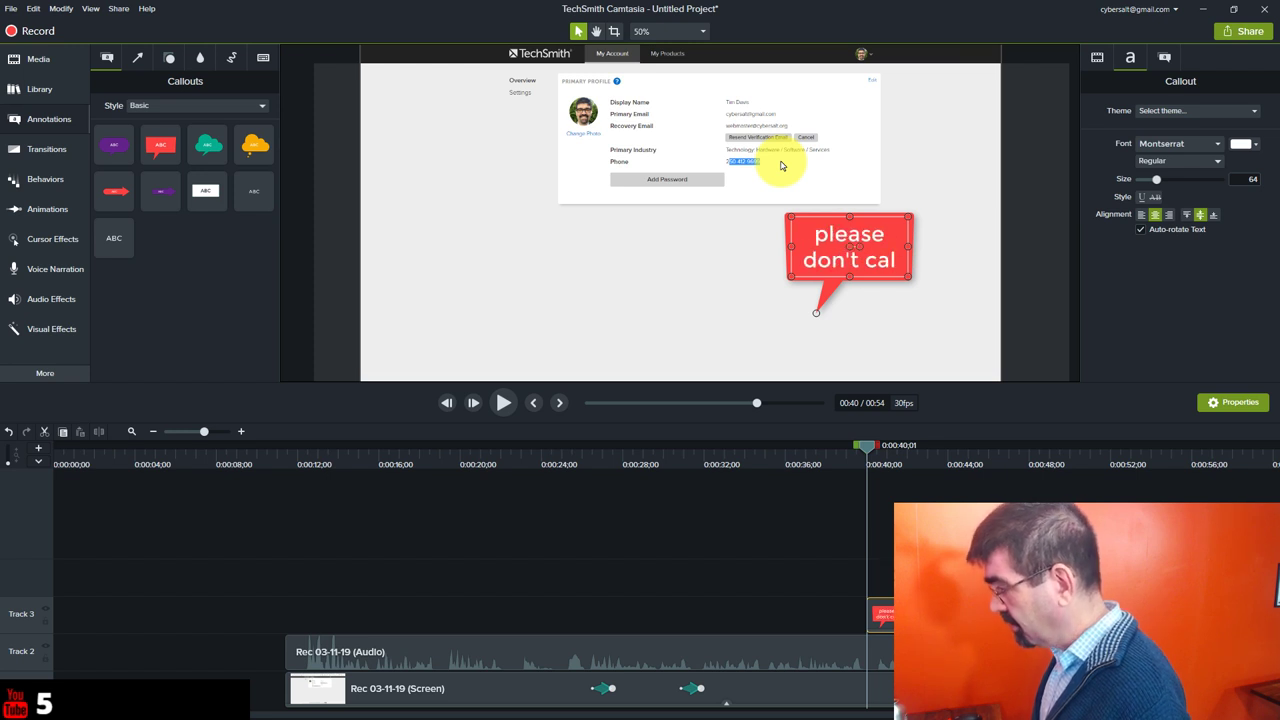
{"action": "type", "text": "l me!"}
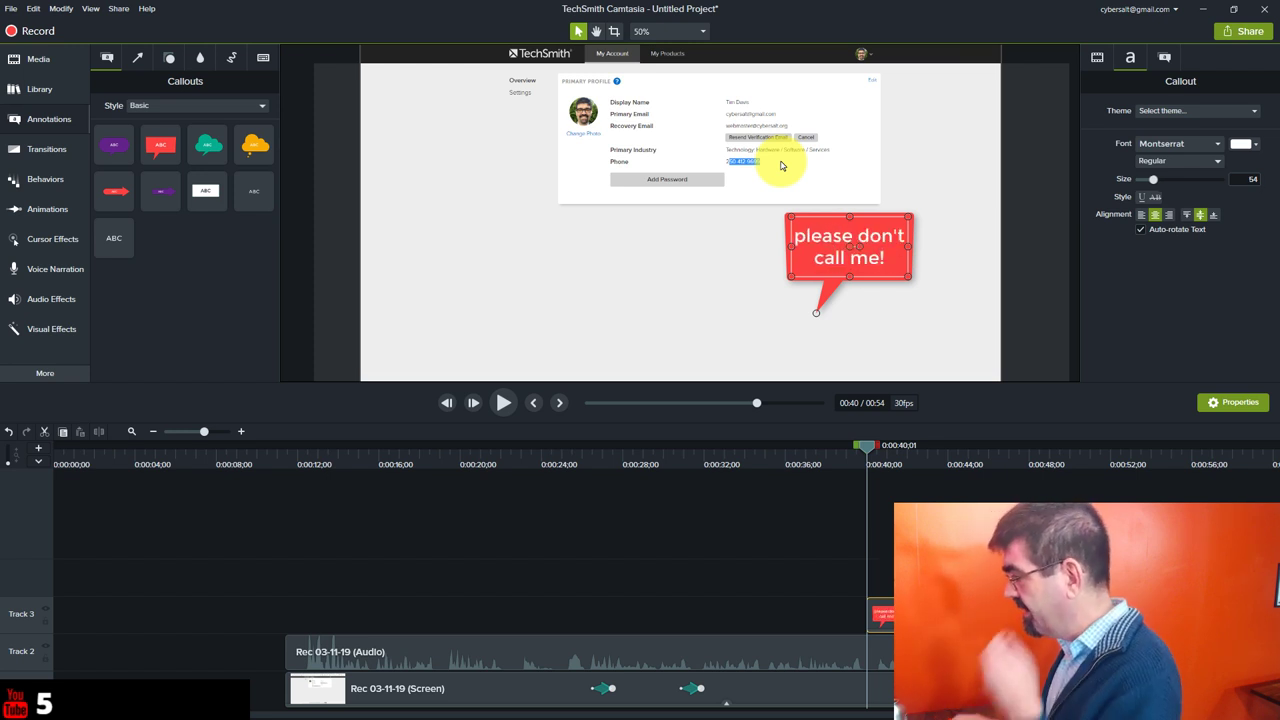
{"action": "left_click_drag", "start_coordinate": [817, 315], "coordinate": [736, 172]}
Move the speech bubble callout to start at about 38 seconds and play the section back to check its timing.
{"action": "left_click", "coordinate": [750, 464]}
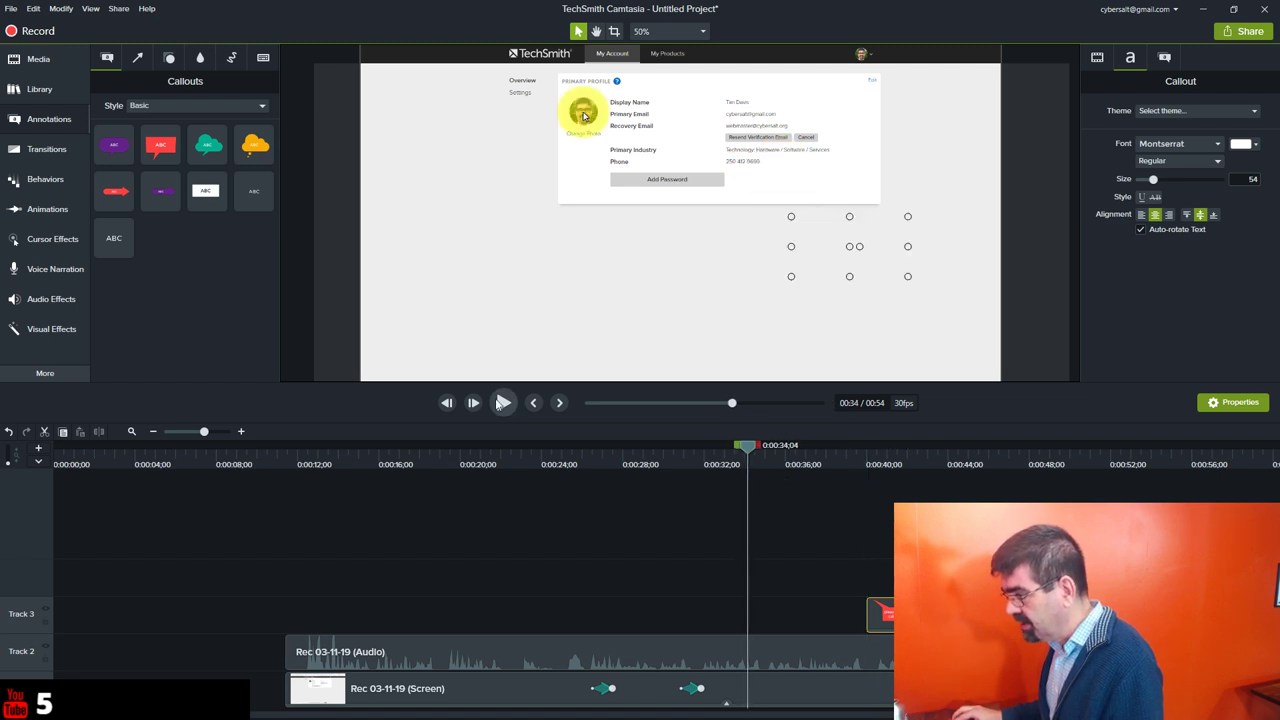
{"action": "left_click", "coordinate": [503, 403]}
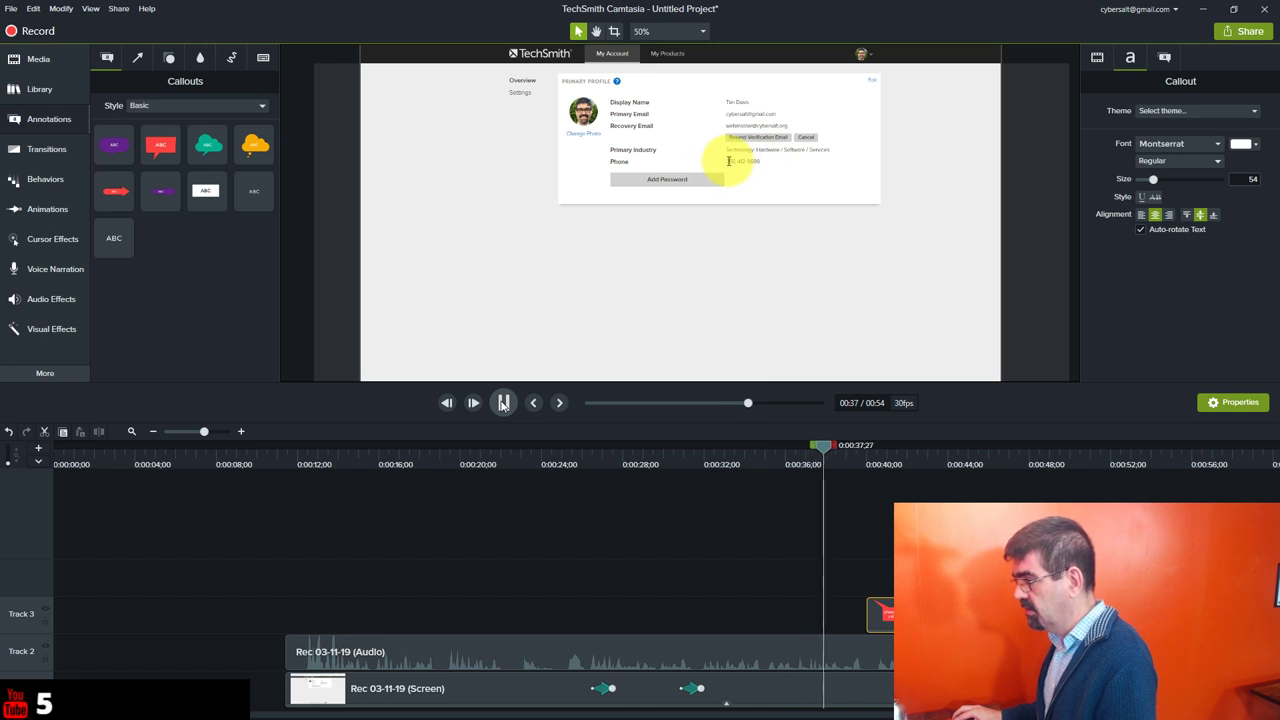
{"action": "key", "text": "space"}
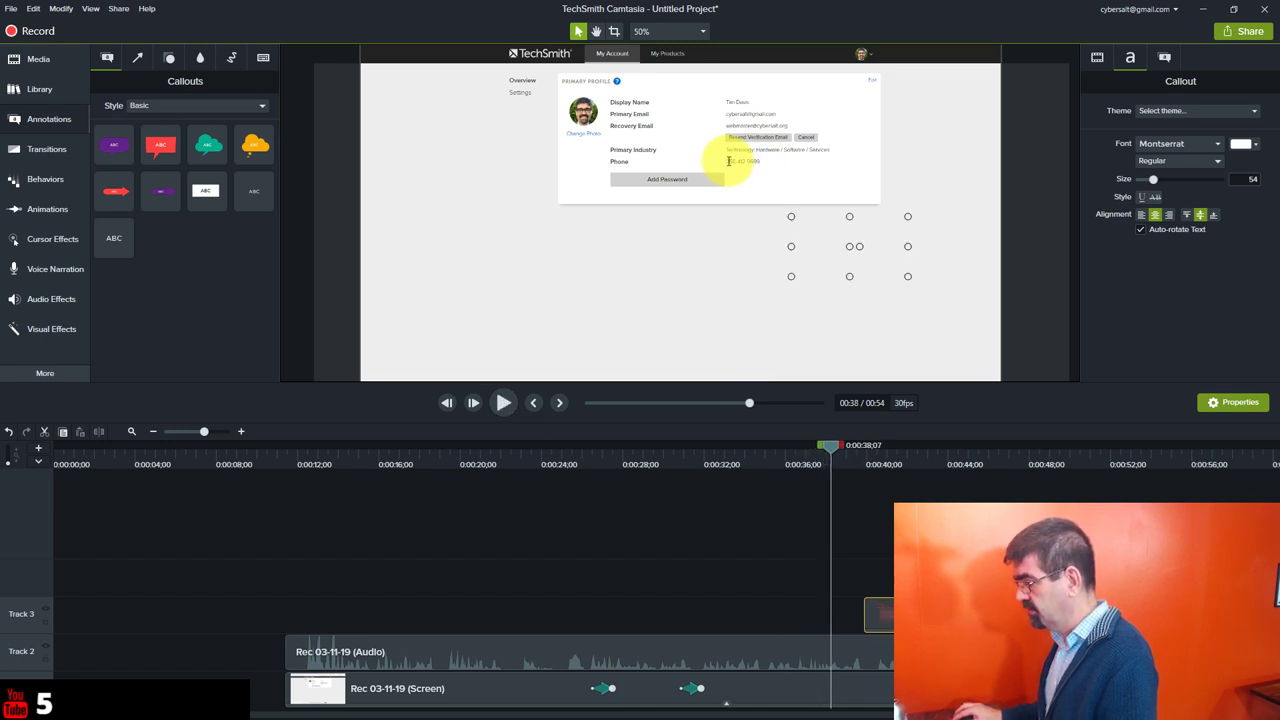
{"action": "left_click_drag", "start_coordinate": [866, 613], "coordinate": [832, 613]}
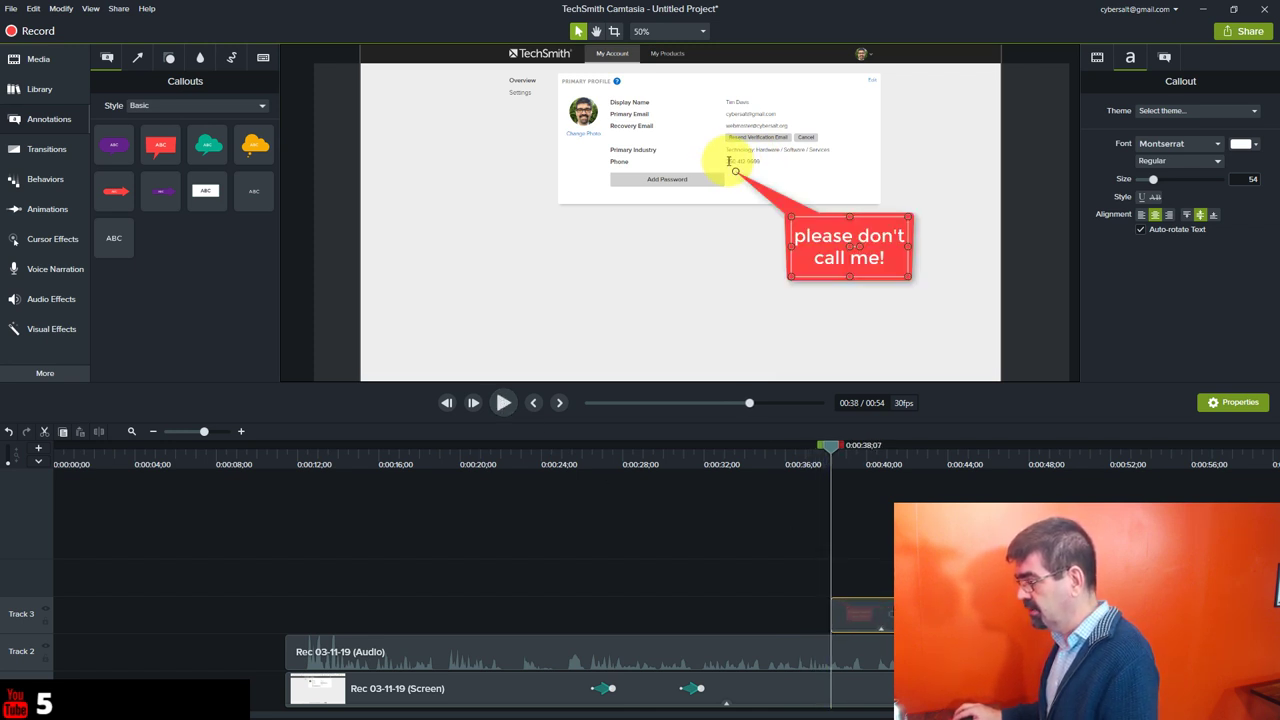
{"action": "left_click", "coordinate": [505, 403]}
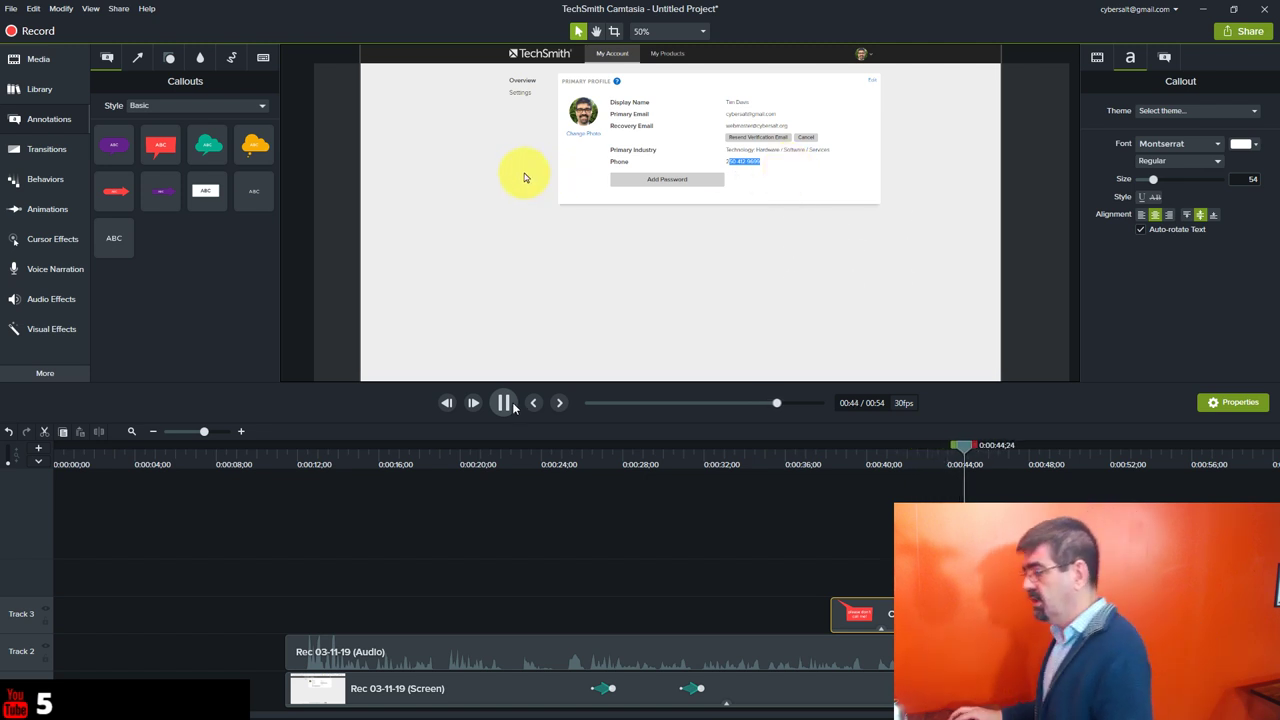
{"action": "left_click", "coordinate": [505, 403]}
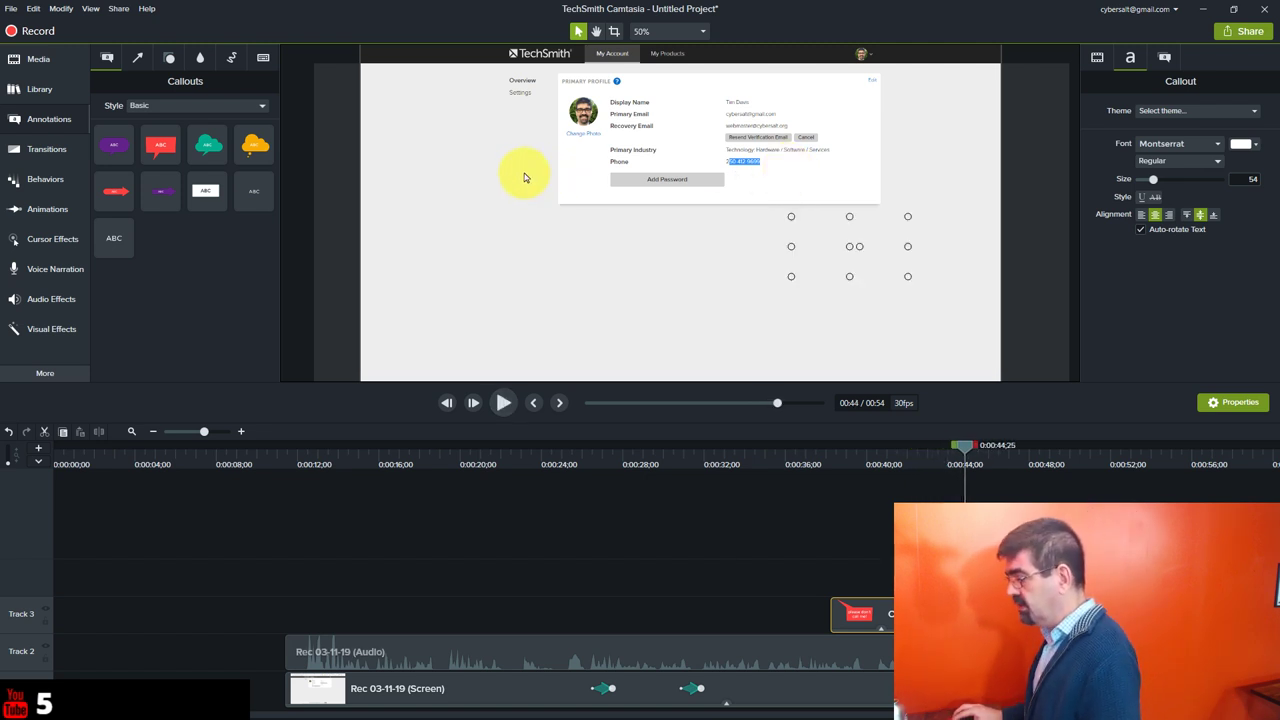
Apply the Circle stretch transition to the start of the callout and preview it from about 37 seconds.
{"action": "left_click", "coordinate": [840, 465]}
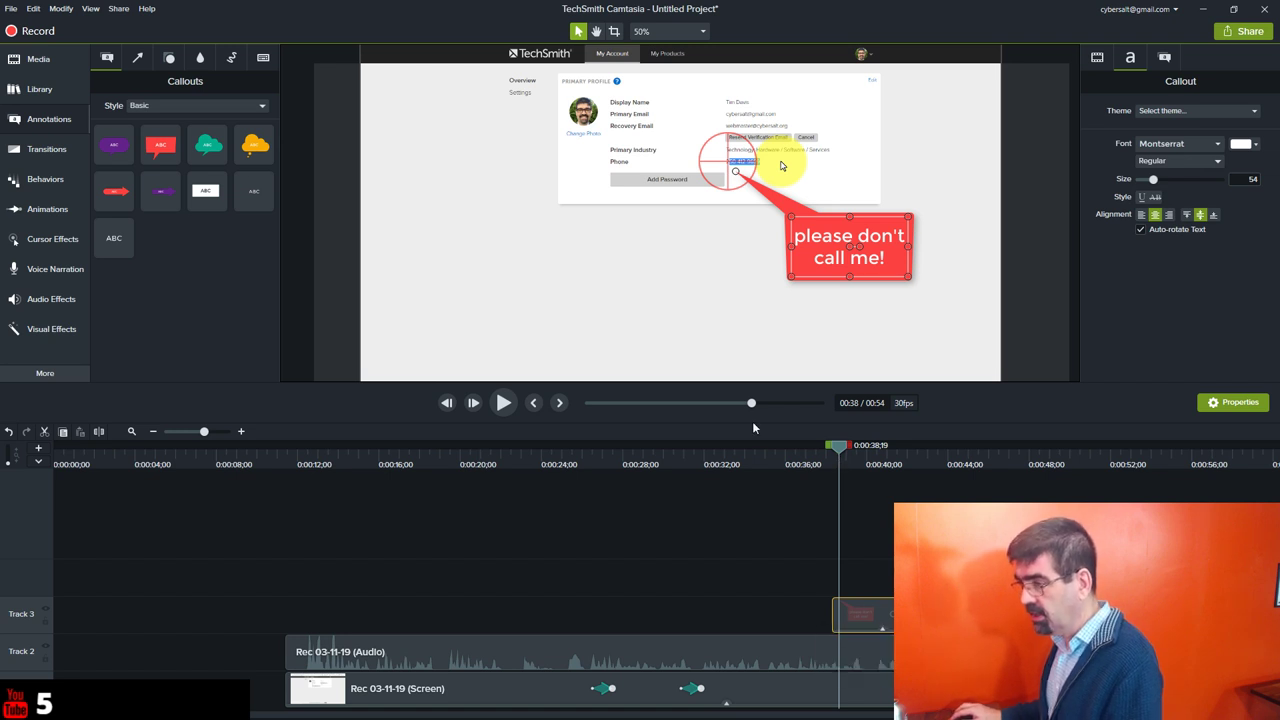
{"action": "left_click", "coordinate": [35, 150]}
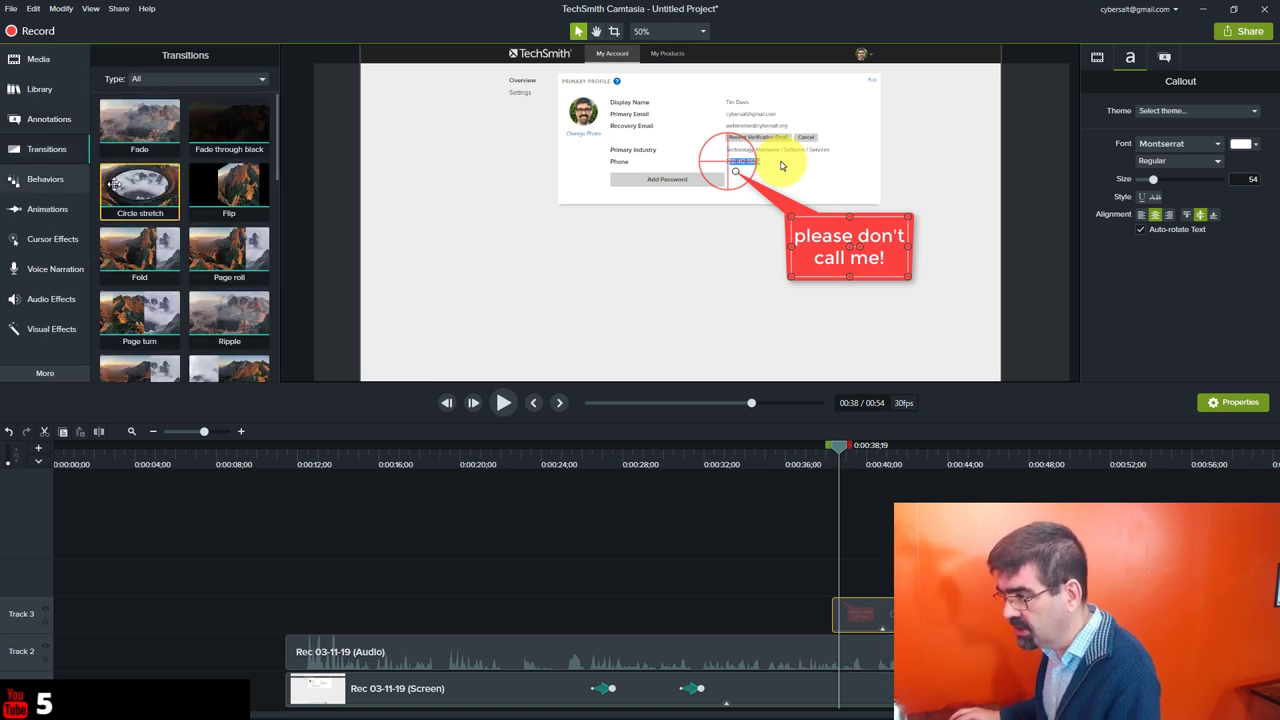
{"action": "left_click_drag", "start_coordinate": [131, 188], "coordinate": [835, 602]}
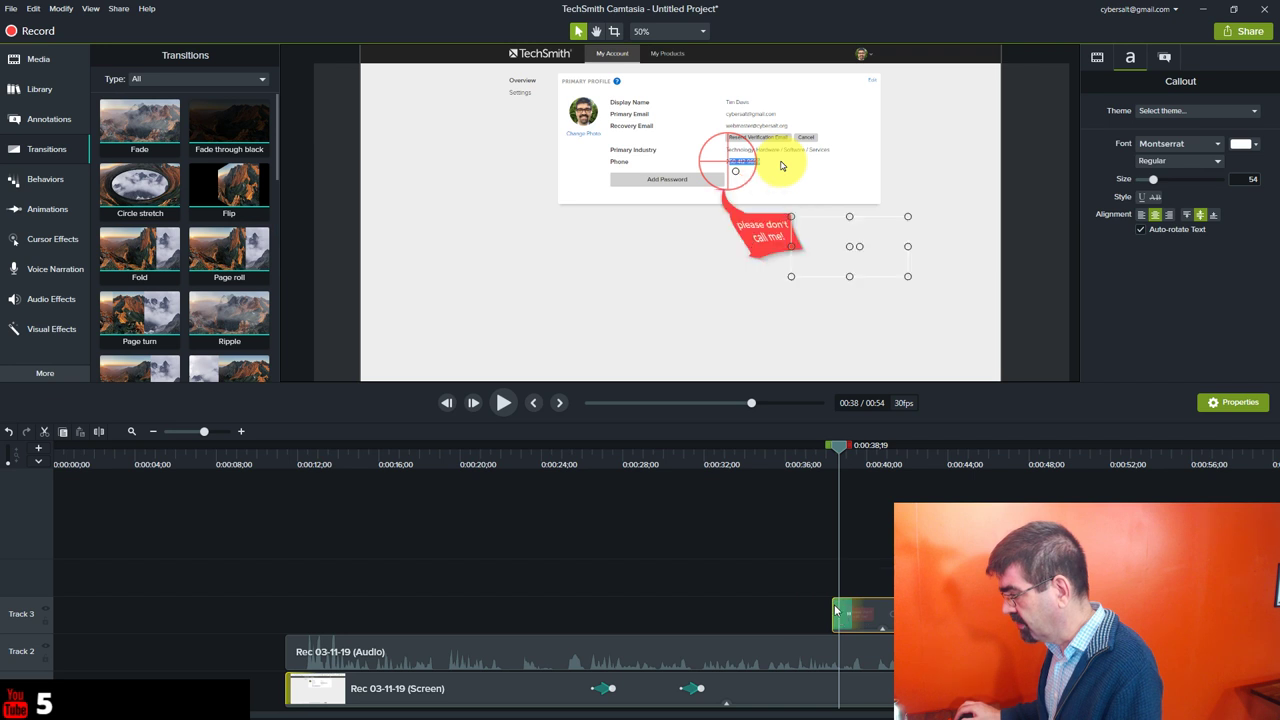
{"action": "left_click", "coordinate": [810, 466]}
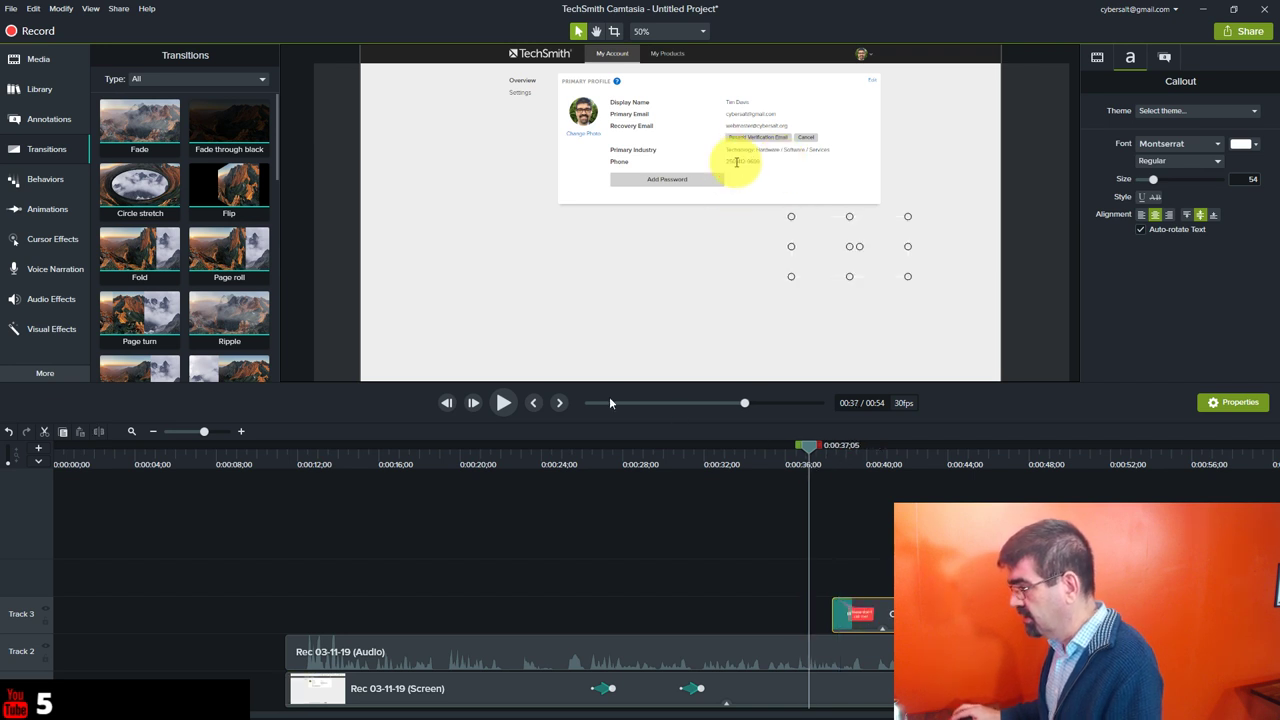
{"action": "left_click", "coordinate": [504, 403]}
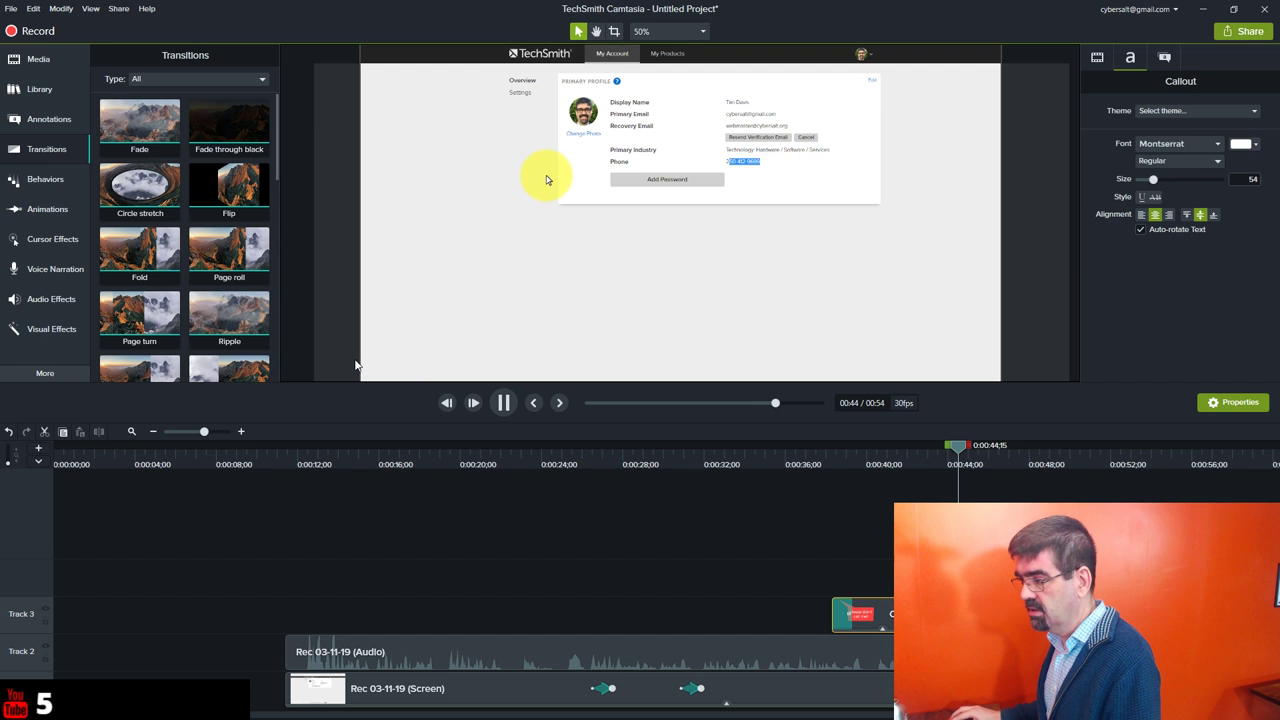
{"action": "left_click", "coordinate": [504, 404]}
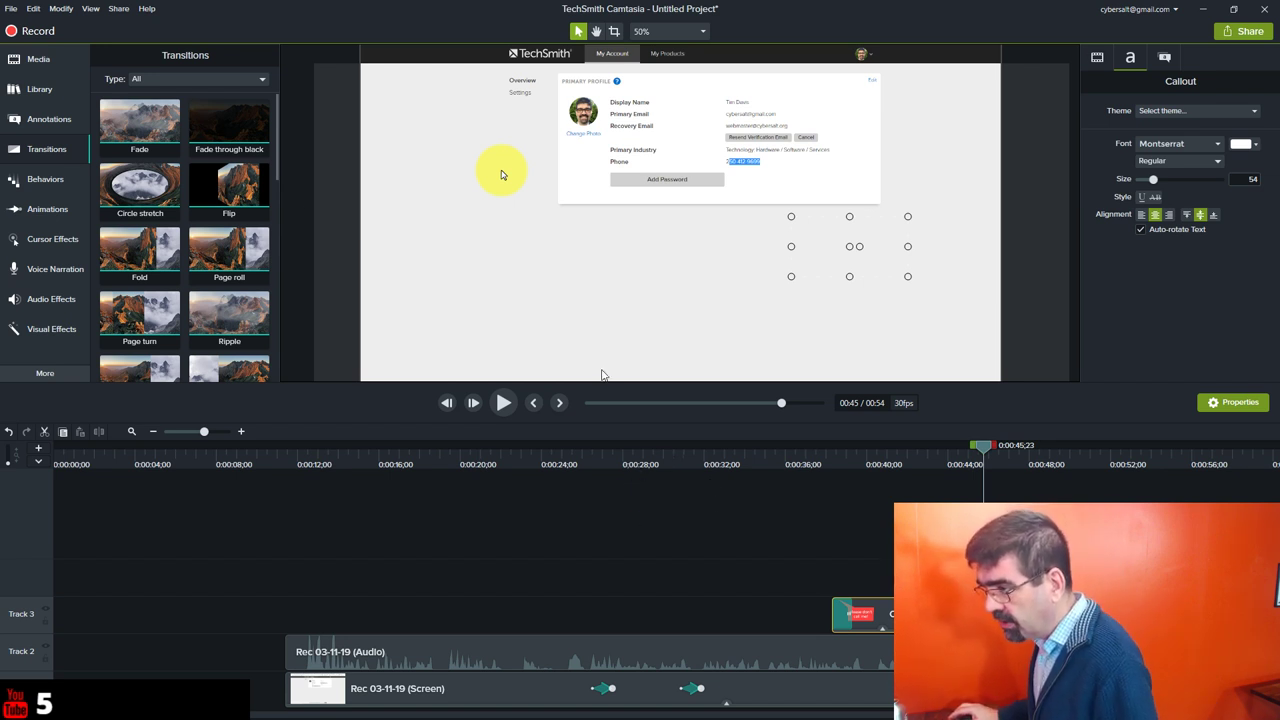
Add a Pixelate annotation just before 38 seconds and place it over the phone number in the profile card.
{"action": "left_click", "coordinate": [40, 124]}
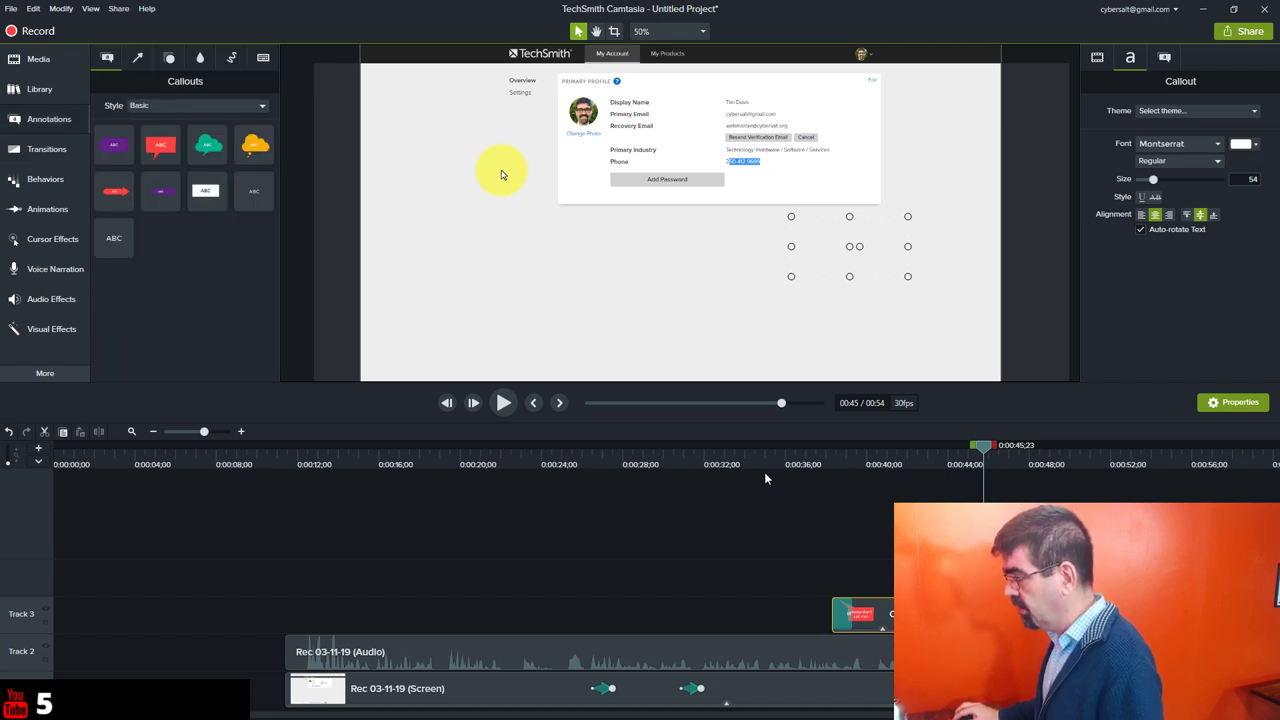
{"action": "left_click_drag", "start_coordinate": [763, 447], "coordinate": [823, 461]}
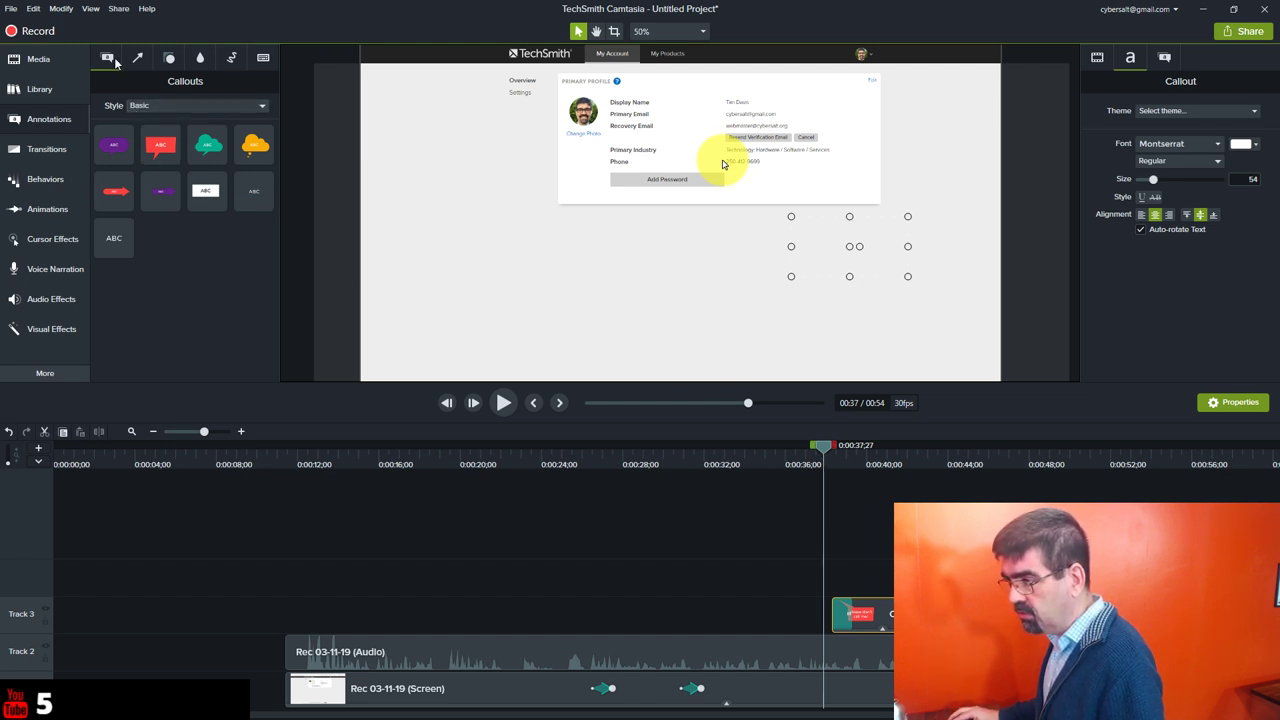
{"action": "left_click", "coordinate": [170, 58]}
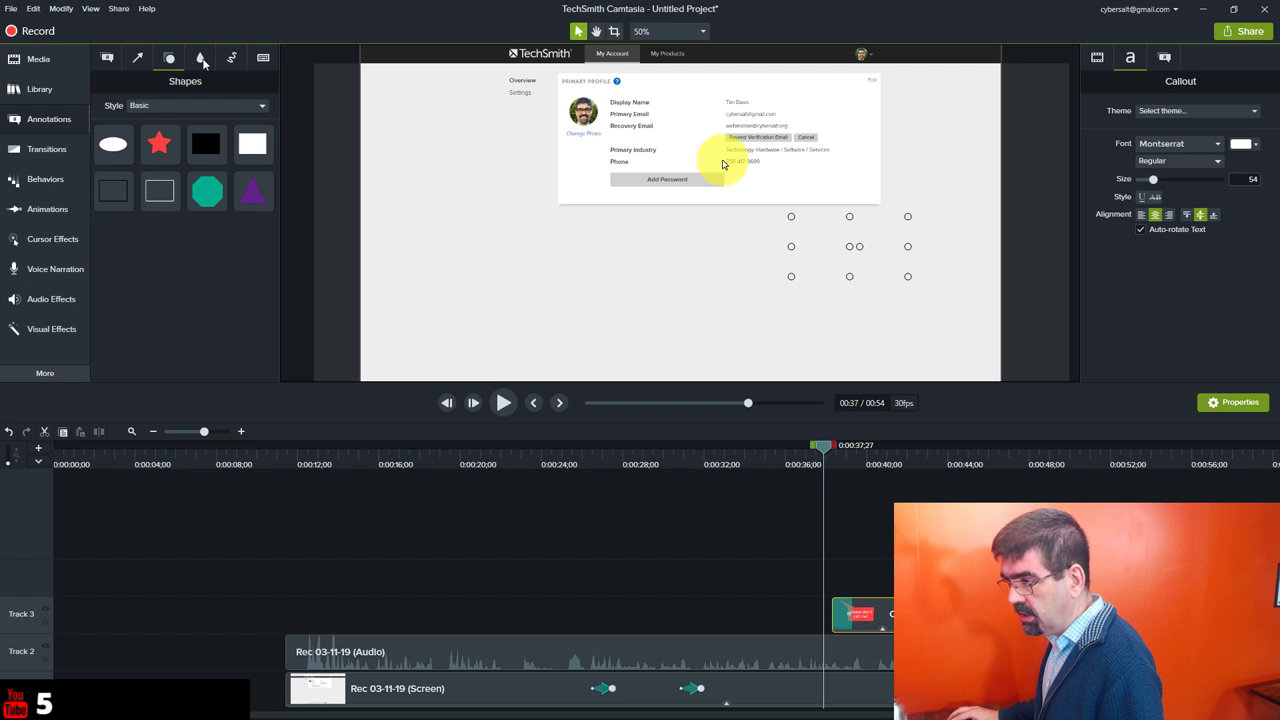
{"action": "left_click", "coordinate": [201, 59]}
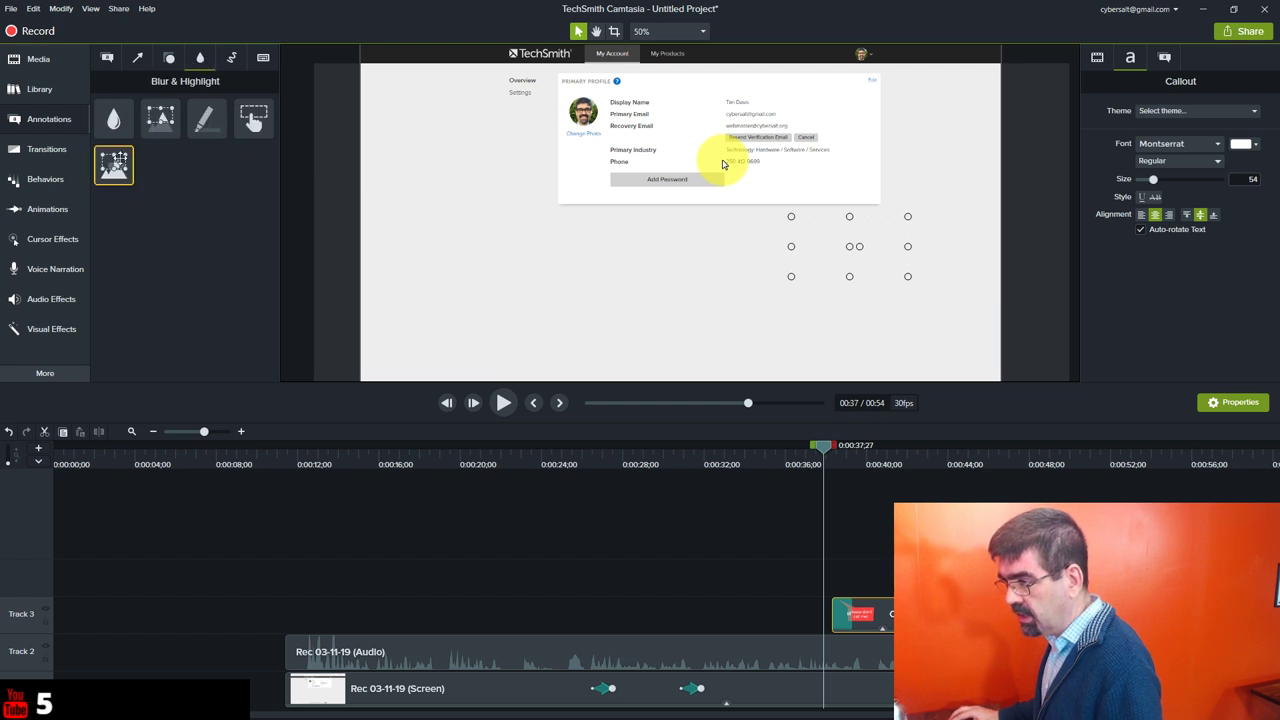
{"action": "mouse_move", "coordinate": [723, 164]}
{"action": "left_mouse_down"}
{"action": "mouse_move", "coordinate": [700, 172]}
{"action": "mouse_move", "coordinate": [733, 165]}
{"action": "left_mouse_up"}
{"action": "left_click_drag", "start_coordinate": [657, 213], "coordinate": [754, 162]}
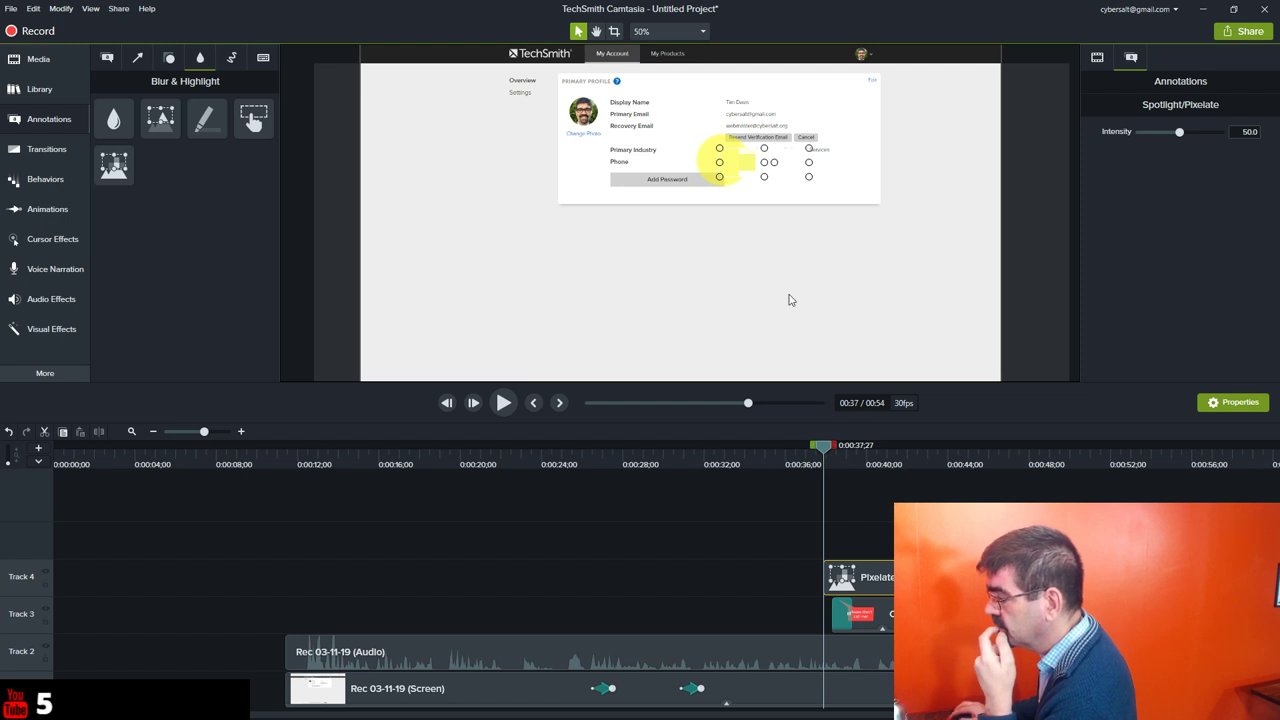
Replay the section from about 35 to 42 seconds to check the pixelated phone number and the callout.
{"action": "left_click", "coordinate": [782, 465]}
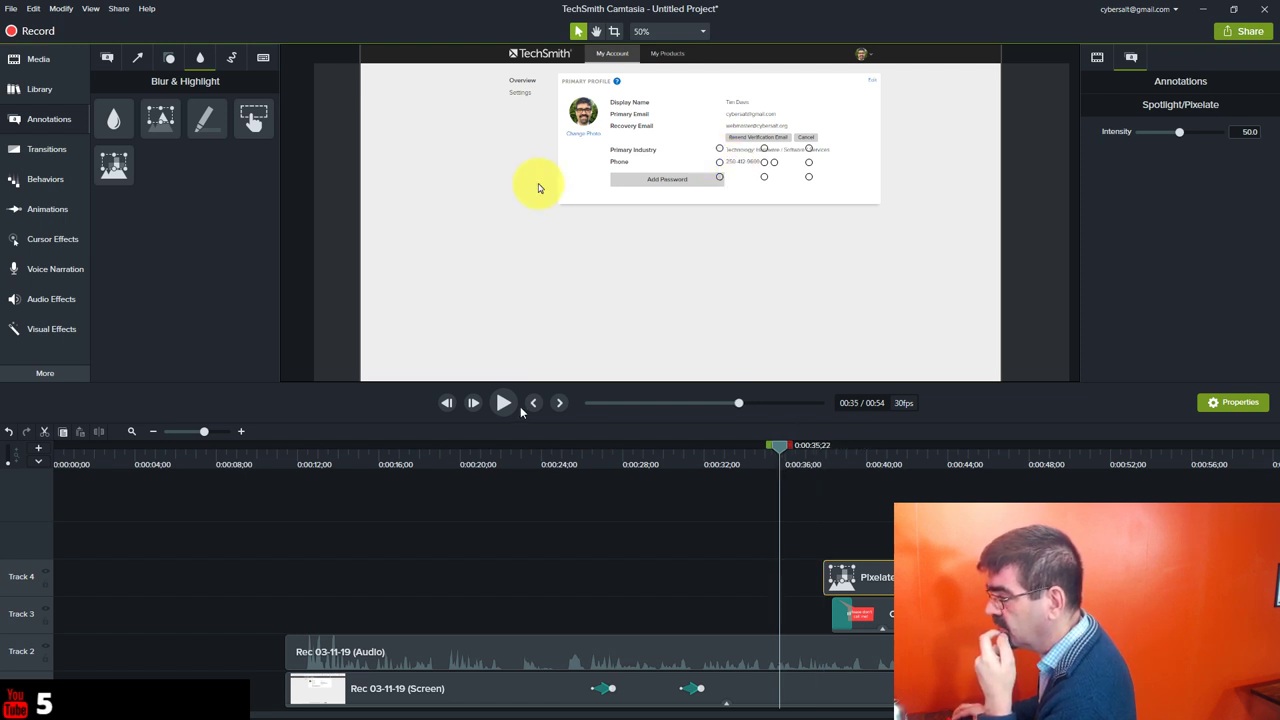
{"action": "left_click", "coordinate": [504, 403]}
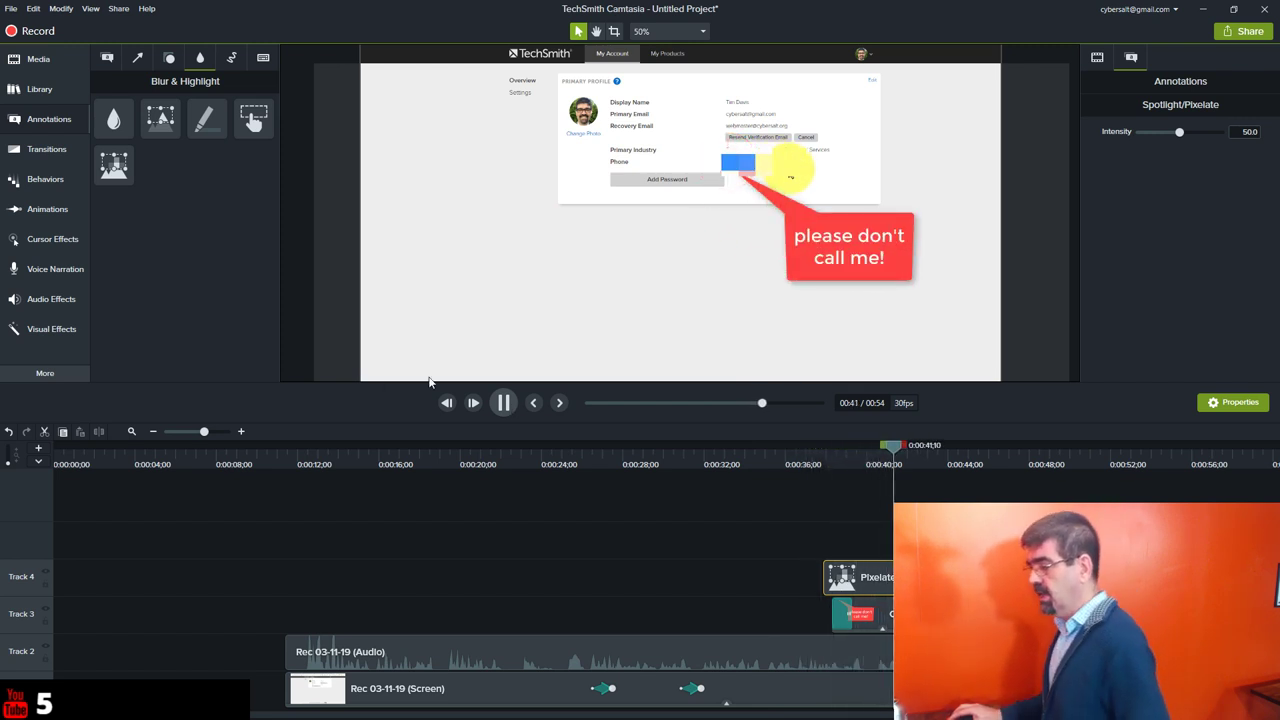
{"action": "left_click", "coordinate": [504, 403]}
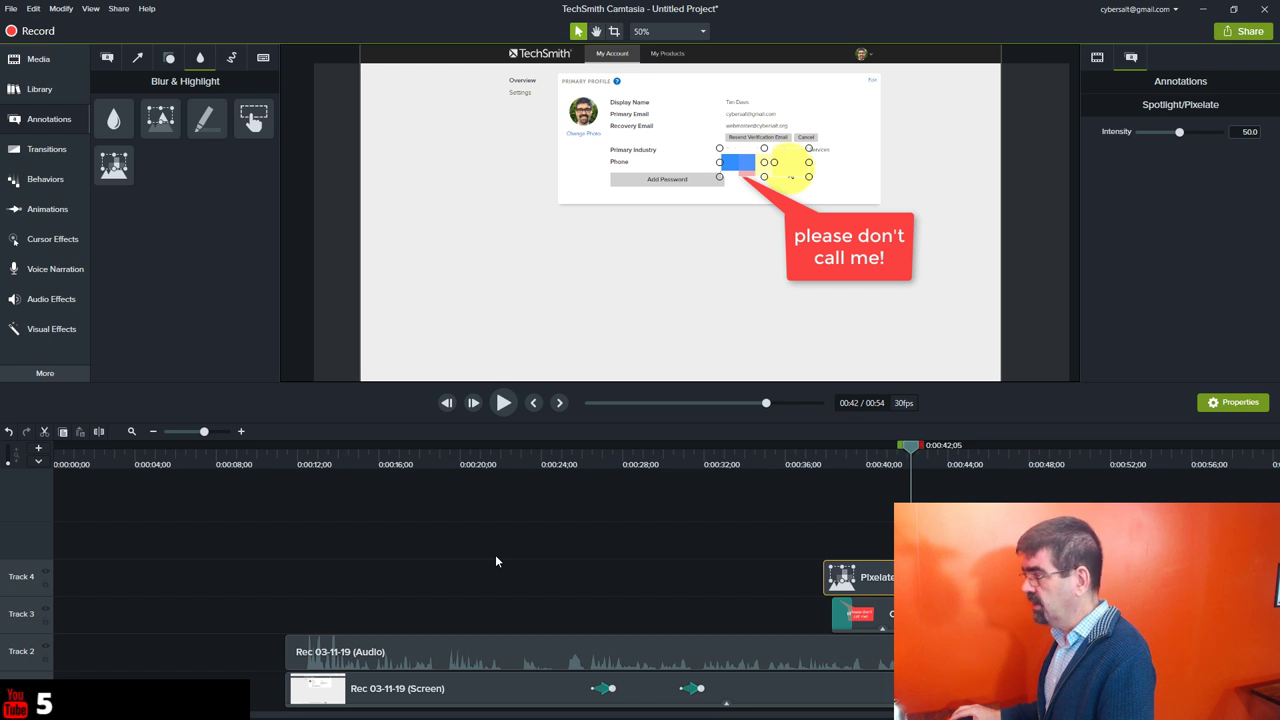
Close Camtasia without saving the project and switch to Movie Studio Platinum 16.0.
{"action": "left_click", "coordinate": [1266, 10]}
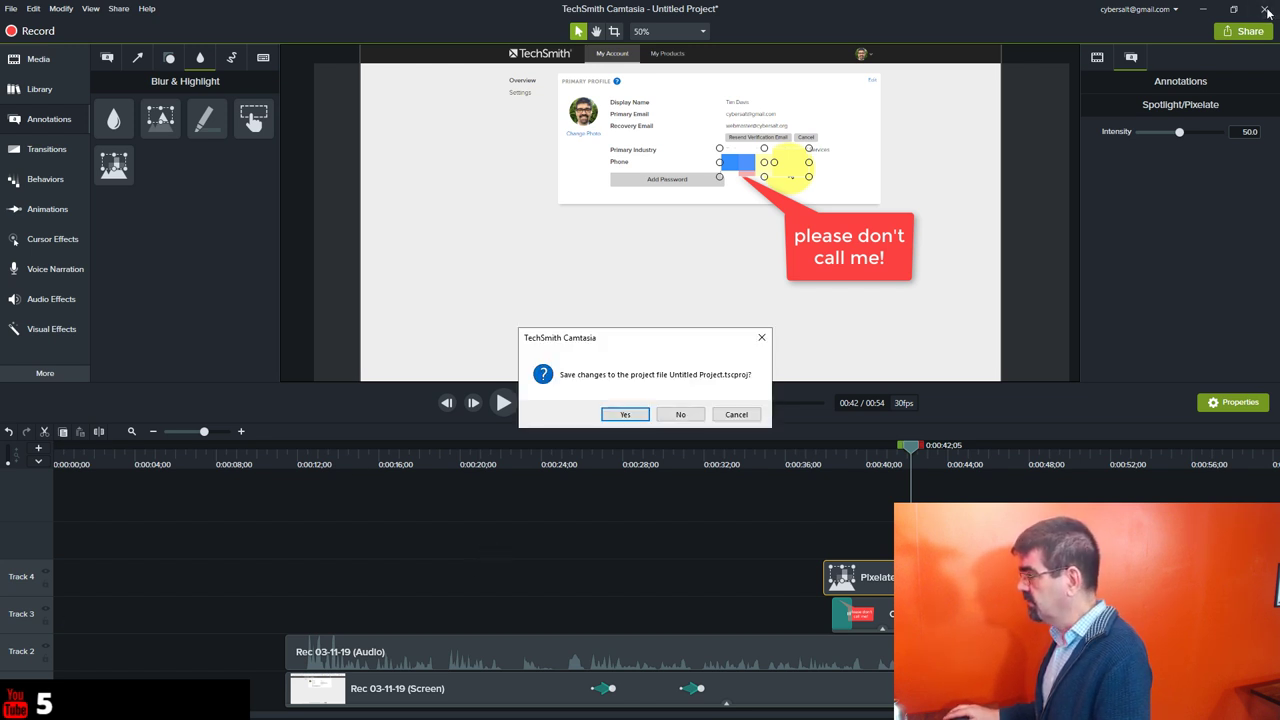
{"action": "left_click", "coordinate": [679, 416]}
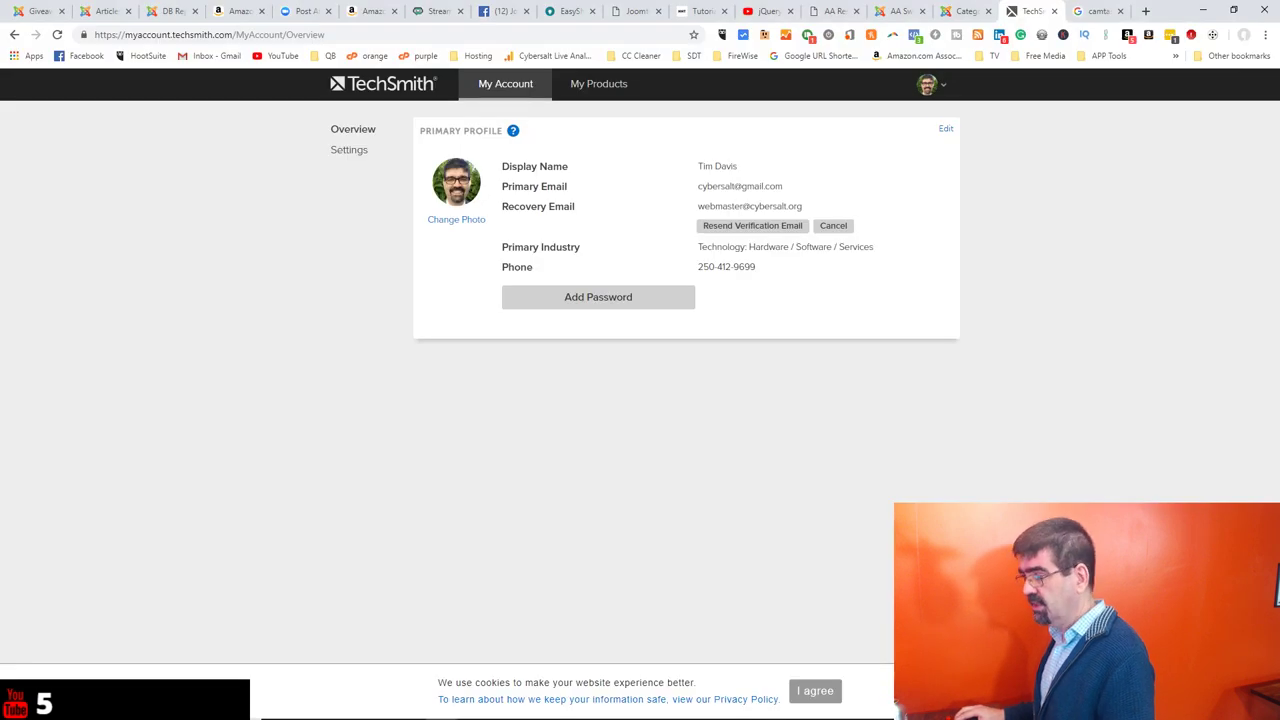
{"action": "mouse_move", "coordinate": [572, 707]}
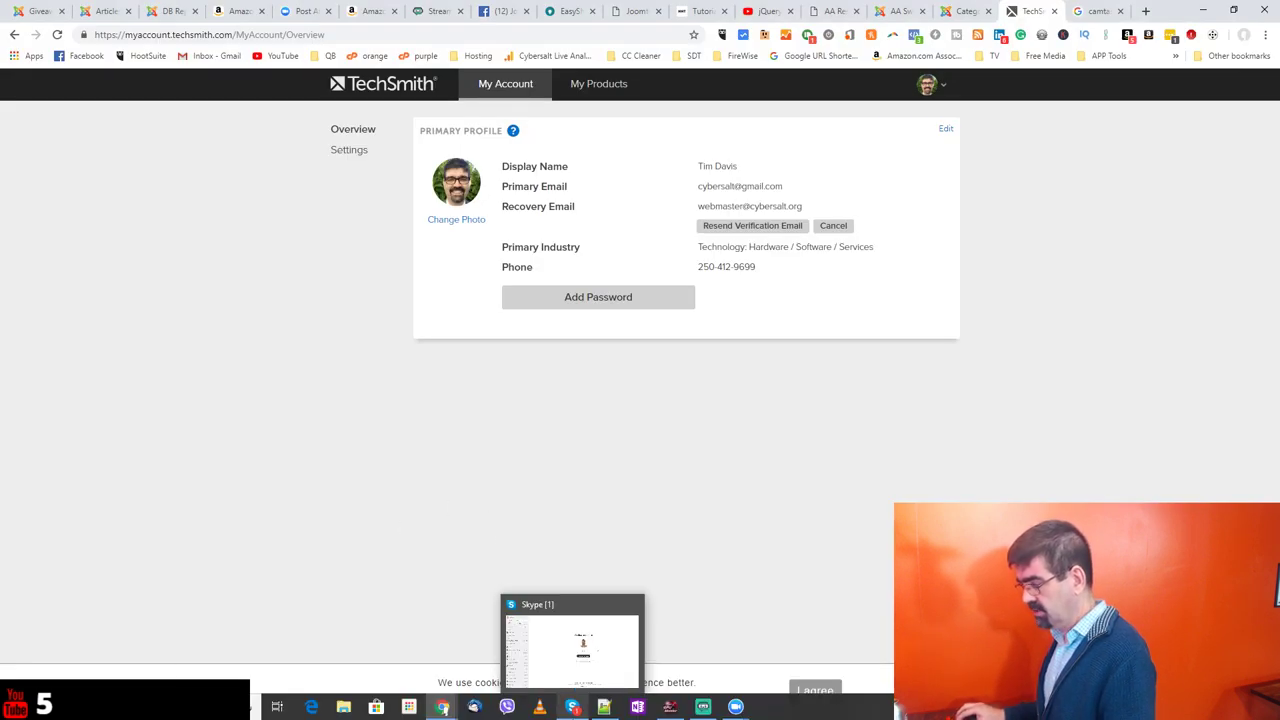
{"action": "left_click", "coordinate": [24, 707]}
{"action": "right_click", "coordinate": [24, 707]}
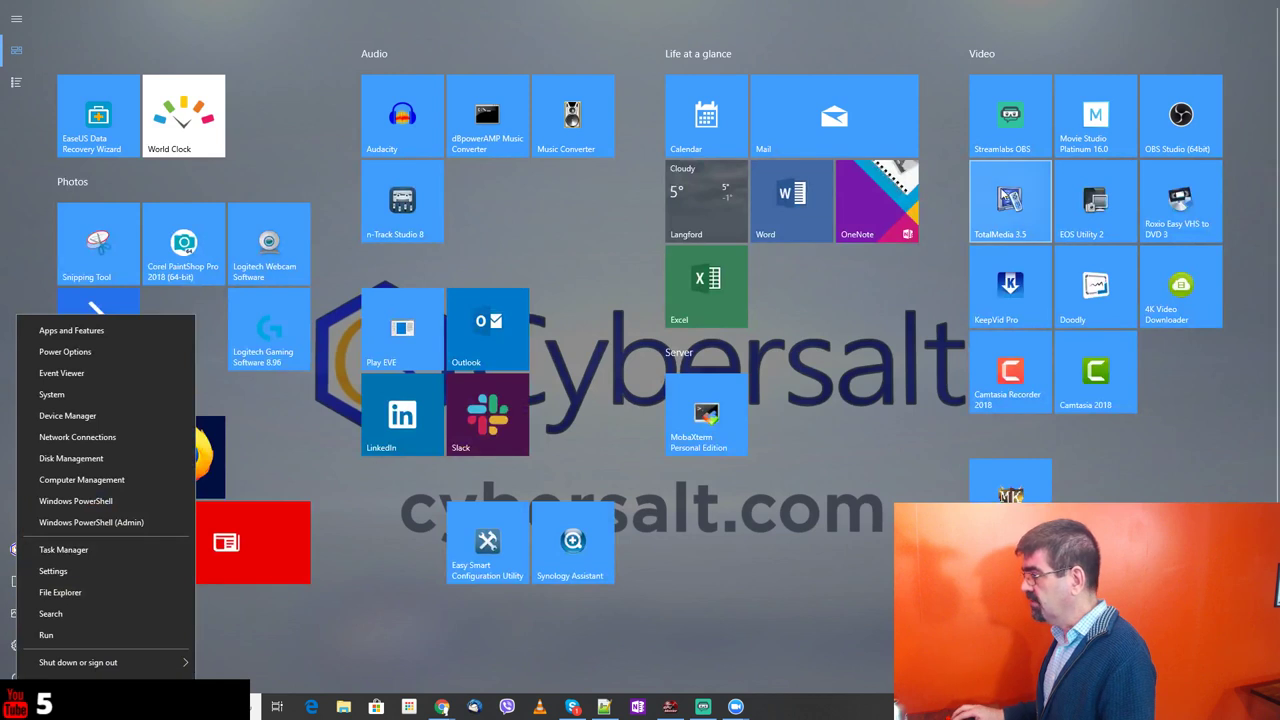
{"action": "left_click", "coordinate": [1098, 125]}
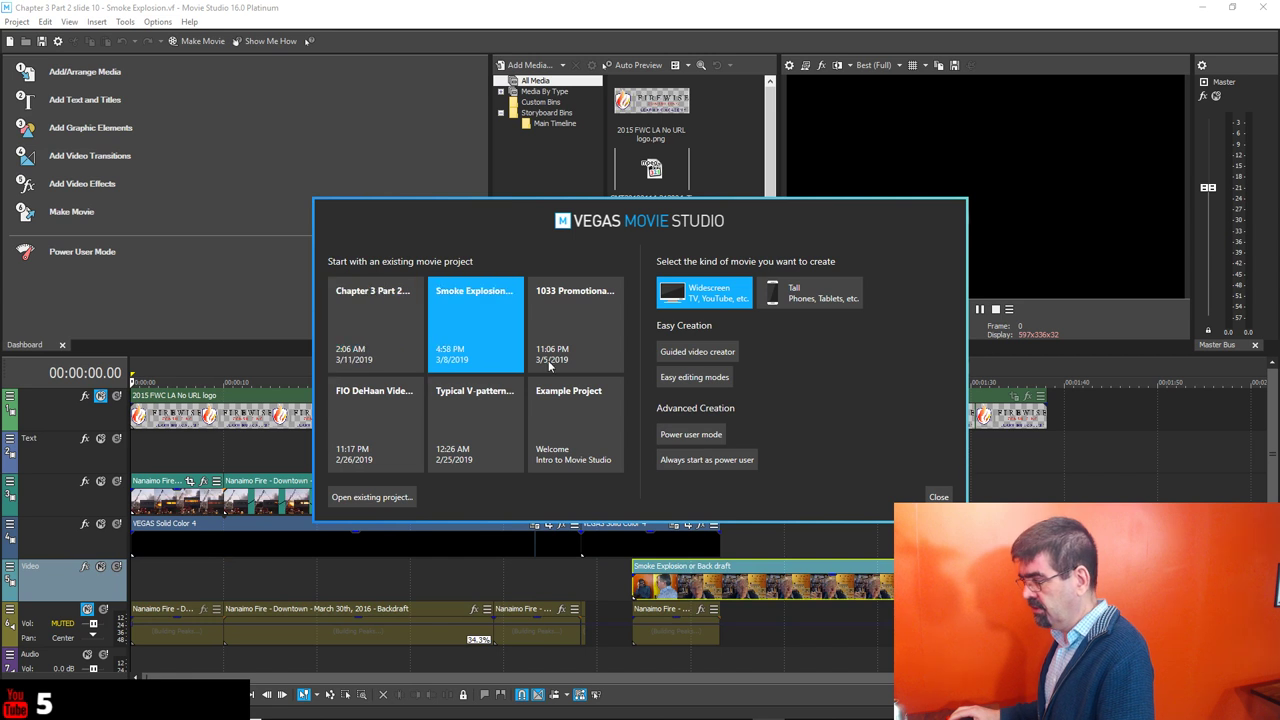
Dismiss the start dialog, then narrow the dashboard area and widen the video preview area.
{"action": "left_click", "coordinate": [938, 497]}
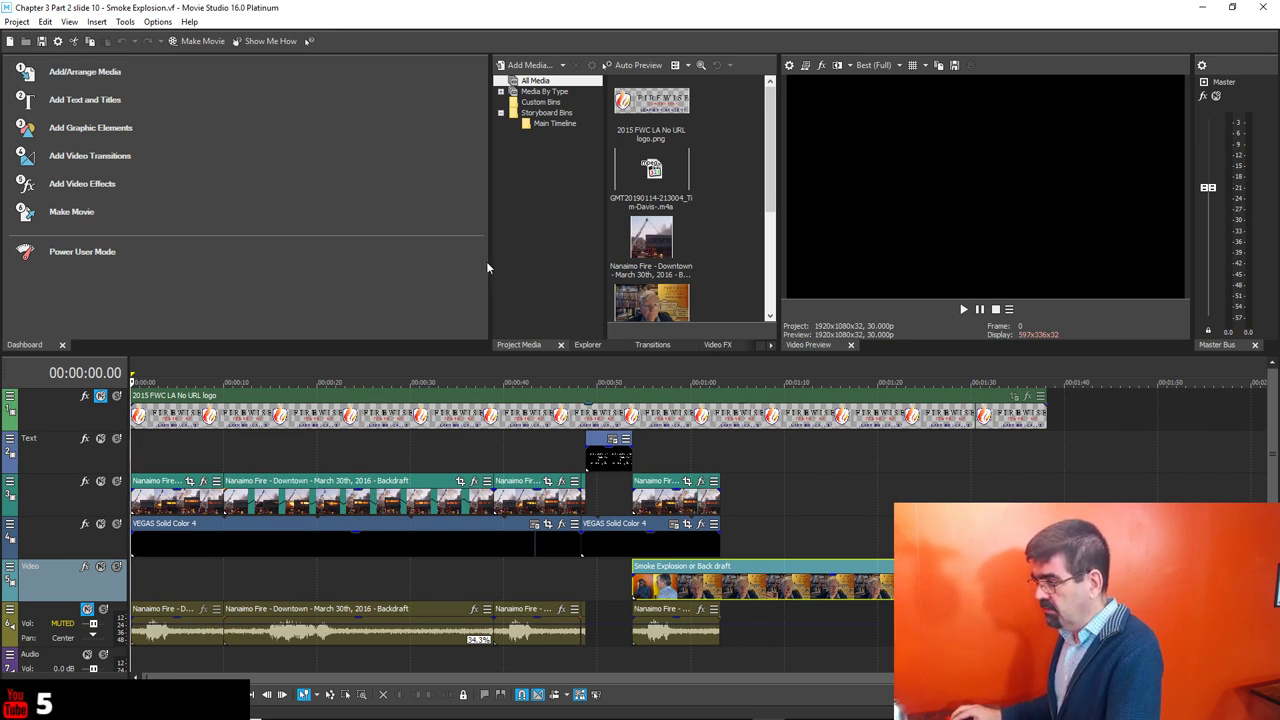
{"action": "left_click_drag", "start_coordinate": [487, 267], "coordinate": [128, 263]}
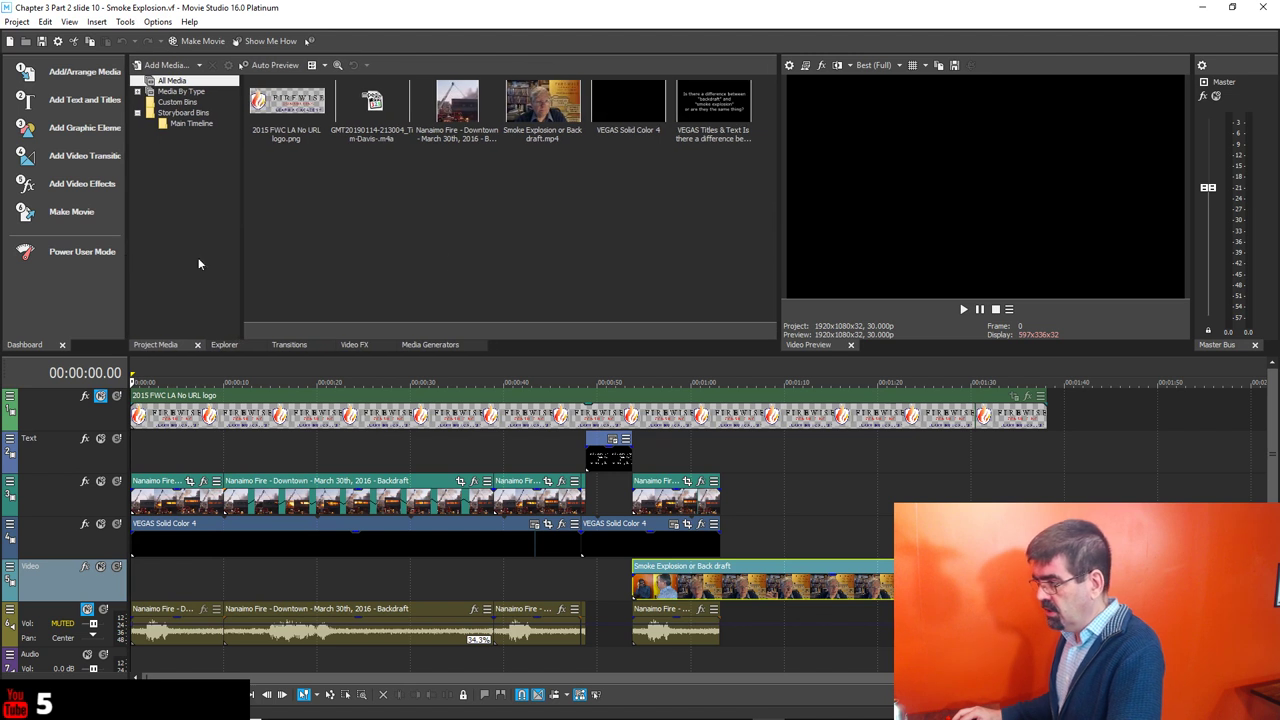
{"action": "left_click_drag", "start_coordinate": [779, 263], "coordinate": [573, 264]}
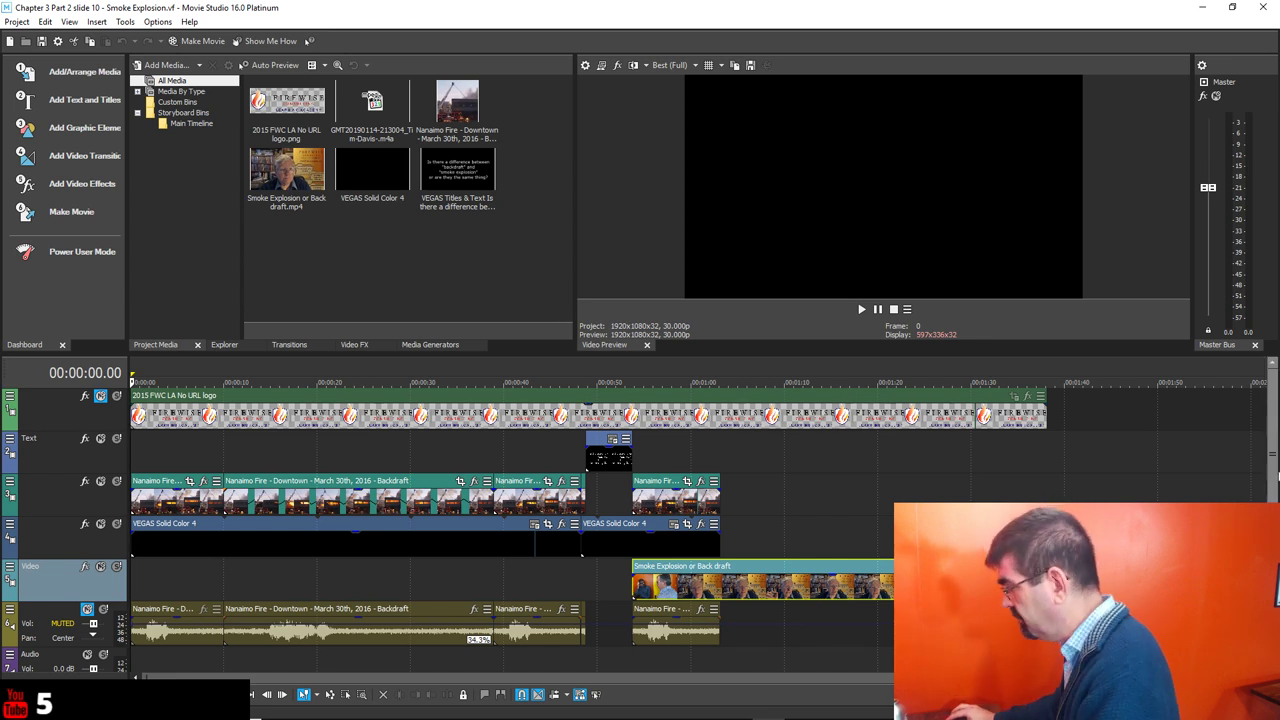
Look over the timeline tracks and play the Smoke Explosion video from about 1:12 to 1:16.
{"action": "scroll", "coordinate": [1277, 477], "scroll_direction": "down", "scroll_amount": 5}
{"action": "scroll", "coordinate": [1277, 477], "scroll_direction": "up", "scroll_amount": 4}
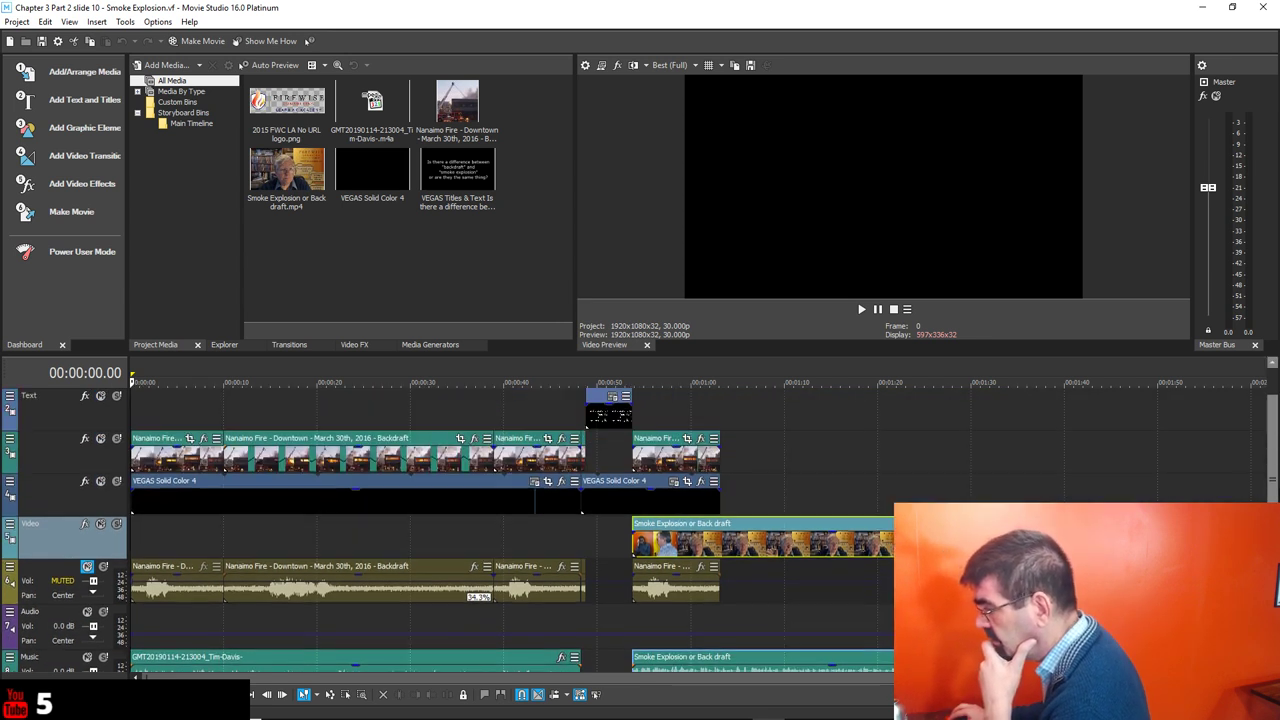
{"action": "left_click", "coordinate": [806, 386]}
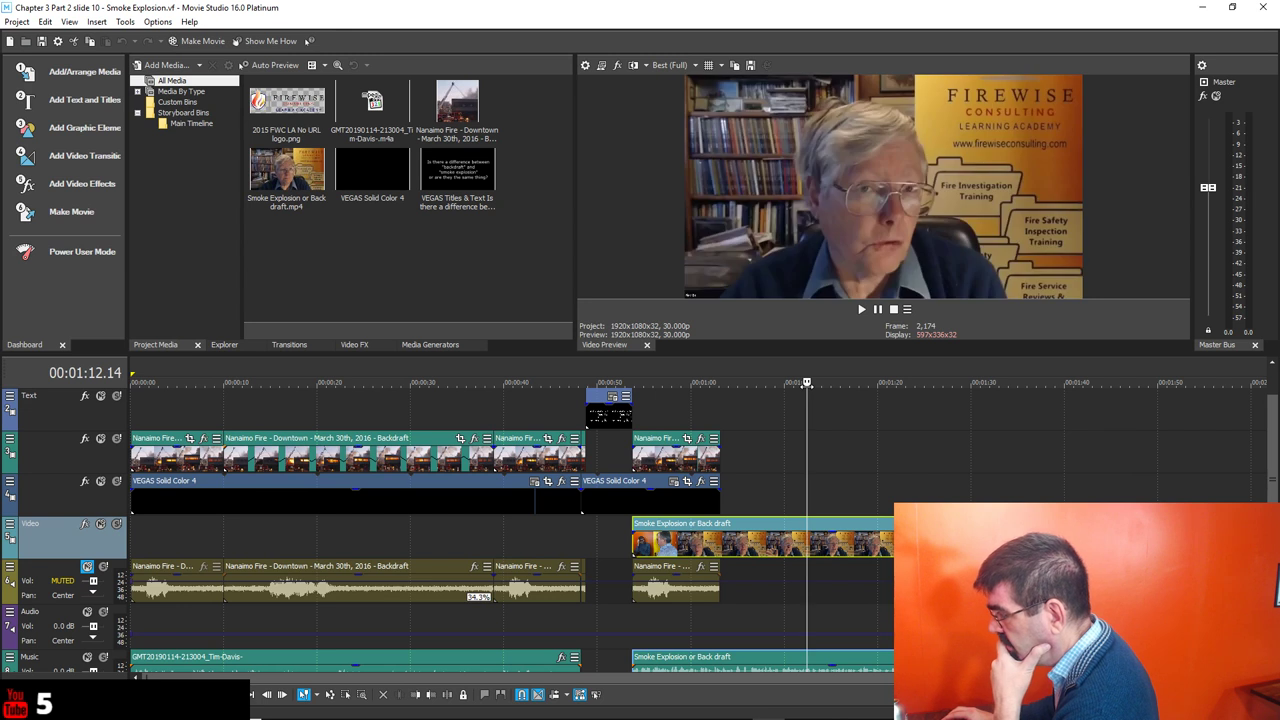
{"action": "left_click", "coordinate": [859, 310]}
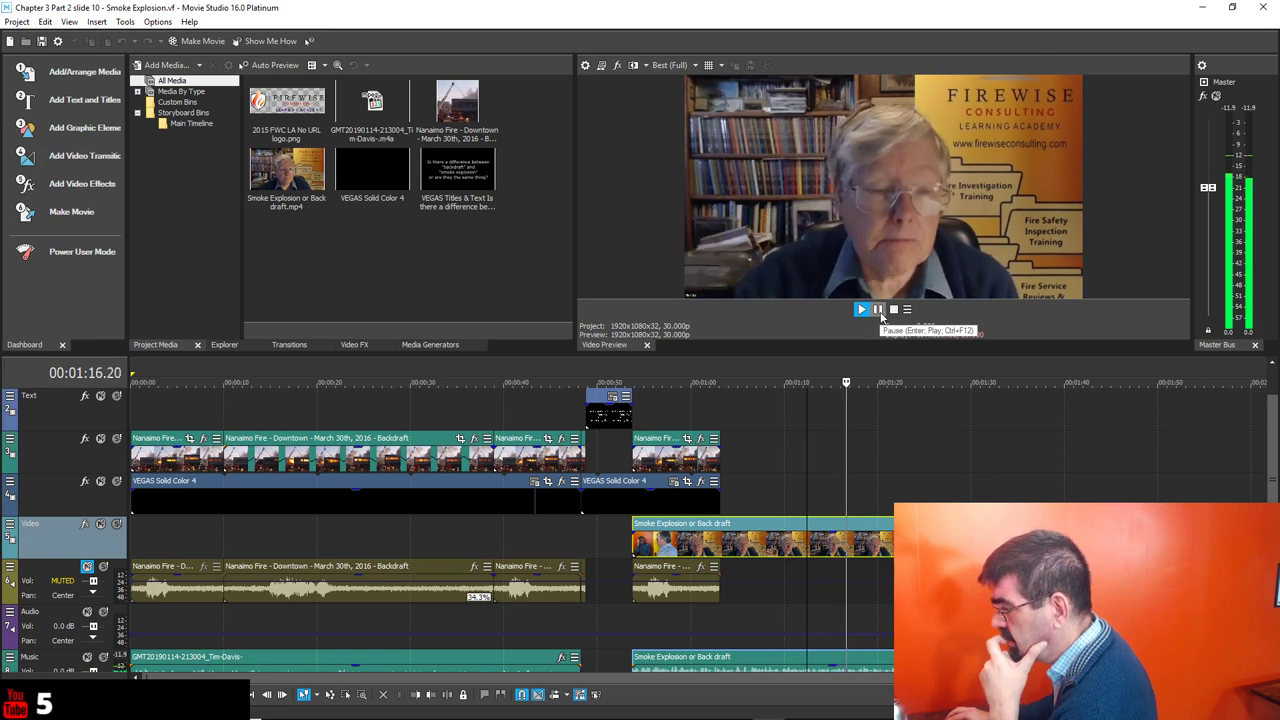
{"action": "left_click", "coordinate": [878, 310]}
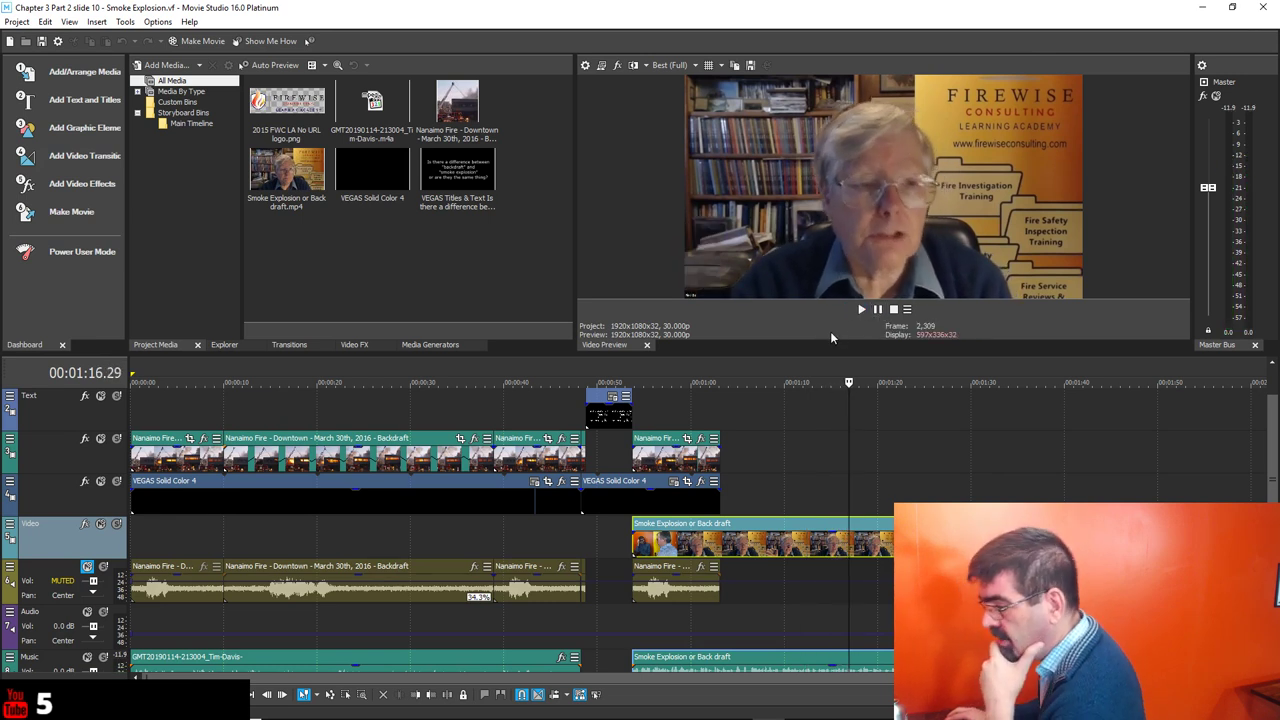
Play the project from its beginning to about 10 seconds to view the opening fire footage.
{"action": "left_click", "coordinate": [308, 383]}
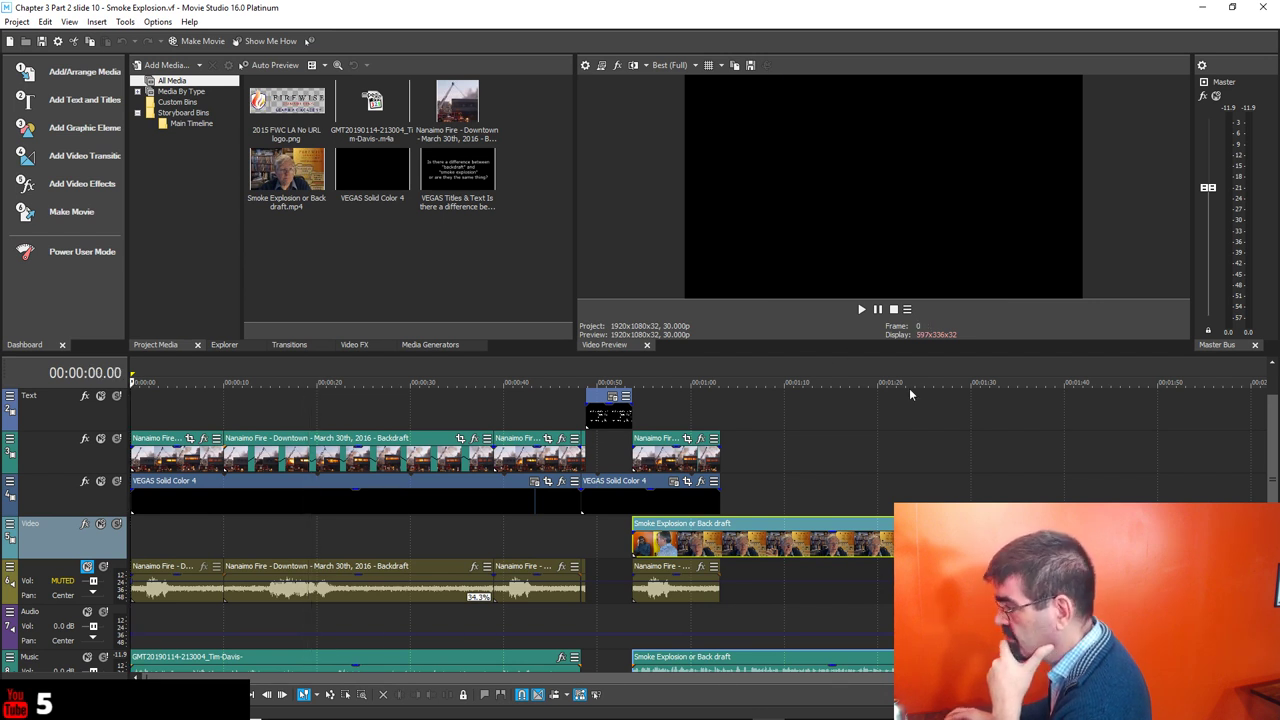
{"action": "left_click", "coordinate": [861, 309]}
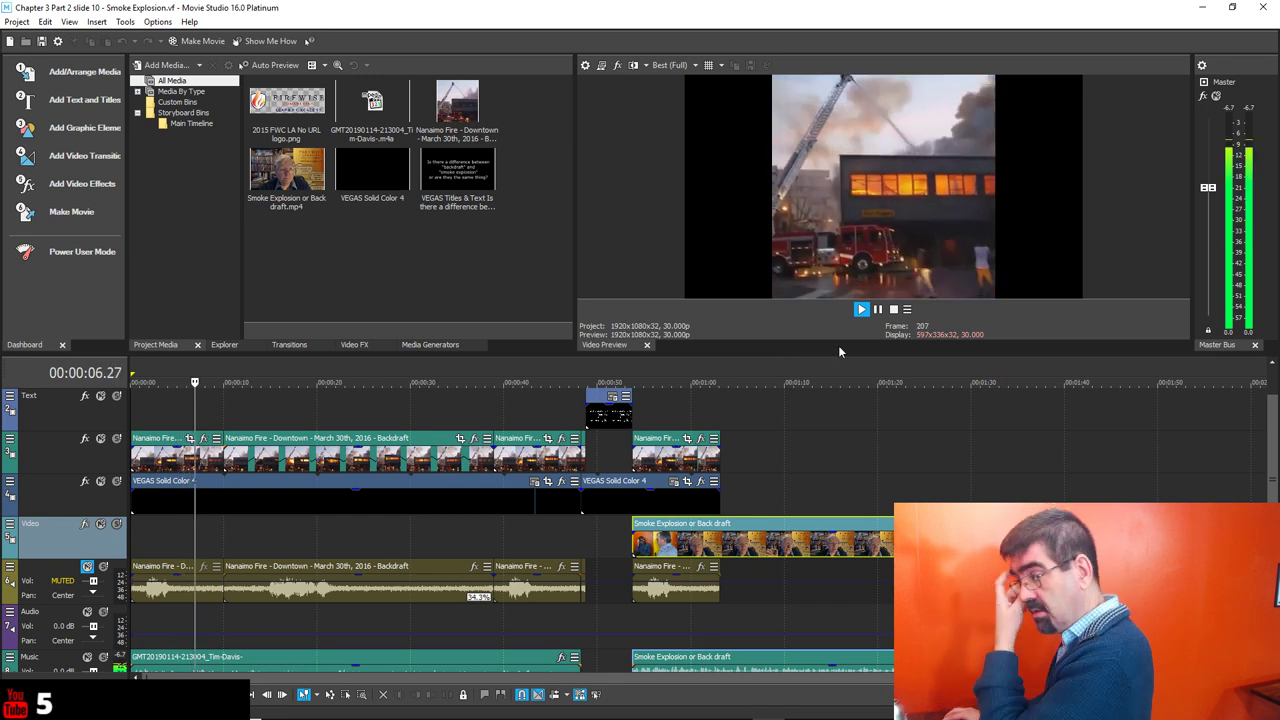
{"action": "left_click", "coordinate": [877, 310]}
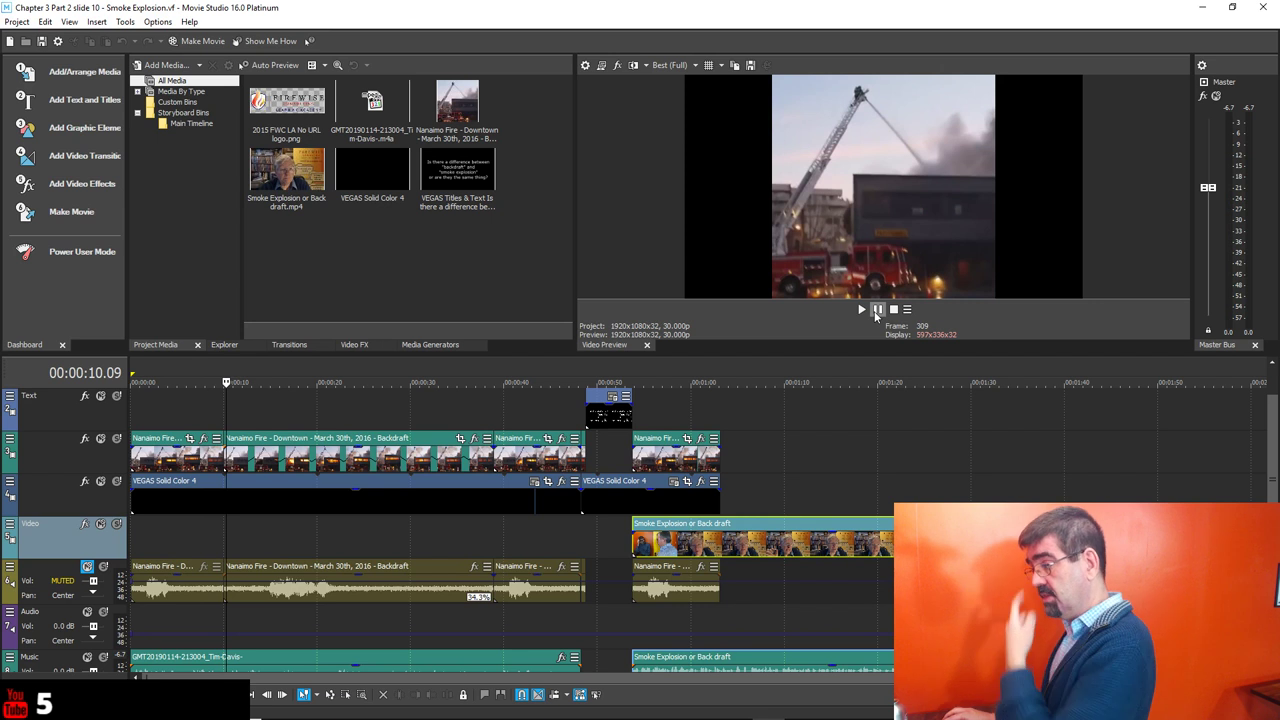
Play the fire footage from about 10 to 27 seconds, then look over the lower video and audio tracks.
{"action": "left_click", "coordinate": [862, 310]}
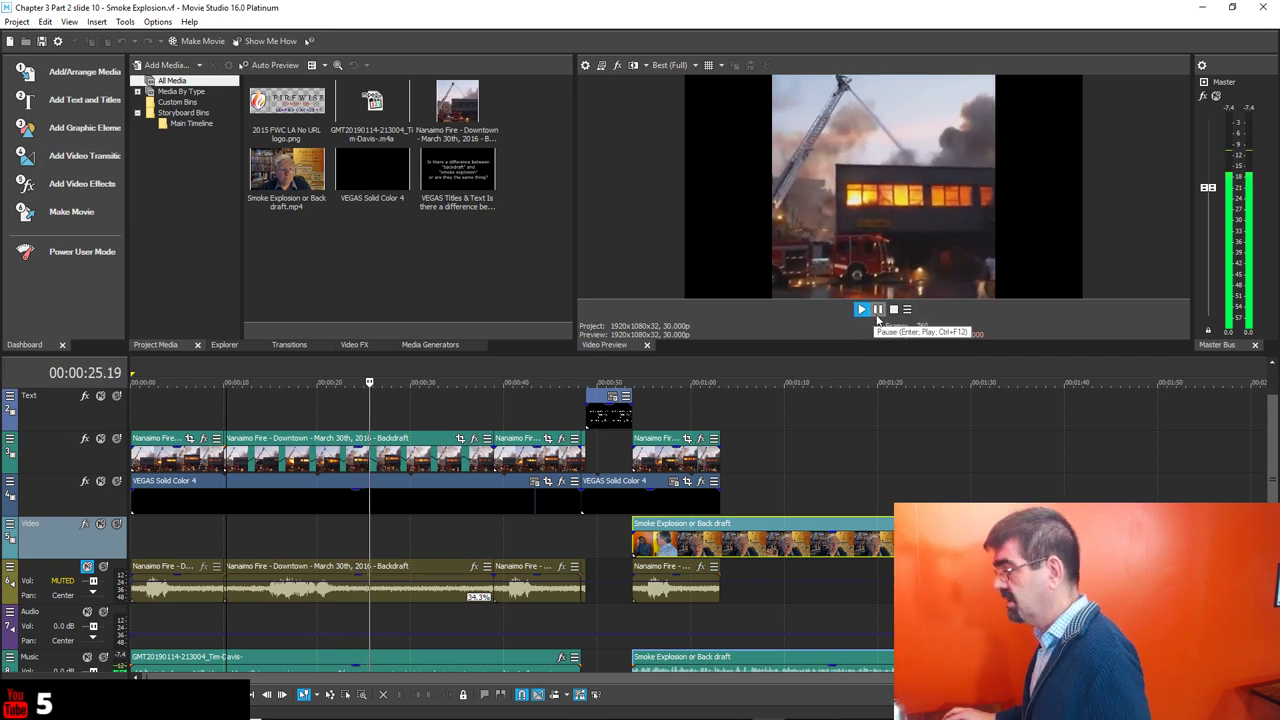
{"action": "left_click", "coordinate": [878, 310]}
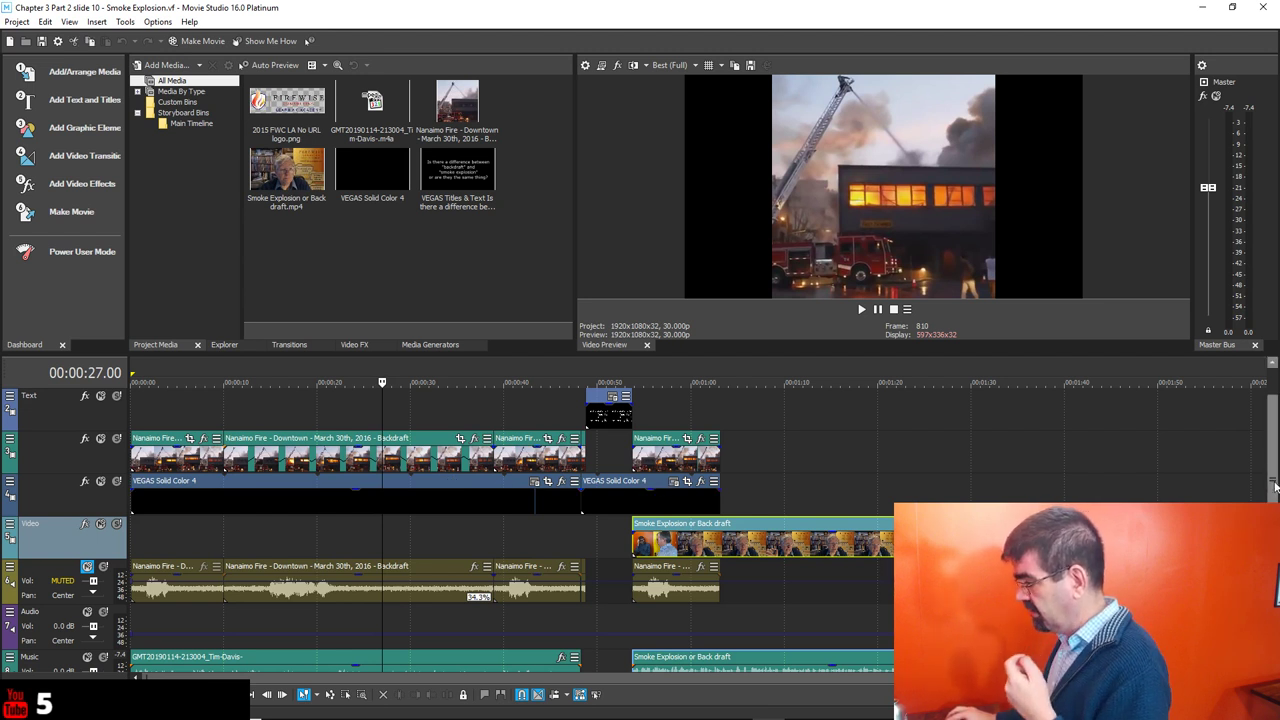
{"action": "scroll", "coordinate": [300, 580], "scroll_direction": "down", "scroll_amount": 2}
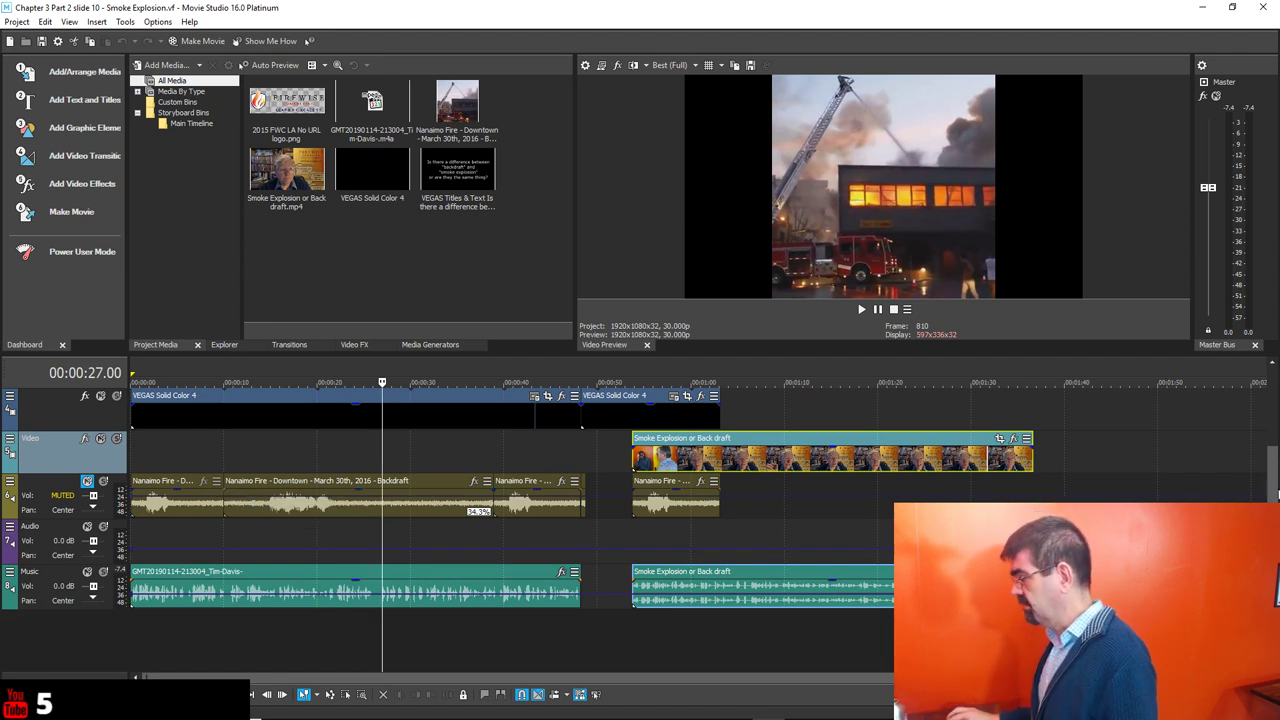
{"action": "scroll", "coordinate": [1277, 492], "scroll_direction": "up", "scroll_amount": 2}
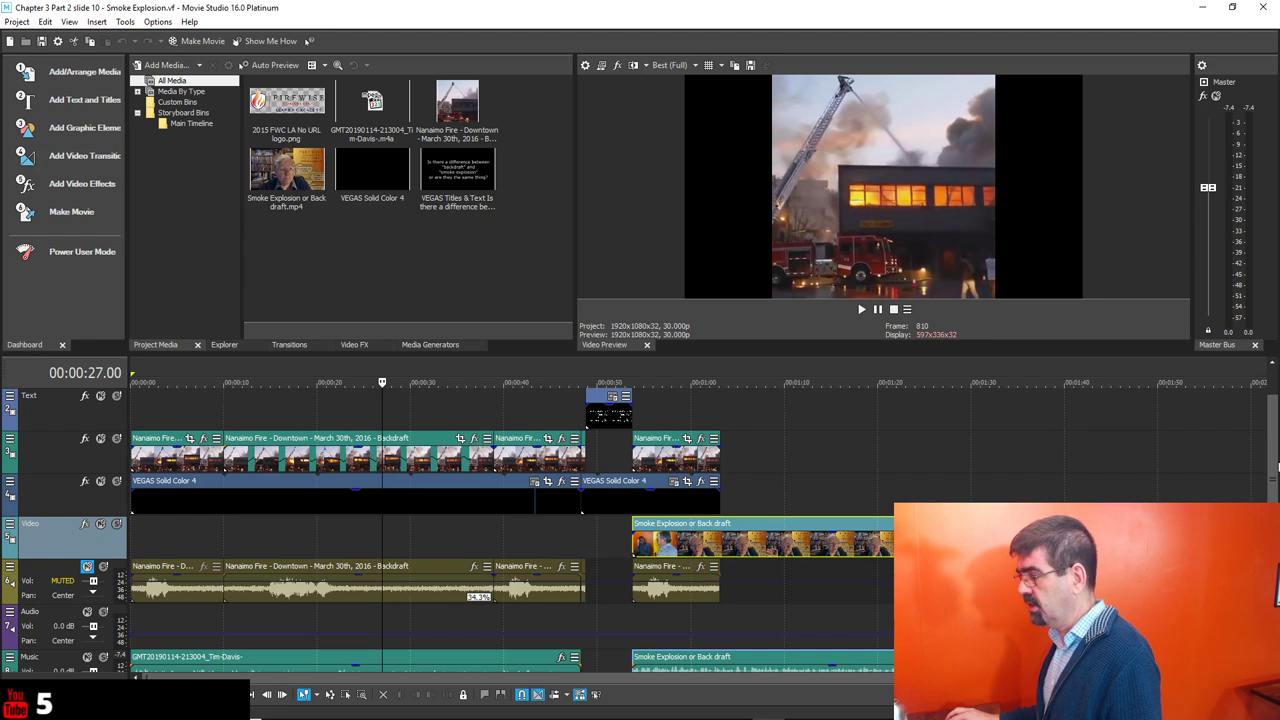
Unmute the 2015 FWC LA No URL logo track and move the playhead to about 47 seconds.
{"action": "scroll", "coordinate": [1277, 465], "scroll_direction": "up", "scroll_amount": 1}
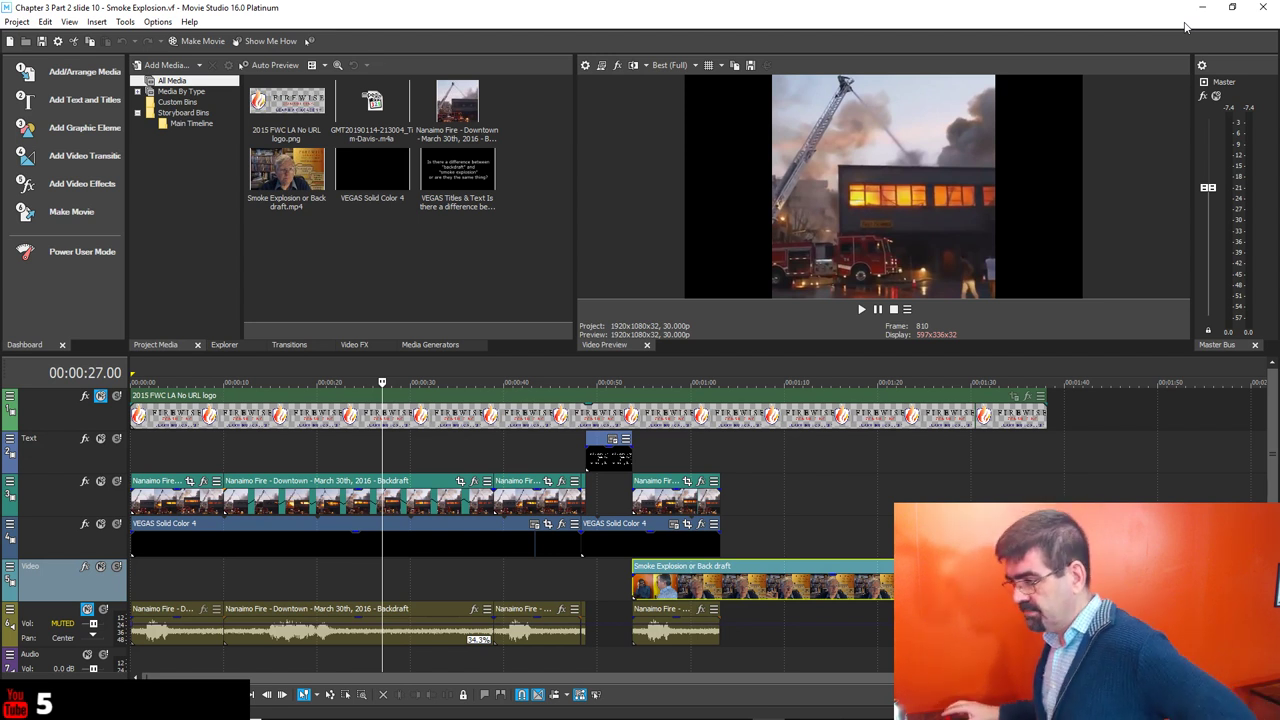
{"action": "left_click", "coordinate": [100, 396]}
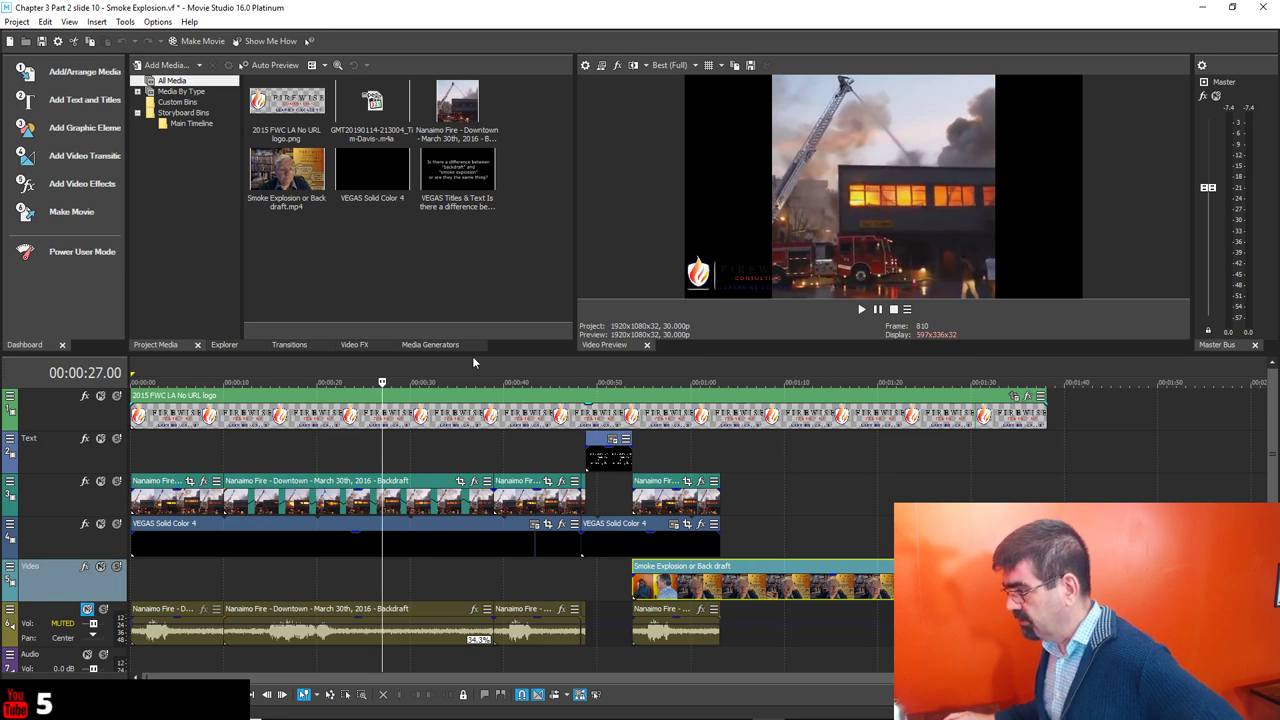
{"action": "left_click_drag", "start_coordinate": [382, 382], "coordinate": [571, 382]}
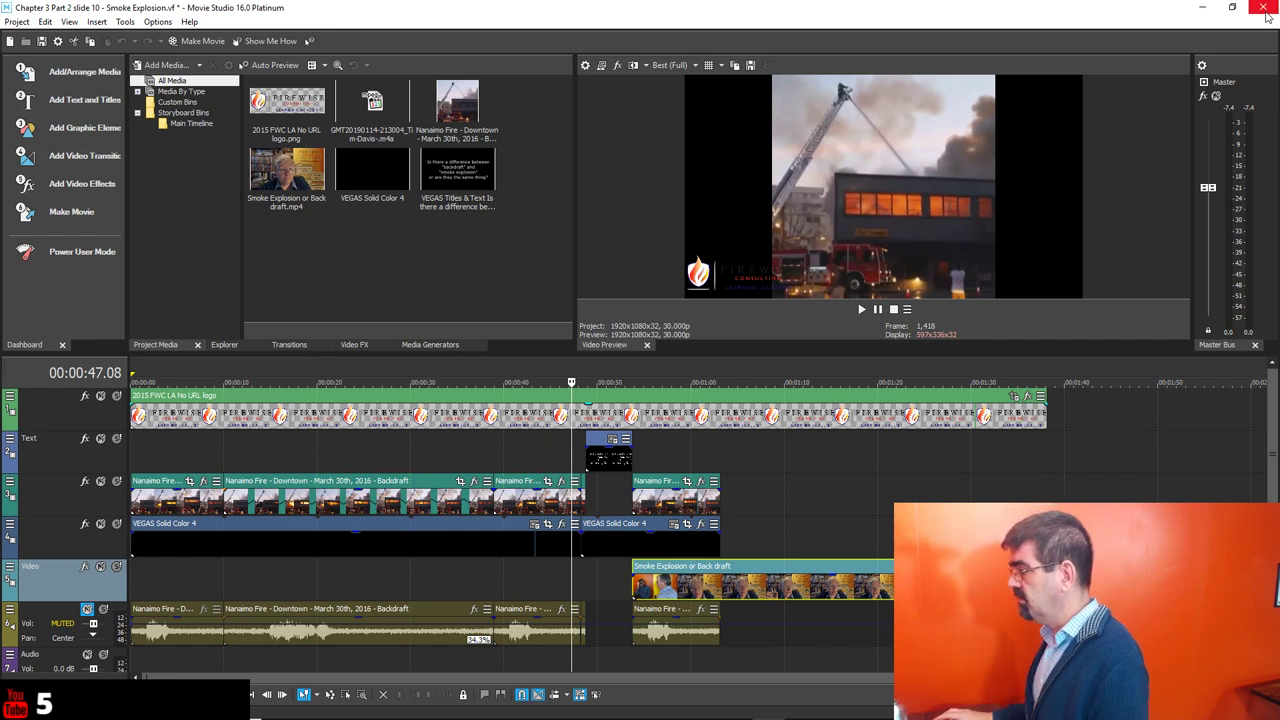
Close Movie Studio without saving the changes, then start Camtasia and open the recent project Watch me work 27.tscproj.
{"action": "left_click", "coordinate": [1266, 12]}
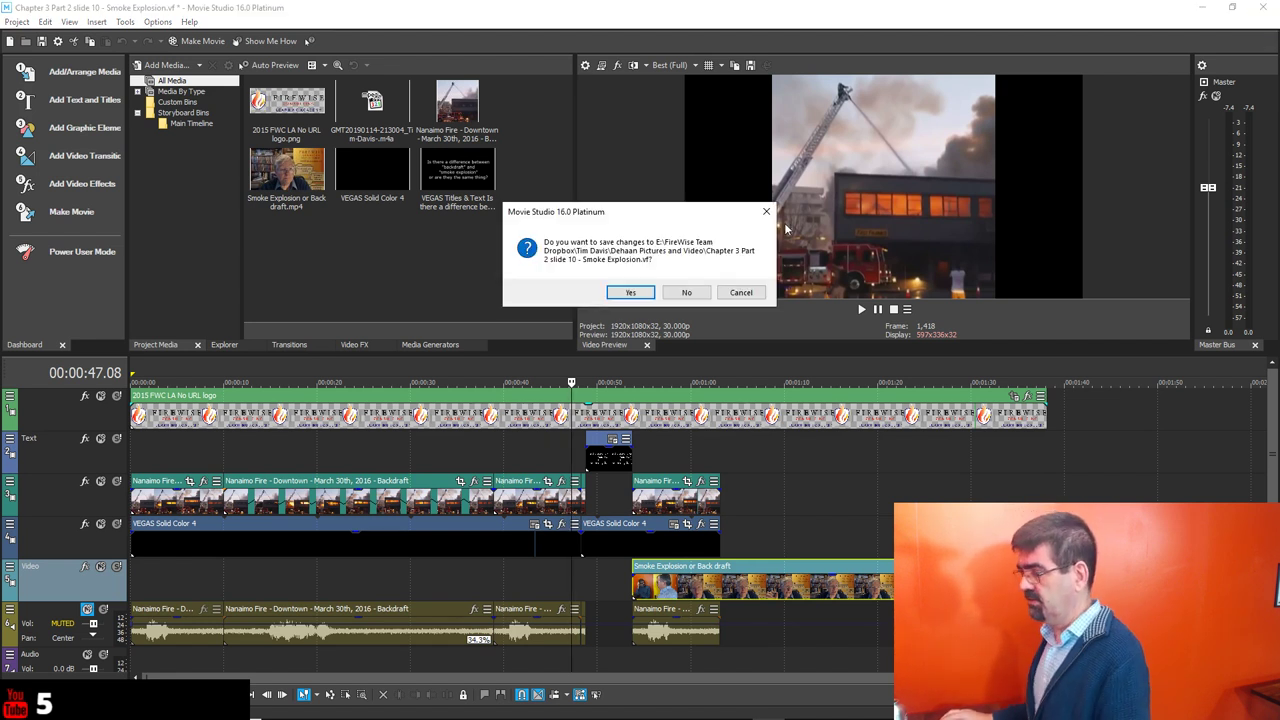
{"action": "left_click", "coordinate": [686, 293]}
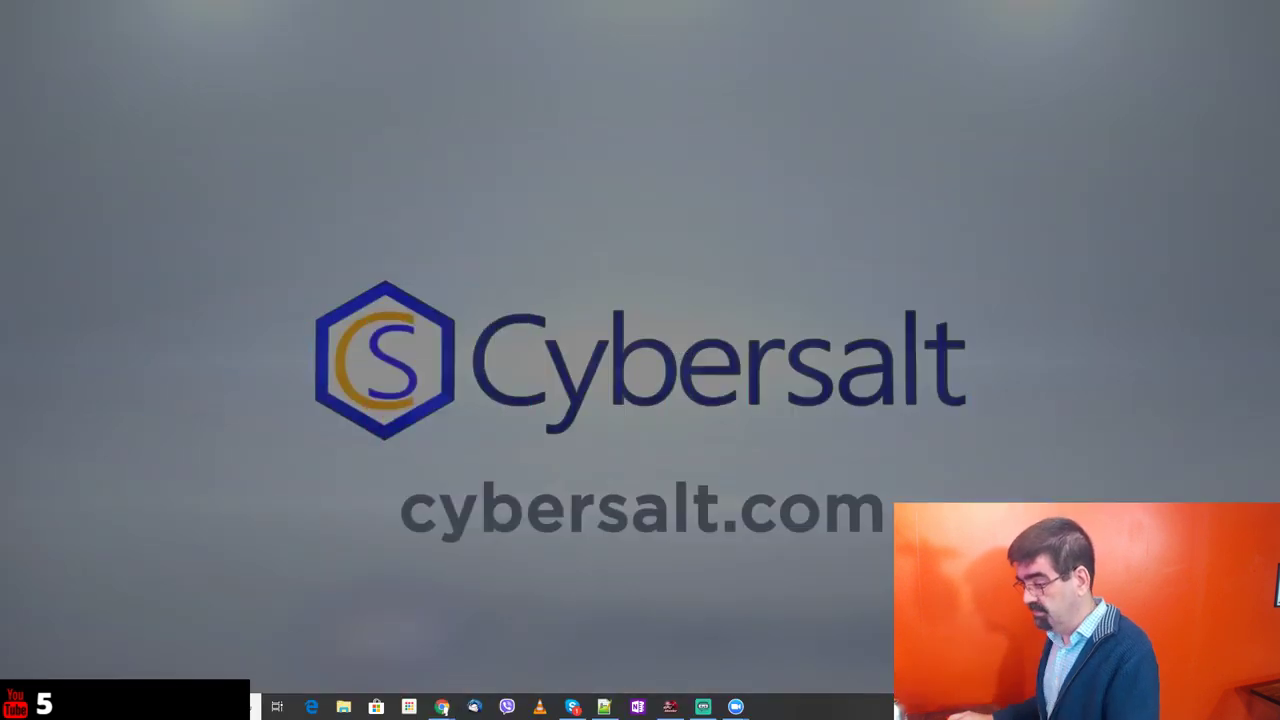
{"action": "key", "text": "super"}
{"action": "left_click", "coordinate": [1108, 404]}
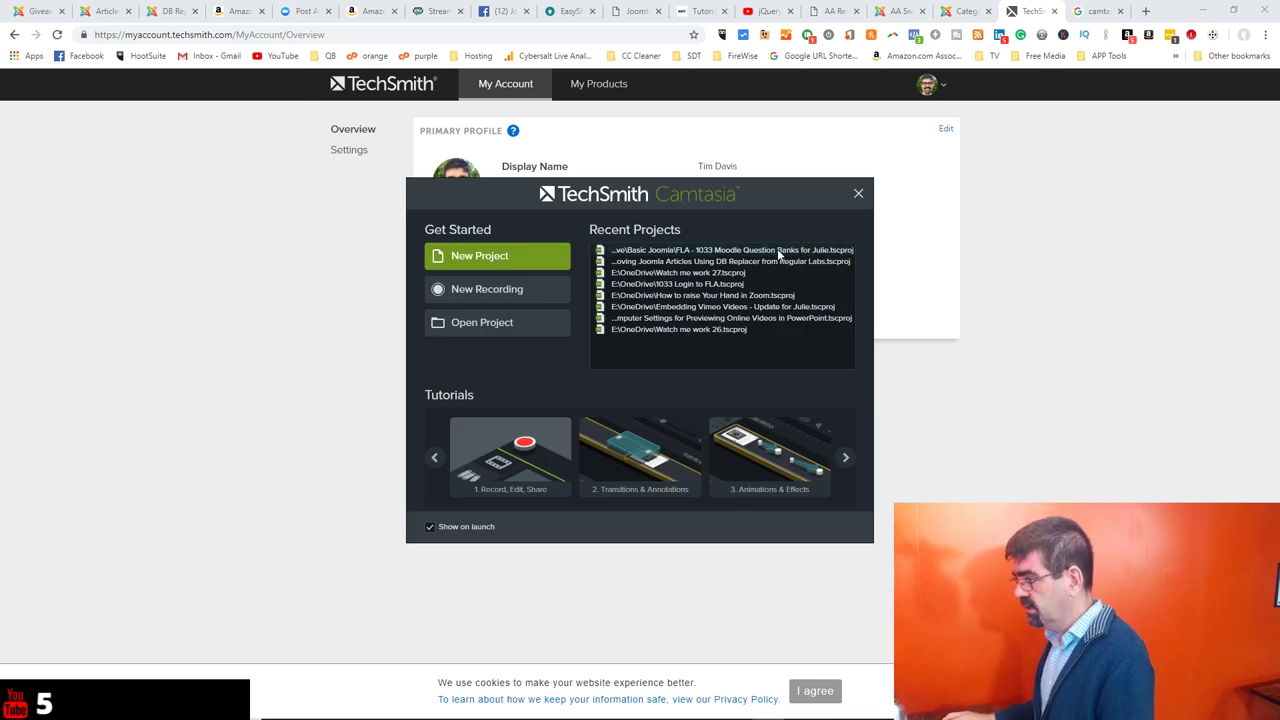
{"action": "left_click", "coordinate": [697, 274]}
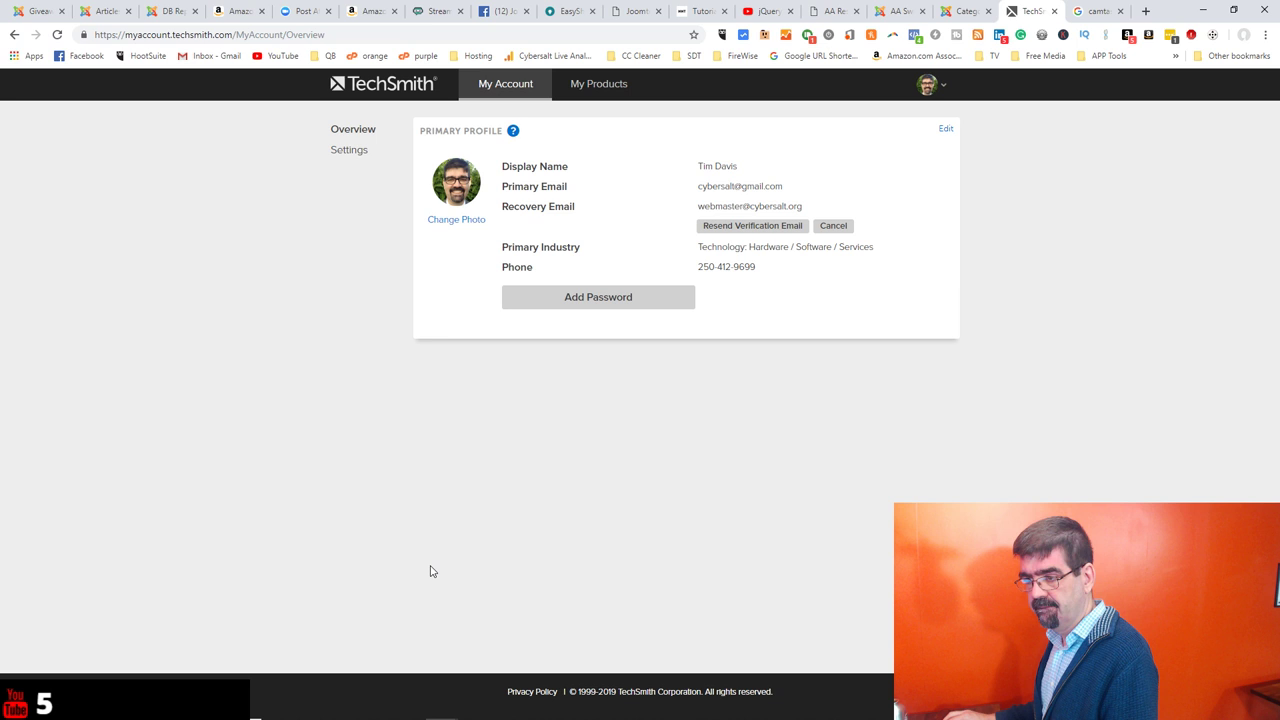
{"action": "key", "text": "alt+Tab"}
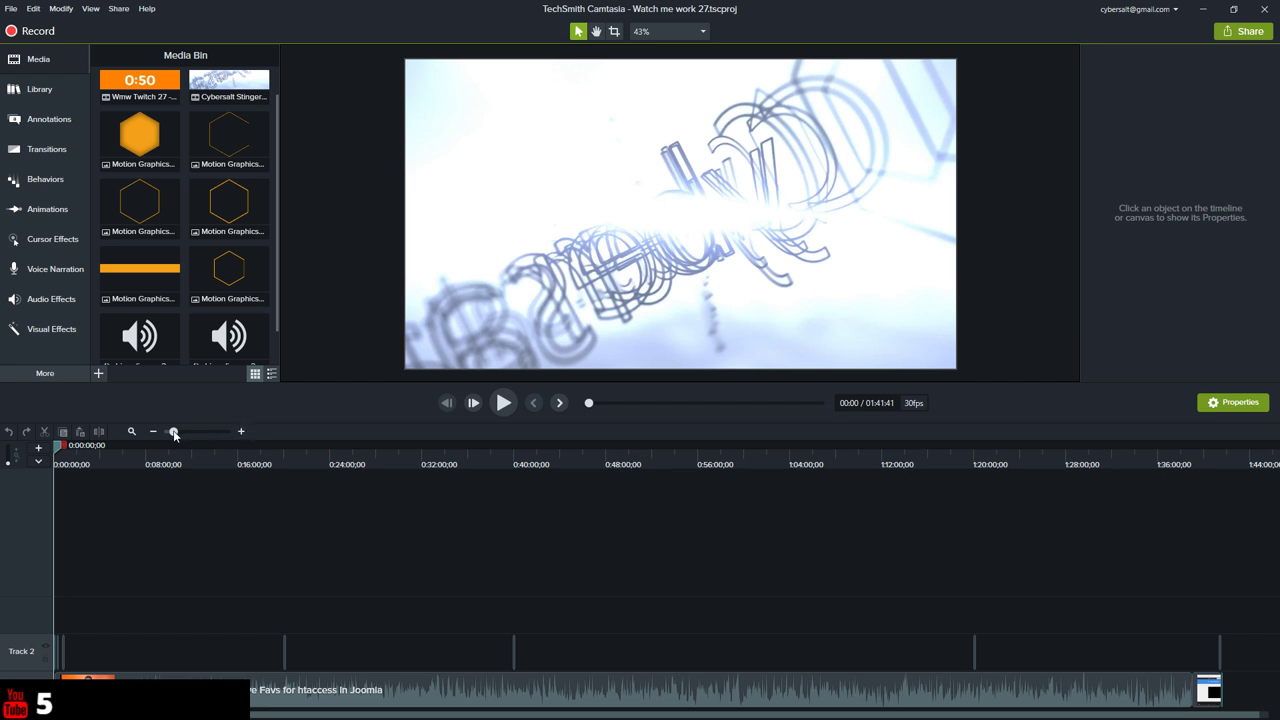
Add the Watch Me Work Cluster from the Basic Joomla library to a new track, starting at about 3 seconds.
{"action": "left_click_drag", "start_coordinate": [173, 431], "coordinate": [206, 435]}
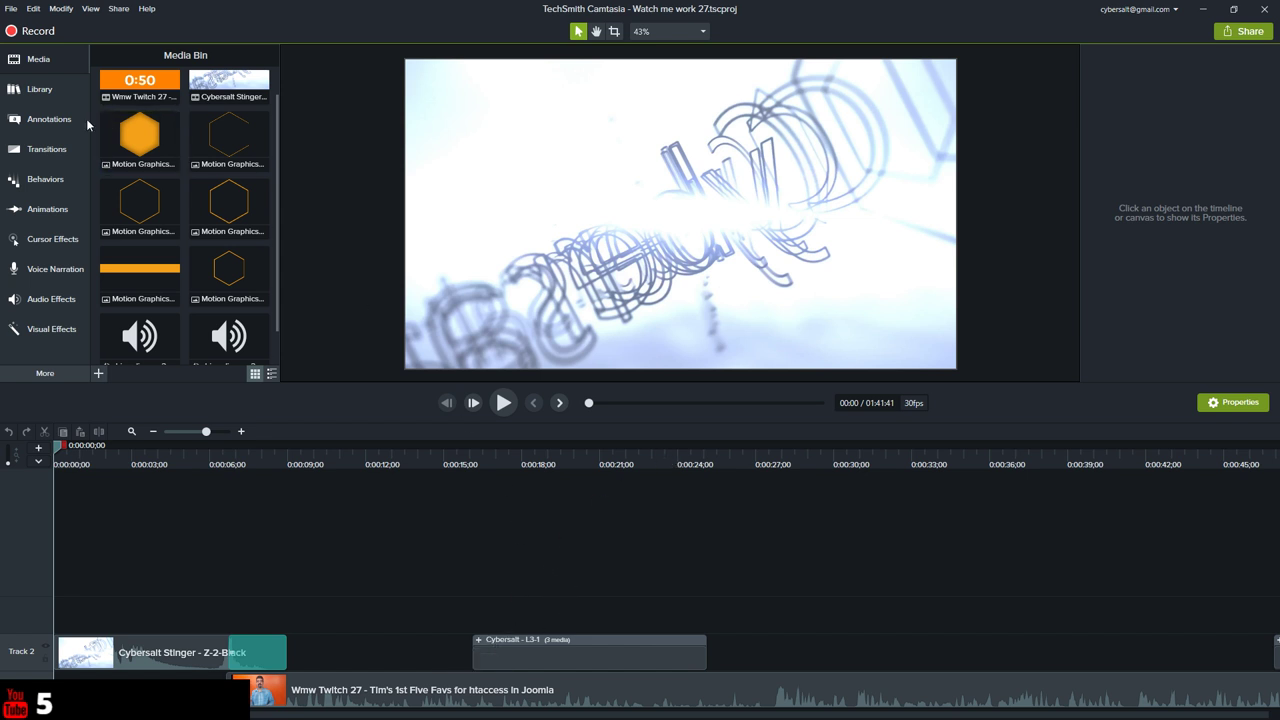
{"action": "left_click", "coordinate": [48, 94]}
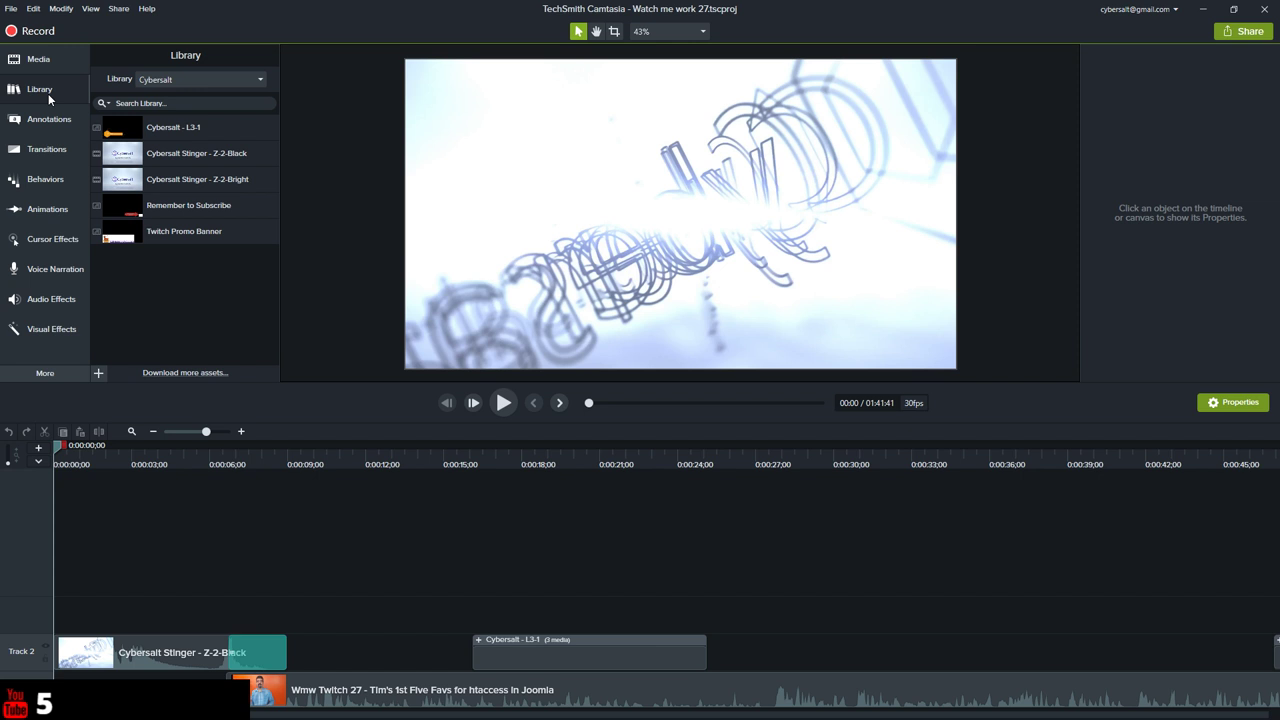
{"action": "left_click", "coordinate": [205, 80]}
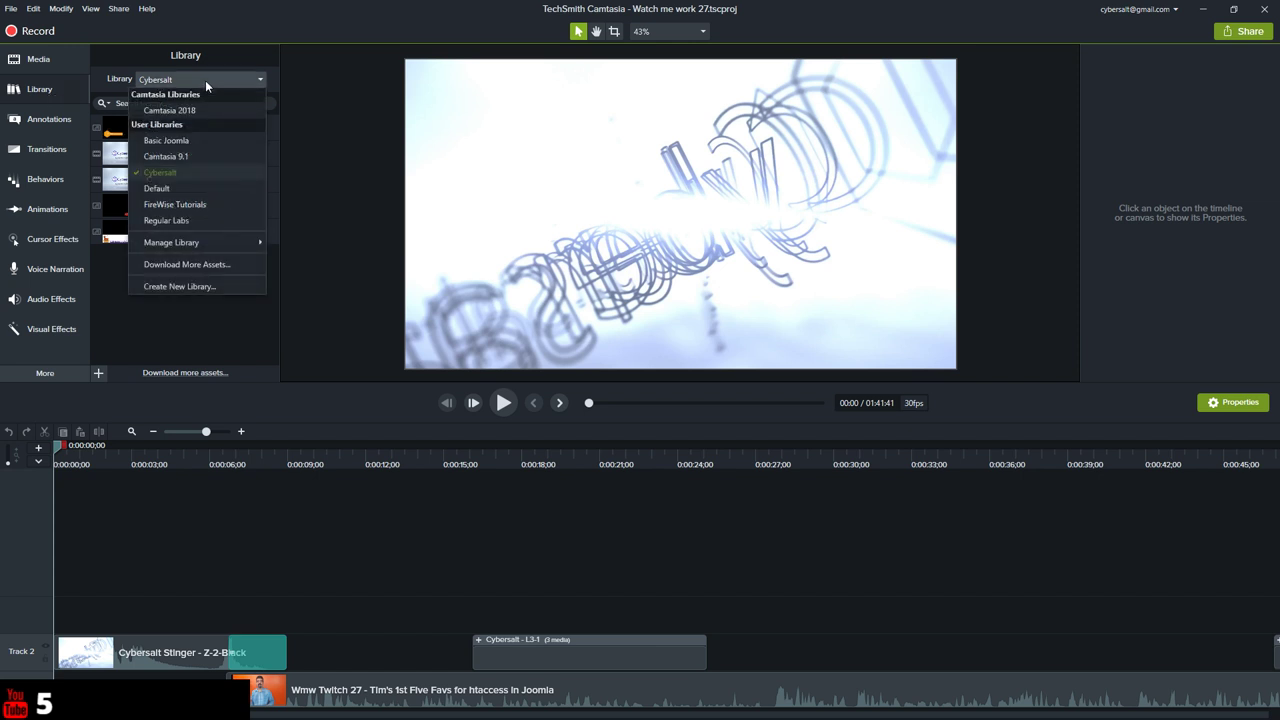
{"action": "left_click", "coordinate": [188, 140]}
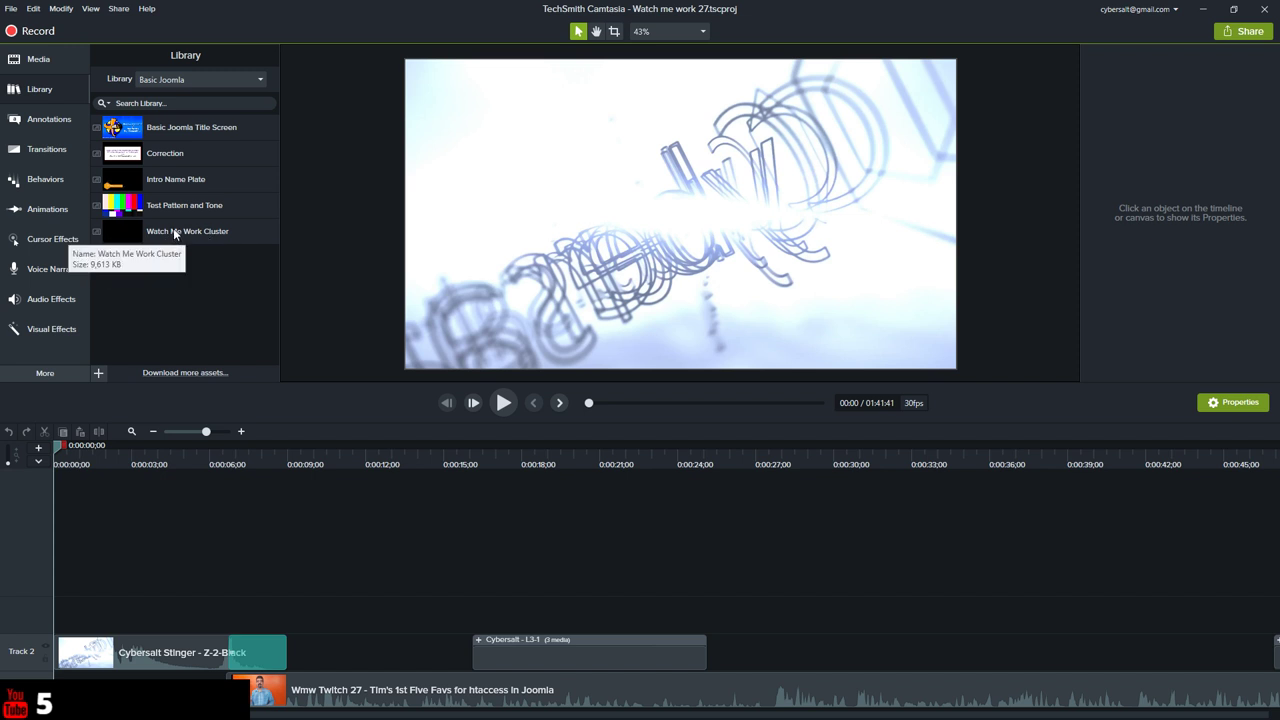
{"action": "left_click_drag", "start_coordinate": [175, 233], "coordinate": [126, 581]}
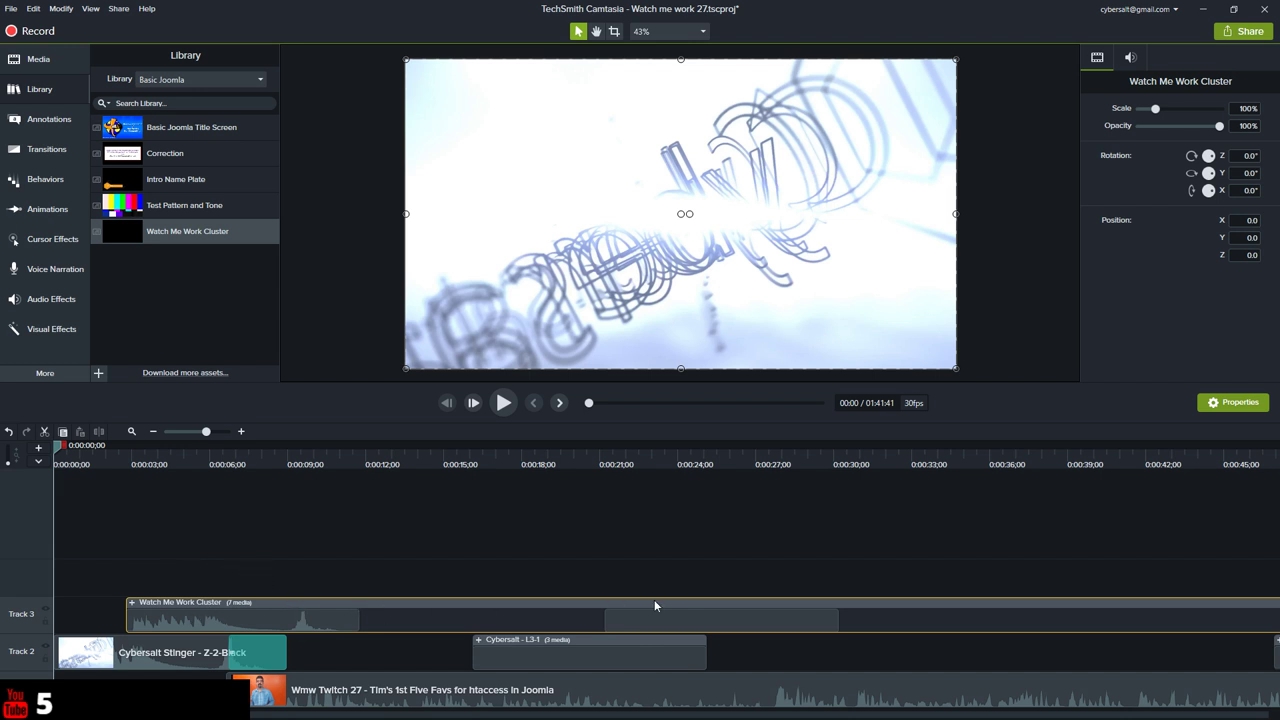
Scrub through the added cluster to view its name plate at about 0:28 and the subscribe callout at about 0:54.
{"action": "left_click", "coordinate": [791, 463]}
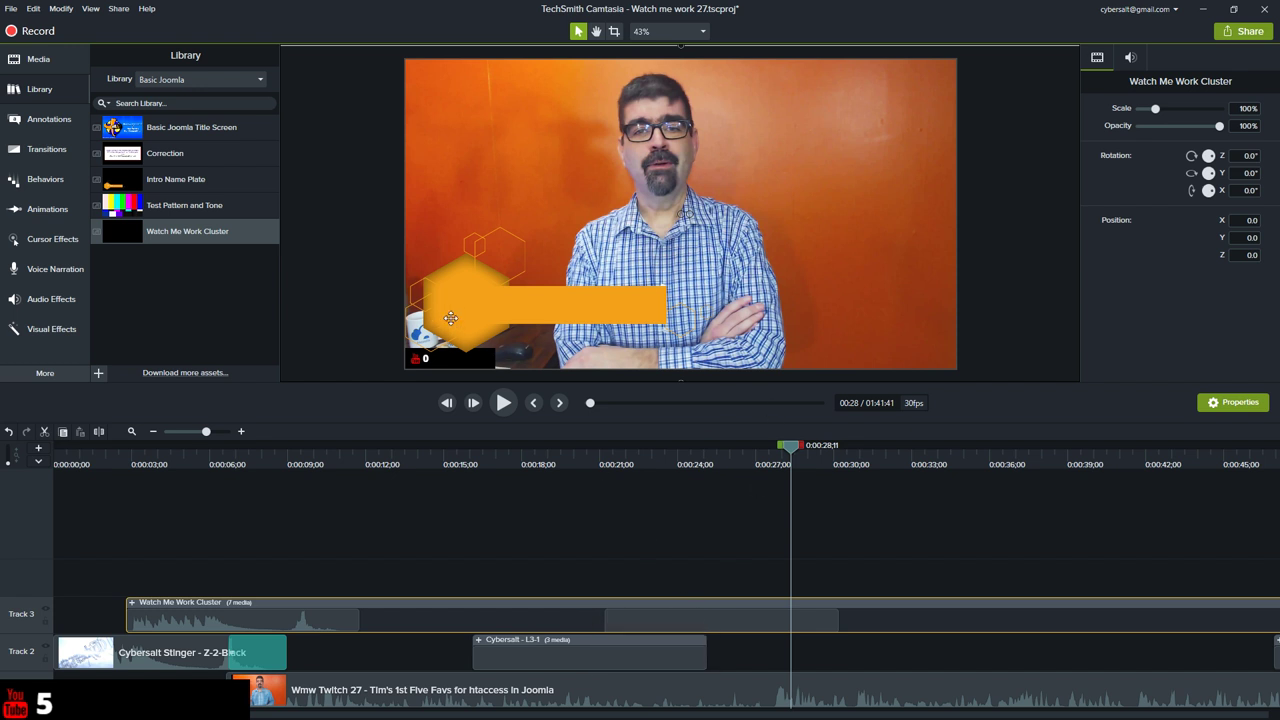
{"action": "left_click", "coordinate": [787, 454]}
{"action": "mouse_move", "coordinate": [787, 454]}
{"action": "left_mouse_down"}
{"action": "mouse_move", "coordinate": [630, 463]}
{"action": "mouse_move", "coordinate": [787, 473]}
{"action": "left_mouse_up"}
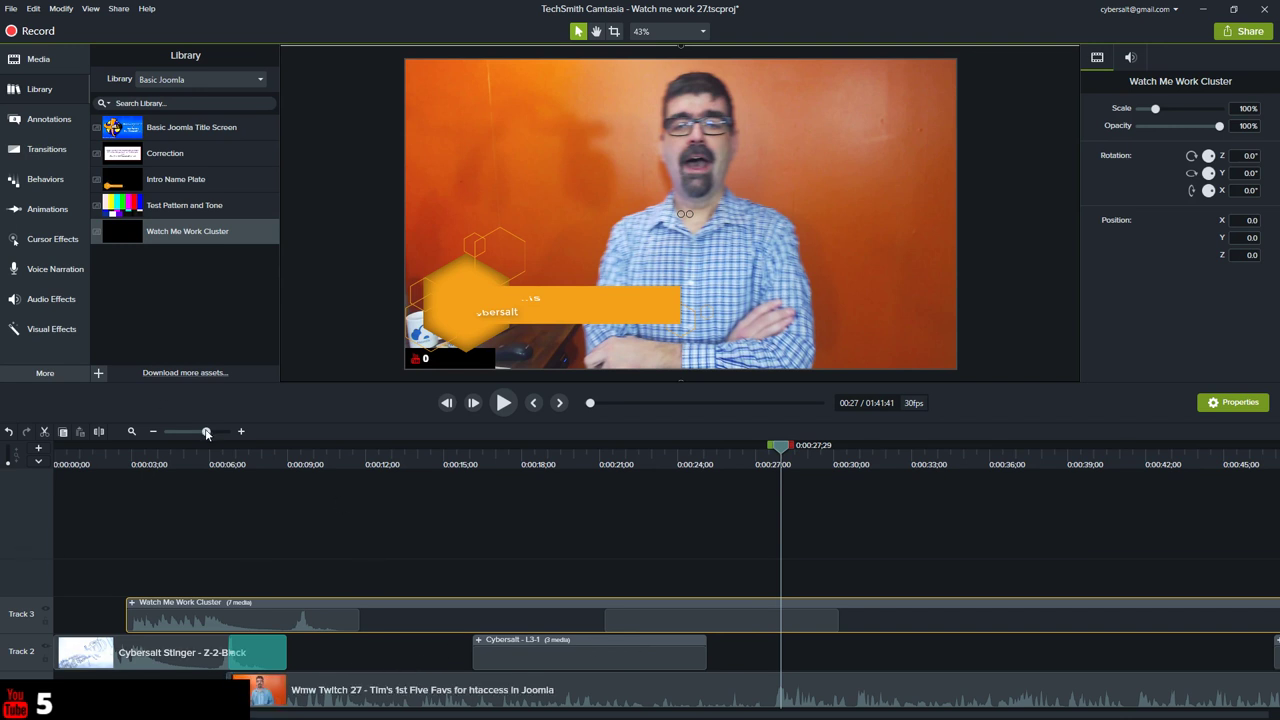
{"action": "left_click_drag", "start_coordinate": [206, 432], "coordinate": [112, 456]}
{"action": "left_click", "coordinate": [124, 460]}
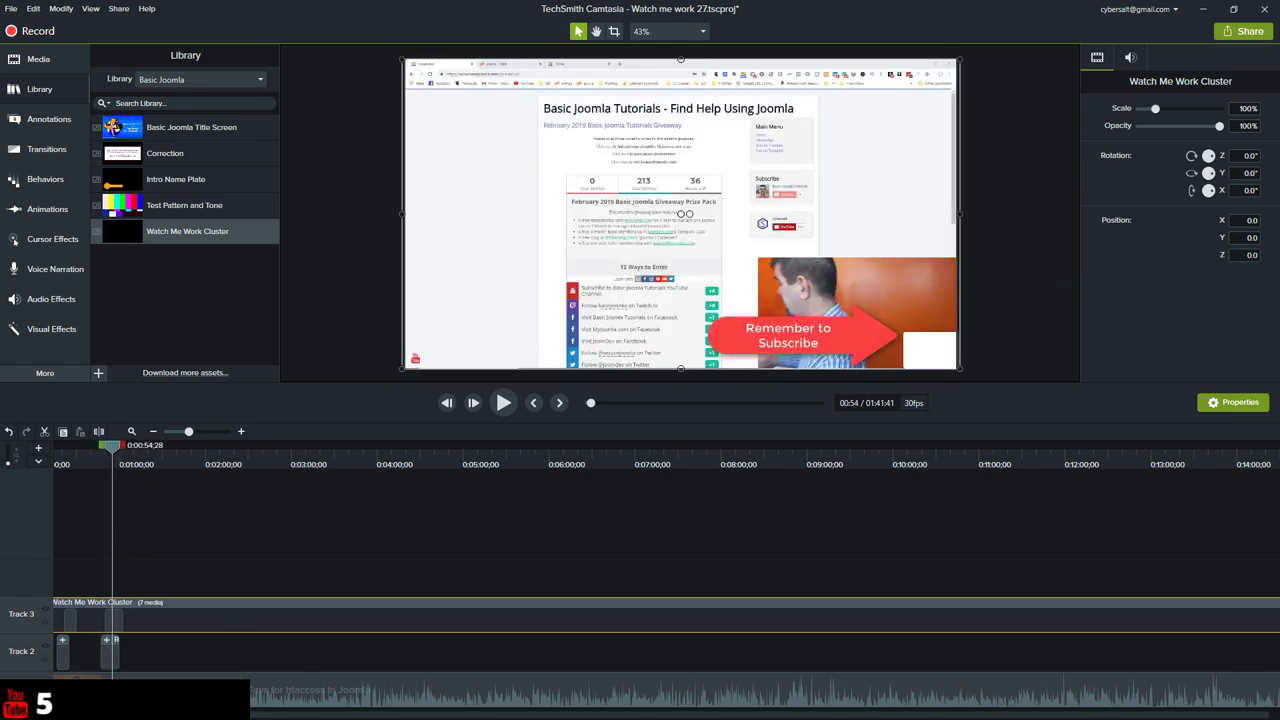
Open the Watch Me Work Cluster group and move its Remember to Subscribe clip to start at about 1:25.
{"action": "scroll", "coordinate": [666, 560], "scroll_direction": "left", "scroll_amount": 1}
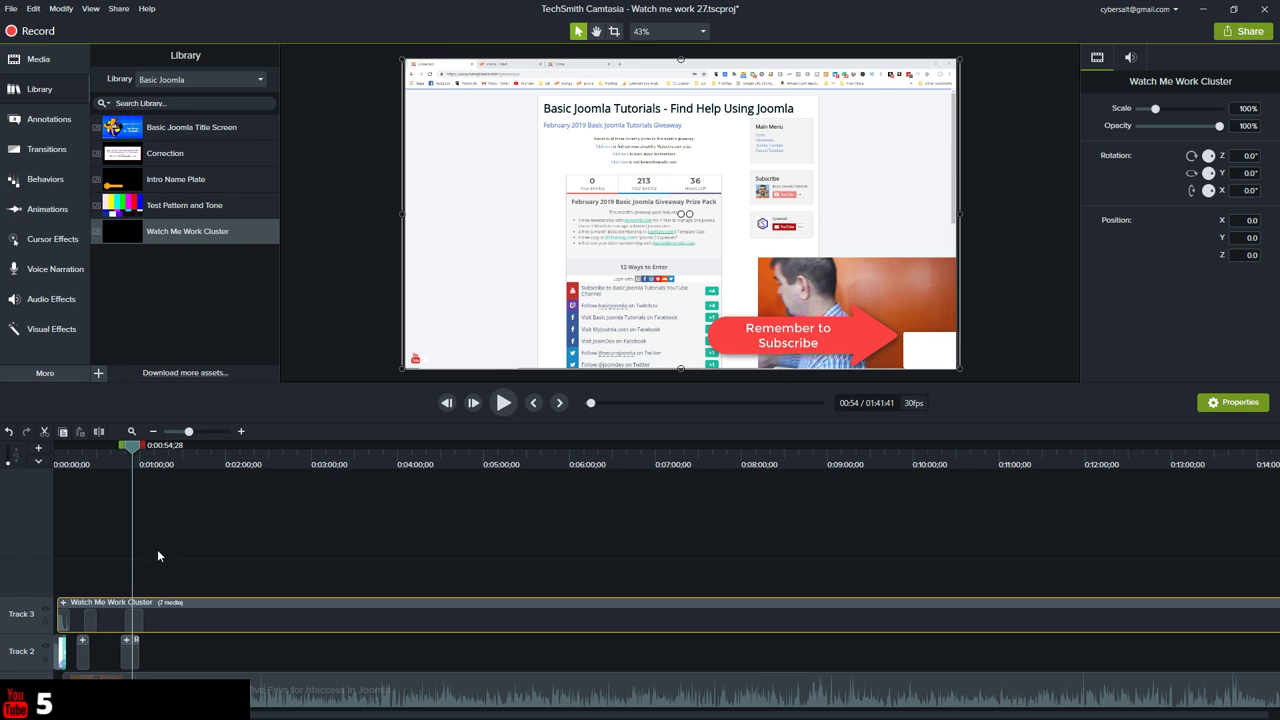
{"action": "right_click", "coordinate": [240, 606]}
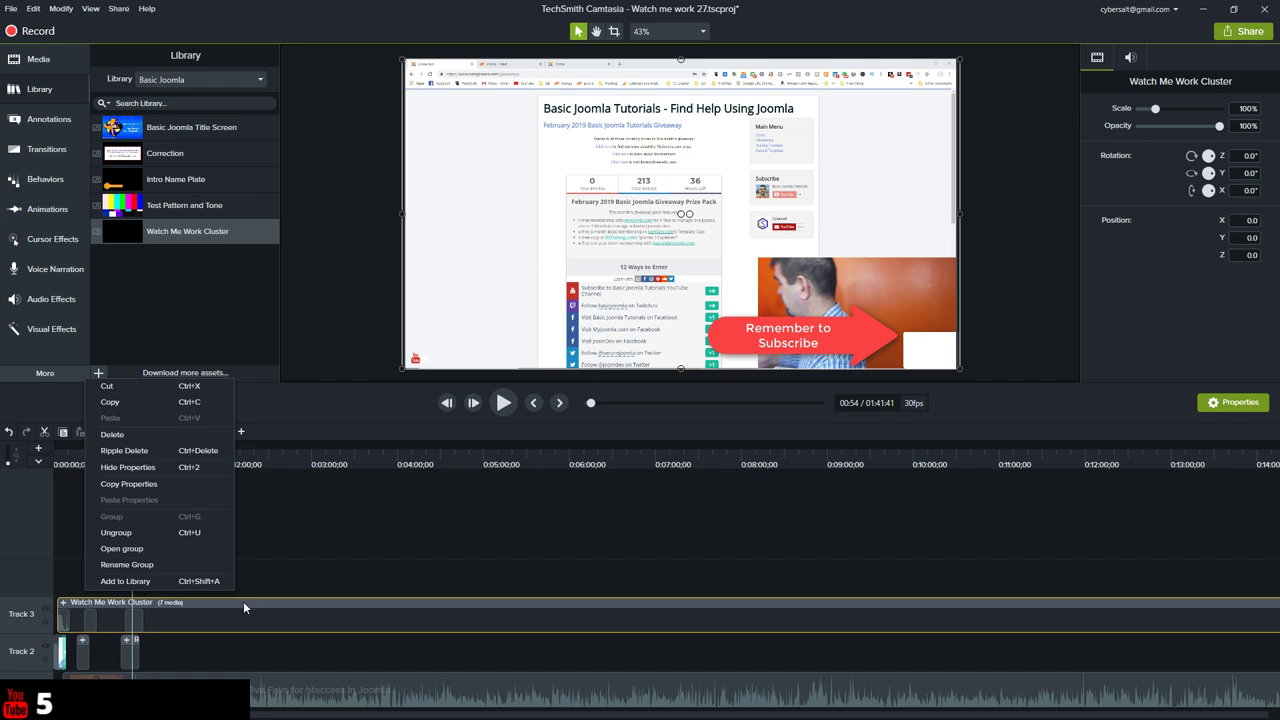
{"action": "left_click", "coordinate": [145, 549]}
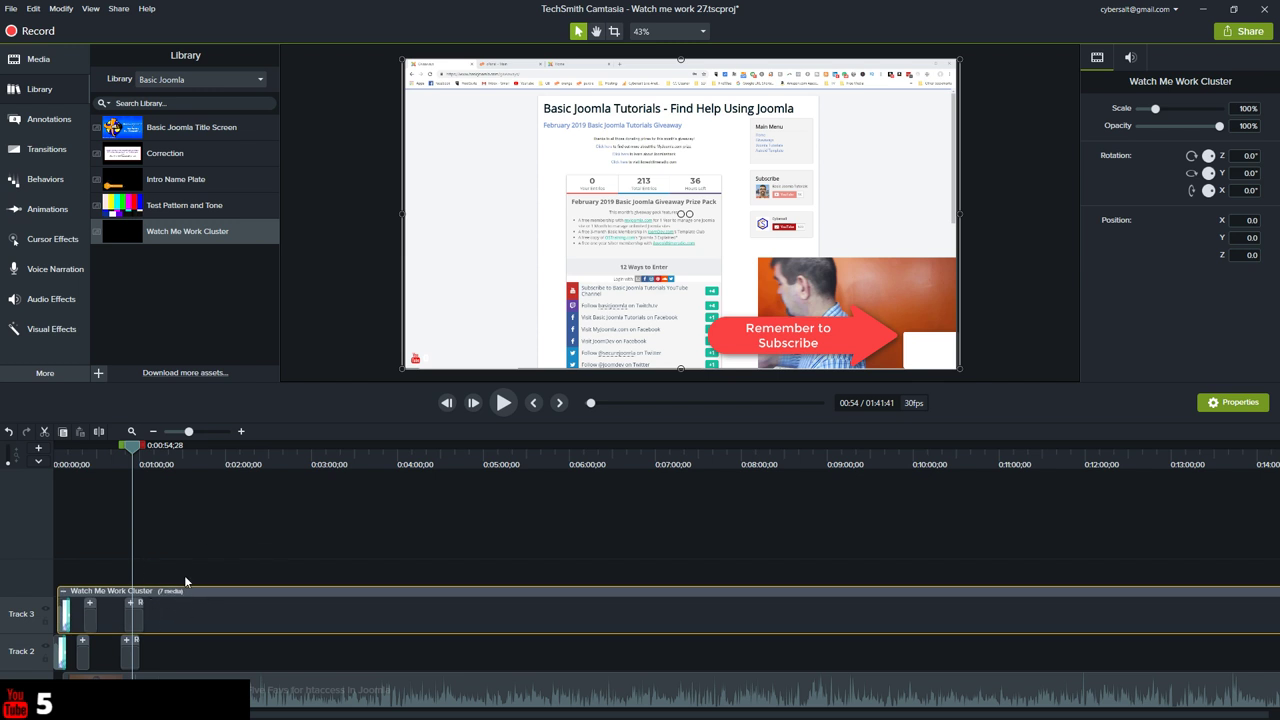
{"action": "left_click_drag", "start_coordinate": [189, 431], "coordinate": [203, 433]}
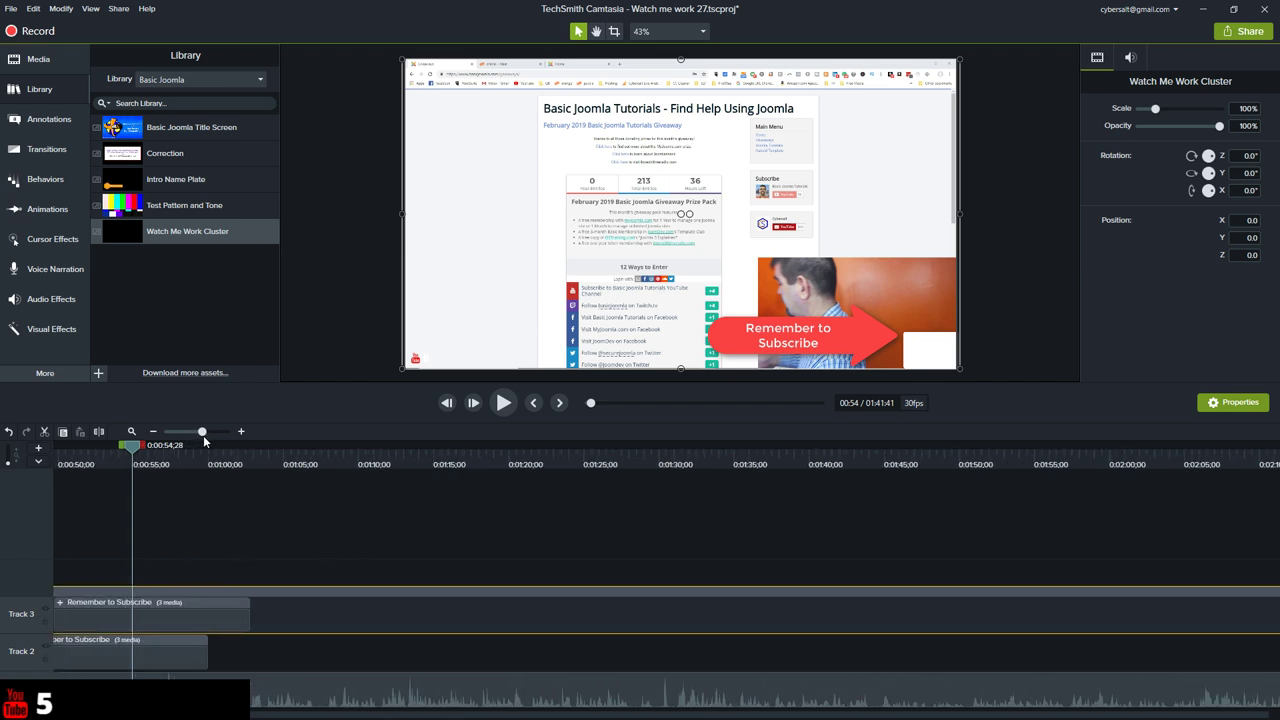
{"action": "left_click_drag", "start_coordinate": [140, 607], "coordinate": [666, 607]}
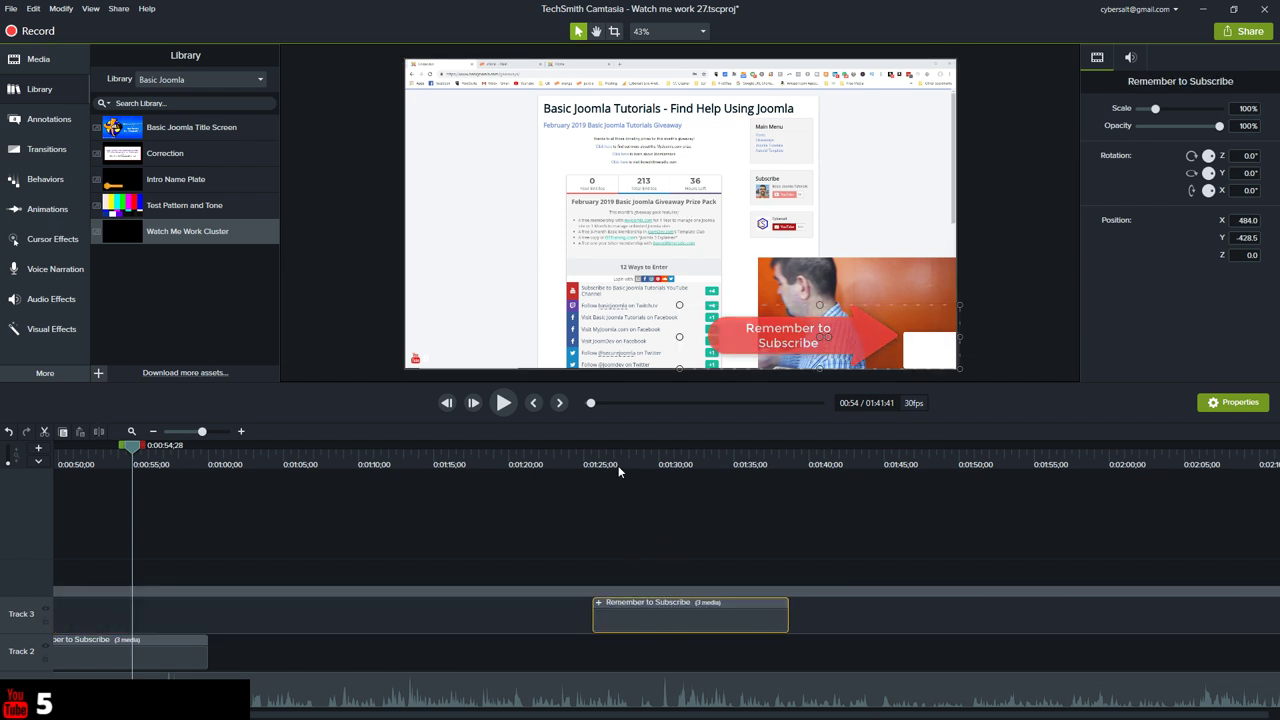
Play the moved Remember to Subscribe clip from about 1:25 to 1:29, then return the playhead to about 1:00.
{"action": "left_click_drag", "start_coordinate": [536, 456], "coordinate": [587, 453]}
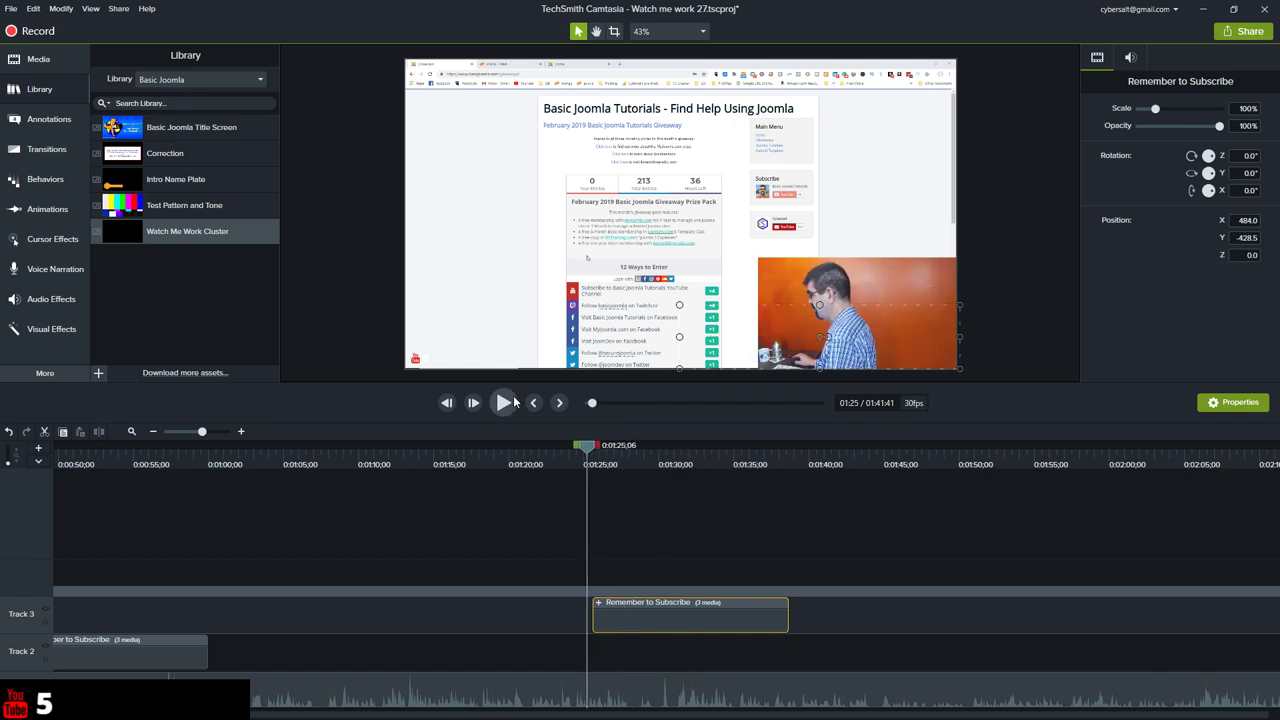
{"action": "left_click", "coordinate": [505, 402]}
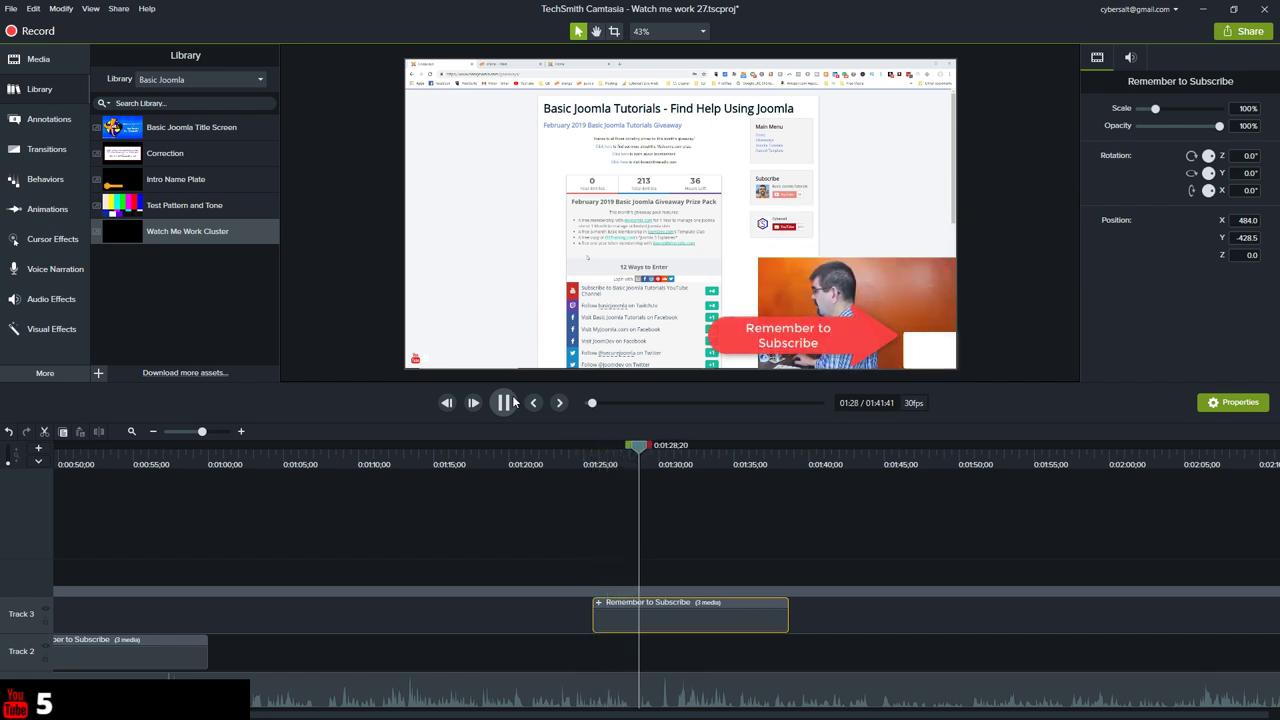
{"action": "left_click", "coordinate": [513, 402]}
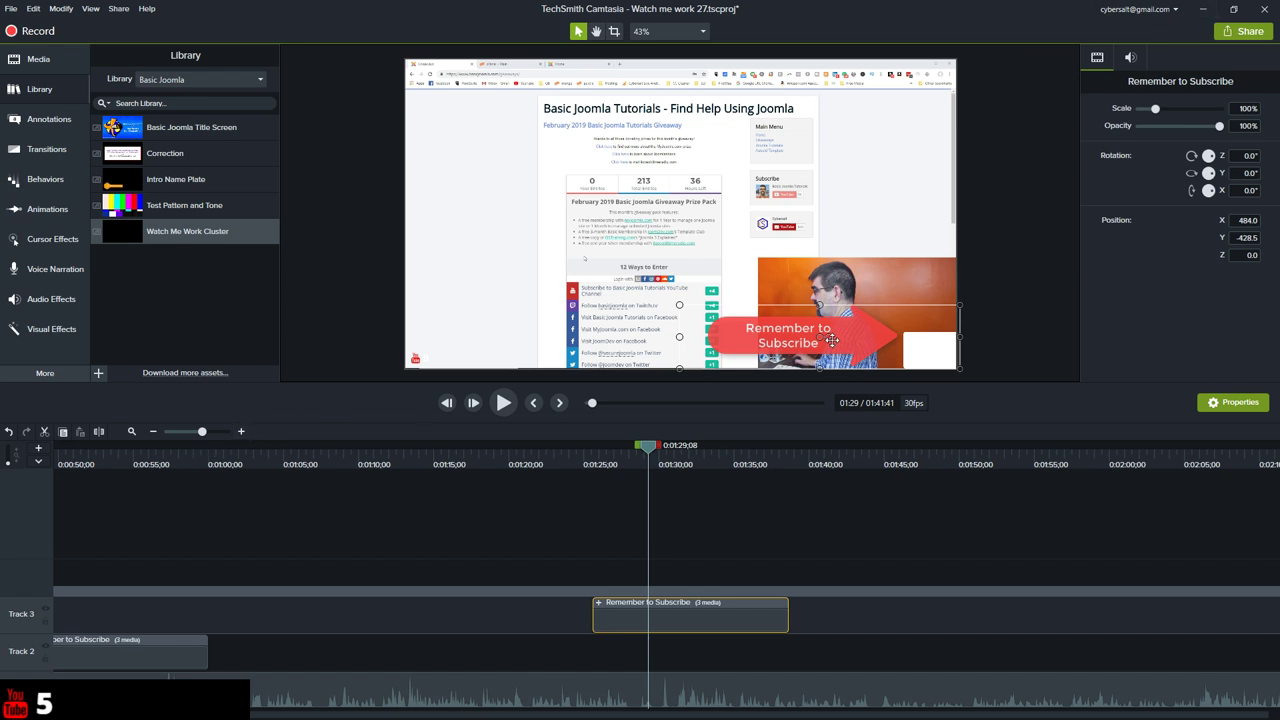
{"action": "left_click_drag", "start_coordinate": [648, 447], "coordinate": [189, 437]}
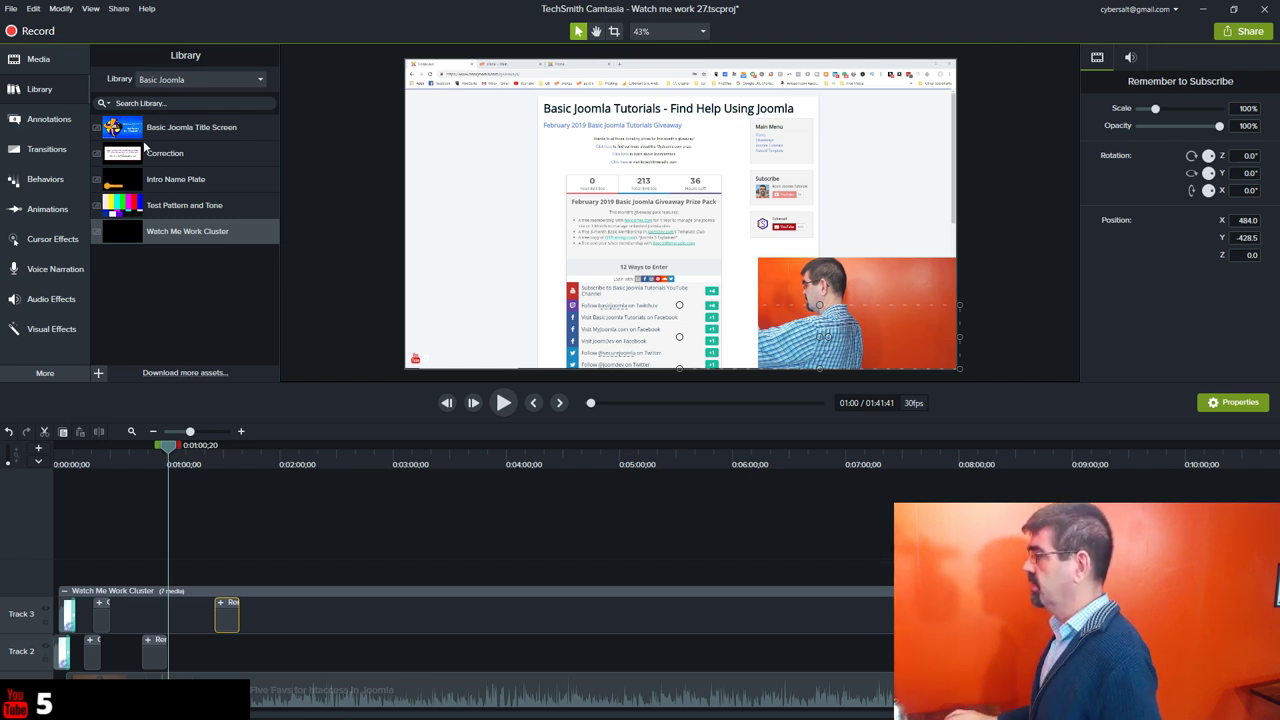
Switch to Chrome, search for "davinci resolve" in a new tab and view Blackmagic Design's DaVinci Resolve 15 product page.
{"action": "left_click", "coordinate": [1204, 9]}
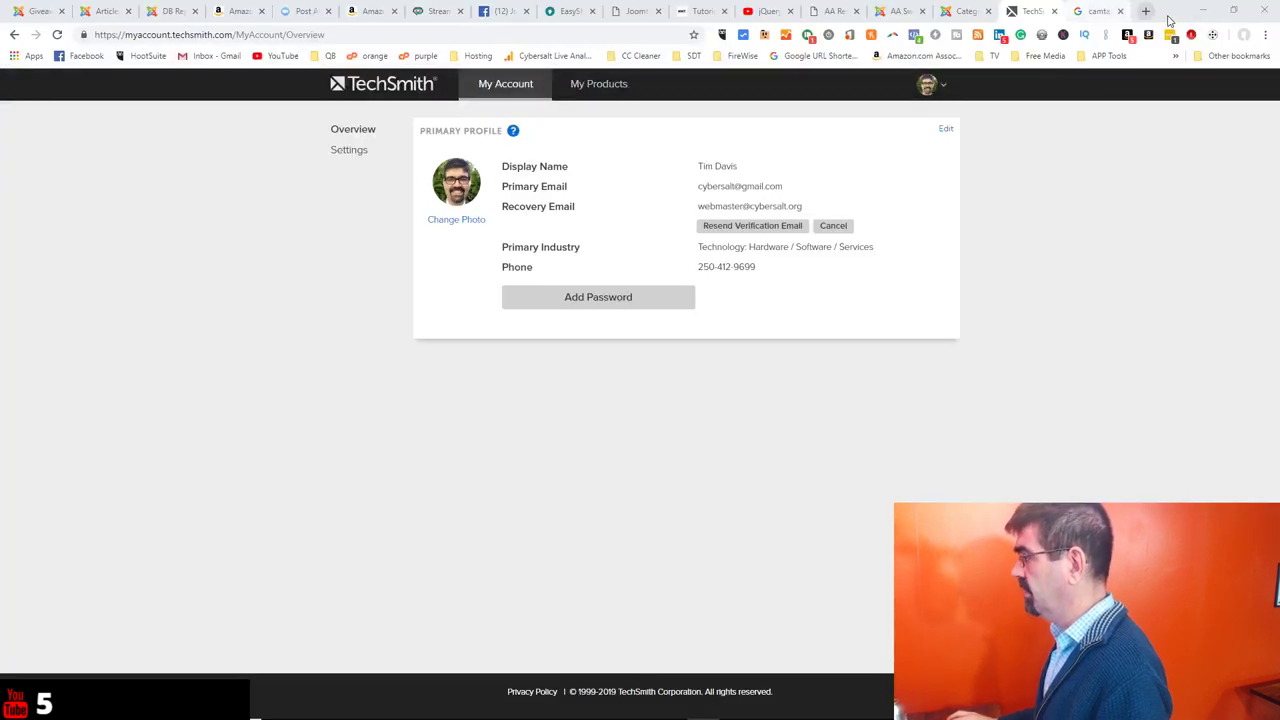
{"action": "left_click", "coordinate": [1146, 11]}
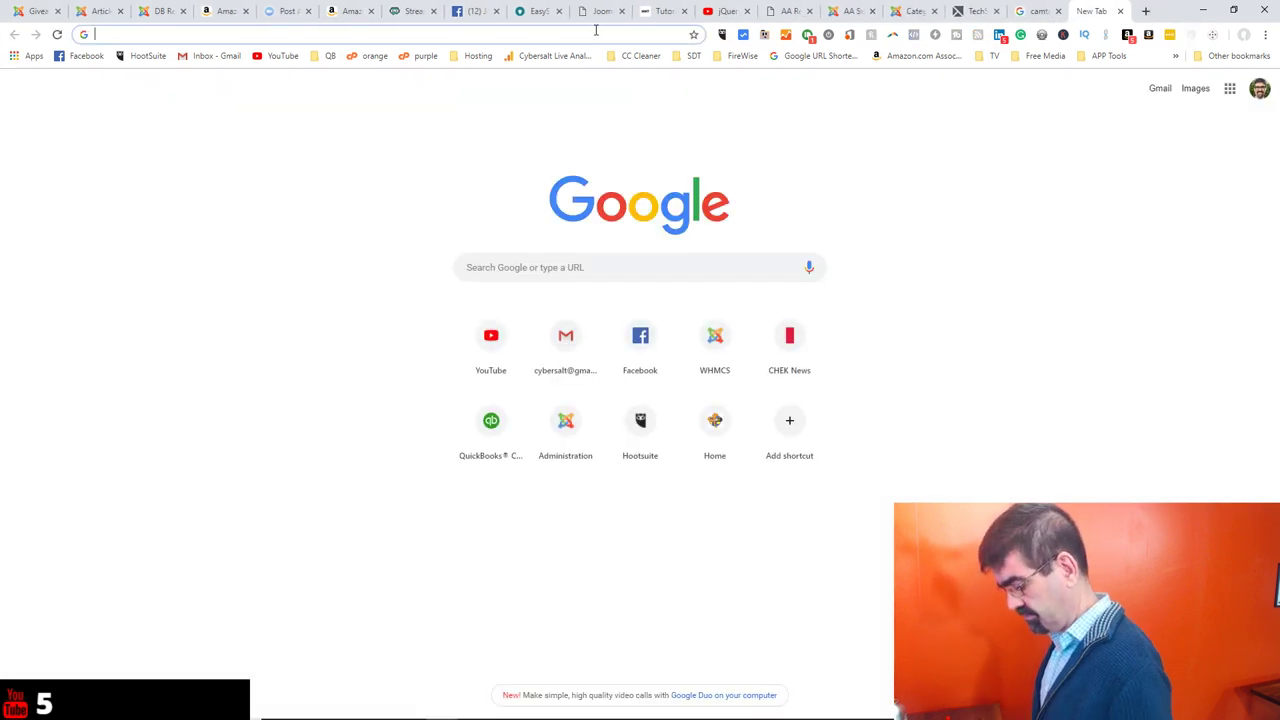
{"action": "type", "text": "davinci res"}
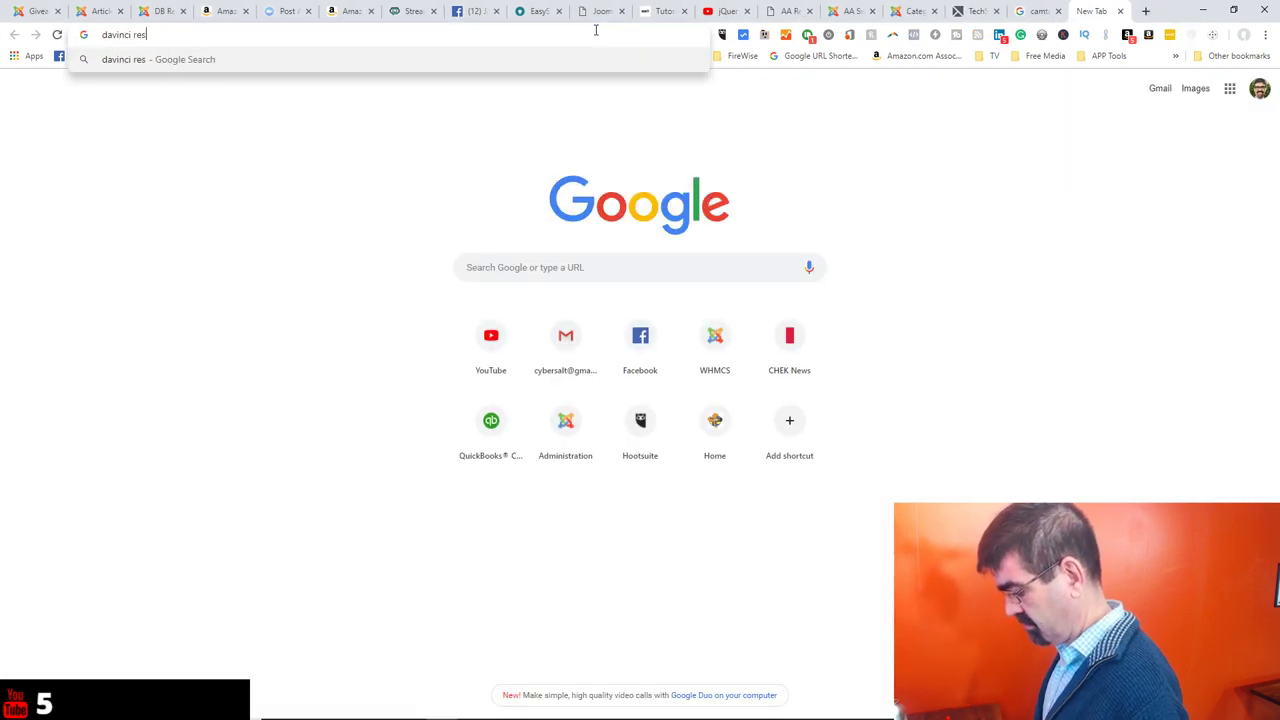
{"action": "type", "text": "olve"}
{"action": "key", "text": "Return"}
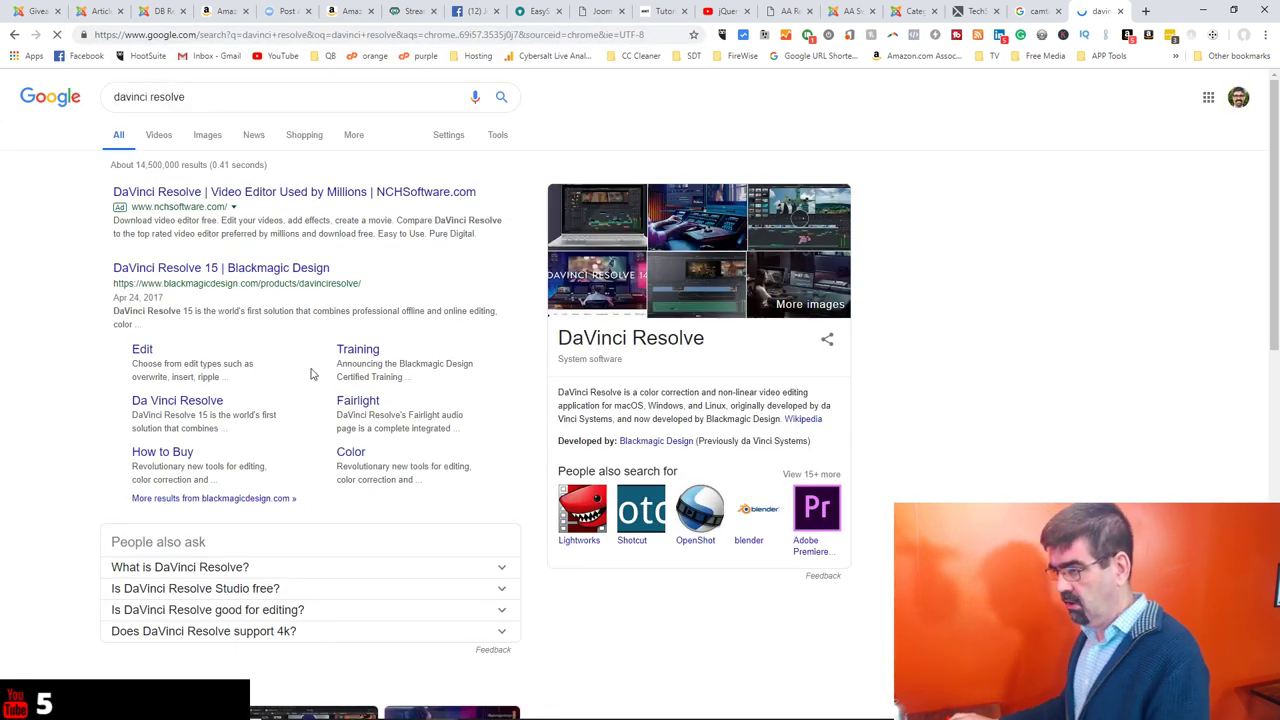
{"action": "left_click", "coordinate": [247, 270]}
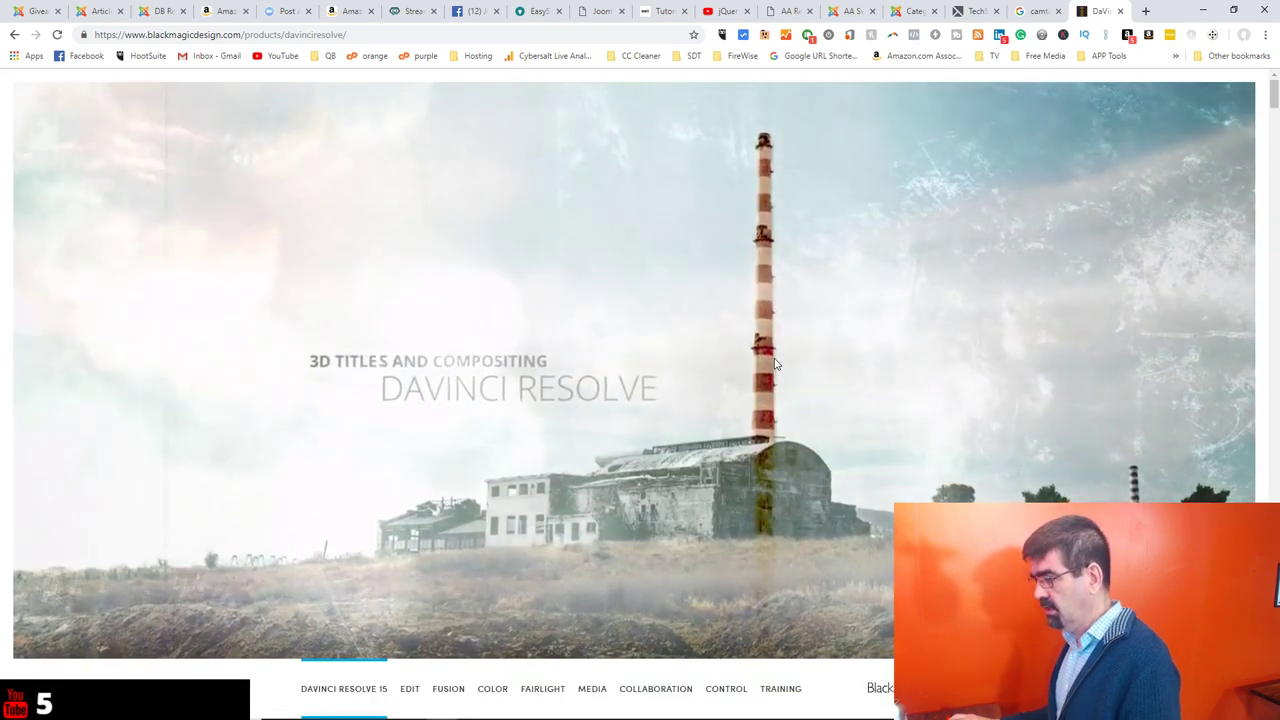
{"action": "scroll", "coordinate": [777, 367], "scroll_direction": "down", "scroll_amount": 3}
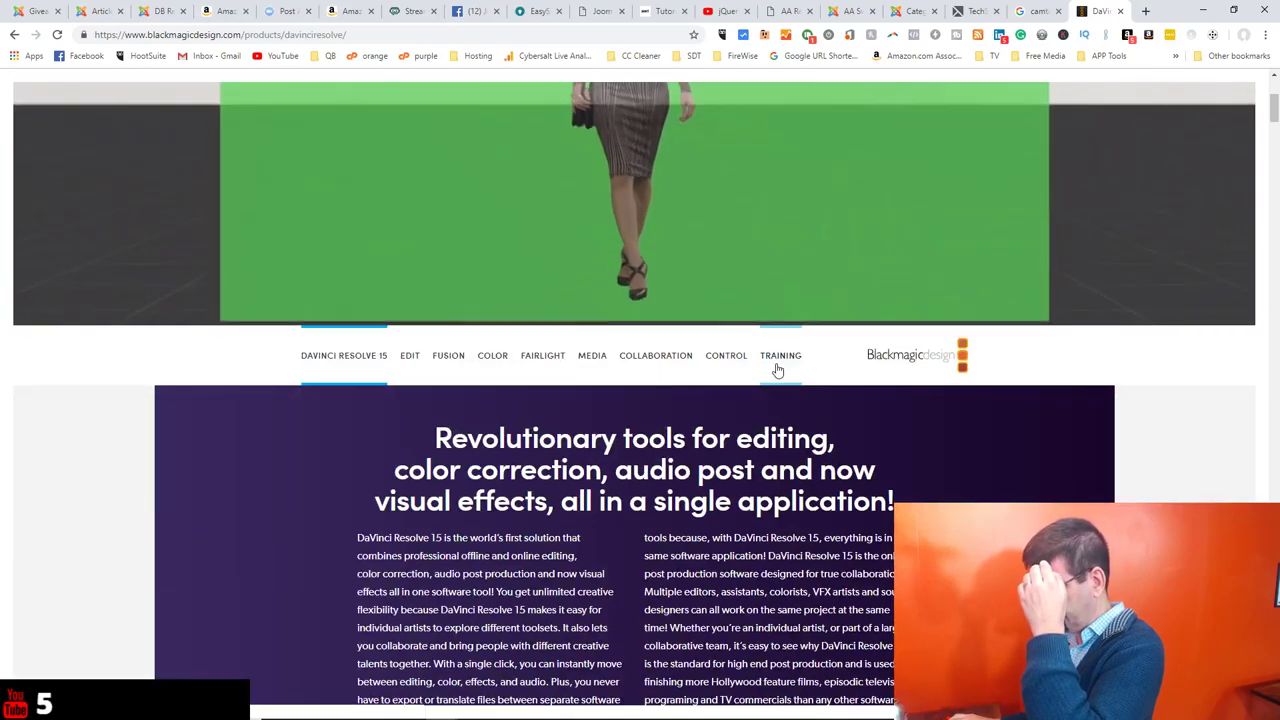
Read through the DaVinci Resolve 15 product page from its introduction to the No Monthly Cloud Licensing section.
{"action": "scroll", "coordinate": [777, 370], "scroll_direction": "up", "scroll_amount": 3}
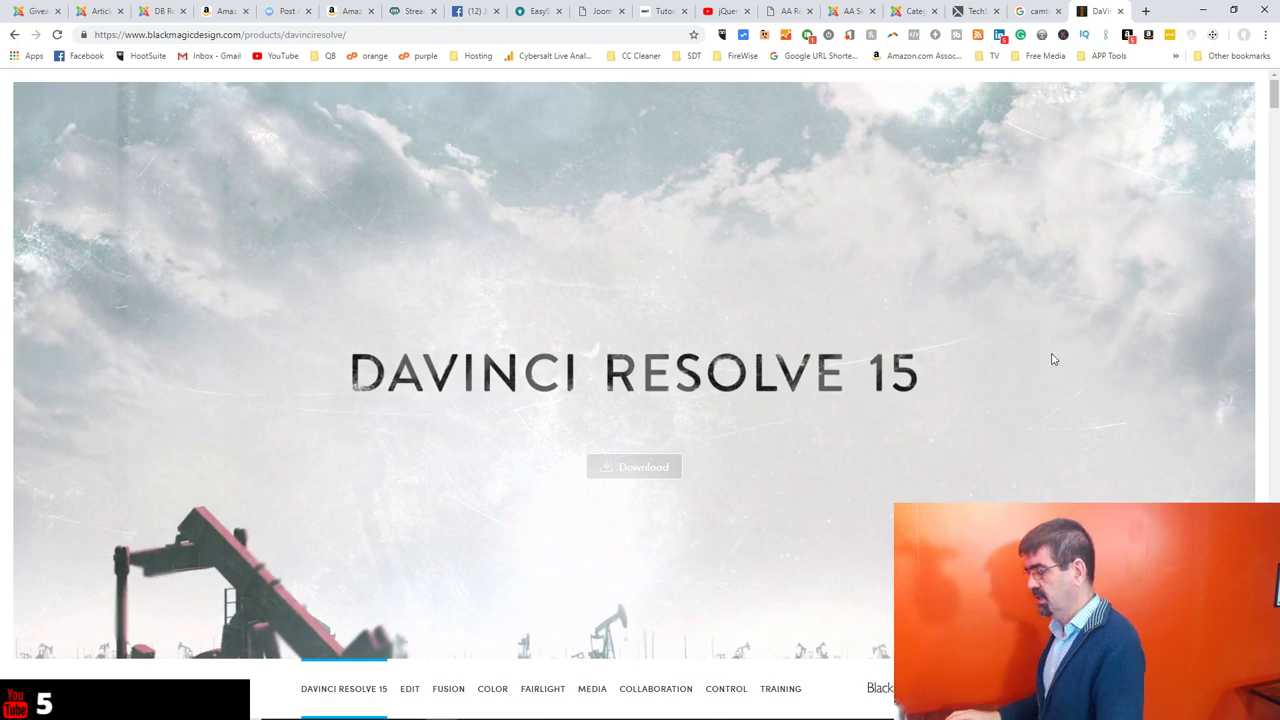
{"action": "scroll", "coordinate": [1008, 410], "scroll_direction": "down", "scroll_amount": 7}
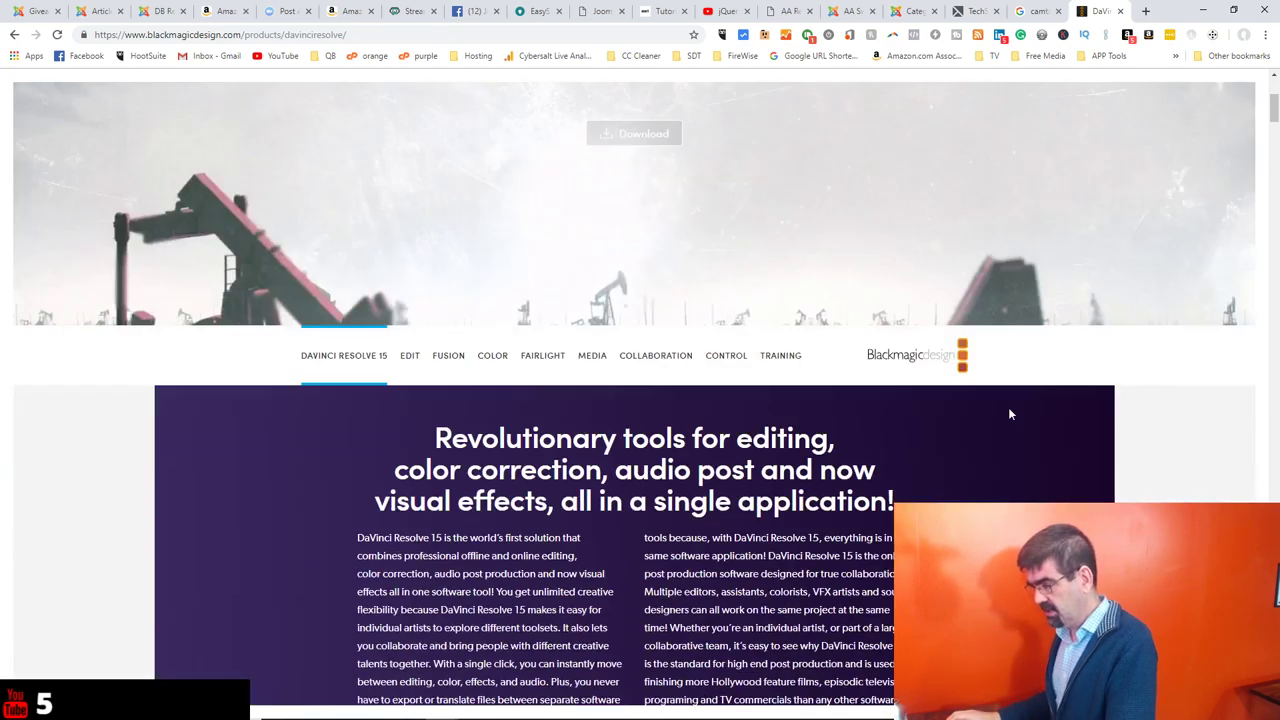
{"action": "scroll", "coordinate": [1009, 415], "scroll_direction": "down", "scroll_amount": 4}
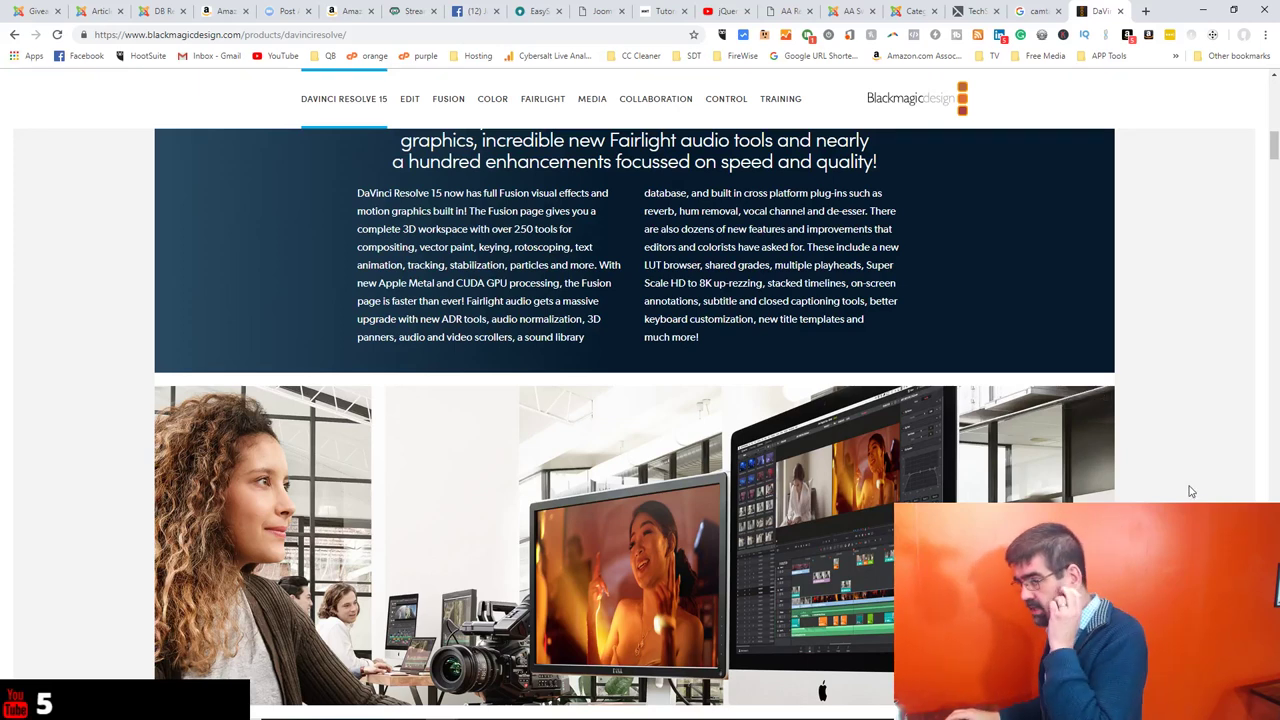
{"action": "scroll", "coordinate": [1190, 491], "scroll_direction": "down", "scroll_amount": 7}
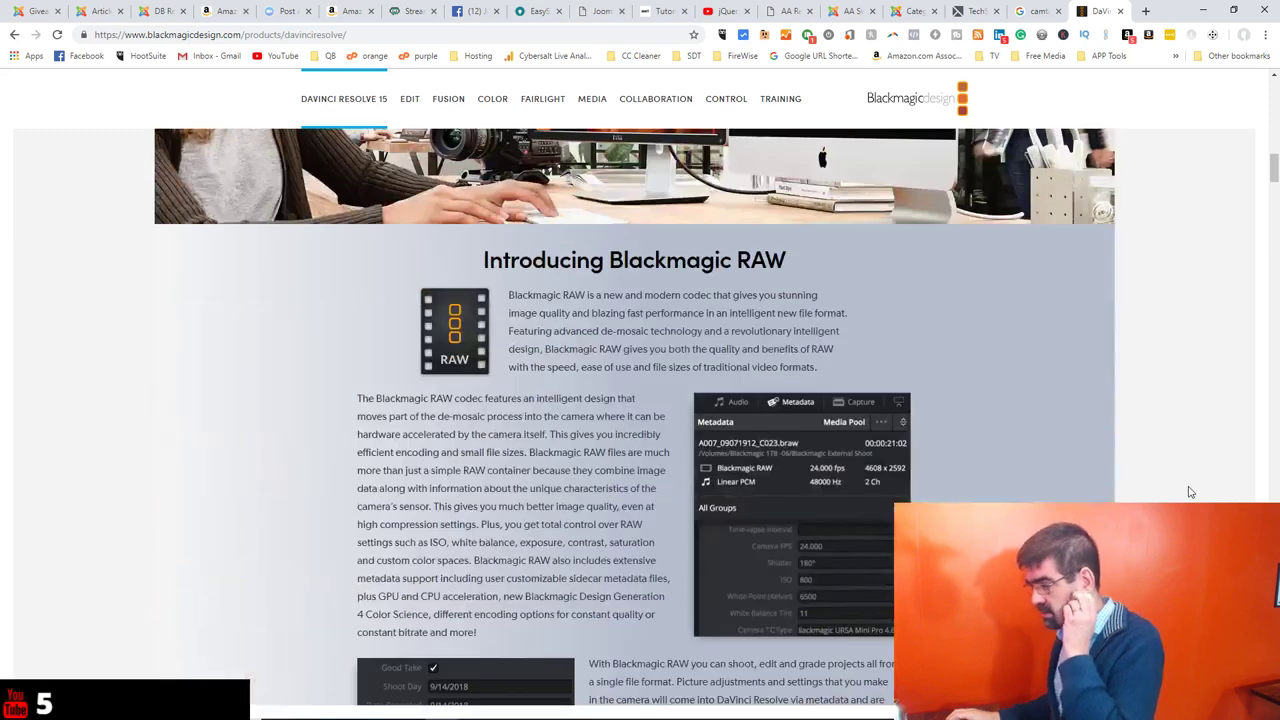
{"action": "scroll", "coordinate": [1190, 491], "scroll_direction": "down", "scroll_amount": 5}
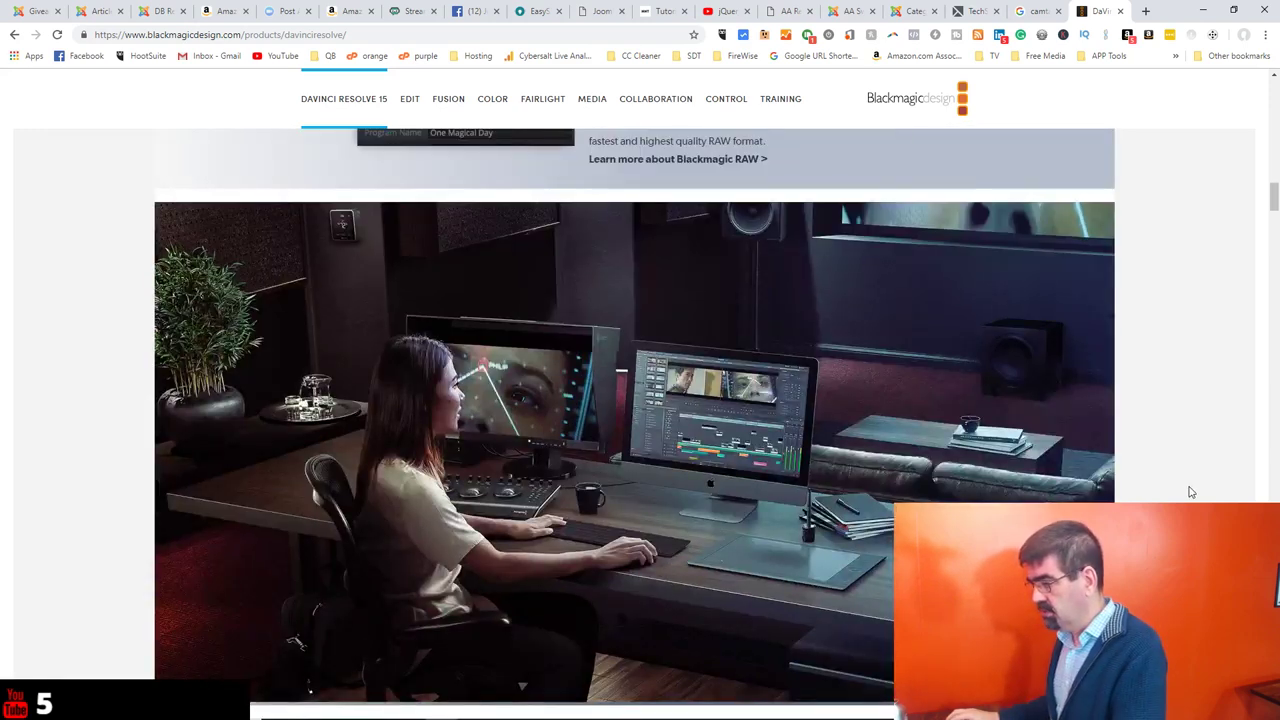
{"action": "scroll", "coordinate": [1190, 491], "scroll_direction": "down", "scroll_amount": 2}
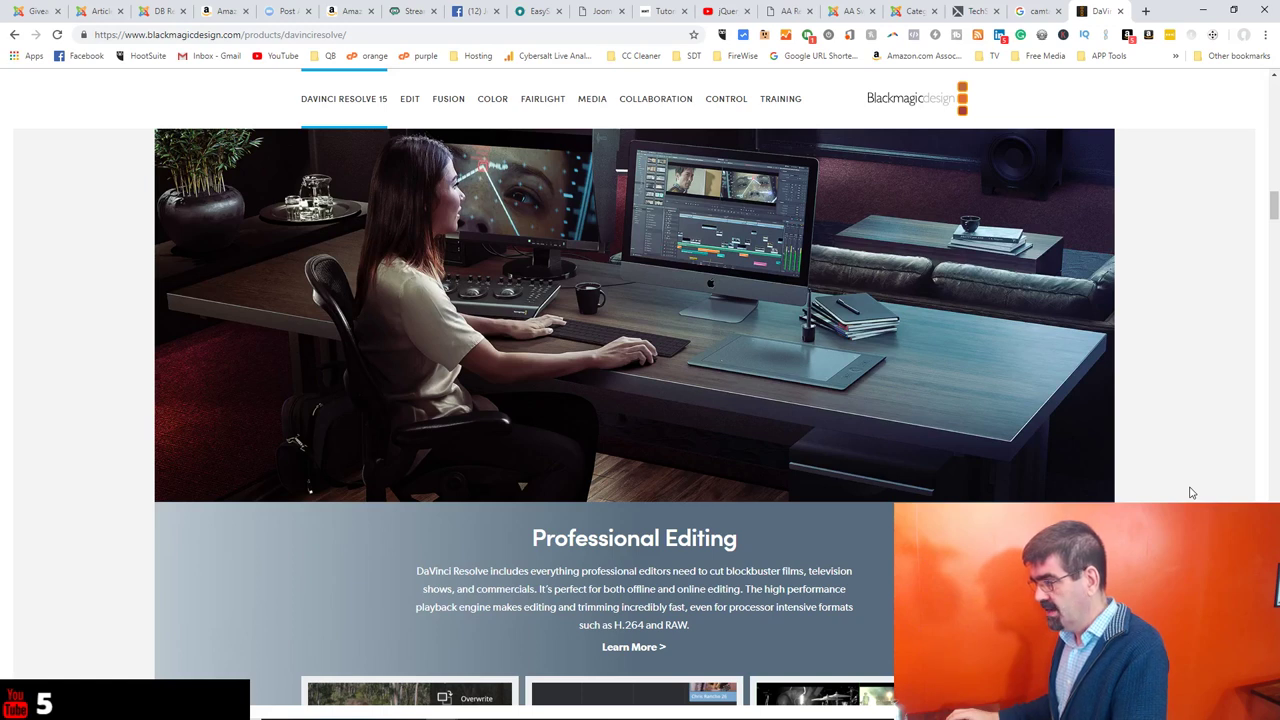
{"action": "scroll", "coordinate": [1192, 492], "scroll_direction": "down", "scroll_amount": 10}
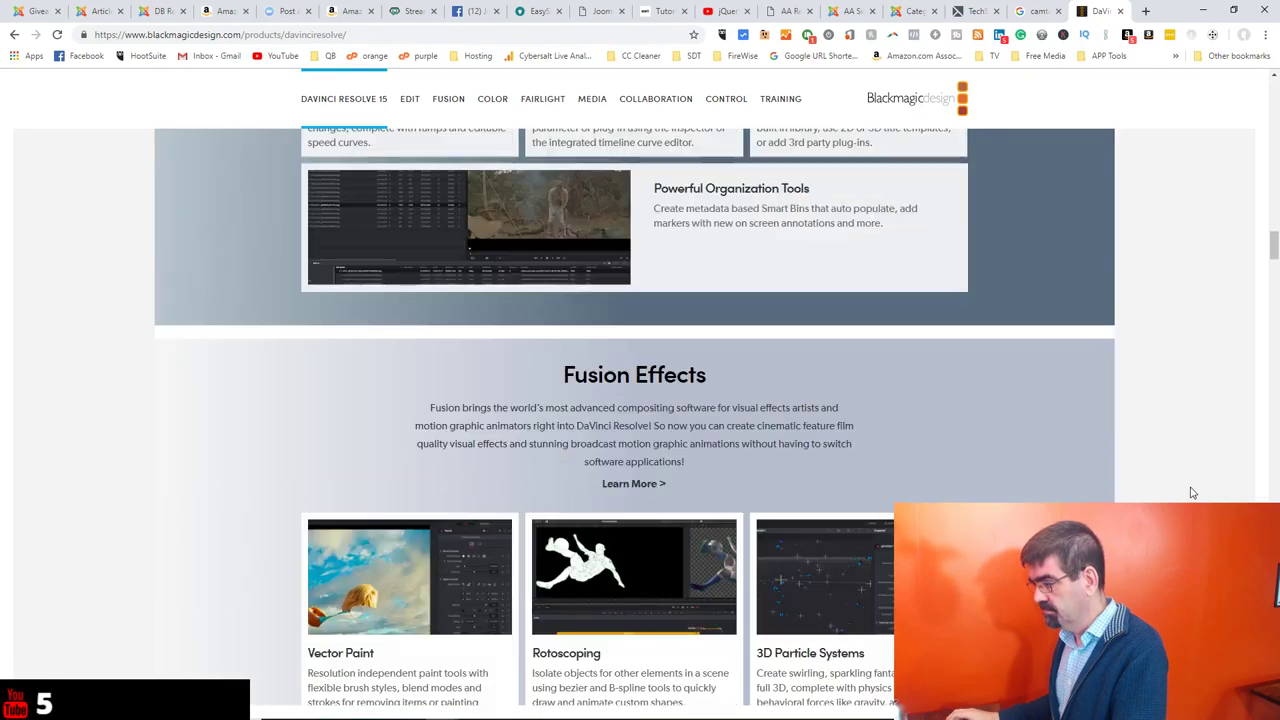
{"action": "scroll", "coordinate": [1192, 492], "scroll_direction": "down", "scroll_amount": 3}
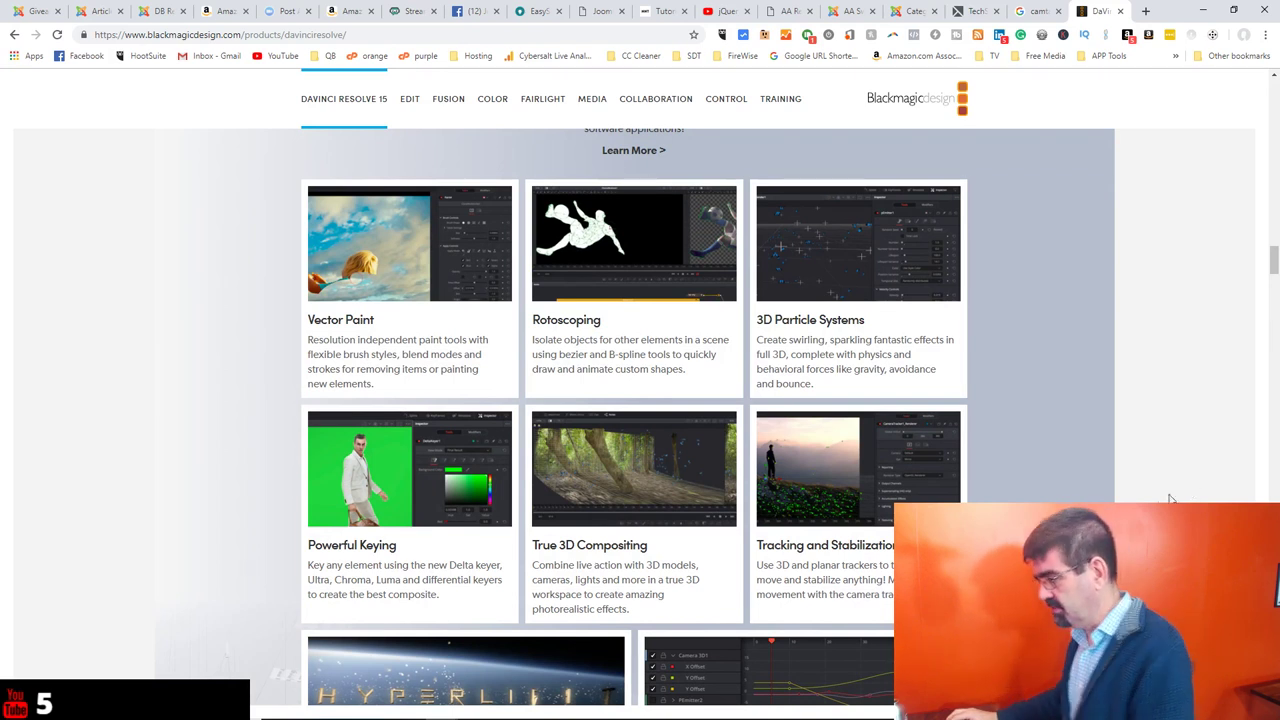
{"action": "scroll", "coordinate": [1192, 492], "scroll_direction": "down", "scroll_amount": 4}
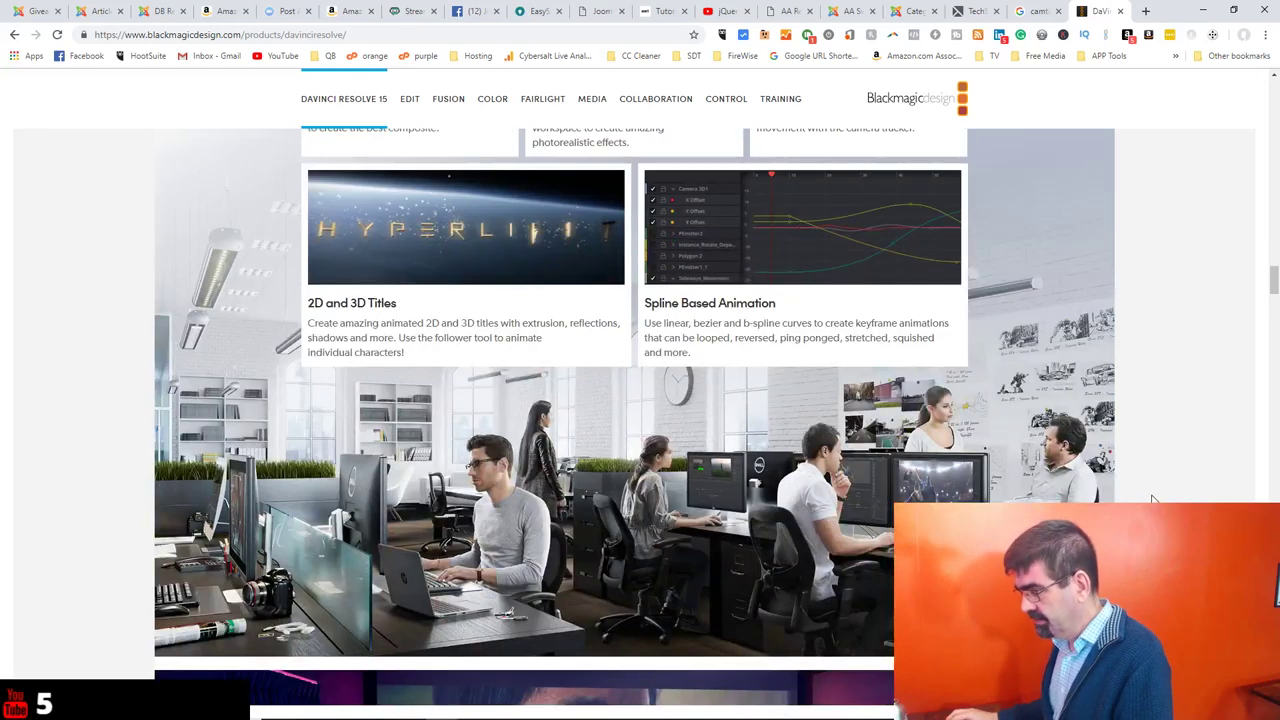
{"action": "scroll", "coordinate": [1153, 499], "scroll_direction": "down", "scroll_amount": 3}
{"action": "scroll", "coordinate": [1153, 499], "scroll_direction": "down", "scroll_amount": 4}
{"action": "scroll", "coordinate": [1153, 499], "scroll_direction": "down", "scroll_amount": 18}
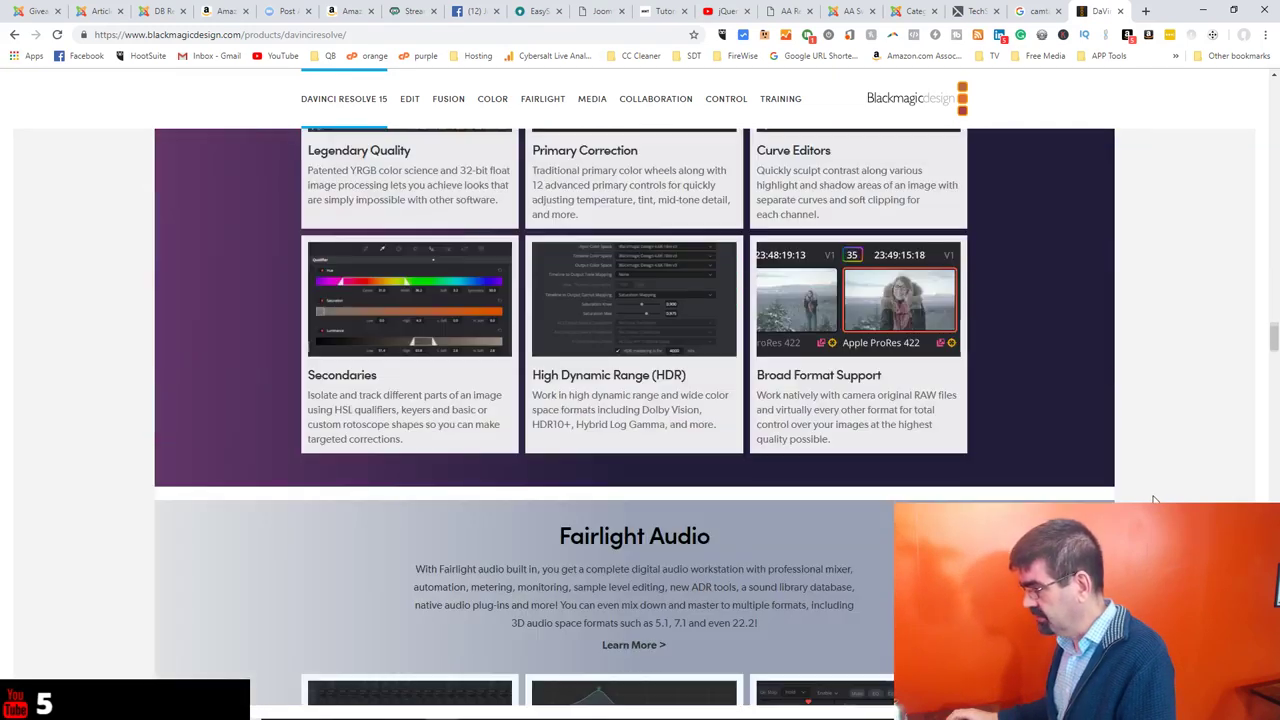
{"action": "scroll", "coordinate": [1153, 499], "scroll_direction": "down", "scroll_amount": 6}
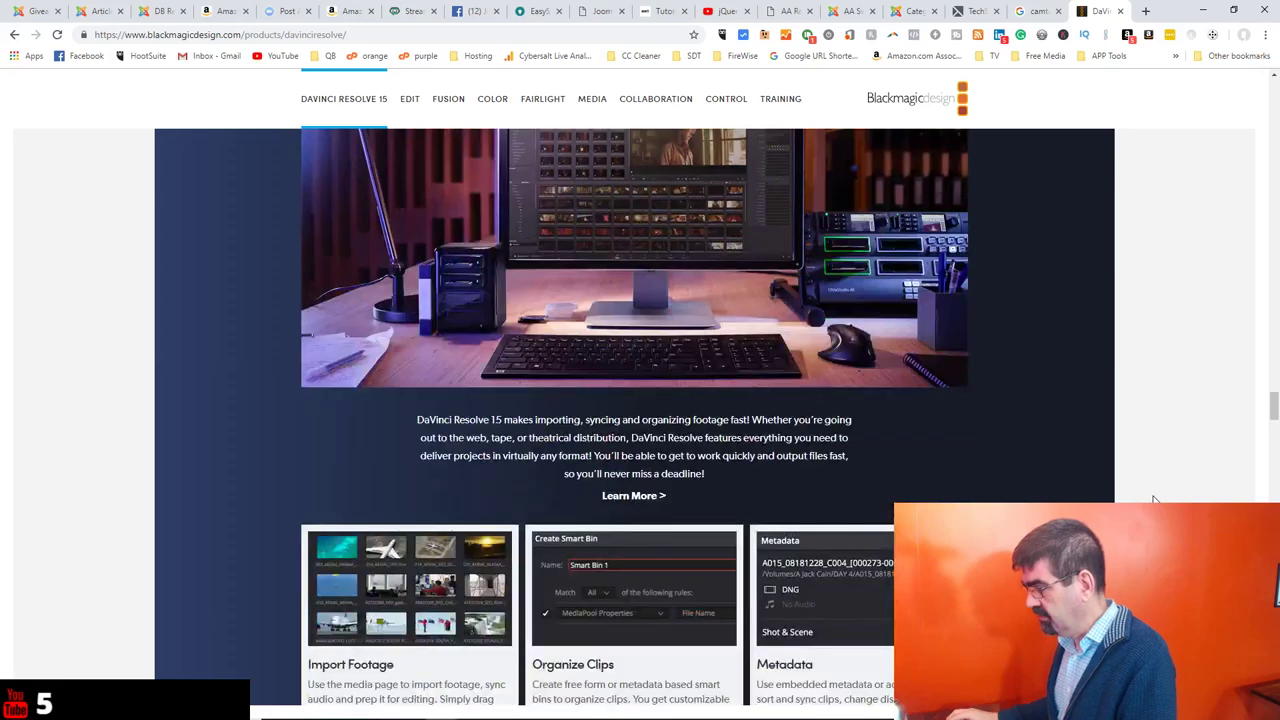
{"action": "scroll", "coordinate": [1153, 499], "scroll_direction": "down", "scroll_amount": 5}
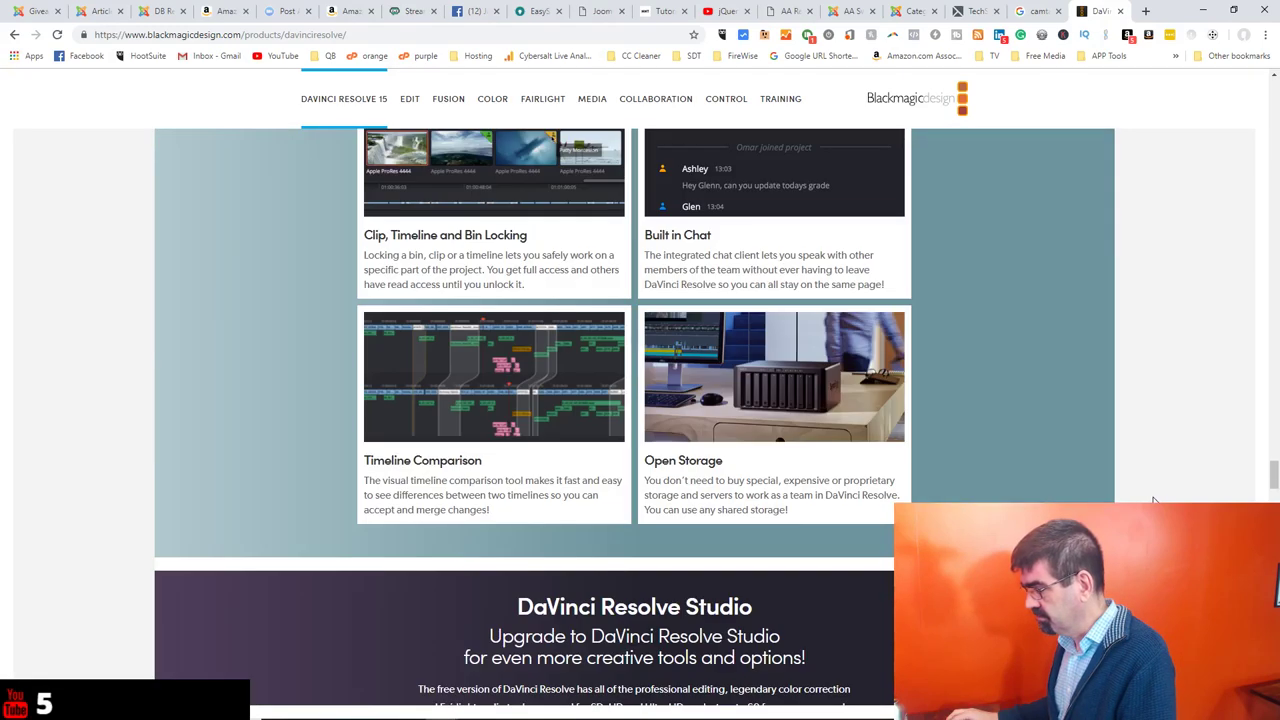
{"action": "scroll", "coordinate": [1153, 499], "scroll_direction": "down", "scroll_amount": 5}
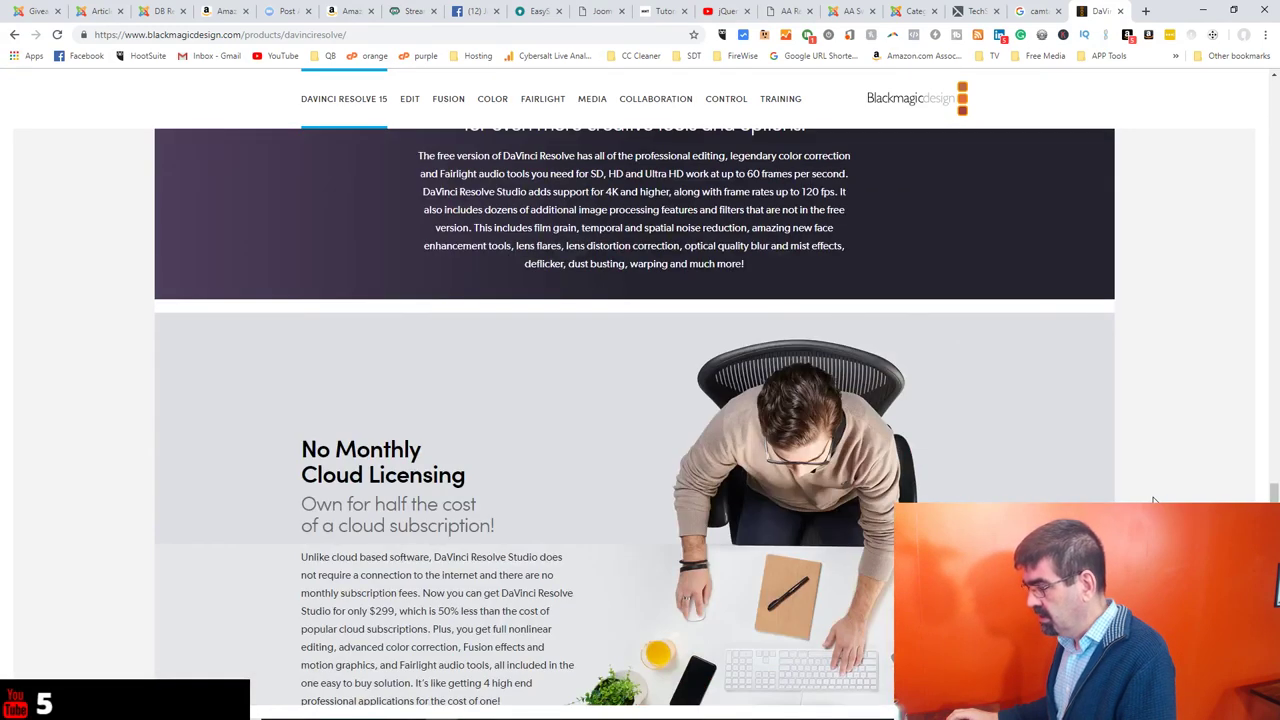
{"action": "scroll", "coordinate": [1153, 499], "scroll_direction": "down", "scroll_amount": 1}
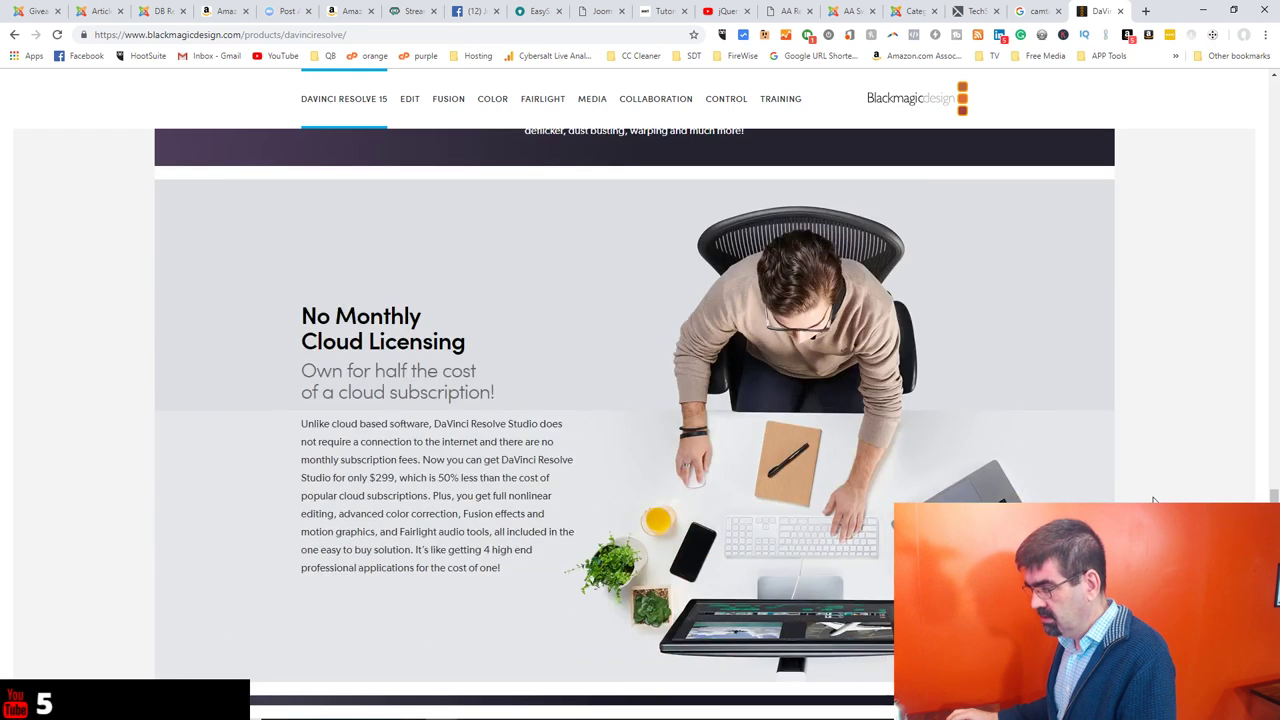
{"action": "scroll", "coordinate": [1153, 499], "scroll_direction": "down", "scroll_amount": 1}
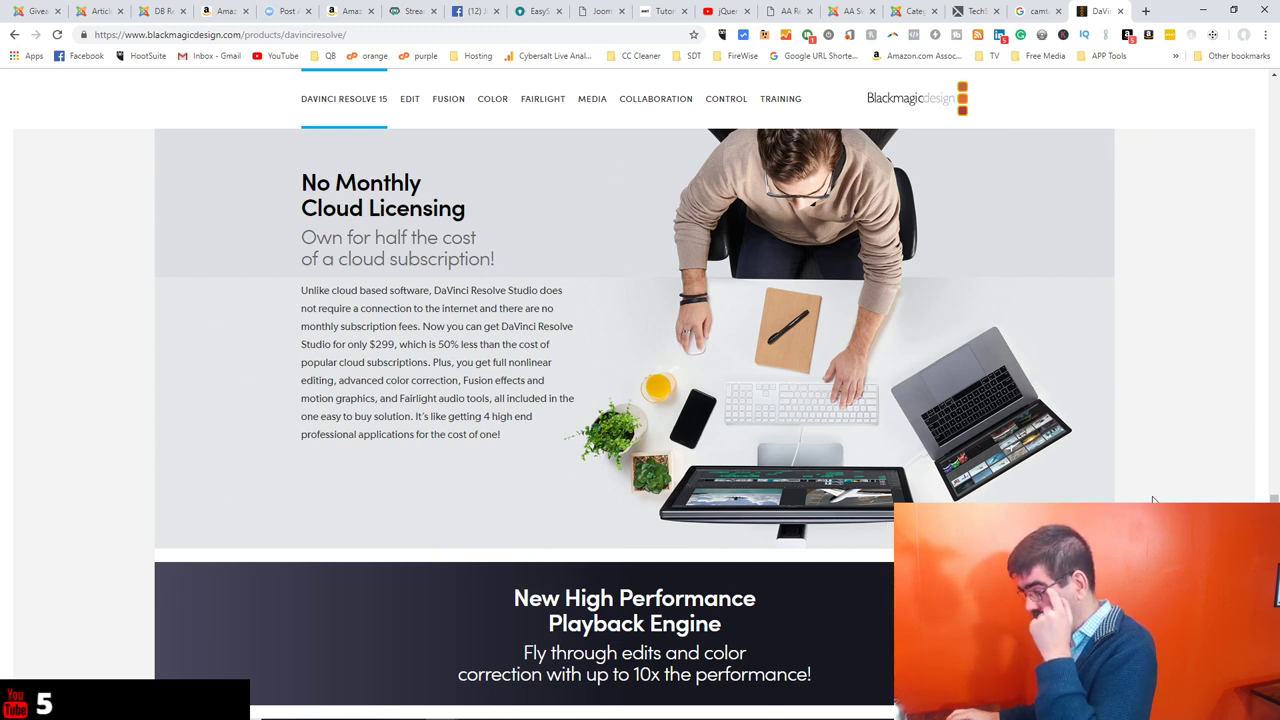
{"action": "scroll", "coordinate": [1153, 500], "scroll_direction": "down", "scroll_amount": 5}
Review the product page's Fairlight Audio, Fusion Effects and Professional Editing sections again, ending at the DaVinci Resolve 15 banner.
{"action": "scroll", "coordinate": [1153, 500], "scroll_direction": "up", "scroll_amount": 10}
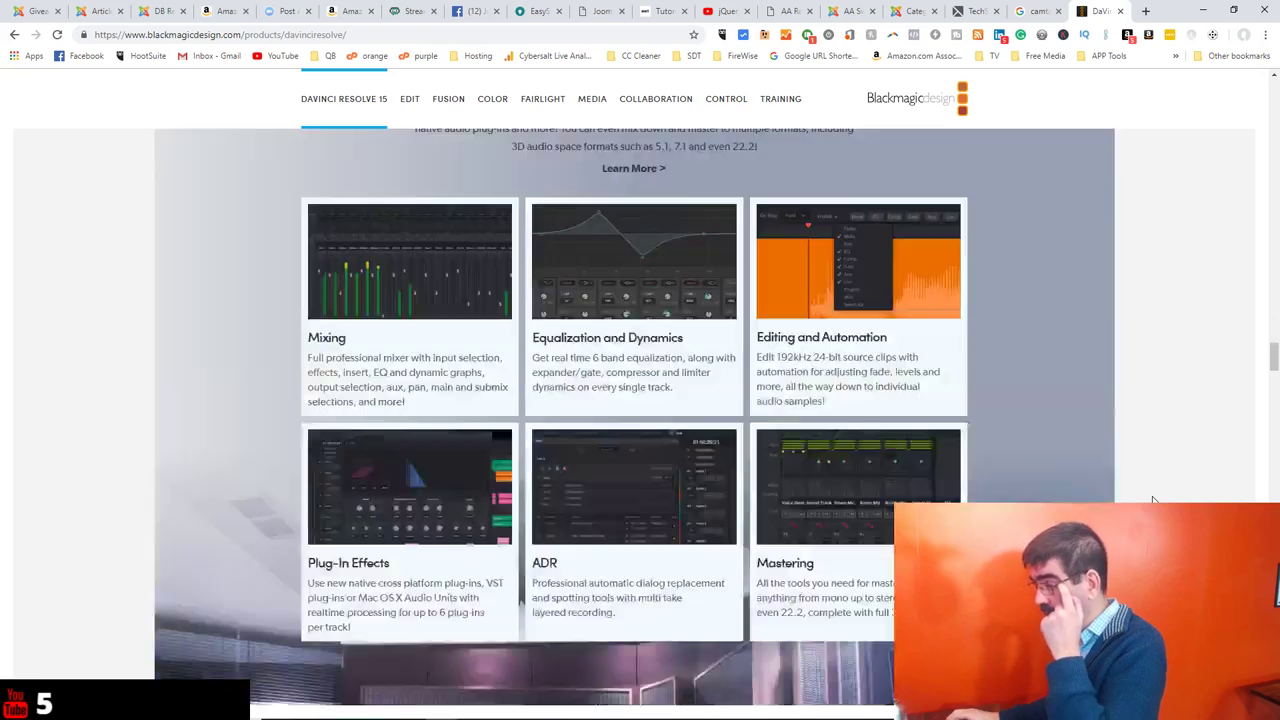
{"action": "scroll", "coordinate": [1153, 500], "scroll_direction": "up", "scroll_amount": 5}
{"action": "scroll", "coordinate": [1153, 500], "scroll_direction": "up", "scroll_amount": 5}
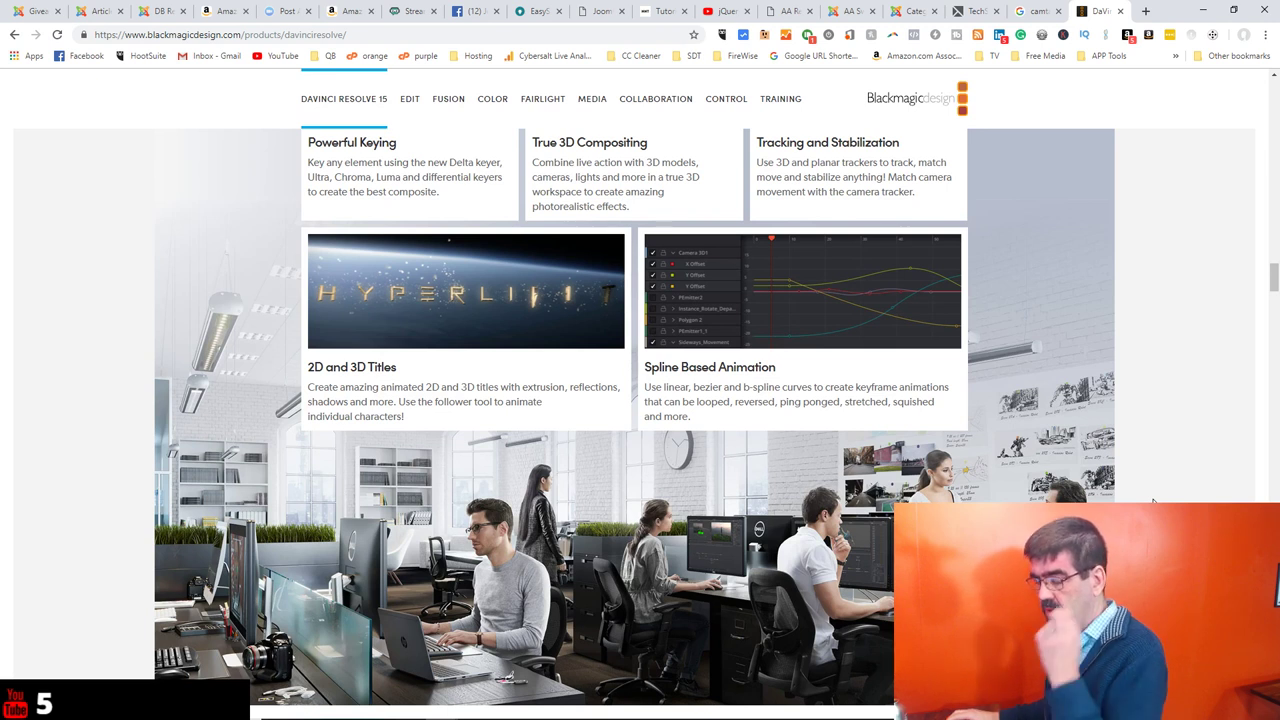
{"action": "scroll", "coordinate": [635, 417], "scroll_direction": "down", "scroll_amount": 2}
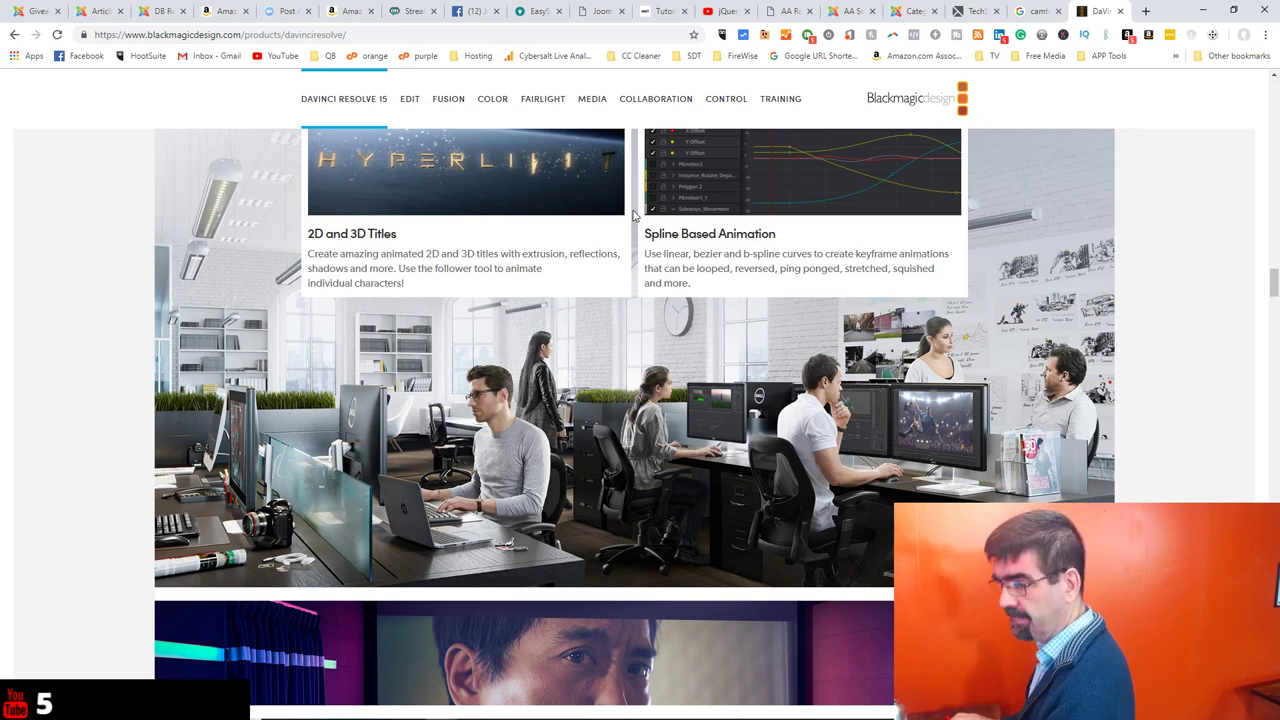
{"action": "scroll", "coordinate": [632, 213], "scroll_direction": "up", "scroll_amount": 8}
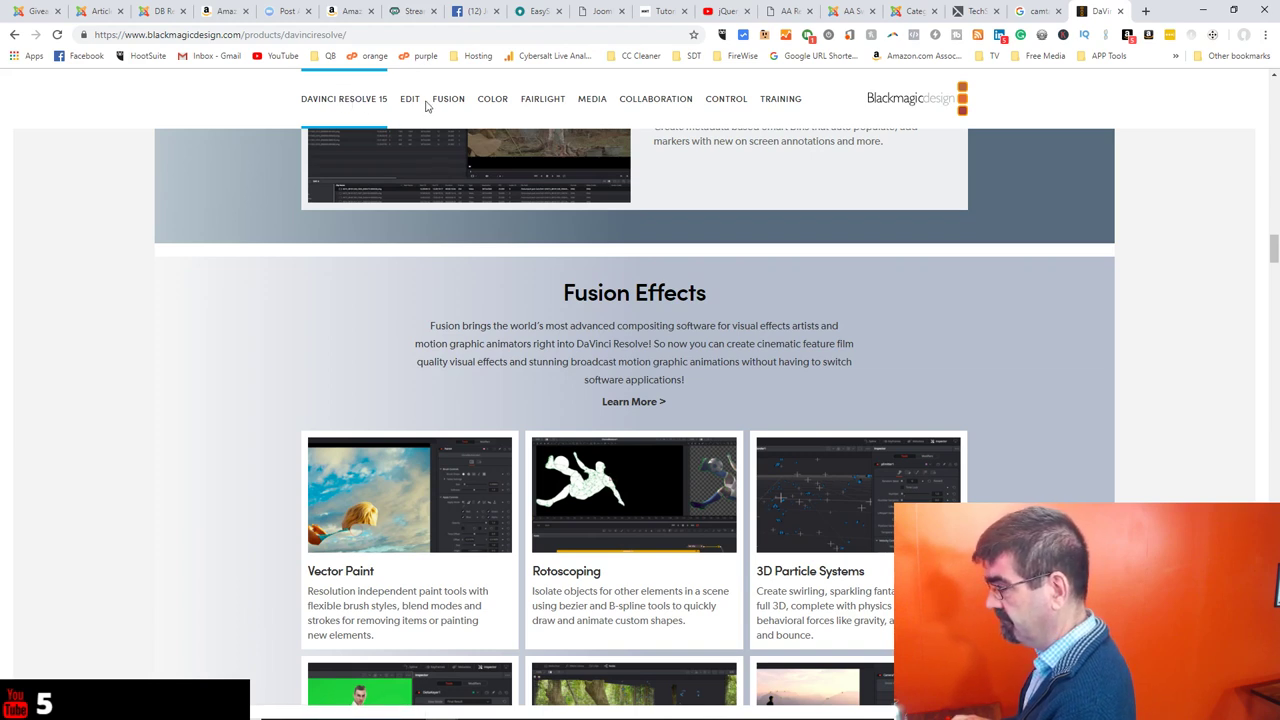
{"action": "scroll", "coordinate": [850, 160], "scroll_direction": "up", "scroll_amount": 10}
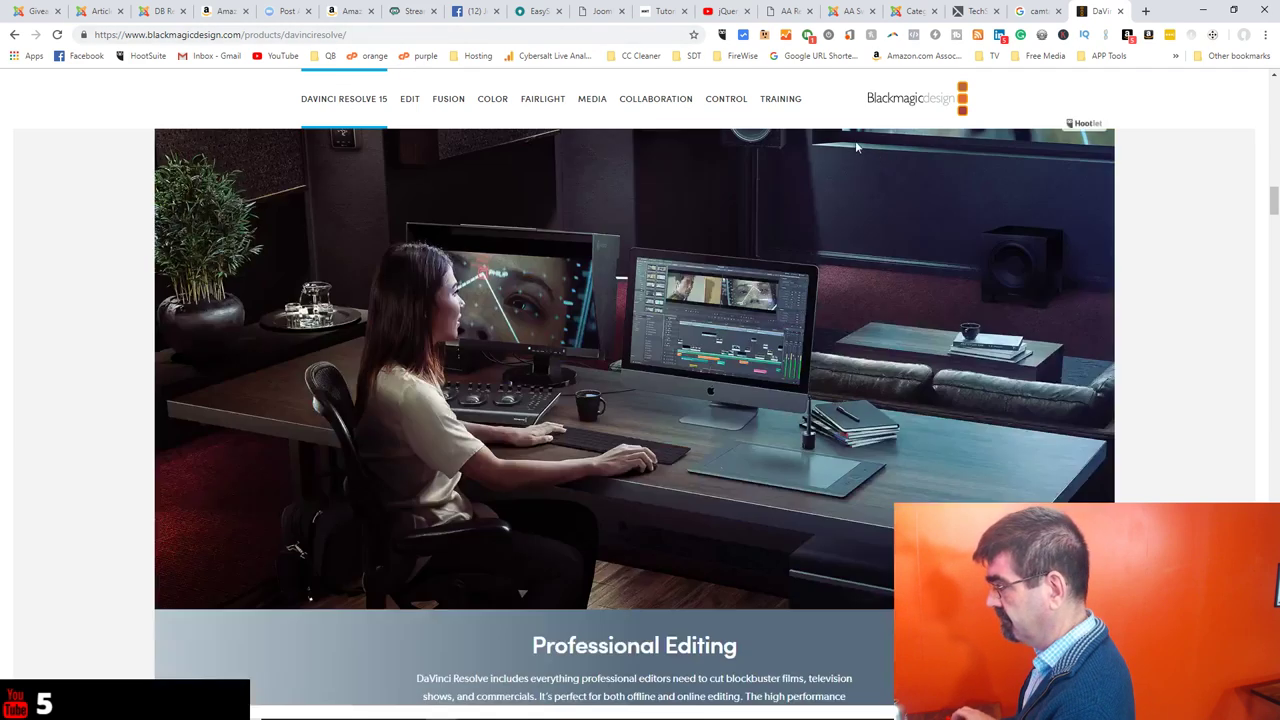
{"action": "scroll", "coordinate": [855, 145], "scroll_direction": "up", "scroll_amount": 5}
{"action": "scroll", "coordinate": [855, 145], "scroll_direction": "down", "scroll_amount": 1}
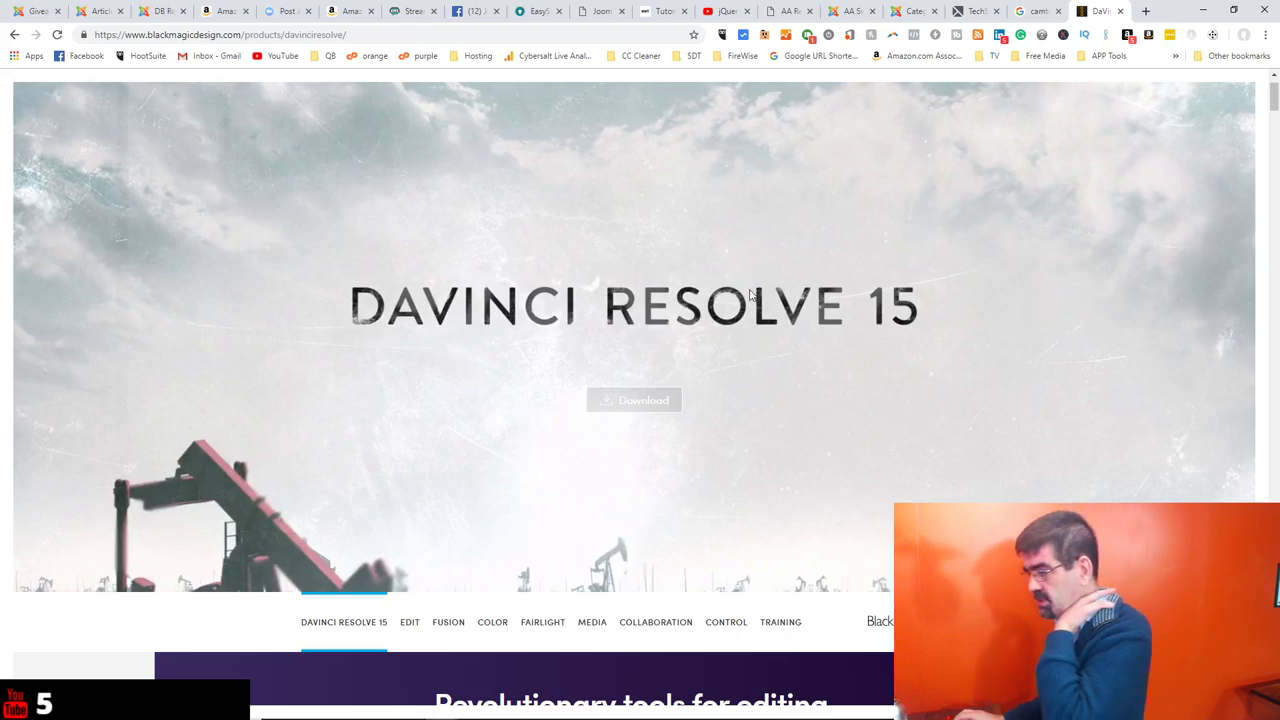
Examine the download options and prices for DaVinci Resolve 15 and DaVinci Resolve 15 Studio at the end of the product page.
{"action": "scroll", "coordinate": [758, 276], "scroll_direction": "down", "scroll_amount": 10}
{"action": "scroll", "coordinate": [755, 308], "scroll_direction": "down", "scroll_amount": 15}
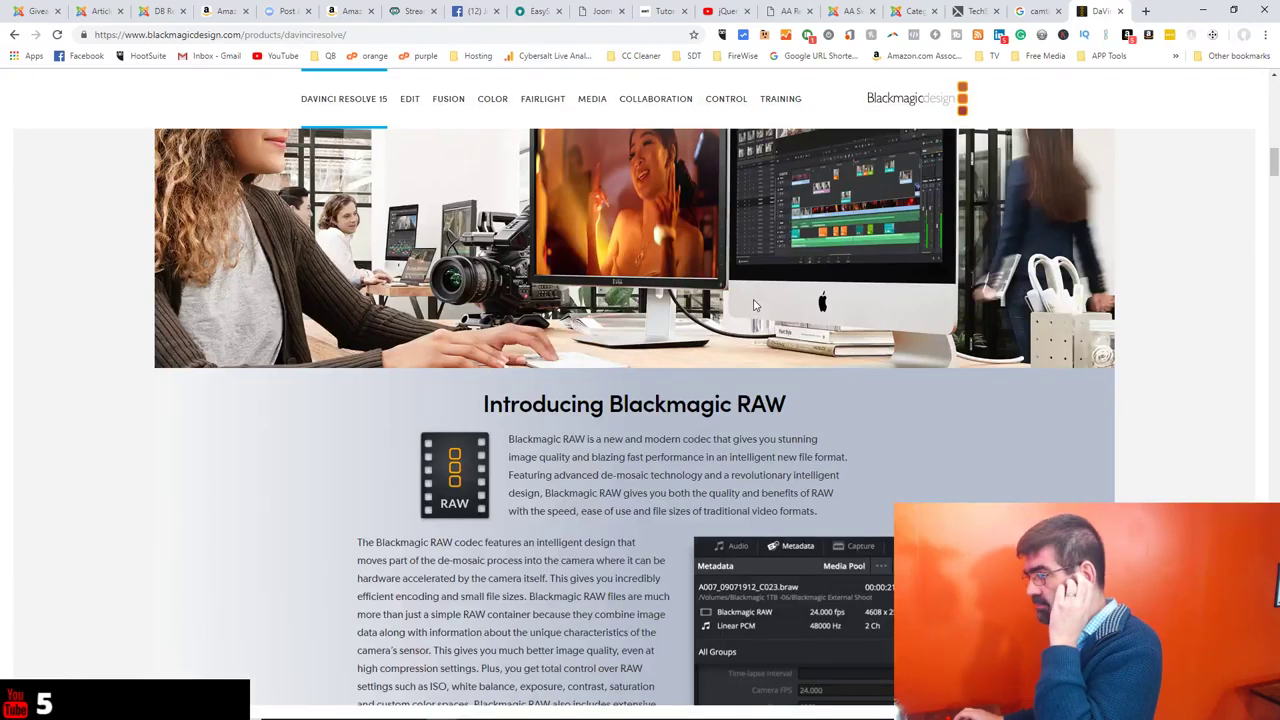
{"action": "scroll", "coordinate": [772, 325], "scroll_direction": "down", "scroll_amount": 15}
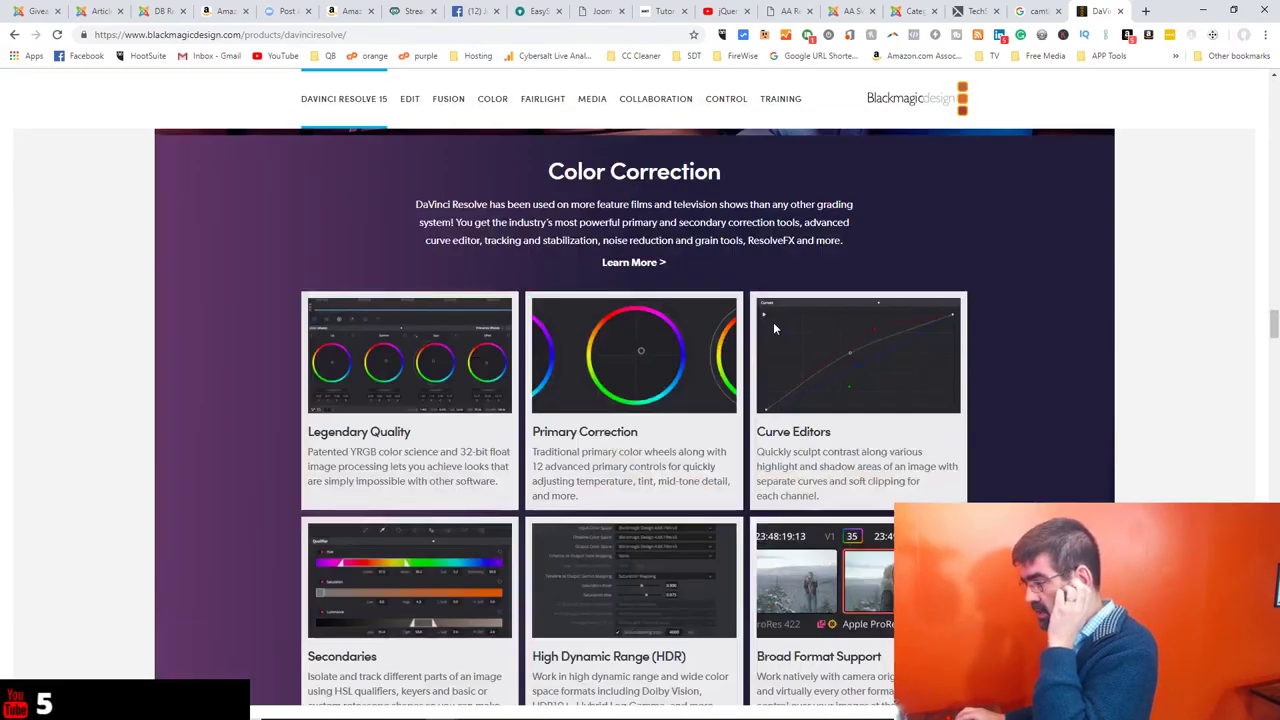
{"action": "scroll", "coordinate": [774, 328], "scroll_direction": "down", "scroll_amount": 15}
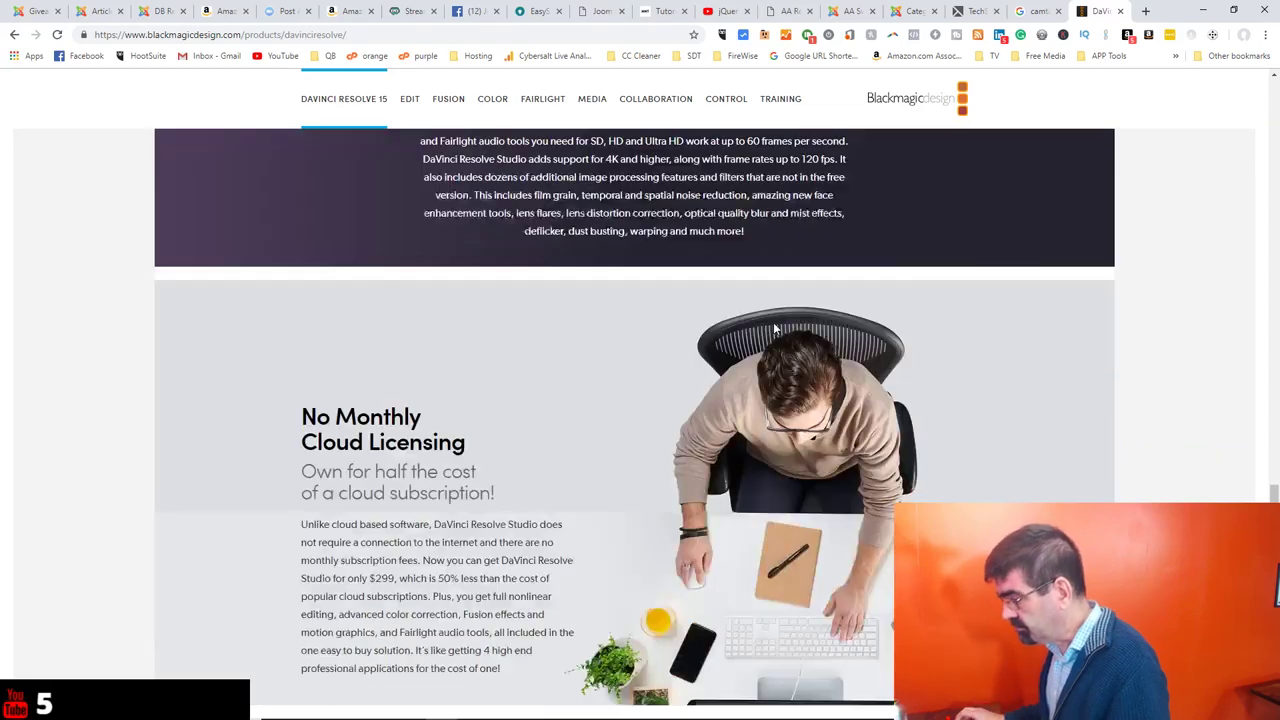
{"action": "scroll", "coordinate": [773, 328], "scroll_direction": "down", "scroll_amount": 15}
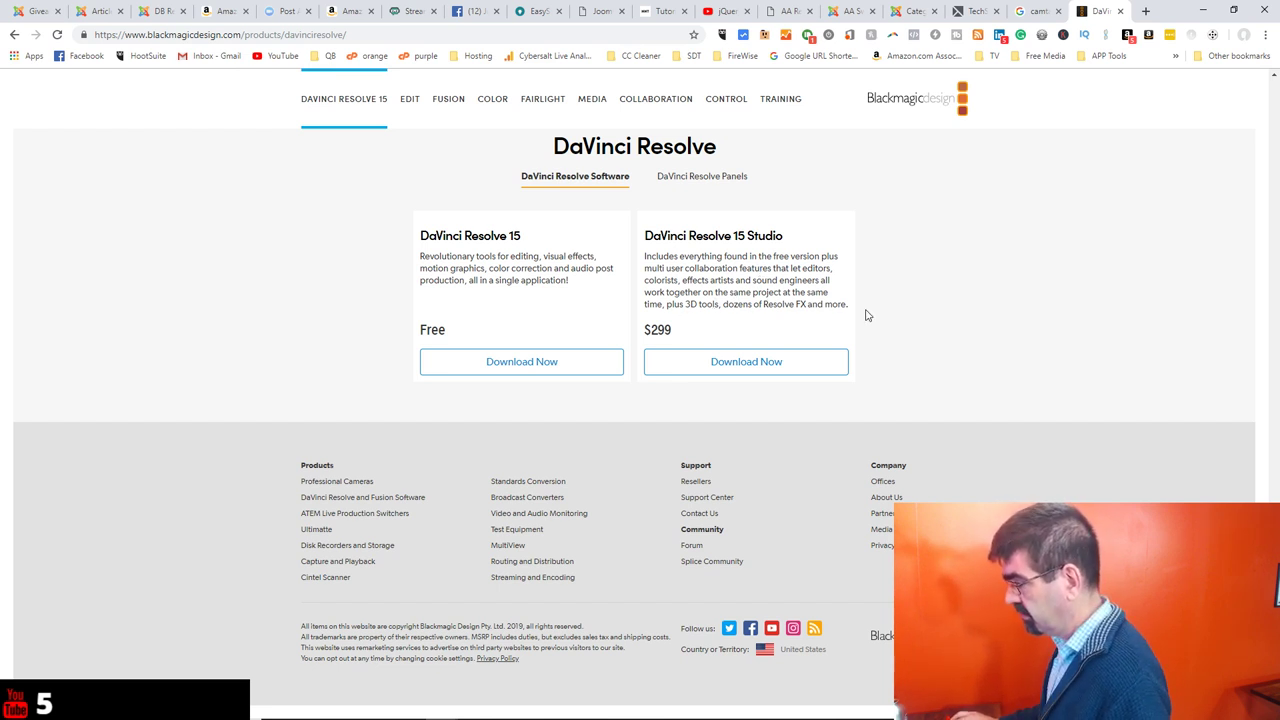
{"action": "scroll", "coordinate": [855, 312], "scroll_direction": "up", "scroll_amount": 3}
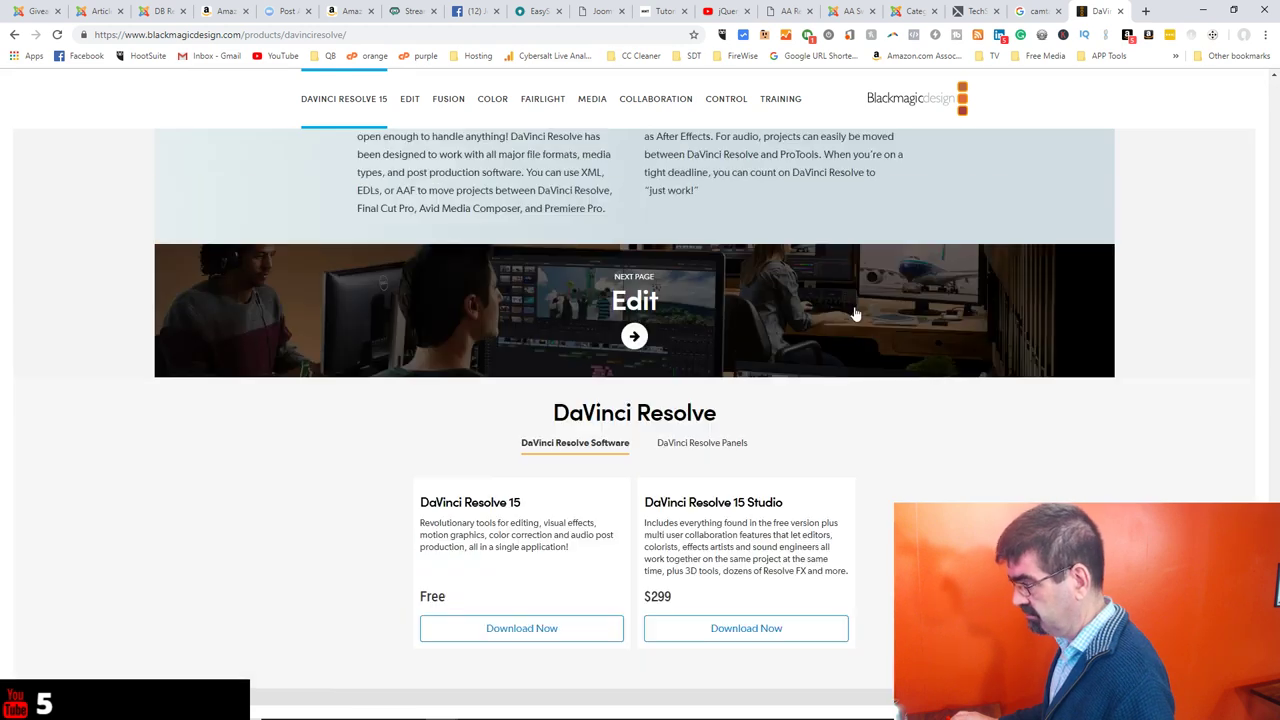
{"action": "scroll", "coordinate": [855, 314], "scroll_direction": "down", "scroll_amount": 3}
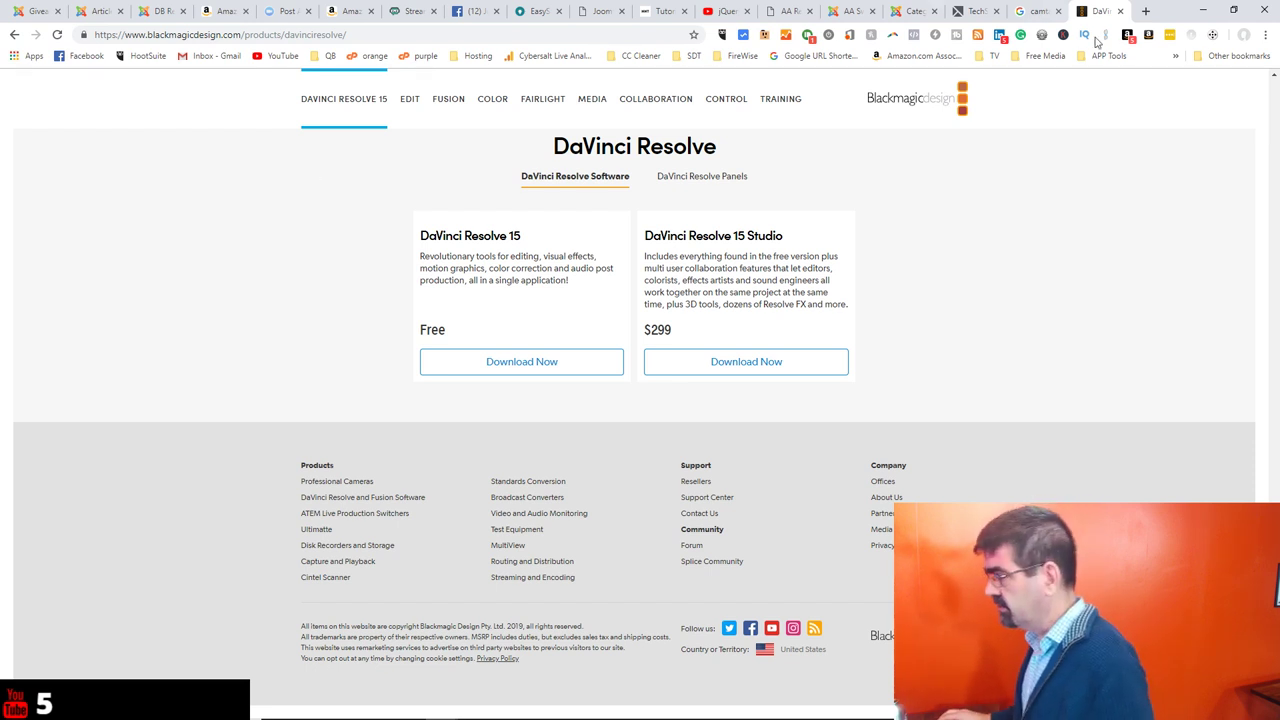
Search the web for "screencat o matic" in the current tab and open the Screencast-O-Matic home page.
{"action": "left_click", "coordinate": [638, 38]}
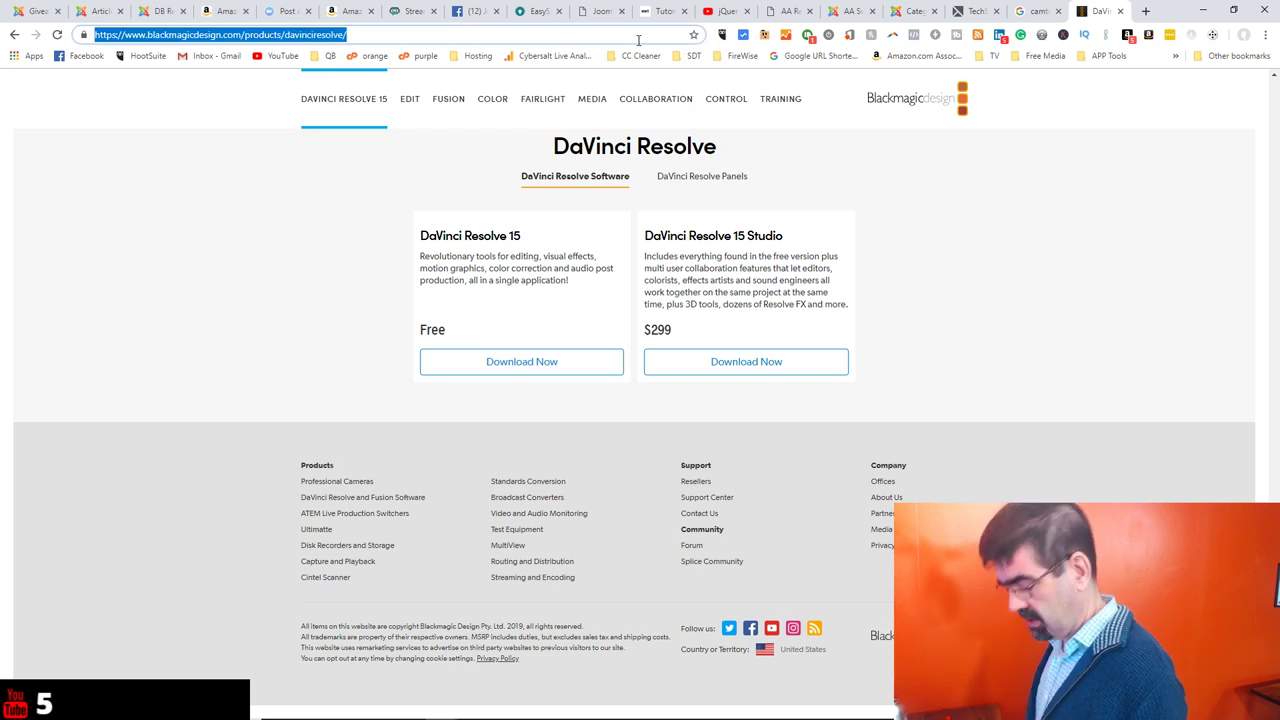
{"action": "type", "text": "screen"}
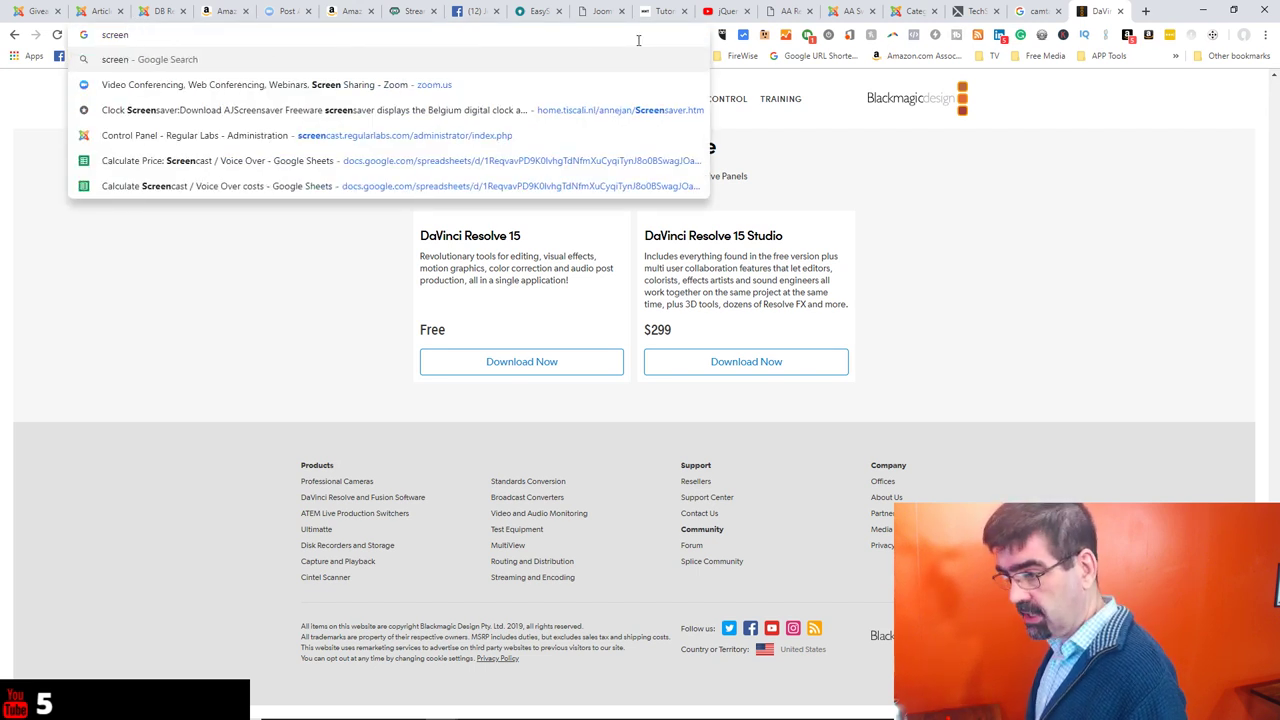
{"action": "type", "text": "cat"}
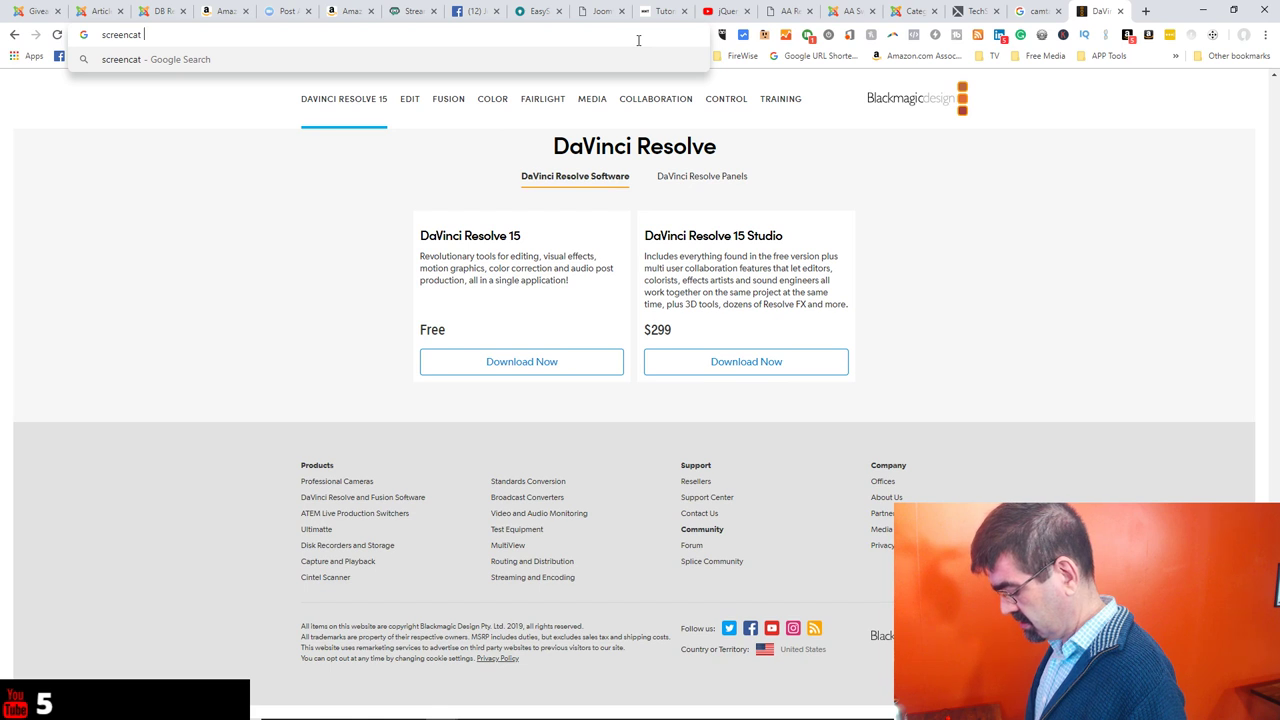
{"action": "type", "text": " o matic"}
{"action": "key", "text": "Return"}
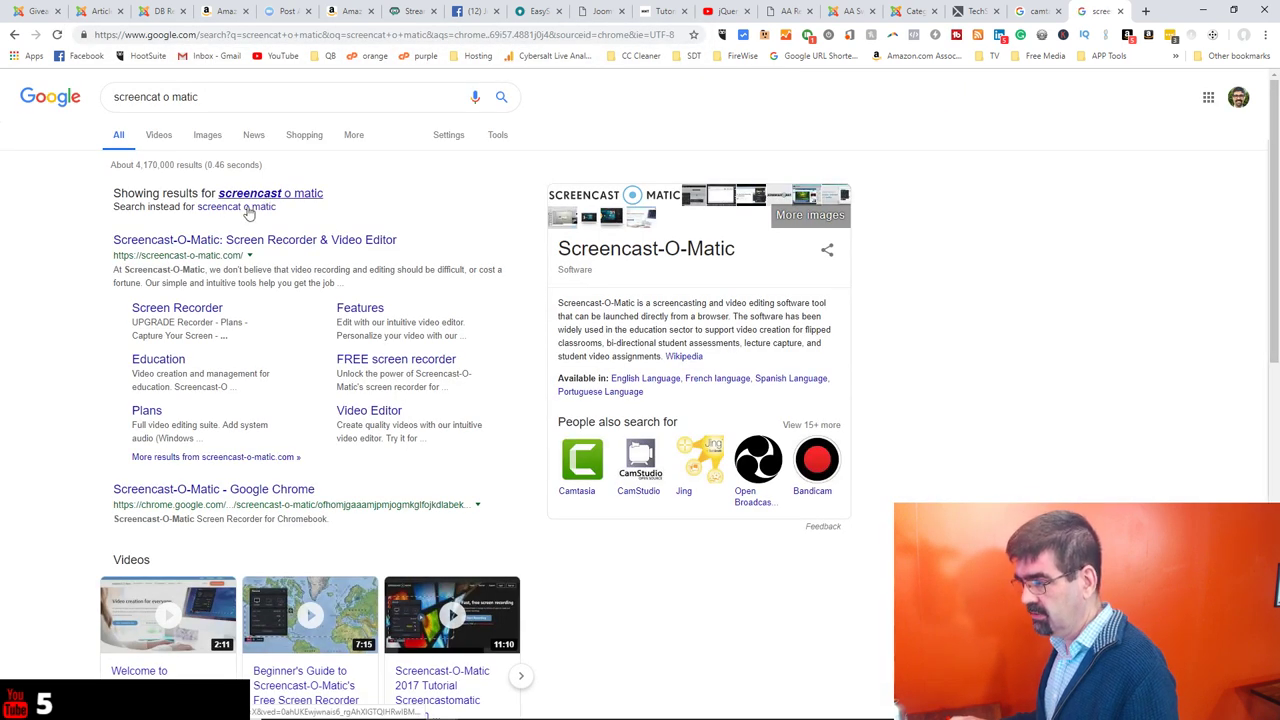
{"action": "left_click", "coordinate": [206, 240]}
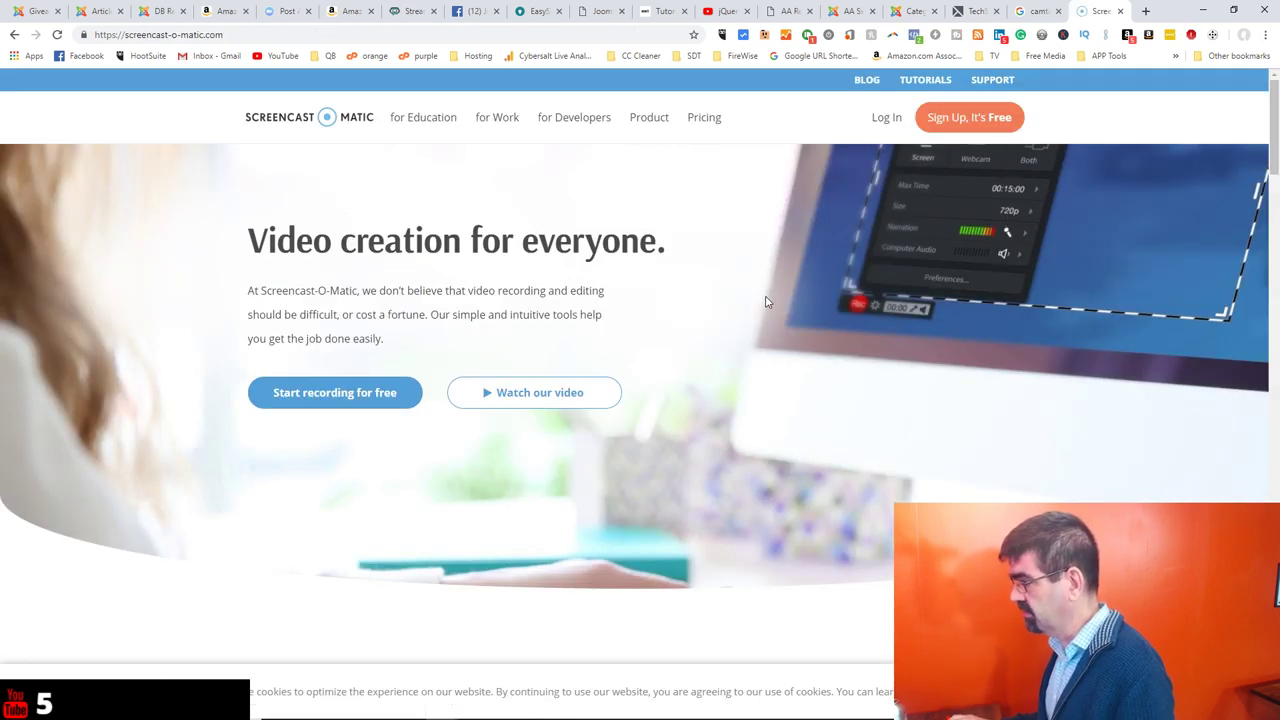
Open Screencast-O-Matic's pricing page and compare the Solo Deluxe and Solo Premier plans.
{"action": "left_click", "coordinate": [701, 124]}
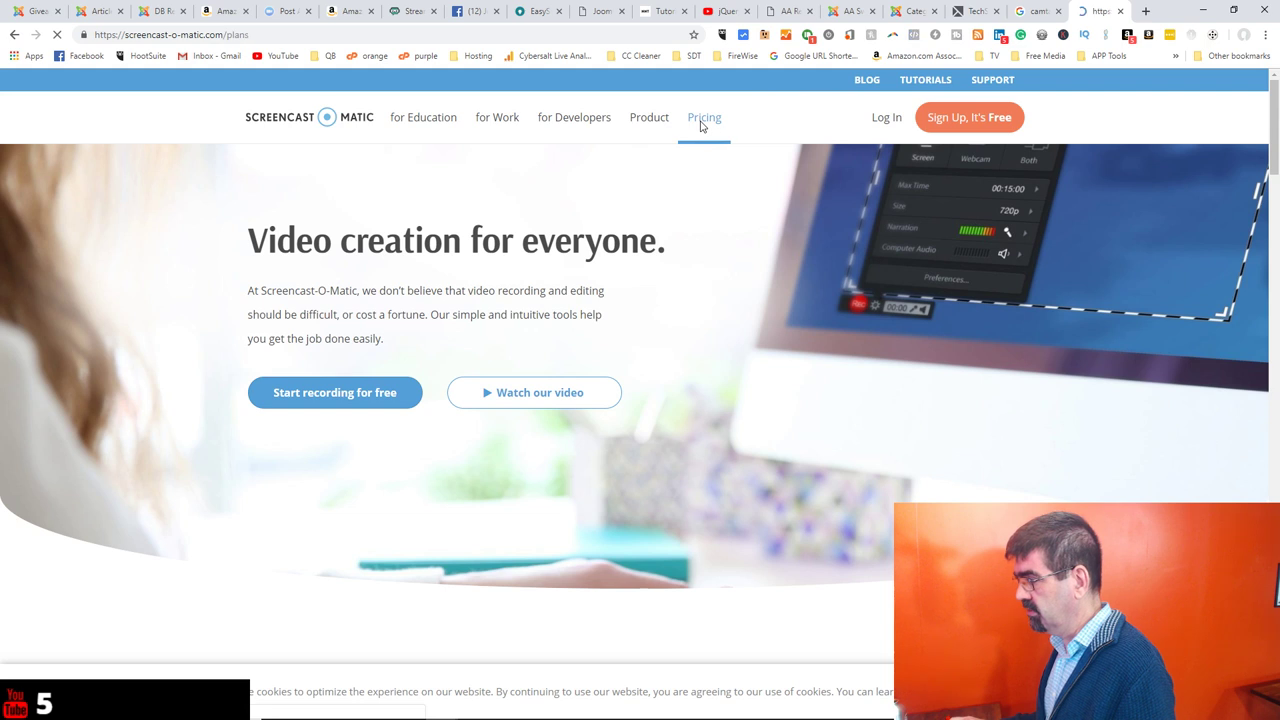
{"action": "scroll", "coordinate": [655, 300], "scroll_direction": "down", "scroll_amount": 2}
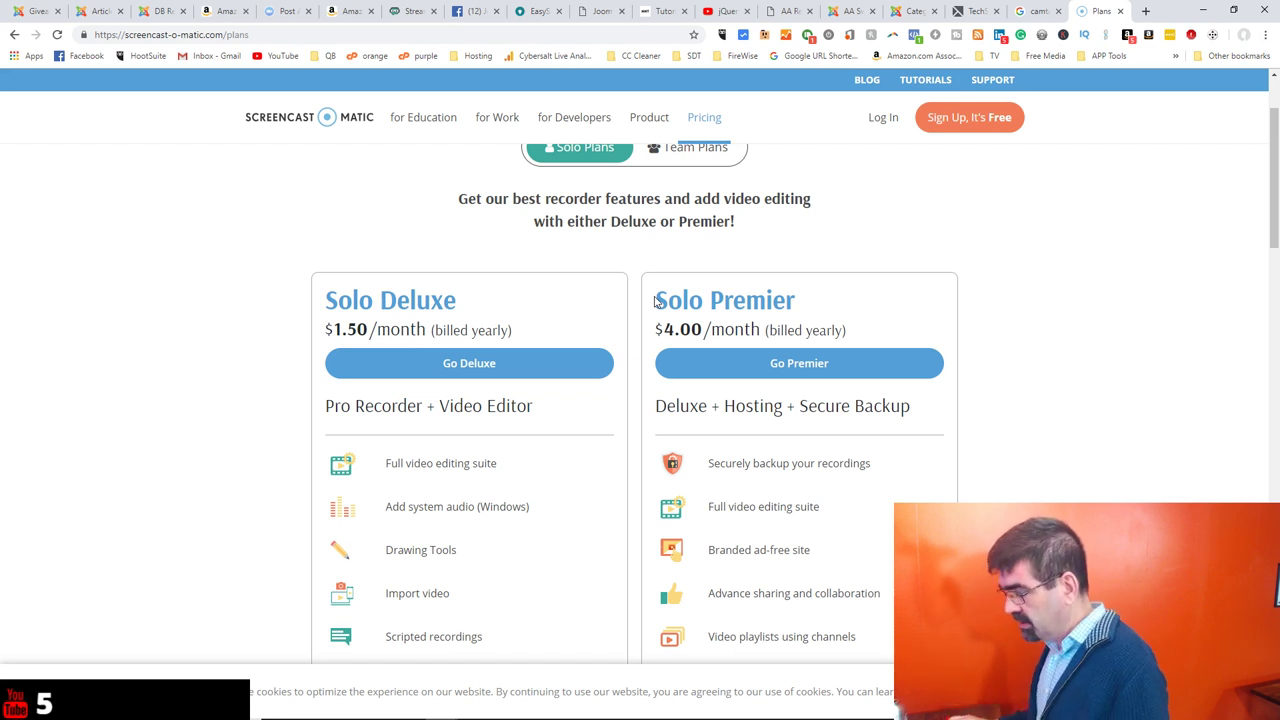
{"action": "scroll", "coordinate": [599, 346], "scroll_direction": "down", "scroll_amount": 1}
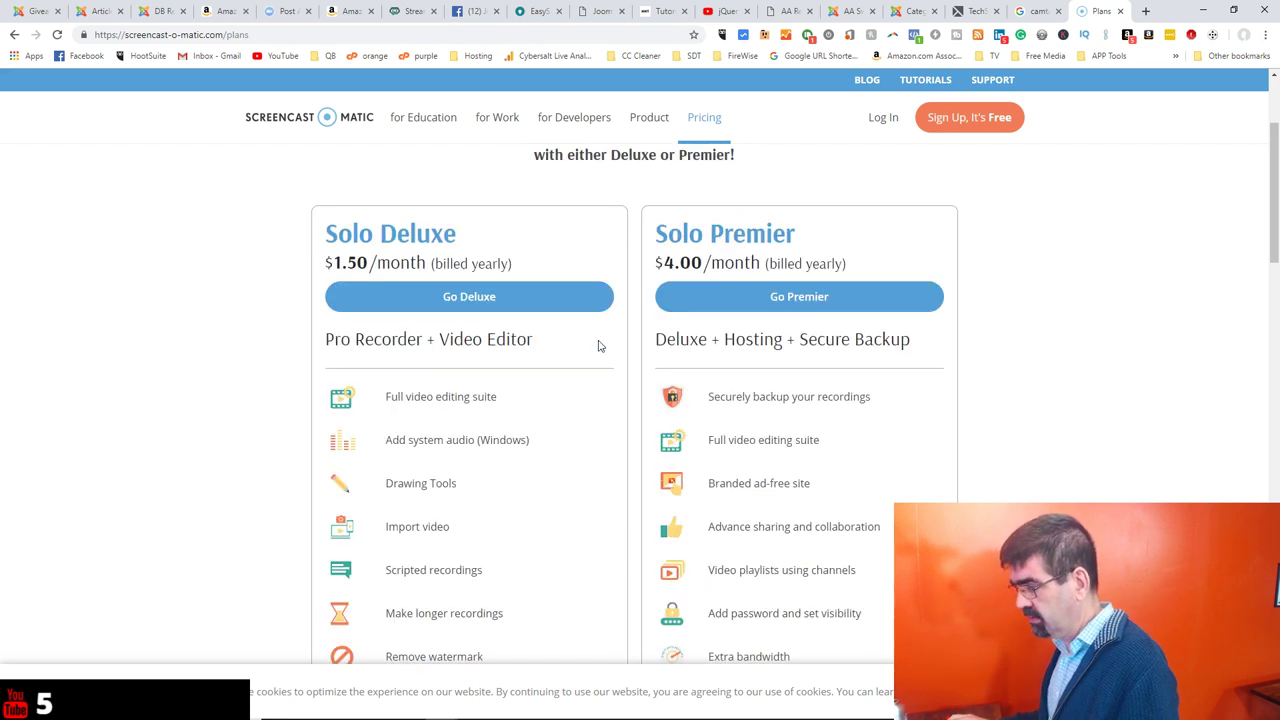
Review the Solo plans' feature lists and the recorder features table comparing Free, Deluxe and Premier.
{"action": "scroll", "coordinate": [599, 346], "scroll_direction": "down", "scroll_amount": 1}
{"action": "scroll", "coordinate": [599, 346], "scroll_direction": "down", "scroll_amount": 2}
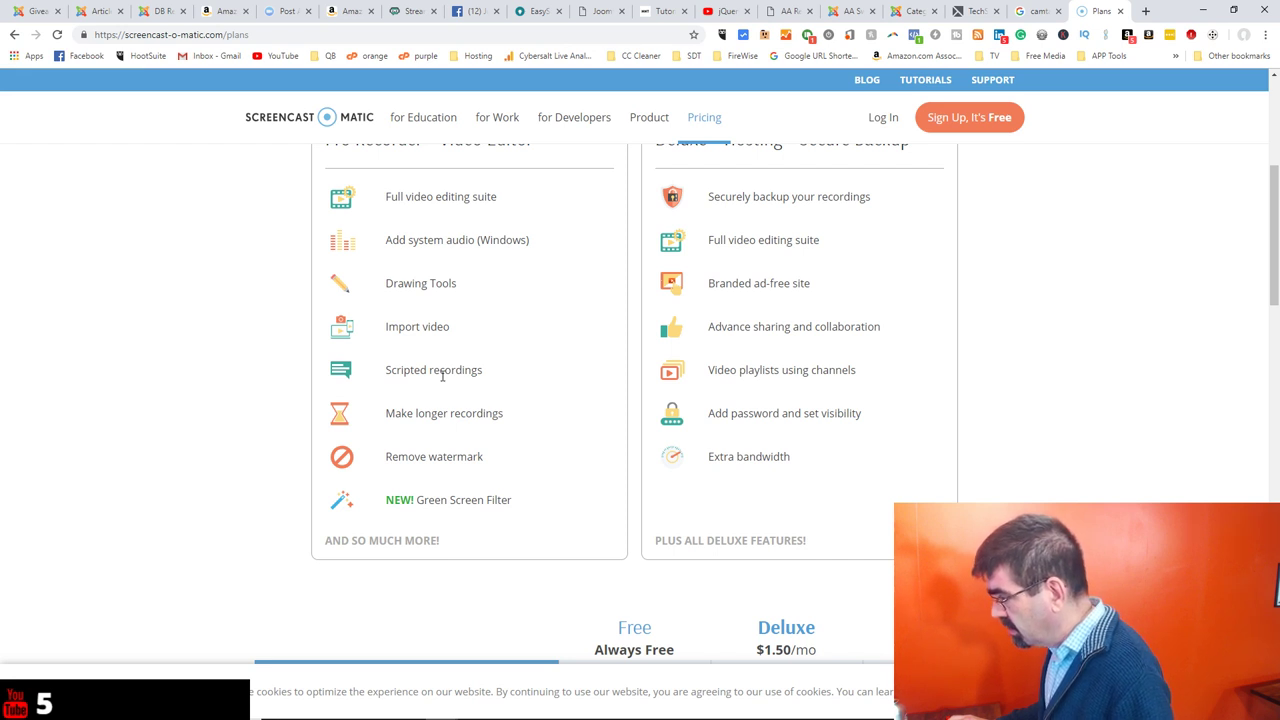
{"action": "scroll", "coordinate": [667, 371], "scroll_direction": "down", "scroll_amount": 3}
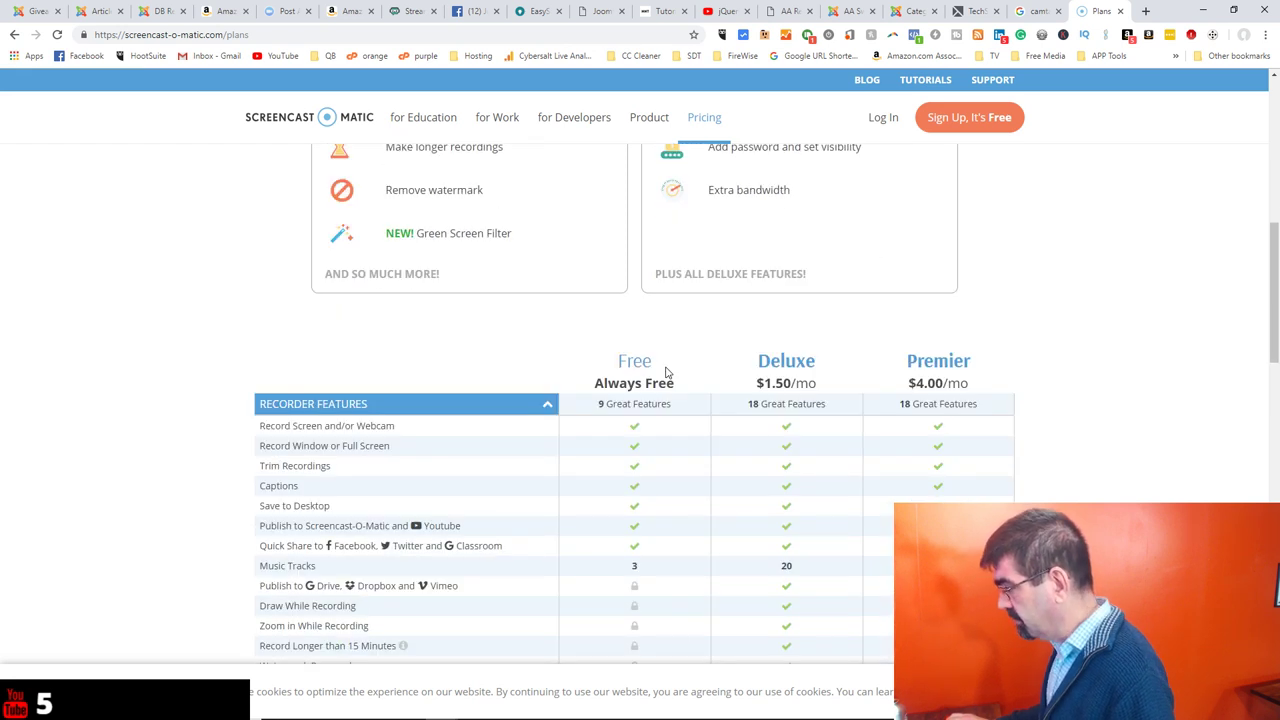
{"action": "scroll", "coordinate": [667, 371], "scroll_direction": "down", "scroll_amount": 1}
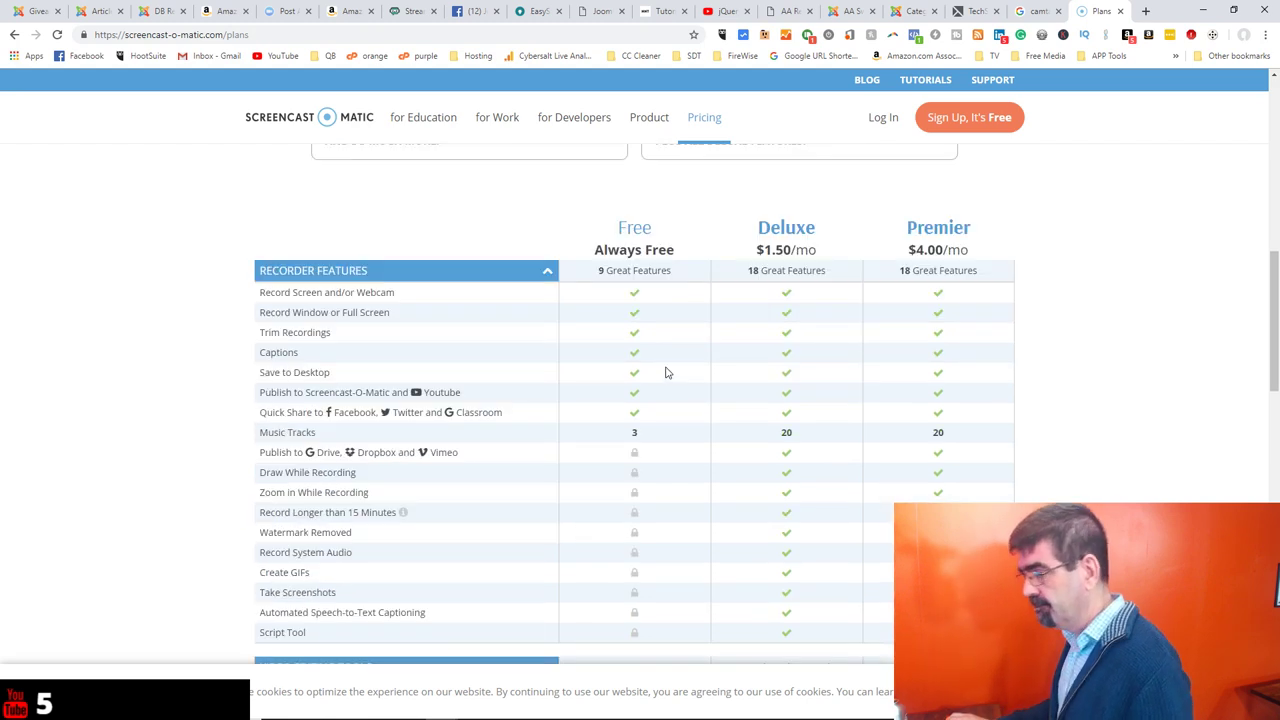
{"action": "scroll", "coordinate": [667, 371], "scroll_direction": "up", "scroll_amount": 3}
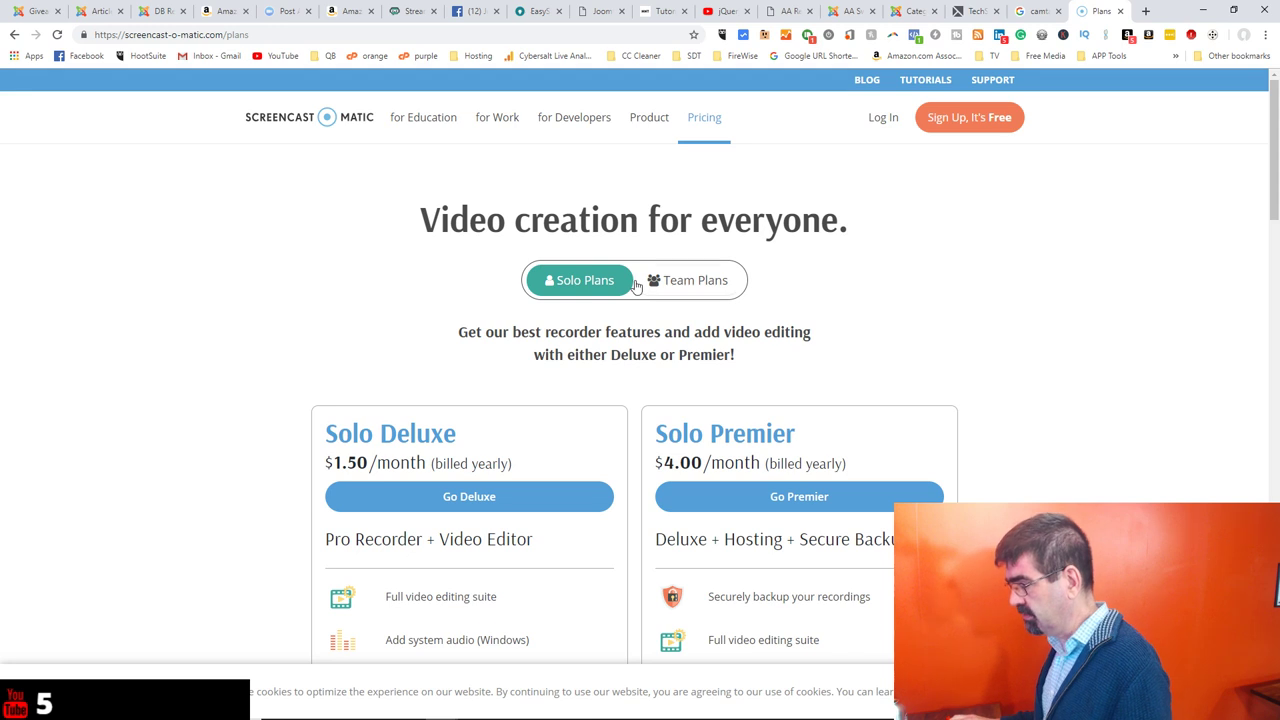
Switch the pricing page to Team Plans and compare the Team Deluxe and Team Premier prices for 25 and 10 computers.
{"action": "left_click", "coordinate": [687, 284]}
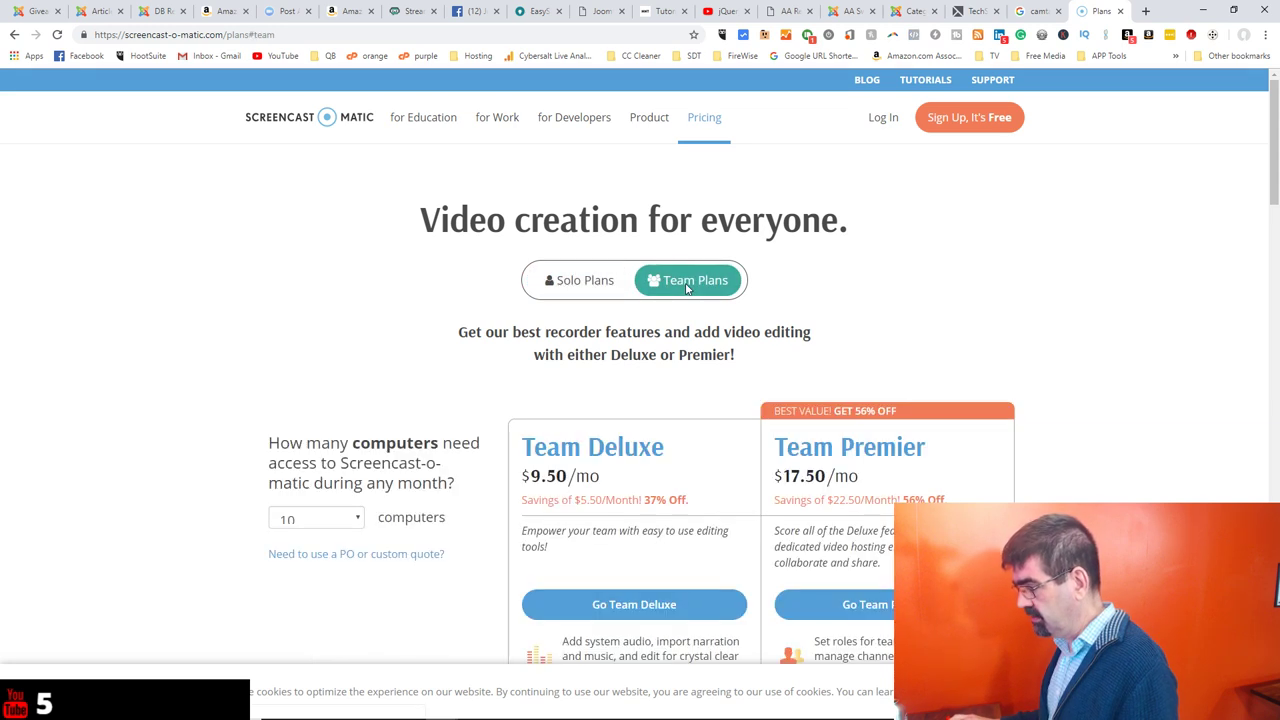
{"action": "scroll", "coordinate": [717, 355], "scroll_direction": "down", "scroll_amount": 1}
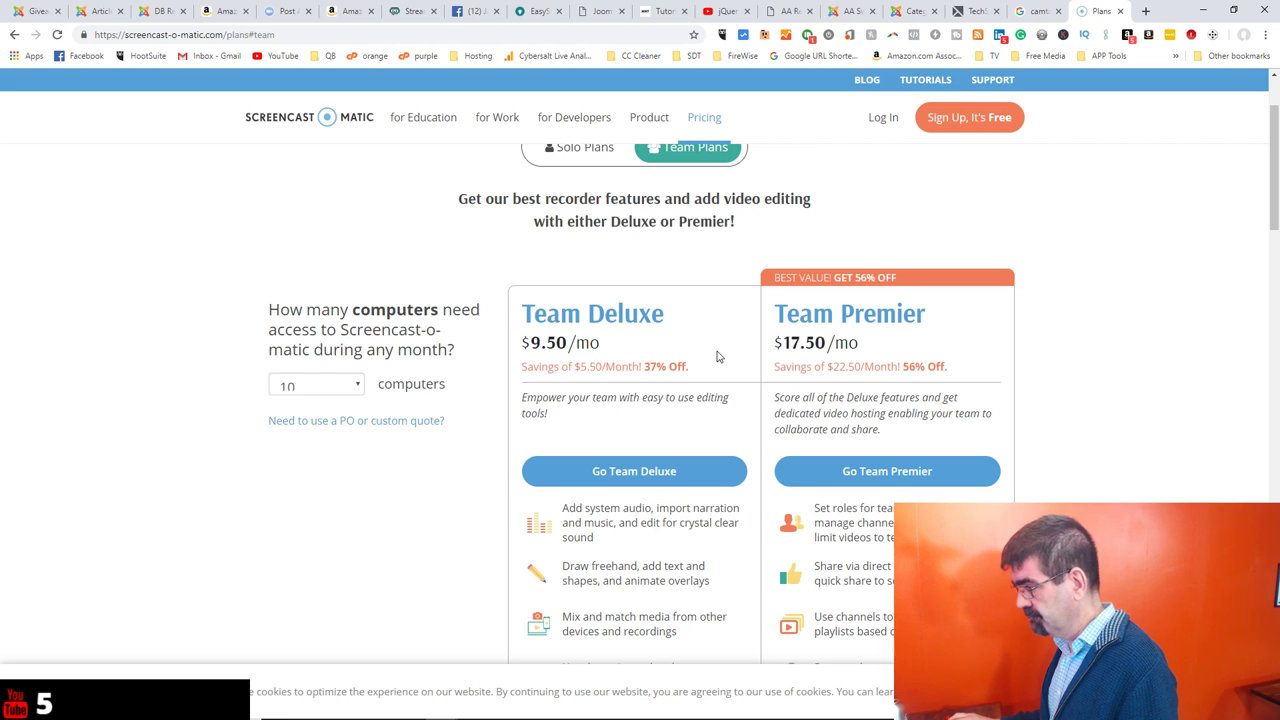
{"action": "left_click", "coordinate": [358, 388]}
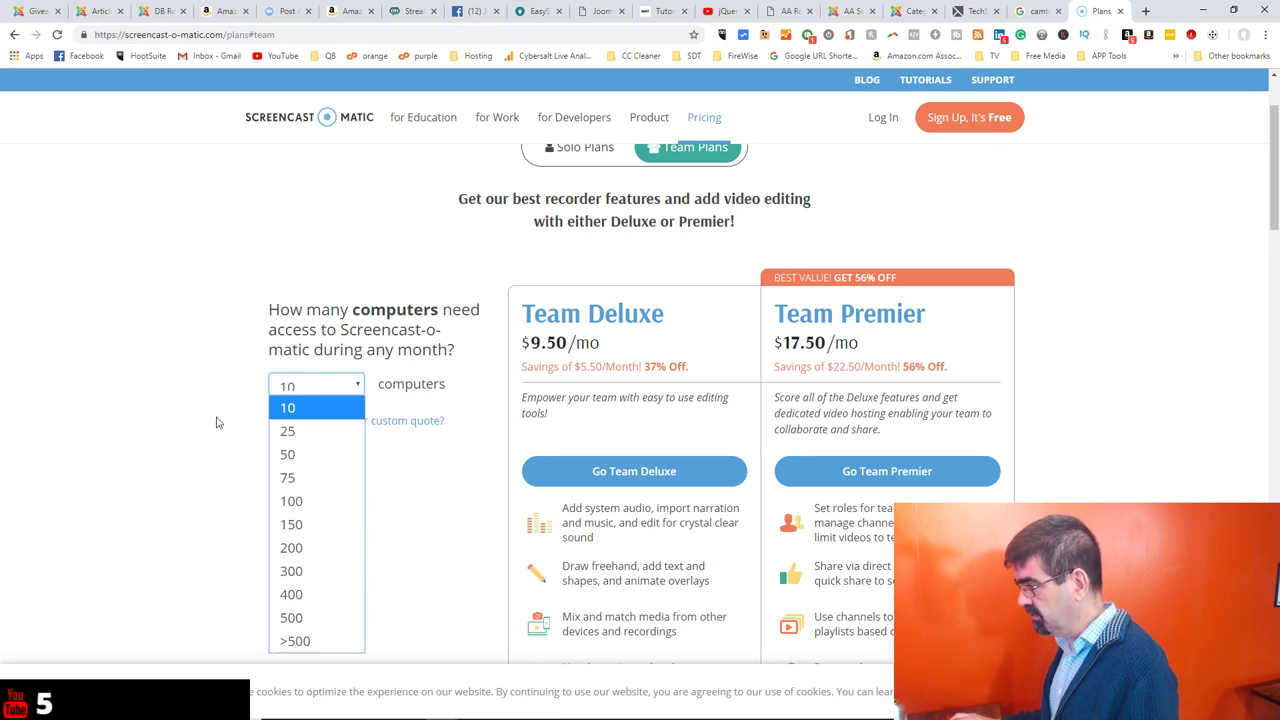
{"action": "left_click", "coordinate": [289, 430]}
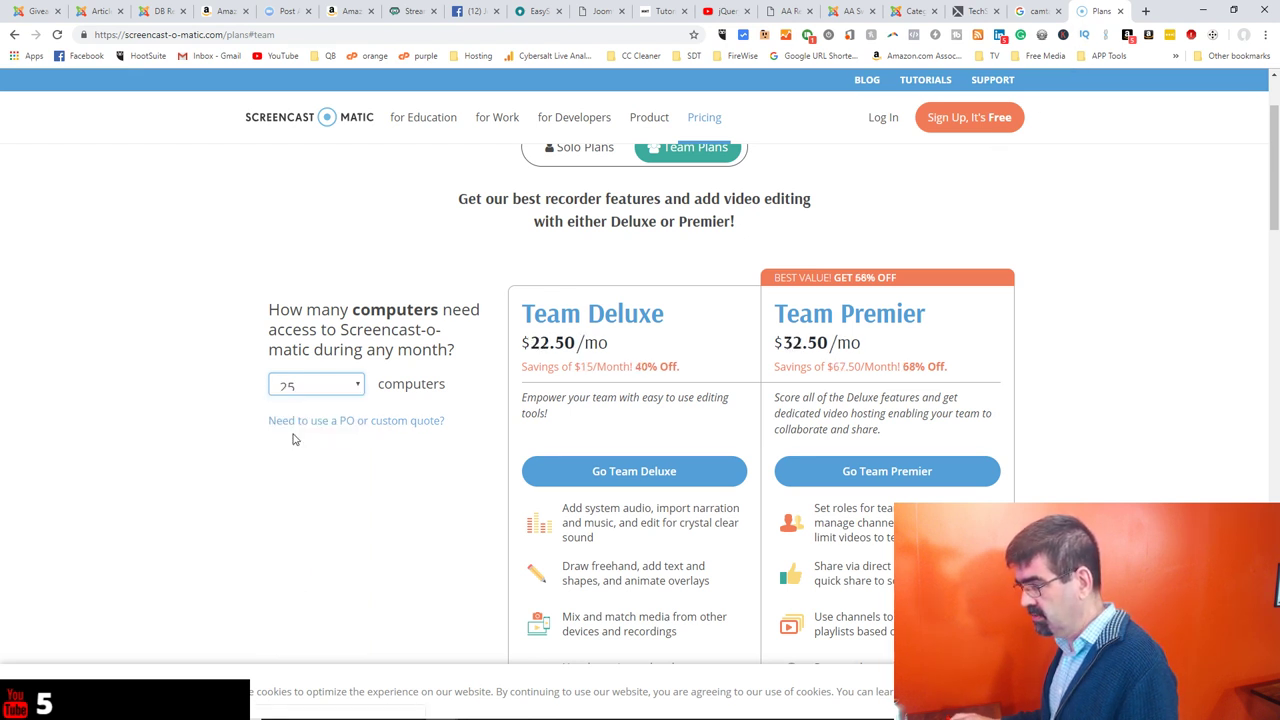
{"action": "left_click", "coordinate": [340, 392]}
{"action": "left_click", "coordinate": [340, 407]}
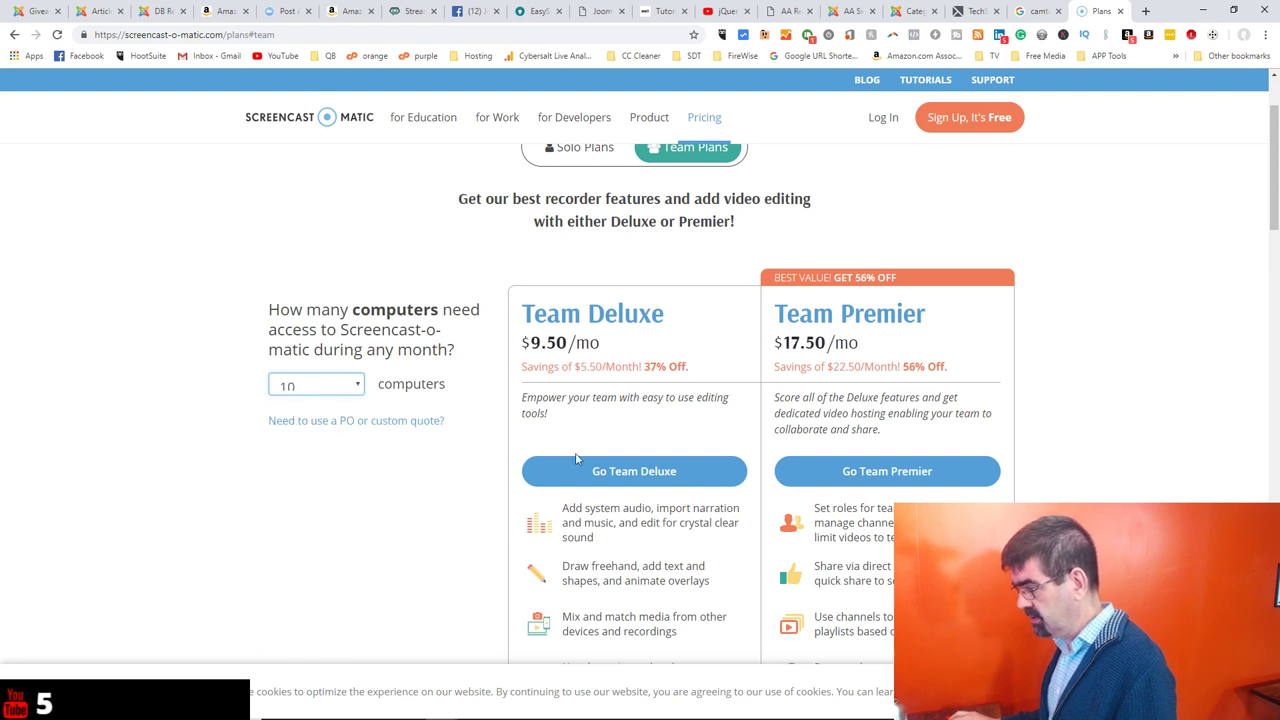
Review the recorder features and video editing tools of the Team plans, and open the Screencast-O-Matic support site.
{"action": "scroll", "coordinate": [600, 460], "scroll_direction": "down", "scroll_amount": 4}
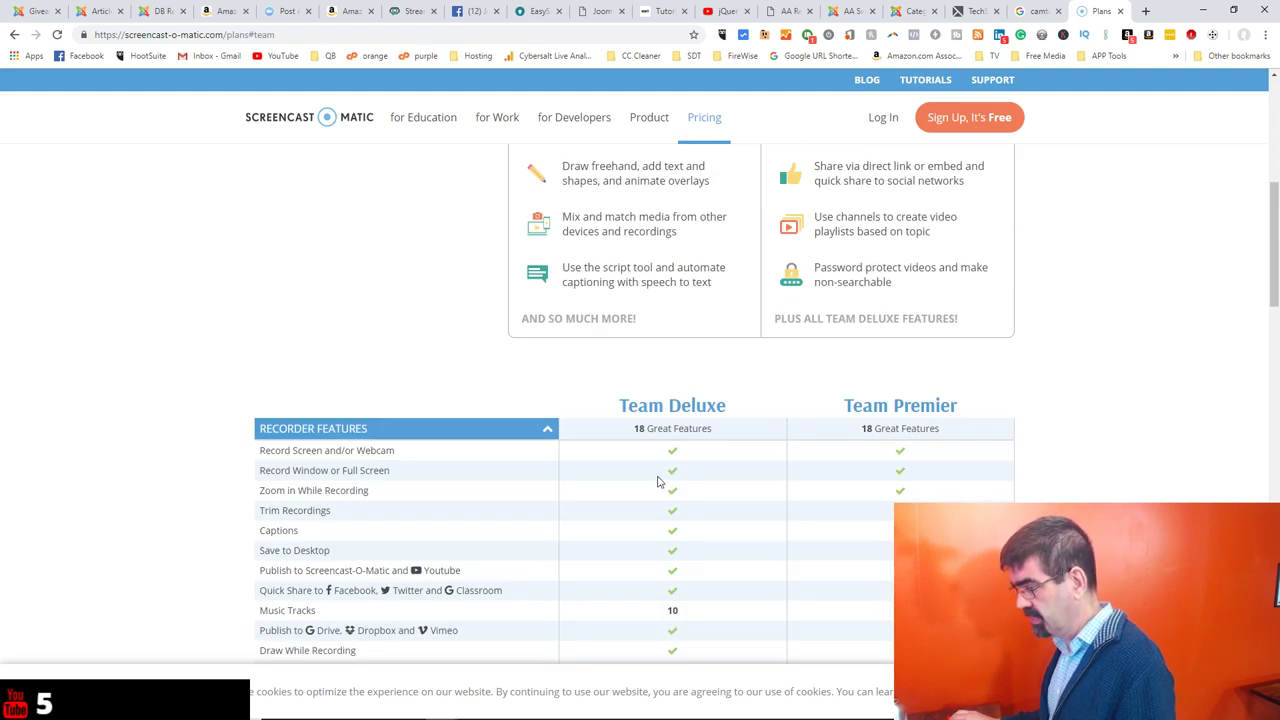
{"action": "scroll", "coordinate": [658, 483], "scroll_direction": "down", "scroll_amount": 1}
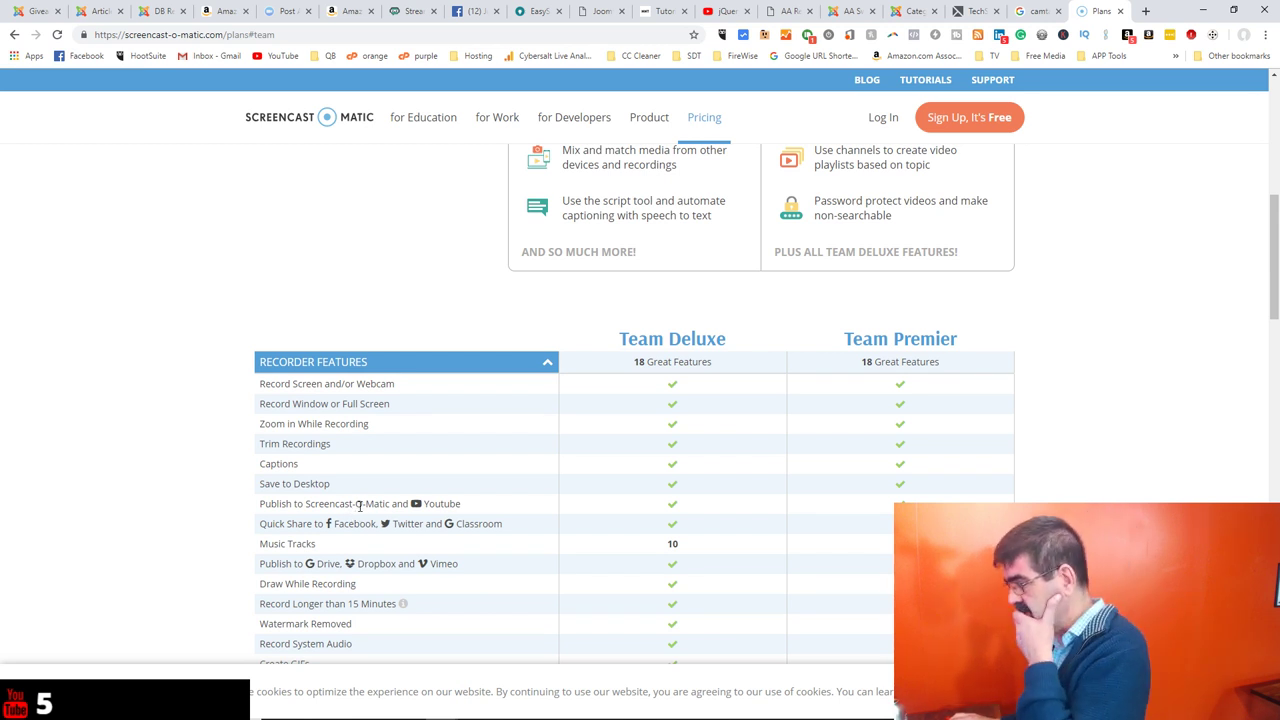
{"action": "scroll", "coordinate": [360, 516], "scroll_direction": "down", "scroll_amount": 2}
{"action": "scroll", "coordinate": [360, 516], "scroll_direction": "down", "scroll_amount": 4}
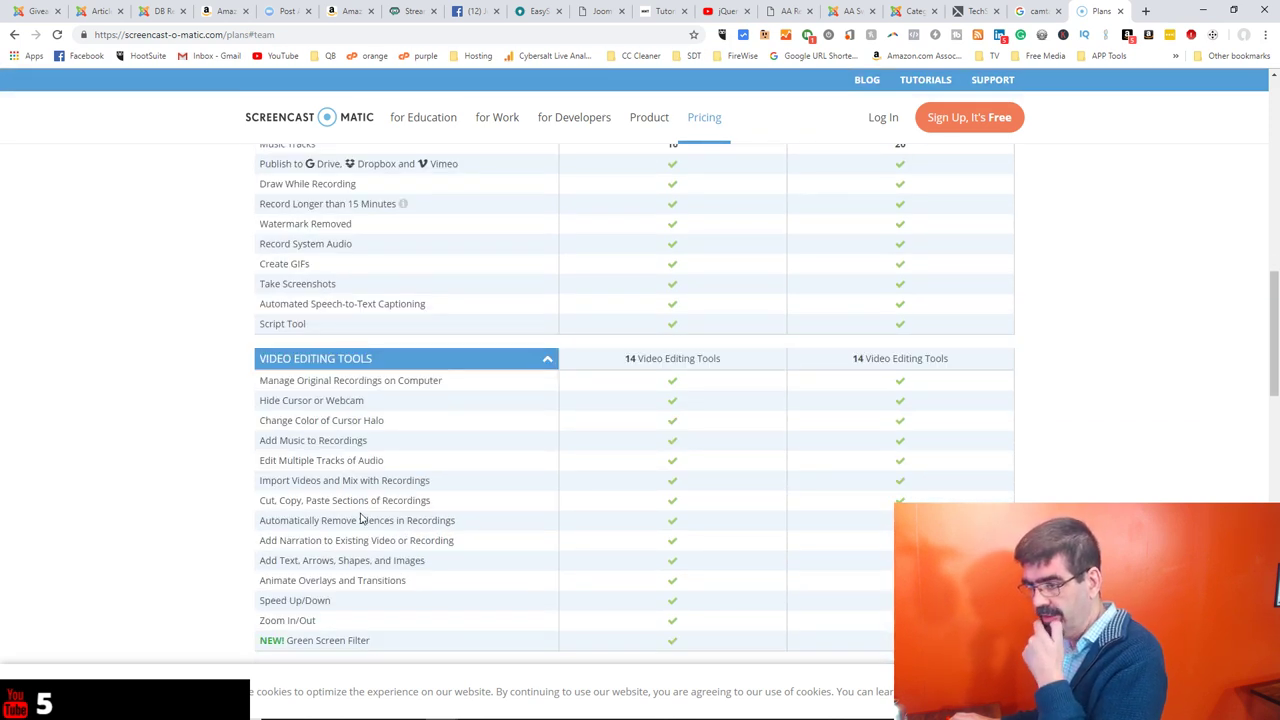
{"action": "key", "text": "Home"}
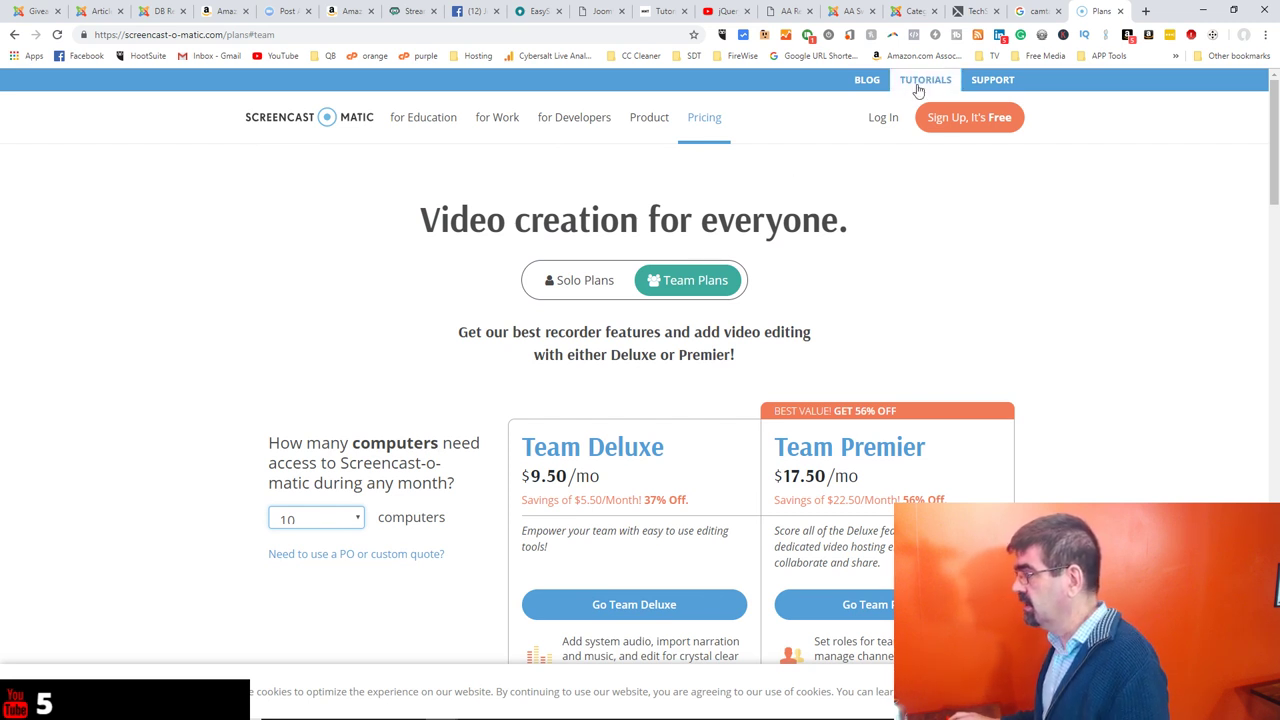
{"action": "left_click", "coordinate": [978, 82]}
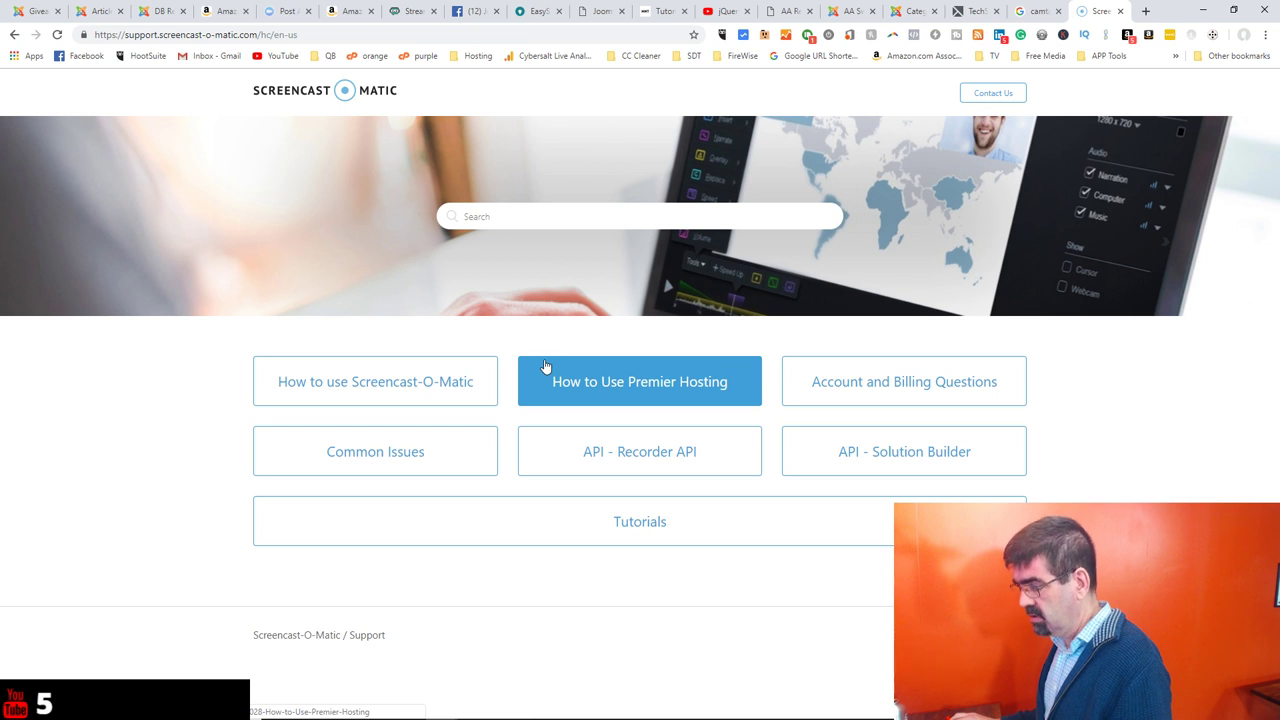
Search the web for "screencastomatic scripting" in the current tab and open the "Working with Scripts and Captions" article.
{"action": "left_click", "coordinate": [338, 37]}
{"action": "type", "text": "scr"}
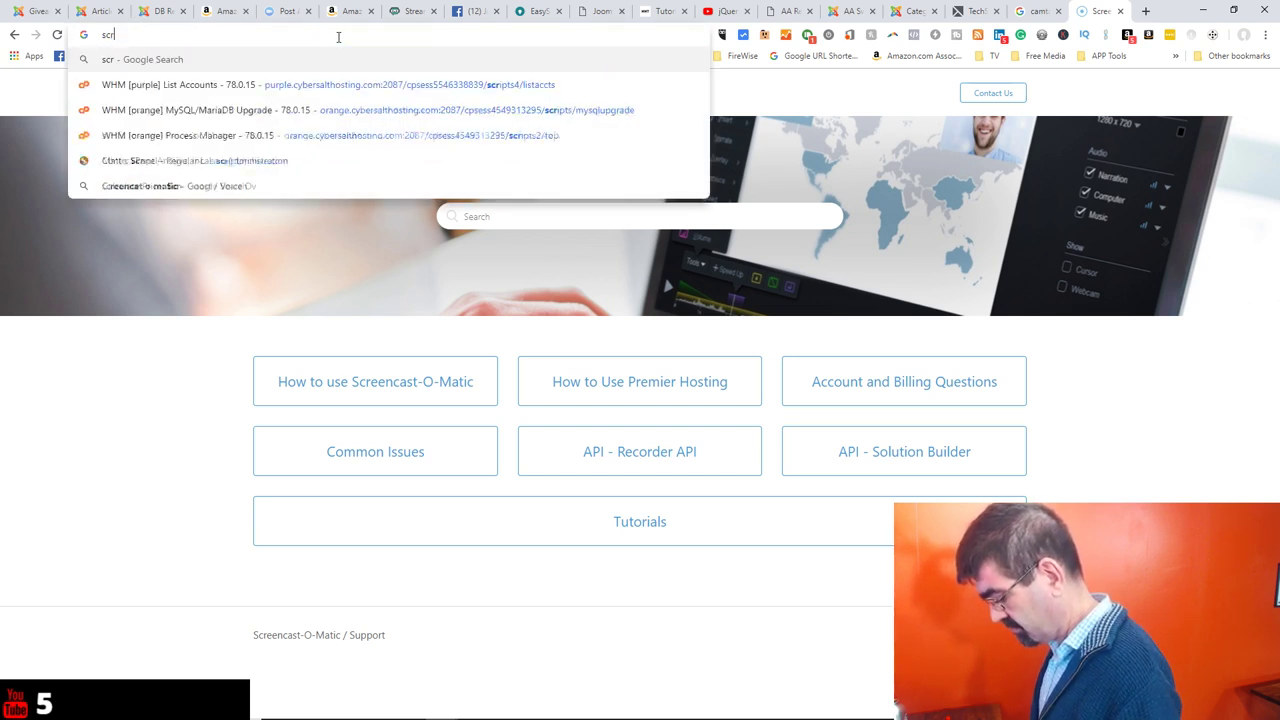
{"action": "type", "text": "eencastomati"}
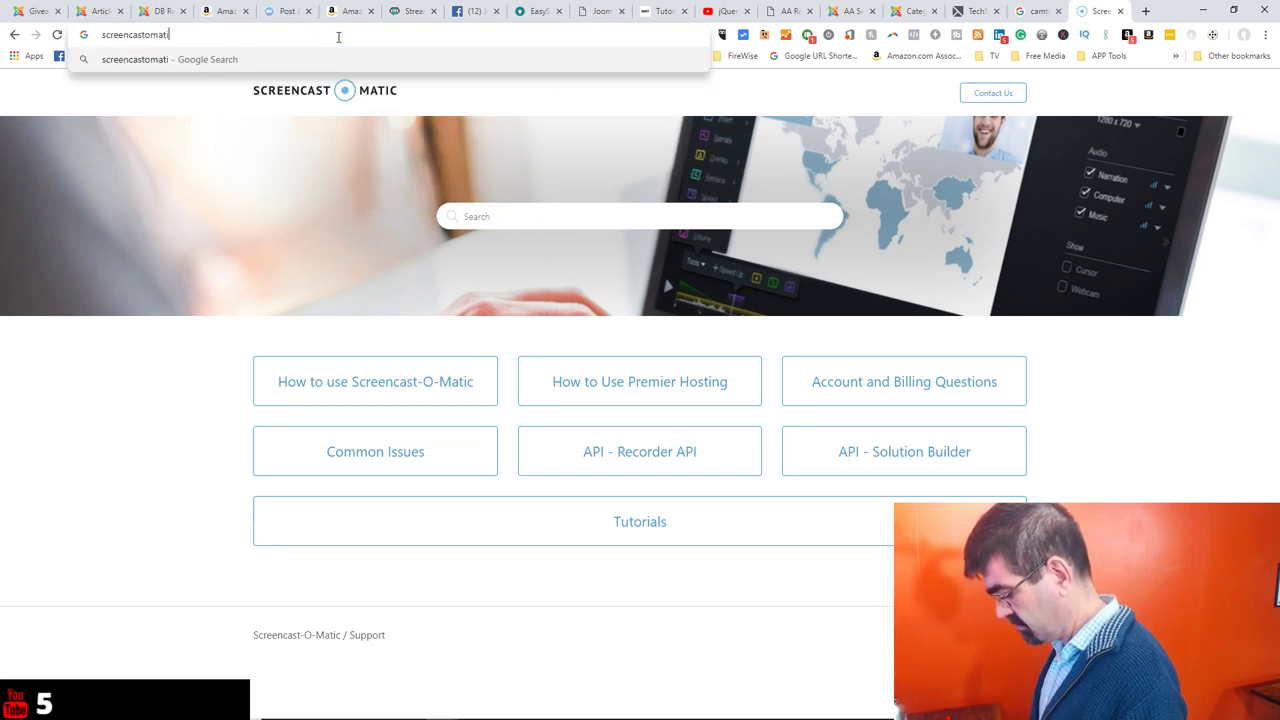
{"action": "type", "text": "c scripting"}
{"action": "key", "text": "Return"}
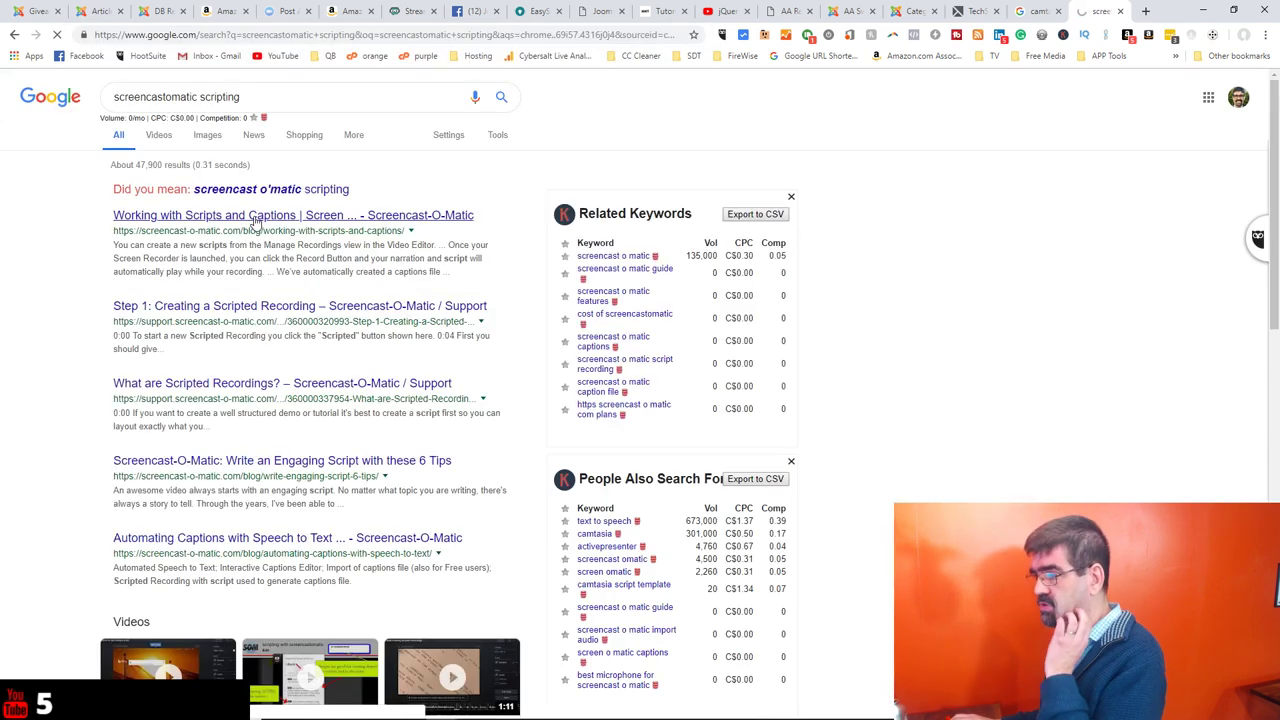
{"action": "left_click", "coordinate": [255, 220]}
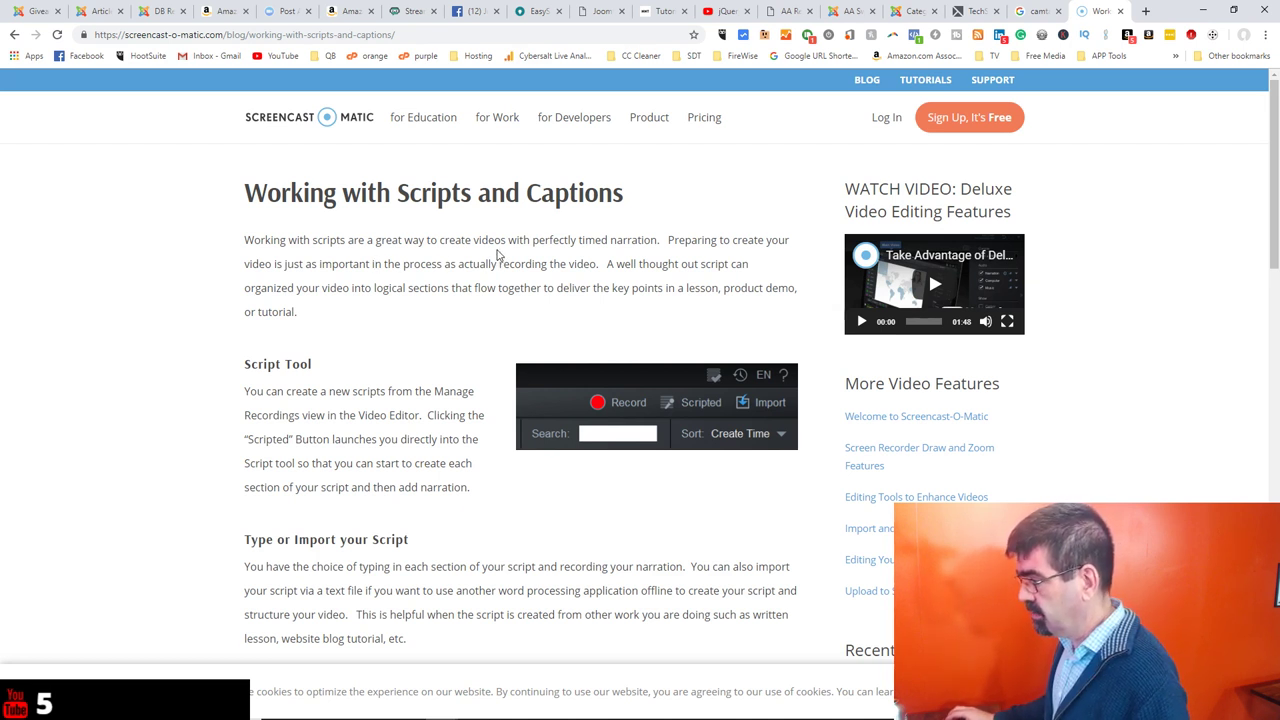
Read the article's introduction and its Script Tool and Type or Import your Script sections, including the script editor screenshot.
{"action": "scroll", "coordinate": [500, 255], "scroll_direction": "down", "scroll_amount": 1}
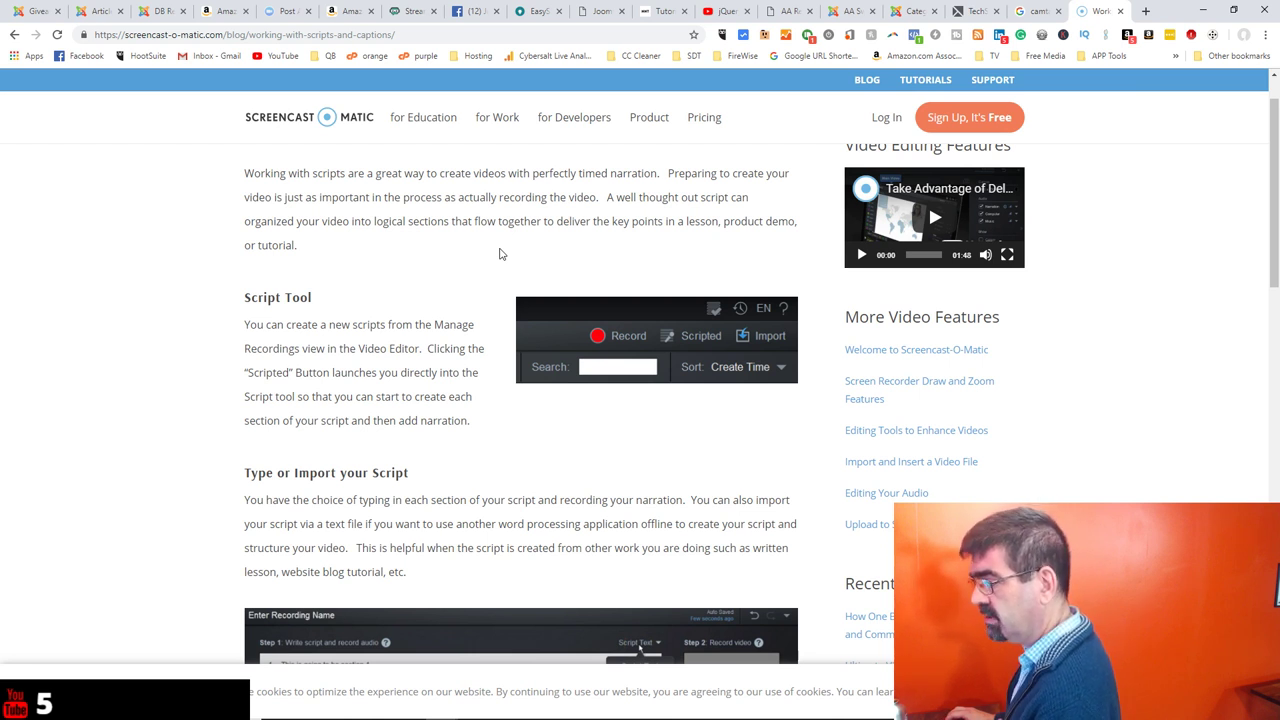
{"action": "scroll", "coordinate": [501, 254], "scroll_direction": "down", "scroll_amount": 1}
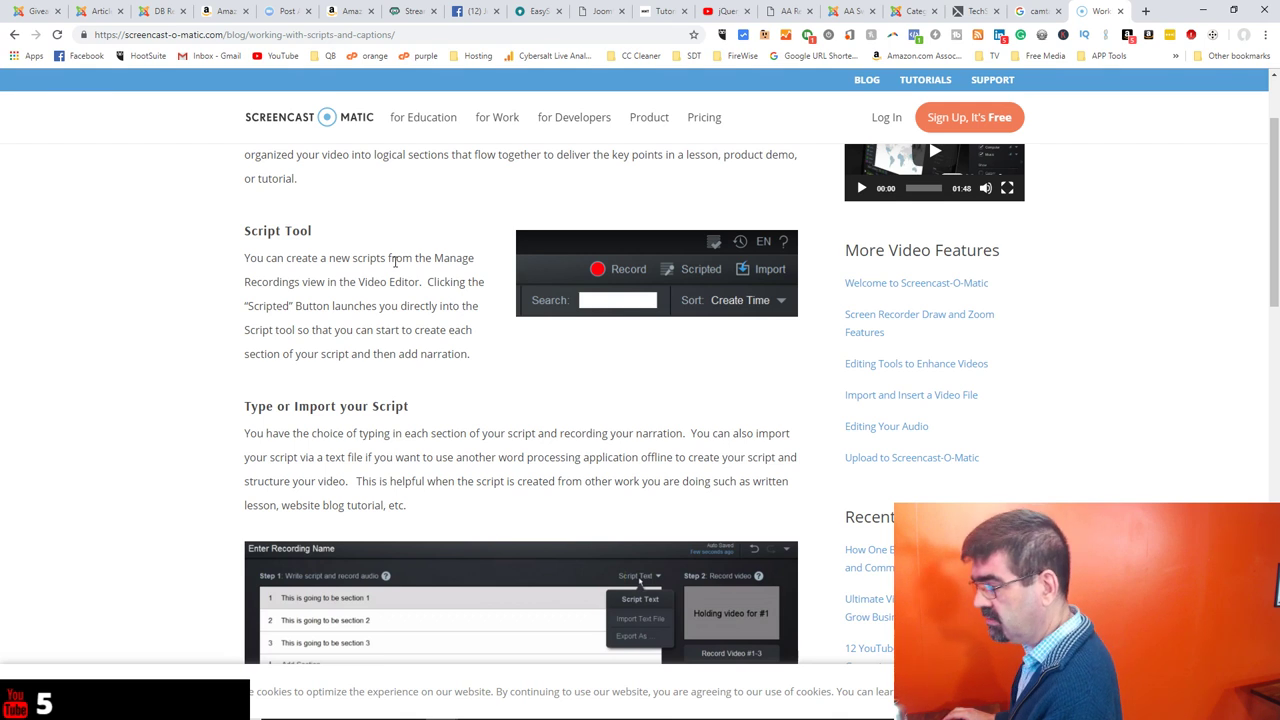
{"action": "scroll", "coordinate": [395, 261], "scroll_direction": "down", "scroll_amount": 2}
{"action": "scroll", "coordinate": [396, 262], "scroll_direction": "up", "scroll_amount": 1}
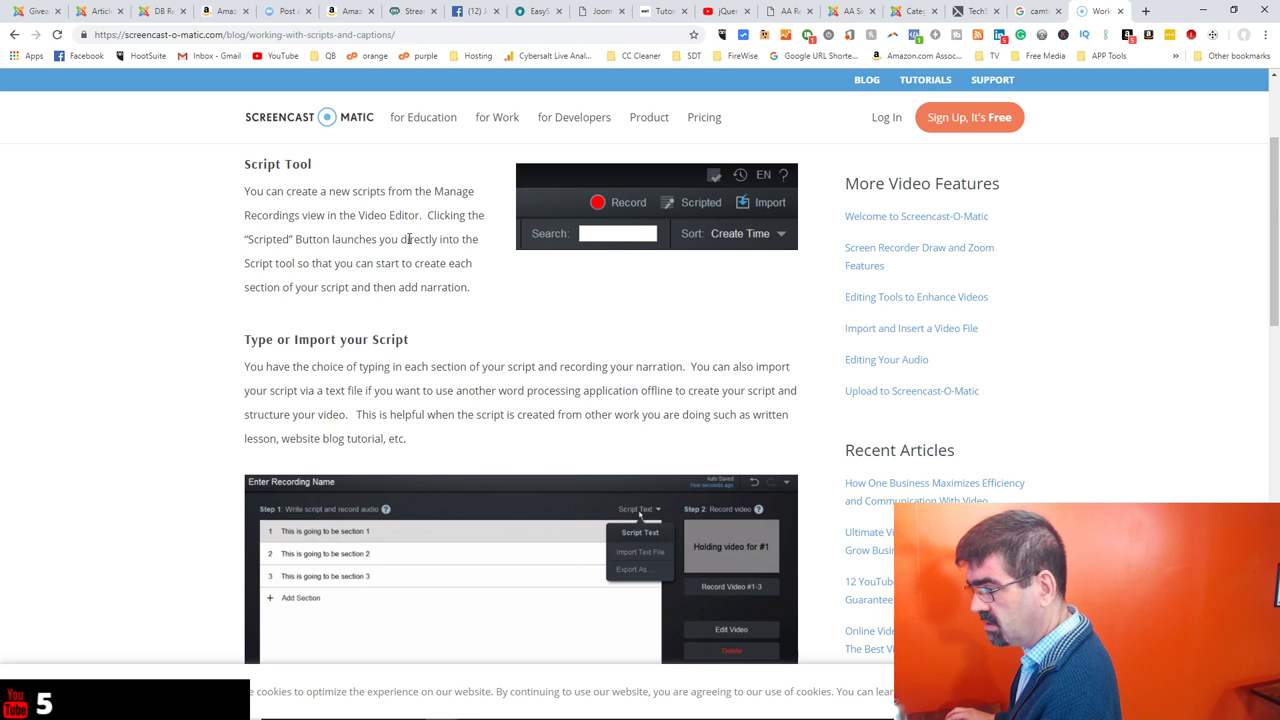
{"action": "scroll", "coordinate": [408, 240], "scroll_direction": "down", "scroll_amount": 2}
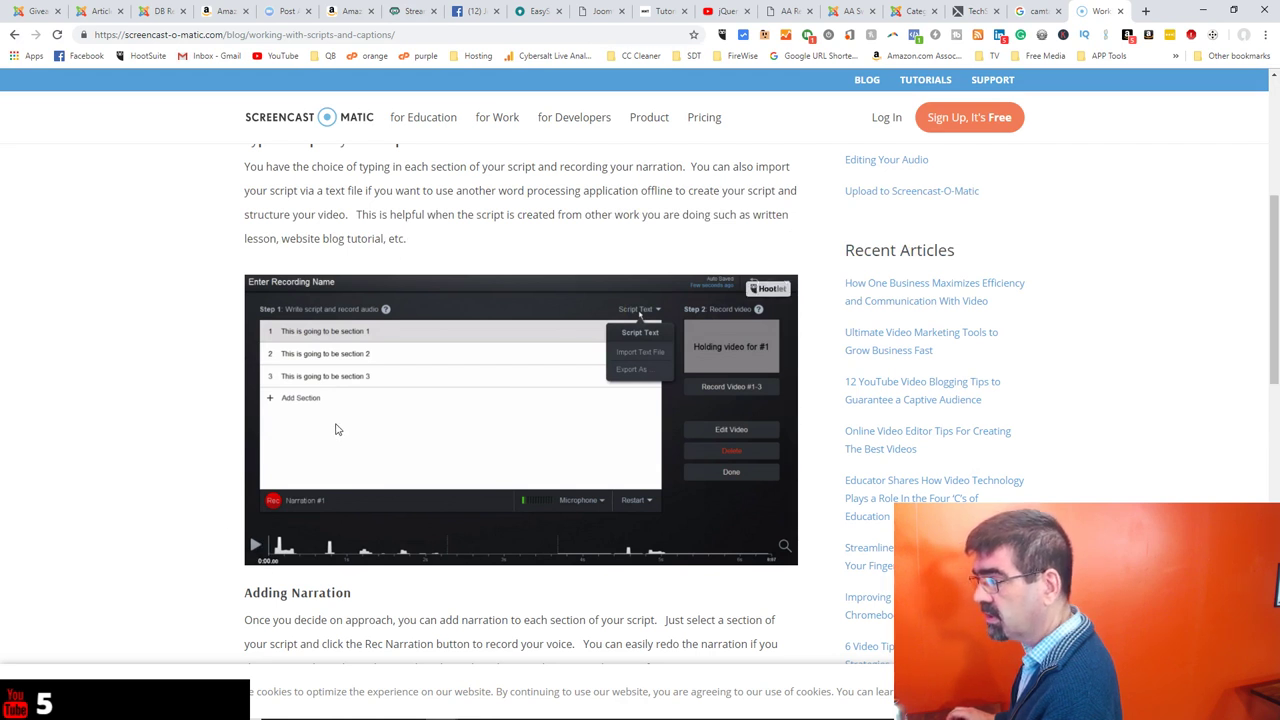
{"action": "scroll", "coordinate": [336, 429], "scroll_direction": "up", "scroll_amount": 1}
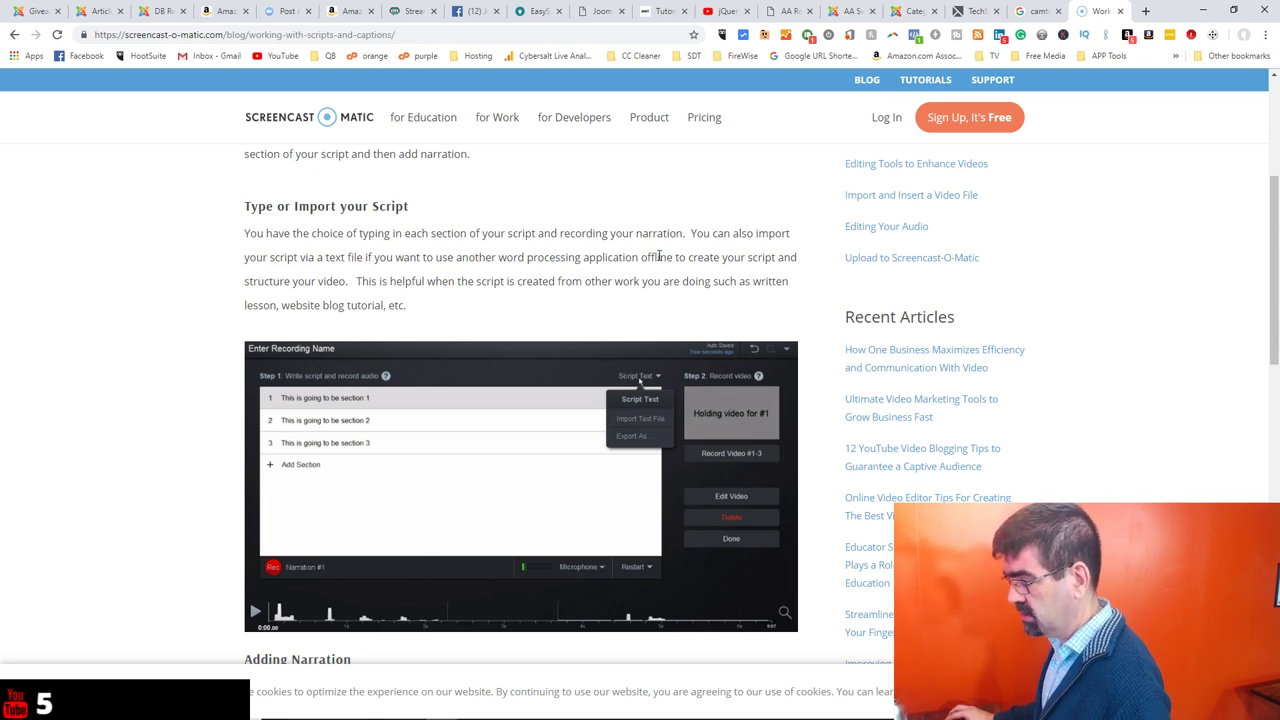
{"action": "scroll", "coordinate": [658, 257], "scroll_direction": "down", "scroll_amount": 2}
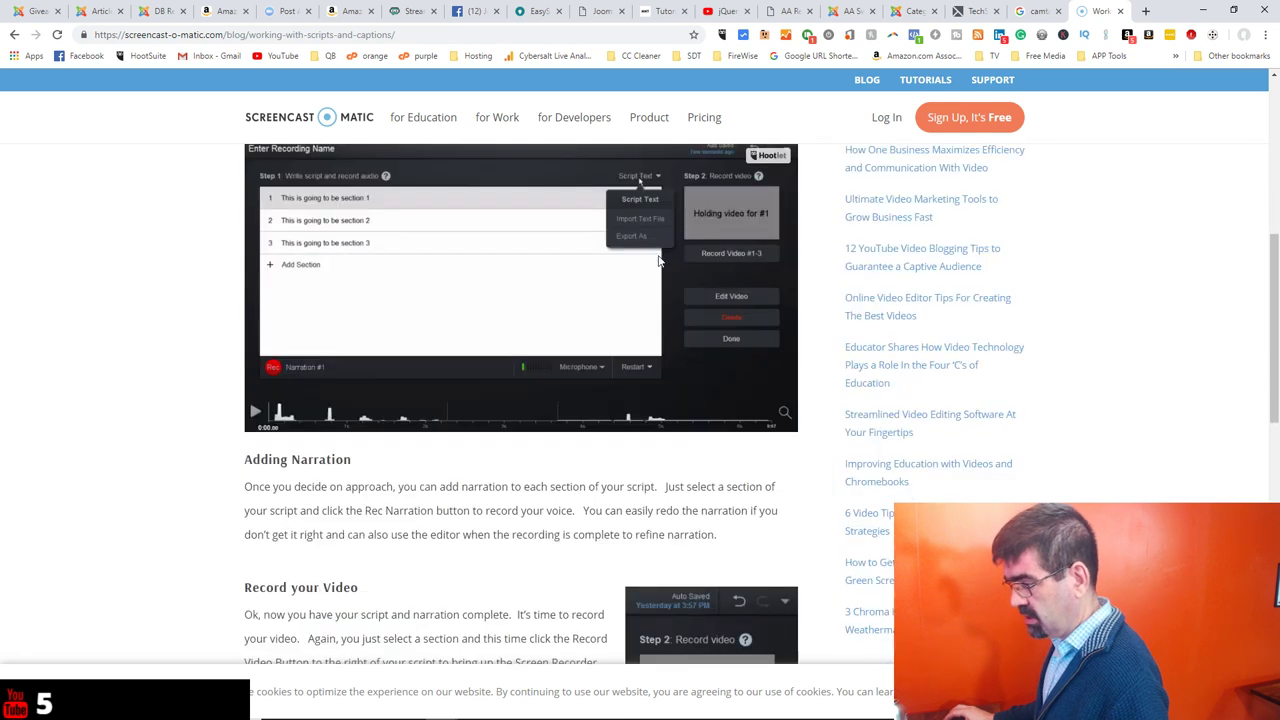
Read the article's Adding Narration, Record your Video, Edit your Scripted Video and Captions sections.
{"action": "scroll", "coordinate": [658, 260], "scroll_direction": "down", "scroll_amount": 1}
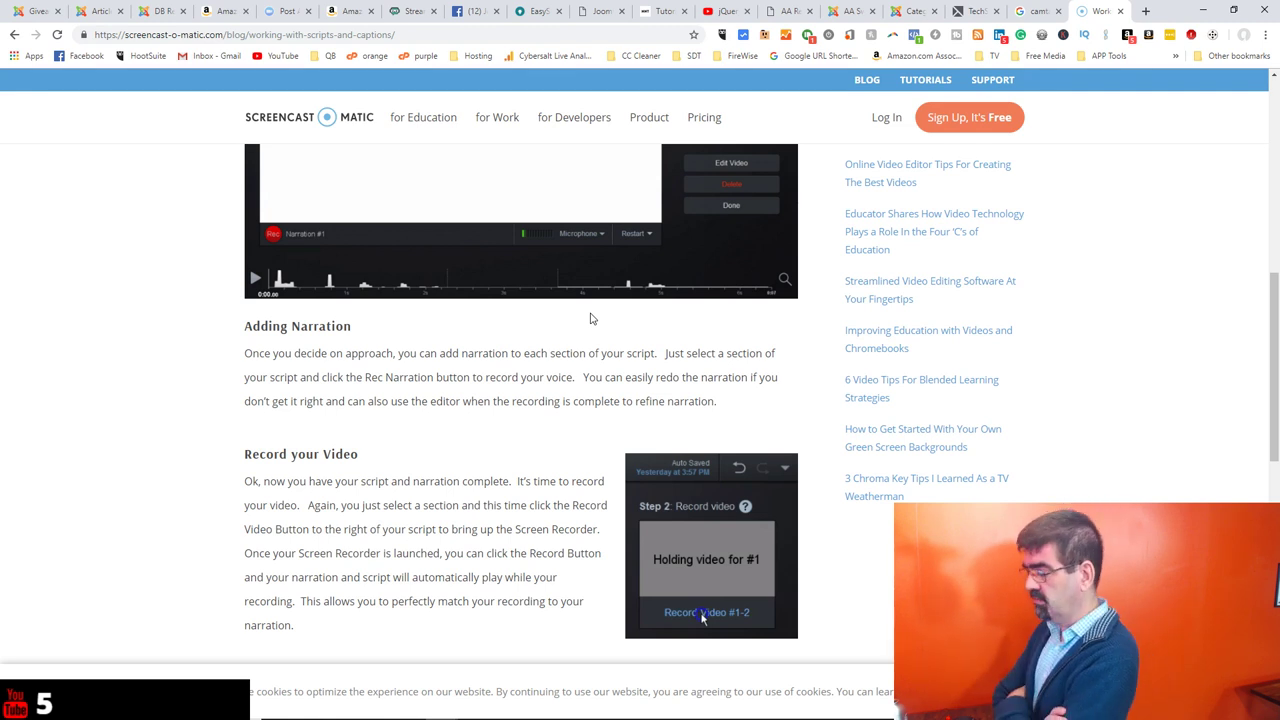
{"action": "scroll", "coordinate": [570, 325], "scroll_direction": "down", "scroll_amount": 1}
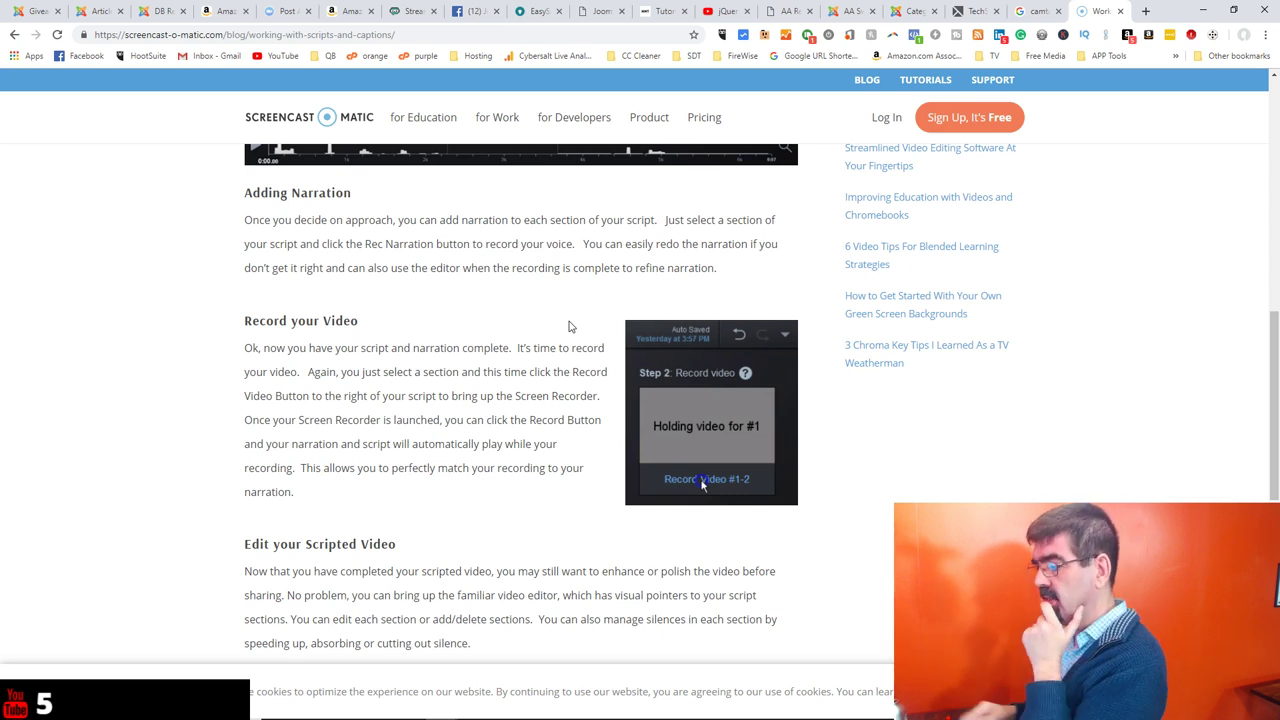
{"action": "scroll", "coordinate": [570, 327], "scroll_direction": "down", "scroll_amount": 1}
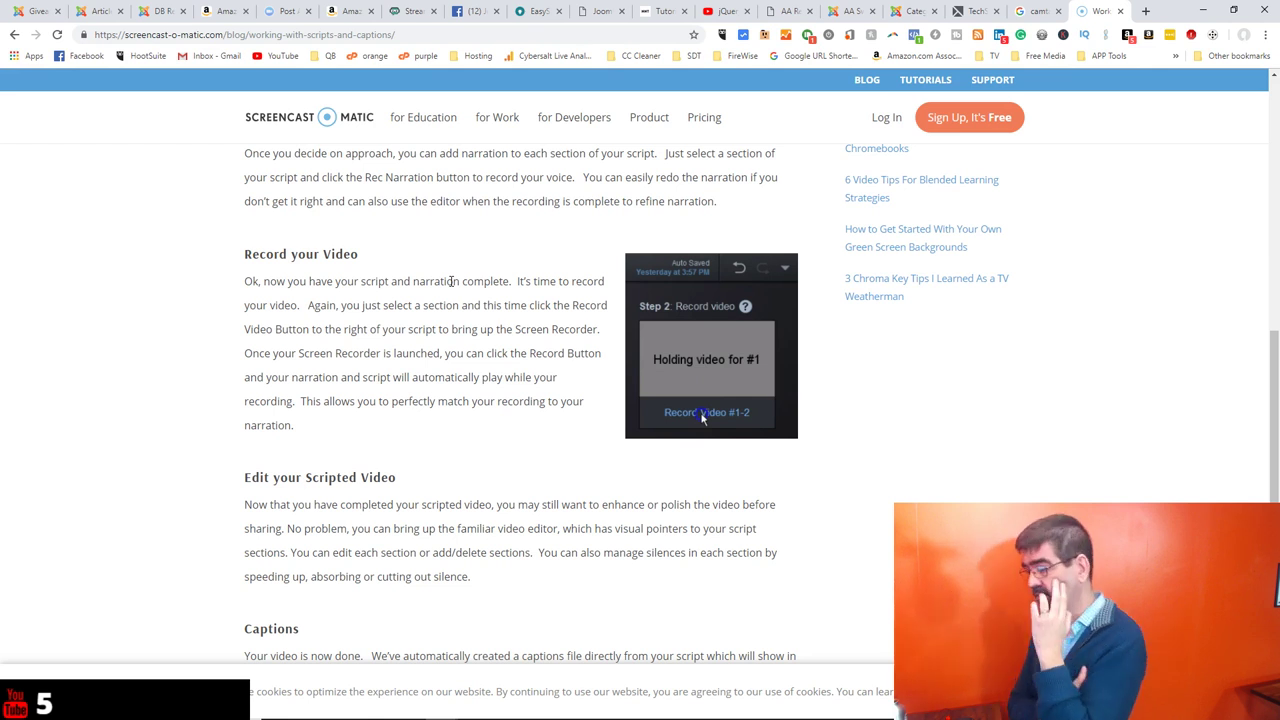
{"action": "scroll", "coordinate": [373, 325], "scroll_direction": "down", "scroll_amount": 1}
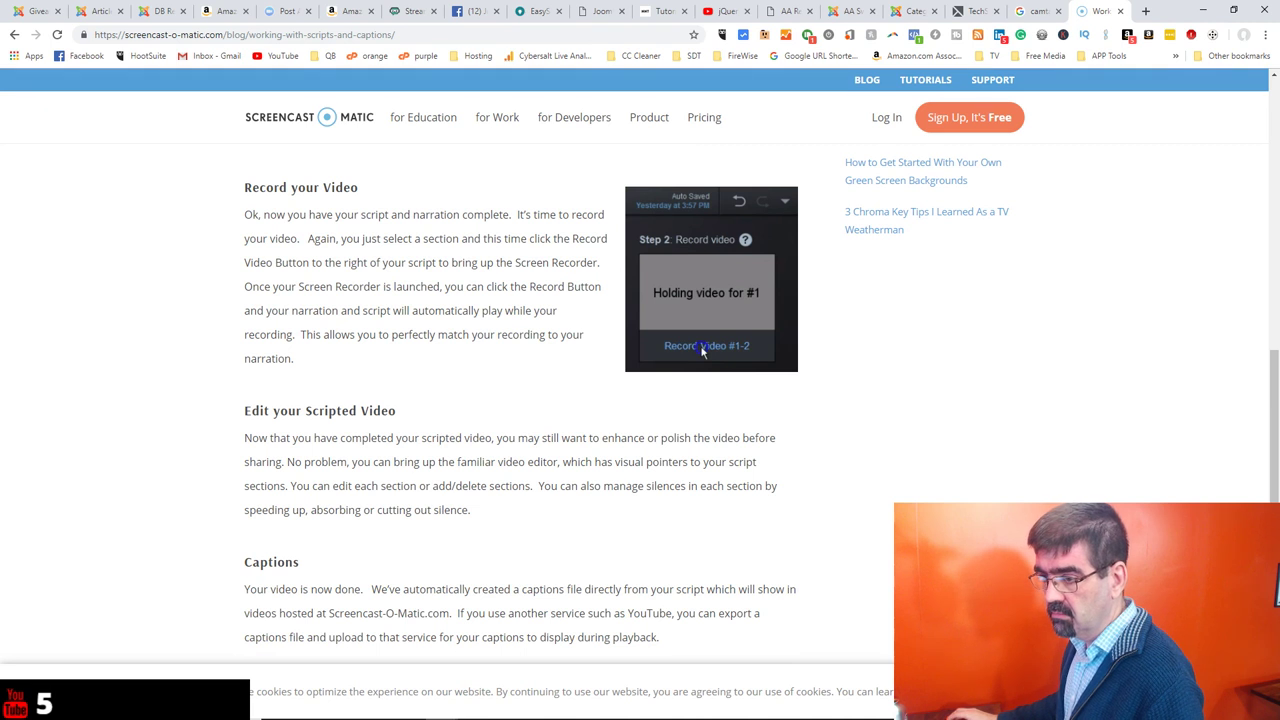
{"action": "scroll", "coordinate": [469, 386], "scroll_direction": "down", "scroll_amount": 1}
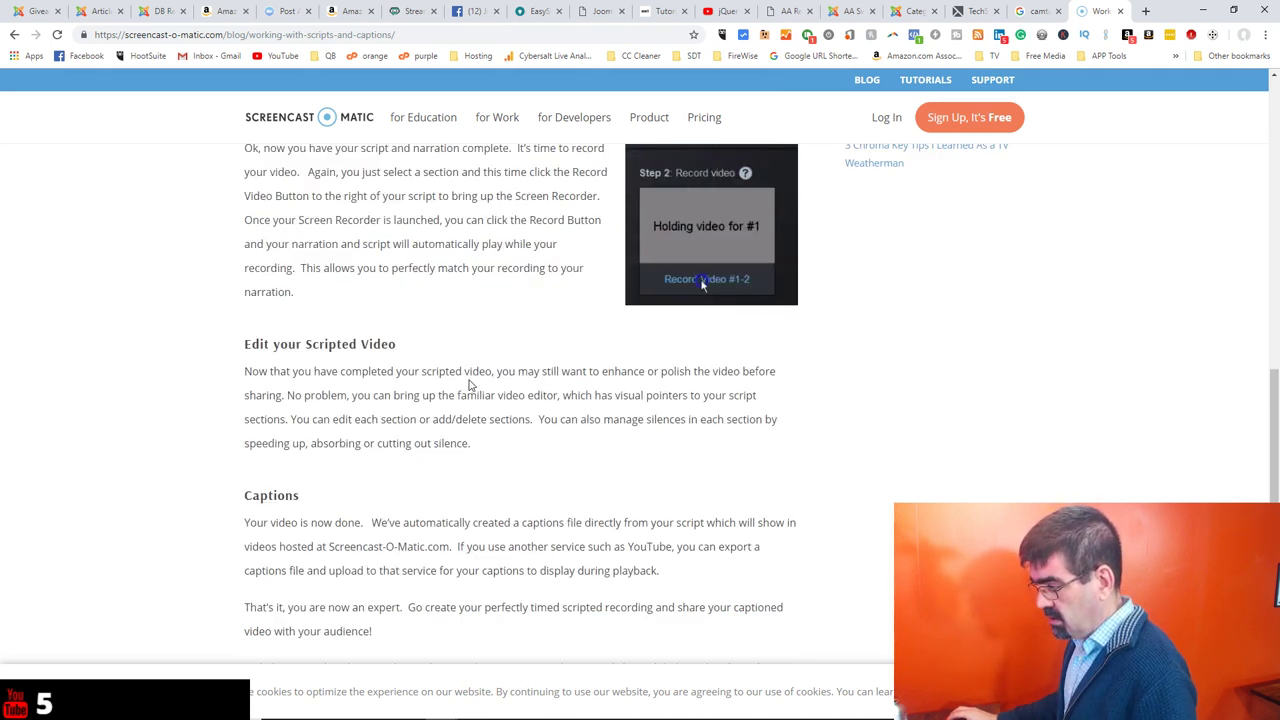
{"action": "scroll", "coordinate": [470, 385], "scroll_direction": "down", "scroll_amount": 1}
{"action": "scroll", "coordinate": [377, 429], "scroll_direction": "down", "scroll_amount": 1}
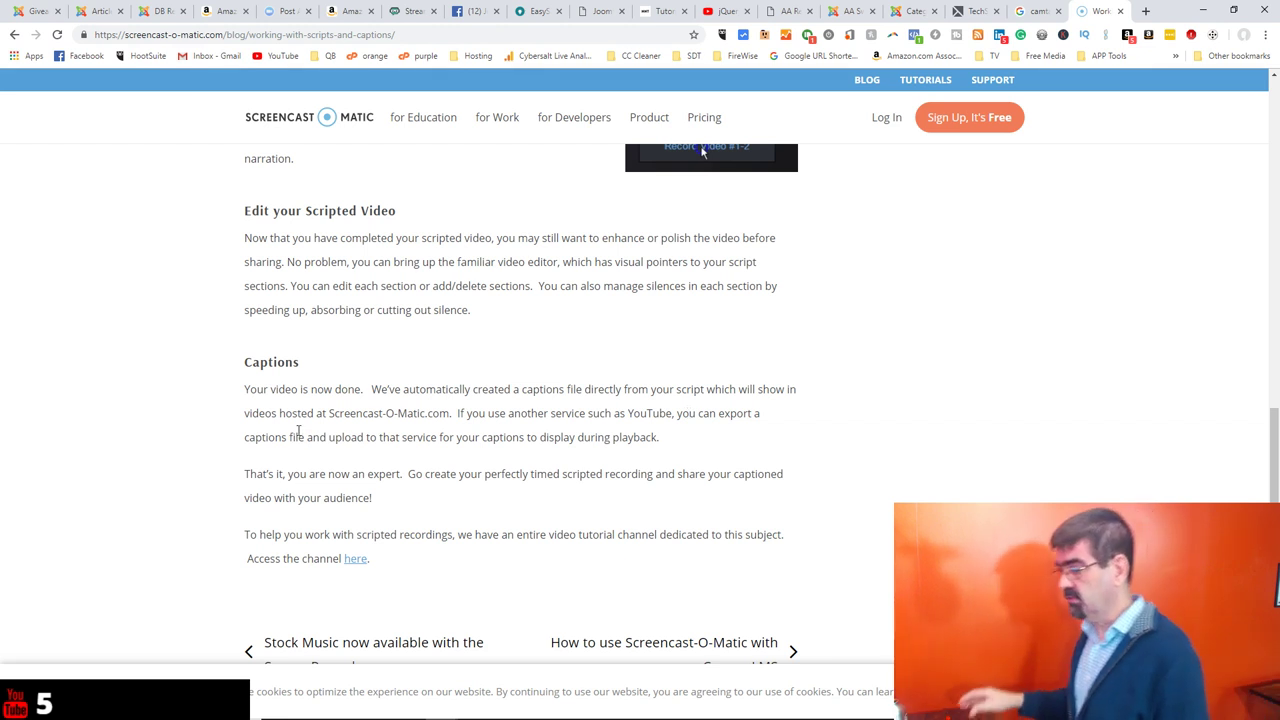
Skim the scripts and captions article again from its title to the Captions section, and return to its beginning.
{"action": "scroll", "coordinate": [465, 423], "scroll_direction": "up", "scroll_amount": 7}
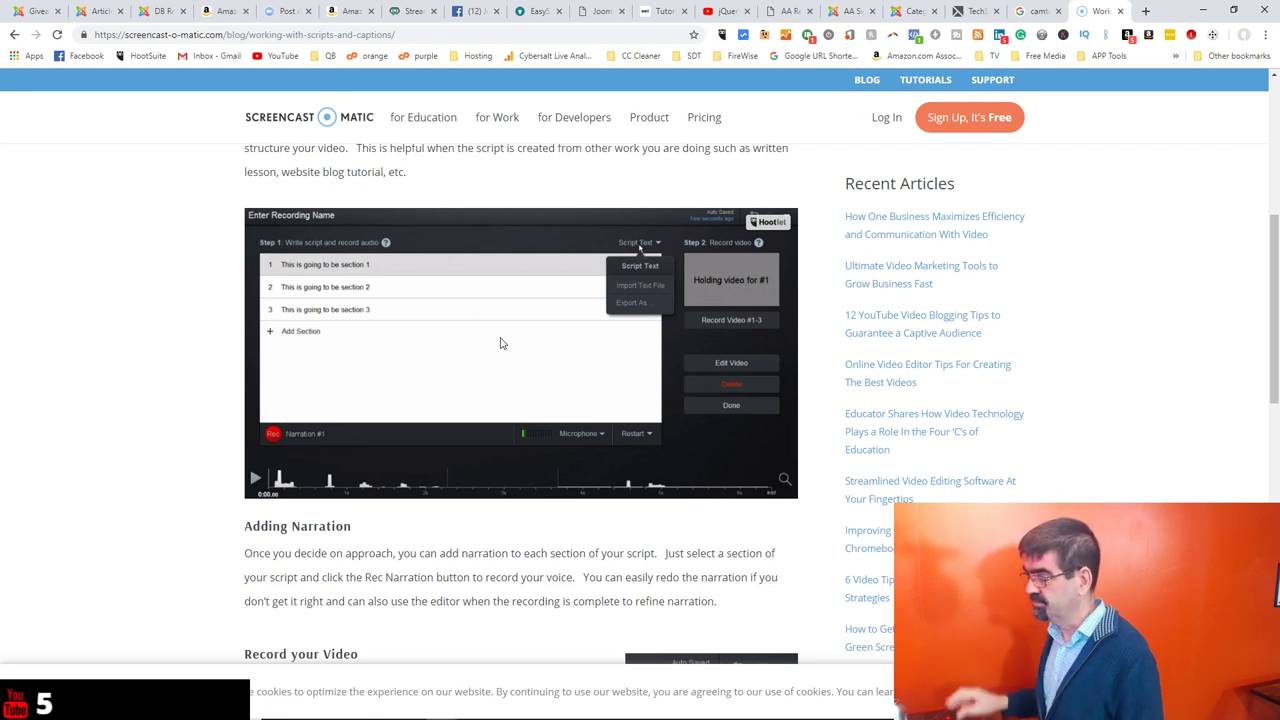
{"action": "scroll", "coordinate": [518, 270], "scroll_direction": "up", "scroll_amount": 5}
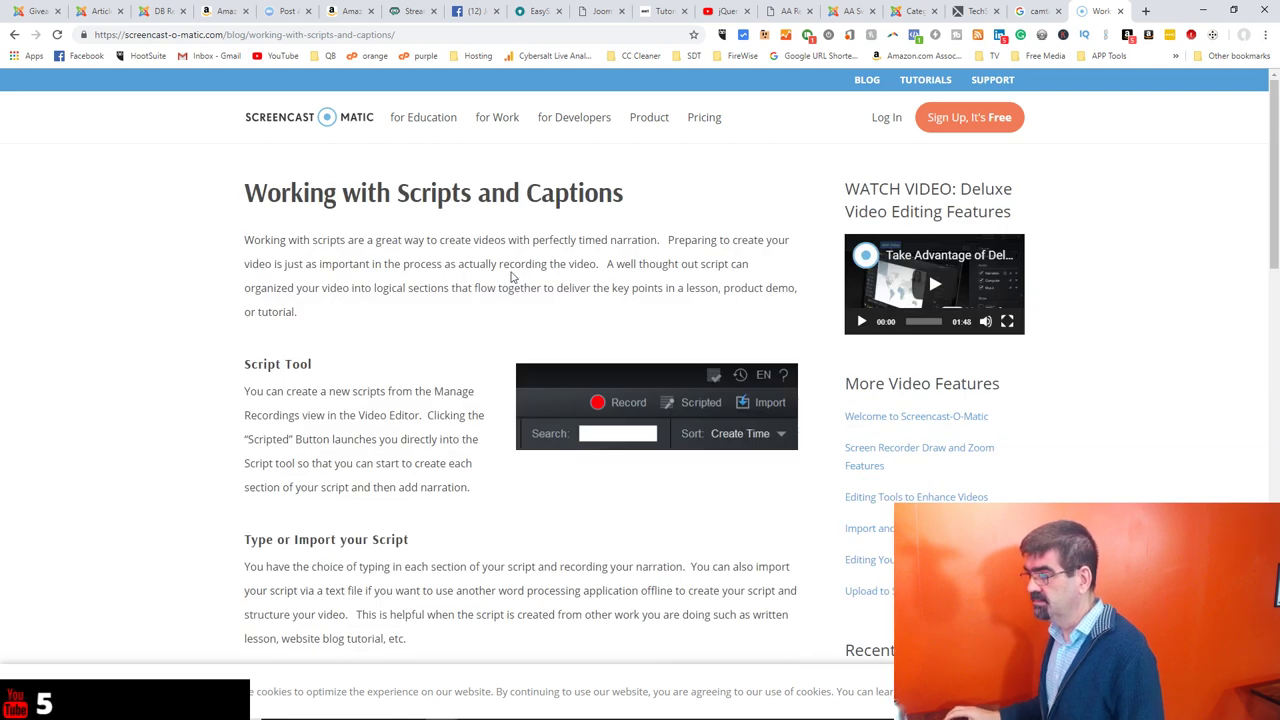
{"action": "scroll", "coordinate": [512, 270], "scroll_direction": "down", "scroll_amount": 4}
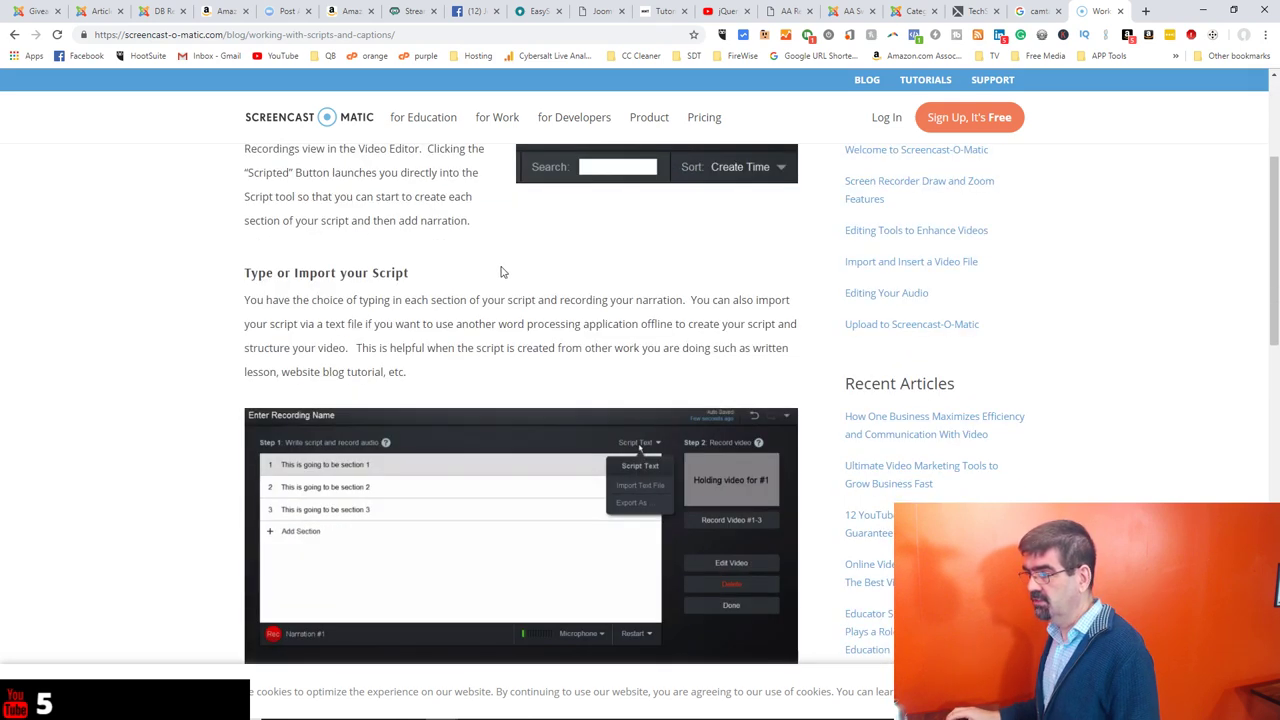
{"action": "scroll", "coordinate": [431, 254], "scroll_direction": "down", "scroll_amount": 10}
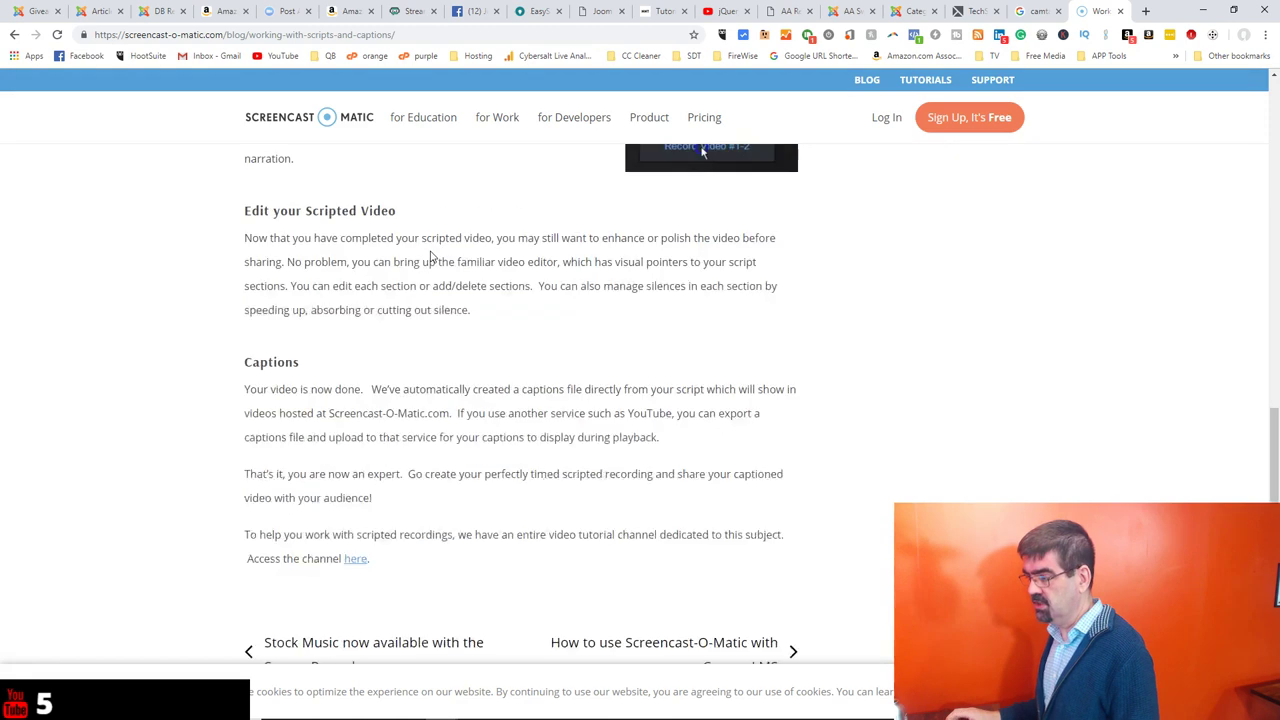
{"action": "scroll", "coordinate": [431, 254], "scroll_direction": "up", "scroll_amount": 20}
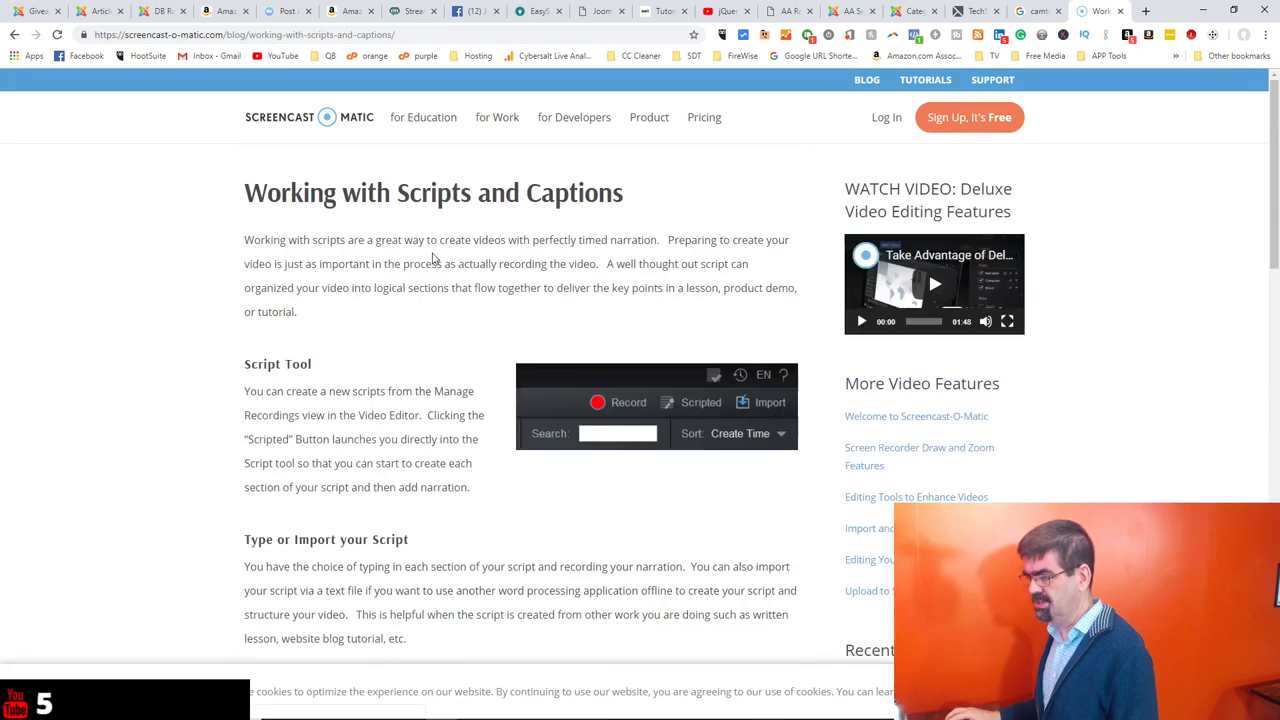
Open the Screencast-O-Matic pricing page and read the feature lists of the Solo Deluxe and Solo Premier plans.
{"action": "left_click", "coordinate": [700, 122]}
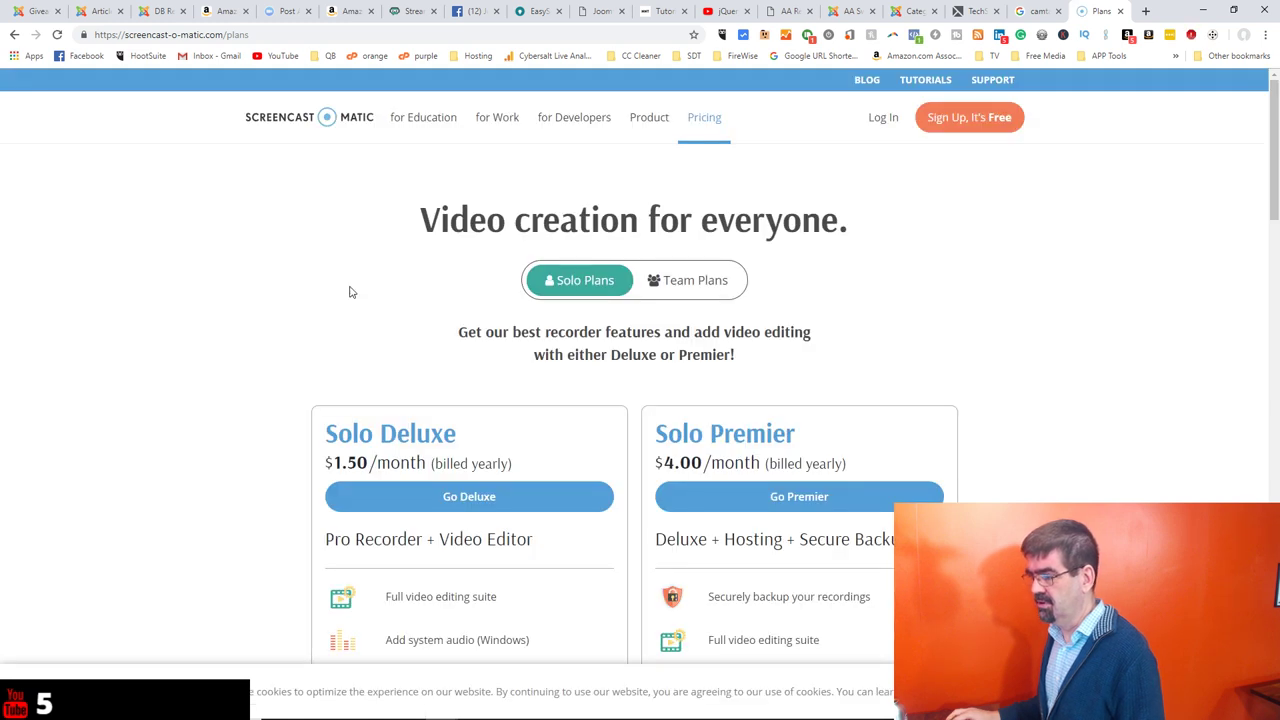
{"action": "scroll", "coordinate": [300, 300], "scroll_direction": "down", "scroll_amount": 2}
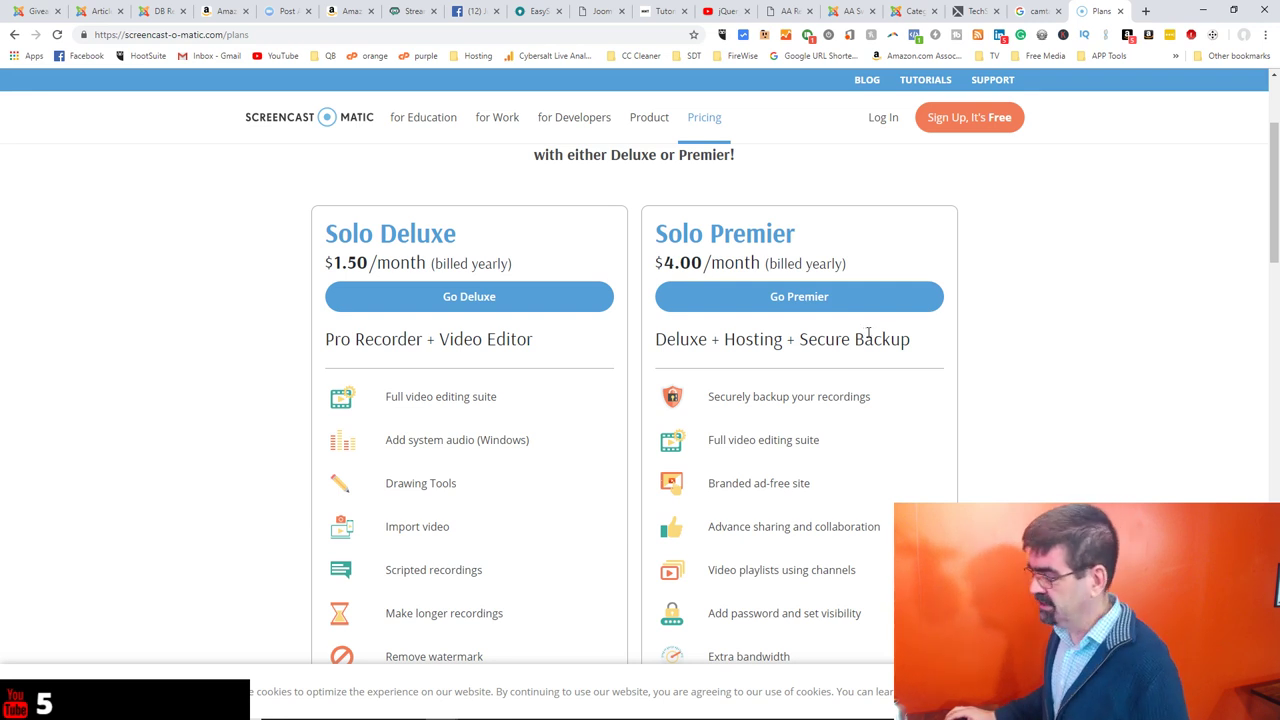
{"action": "scroll", "coordinate": [866, 334], "scroll_direction": "down", "scroll_amount": 2}
{"action": "scroll", "coordinate": [872, 334], "scroll_direction": "down", "scroll_amount": 1}
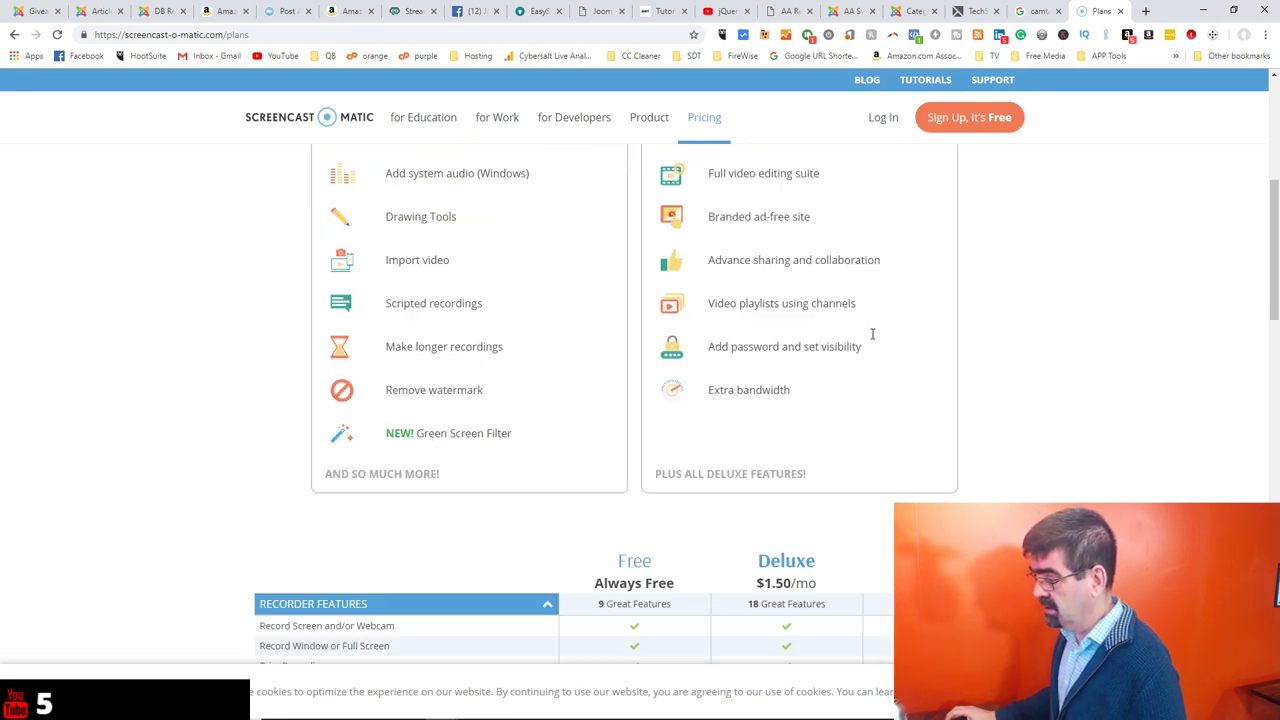
Compare the Free, Deluxe and Premier plans in the Recorder Features section of the comparison table.
{"action": "scroll", "coordinate": [873, 340], "scroll_direction": "down", "scroll_amount": 1}
{"action": "scroll", "coordinate": [873, 340], "scroll_direction": "down", "scroll_amount": 3}
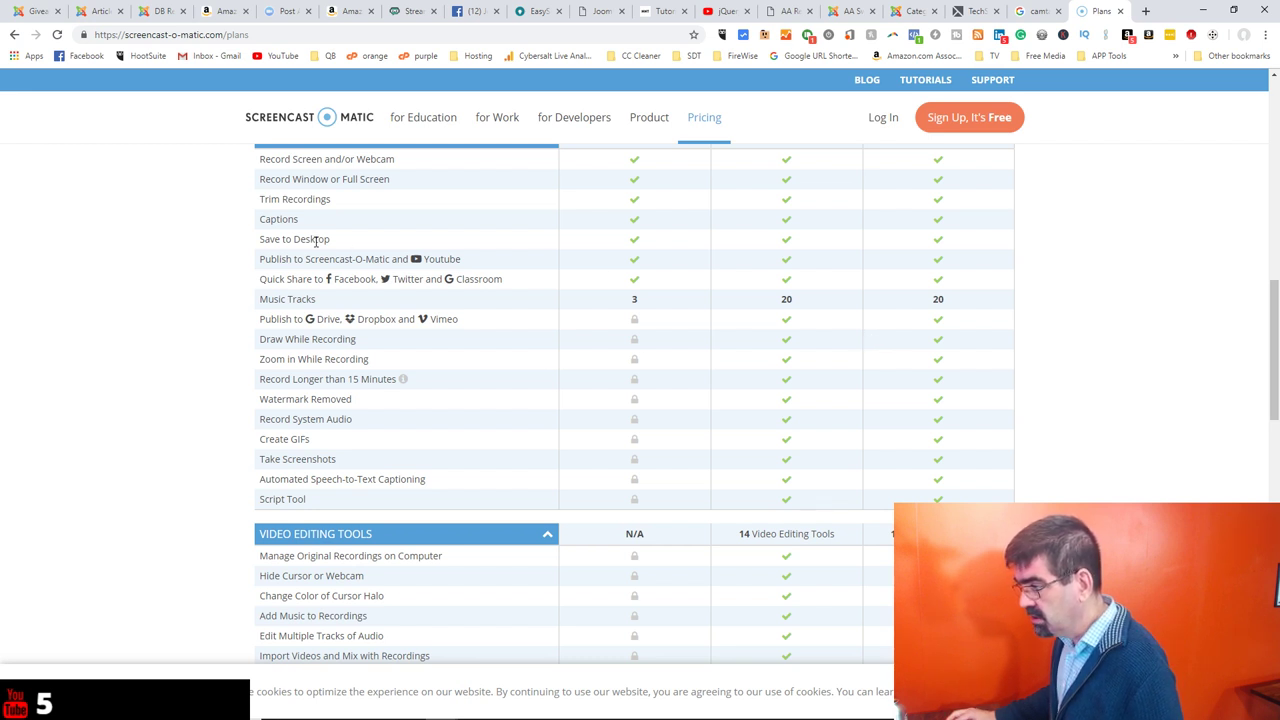
{"action": "scroll", "coordinate": [598, 245], "scroll_direction": "up", "scroll_amount": 1}
{"action": "scroll", "coordinate": [598, 245], "scroll_direction": "down", "scroll_amount": 2}
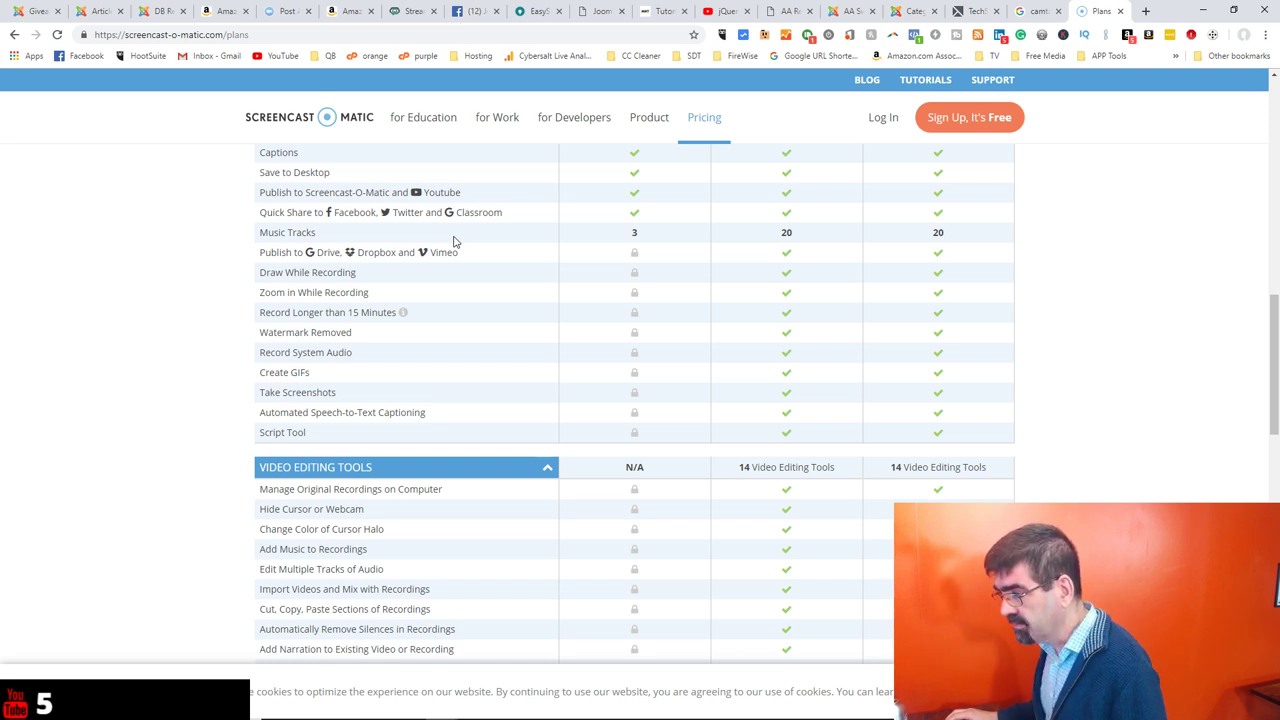
{"action": "scroll", "coordinate": [453, 241], "scroll_direction": "up", "scroll_amount": 2}
{"action": "scroll", "coordinate": [453, 241], "scroll_direction": "down", "scroll_amount": 1}
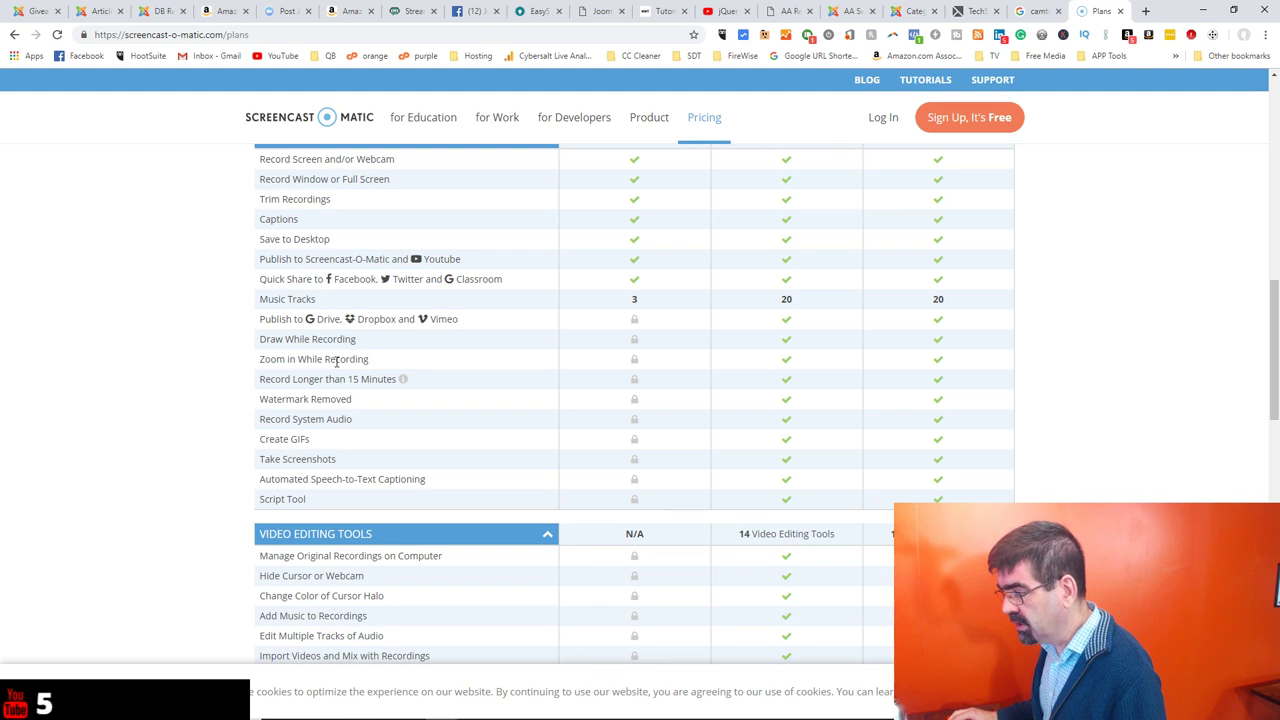
{"action": "scroll", "coordinate": [834, 345], "scroll_direction": "up", "scroll_amount": 2}
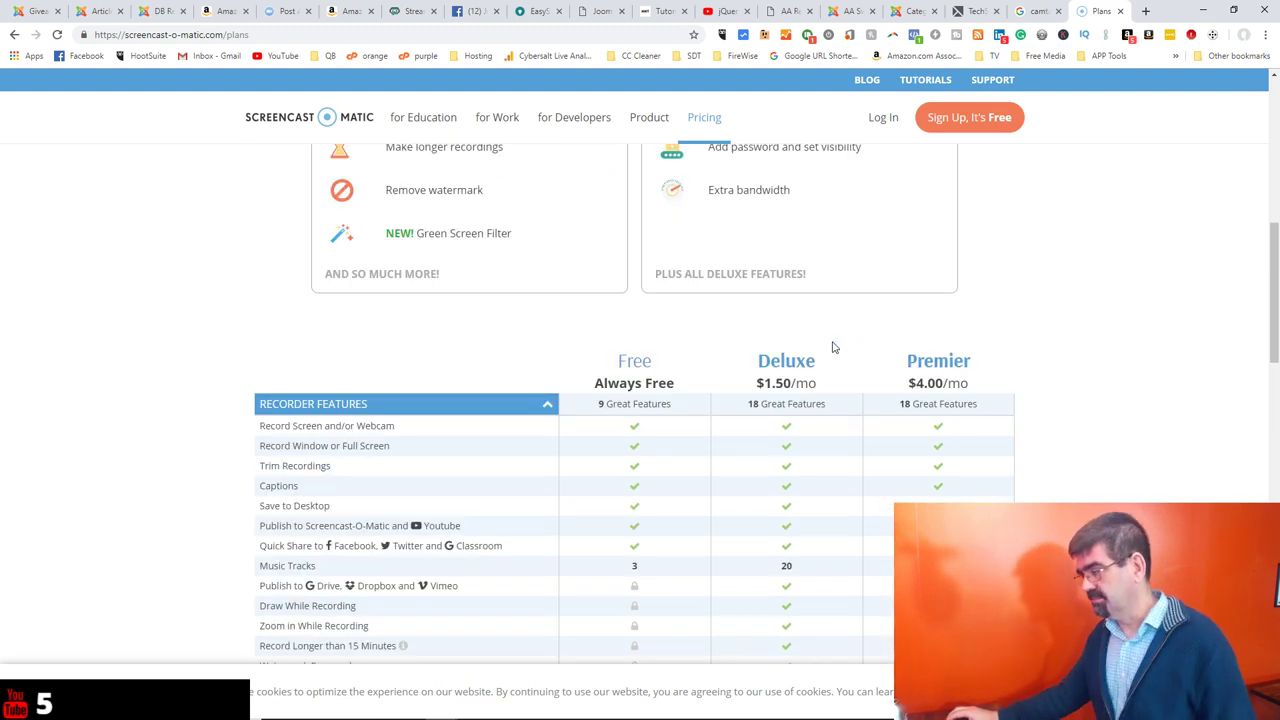
{"action": "scroll", "coordinate": [834, 352], "scroll_direction": "down", "scroll_amount": 2}
{"action": "scroll", "coordinate": [838, 357], "scroll_direction": "down", "scroll_amount": 4}
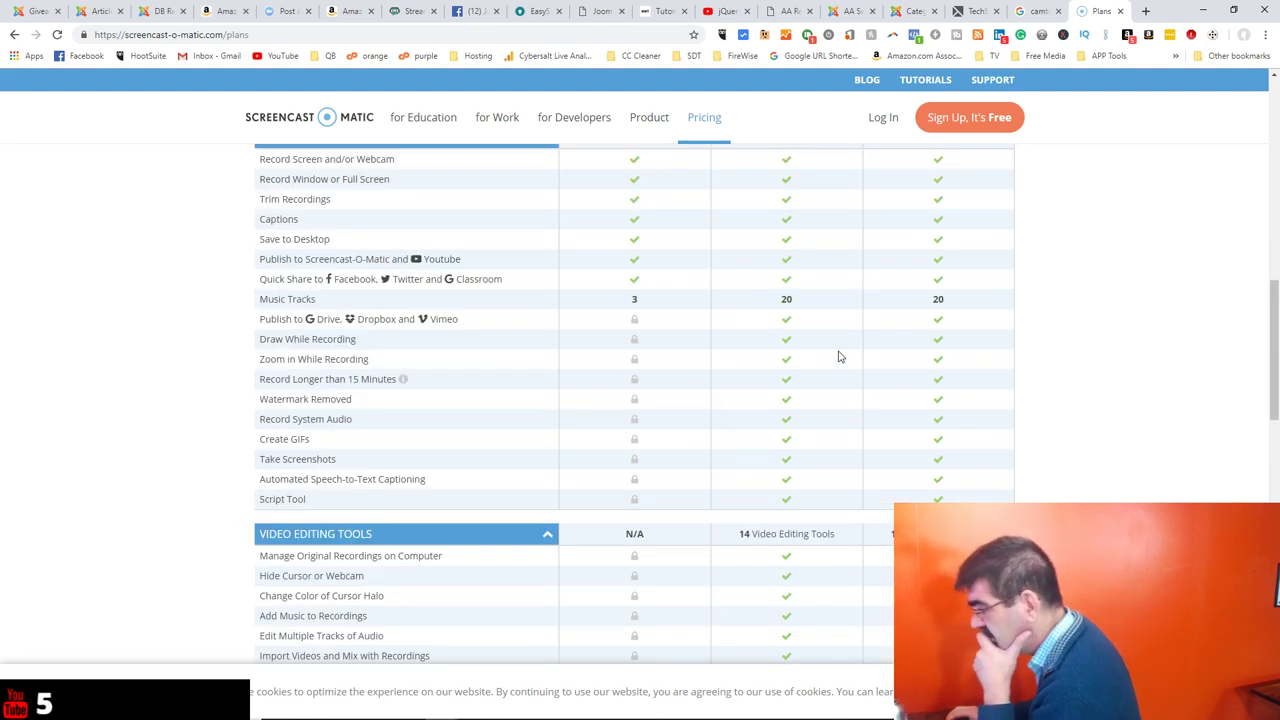
Review the Video Hosting & Sharing, Backup and Restore, and Video Editing Tools sections against the plan prices, returning to Recorder Features.
{"action": "scroll", "coordinate": [838, 357], "scroll_direction": "down", "scroll_amount": 3}
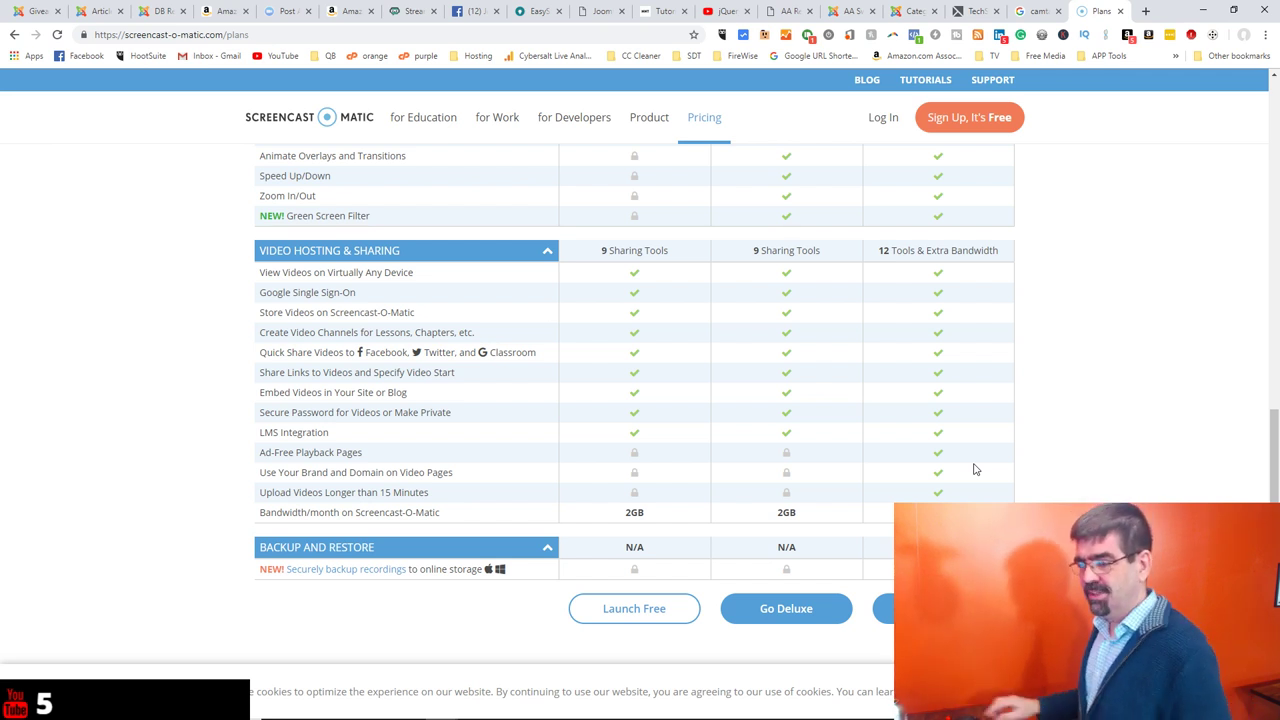
{"action": "scroll", "coordinate": [966, 398], "scroll_direction": "up", "scroll_amount": 10}
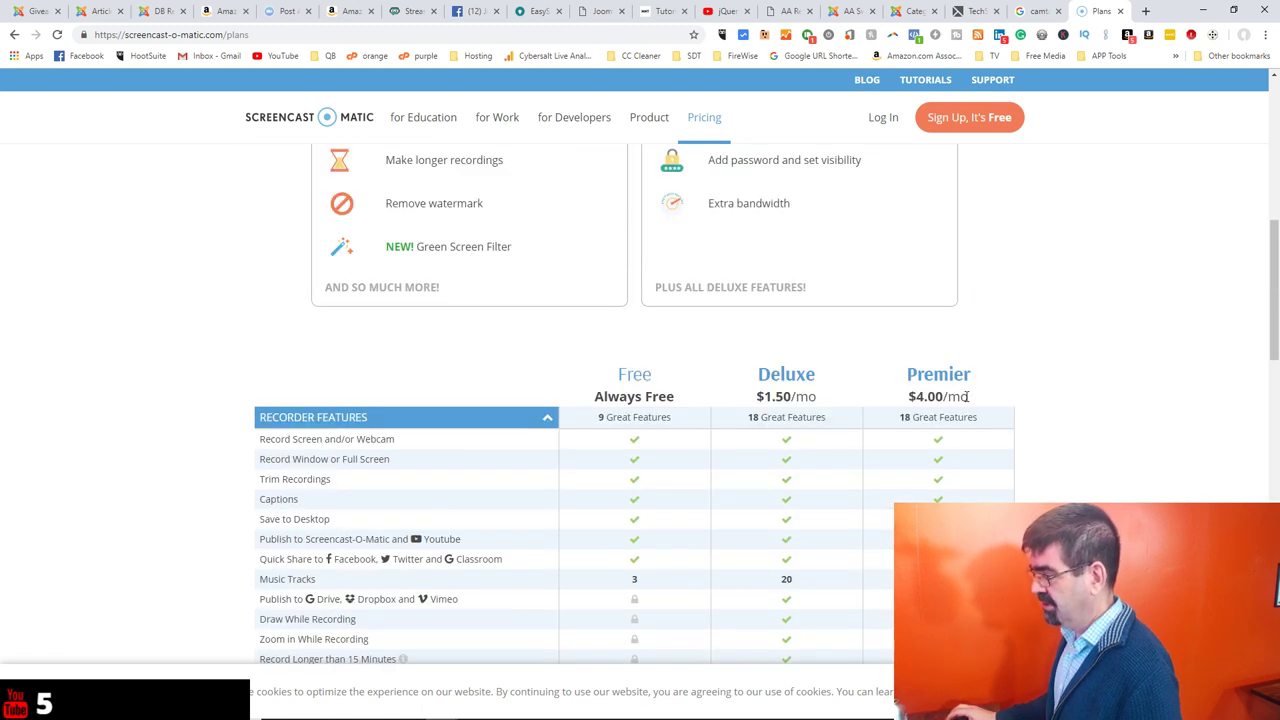
{"action": "scroll", "coordinate": [966, 398], "scroll_direction": "down", "scroll_amount": 12}
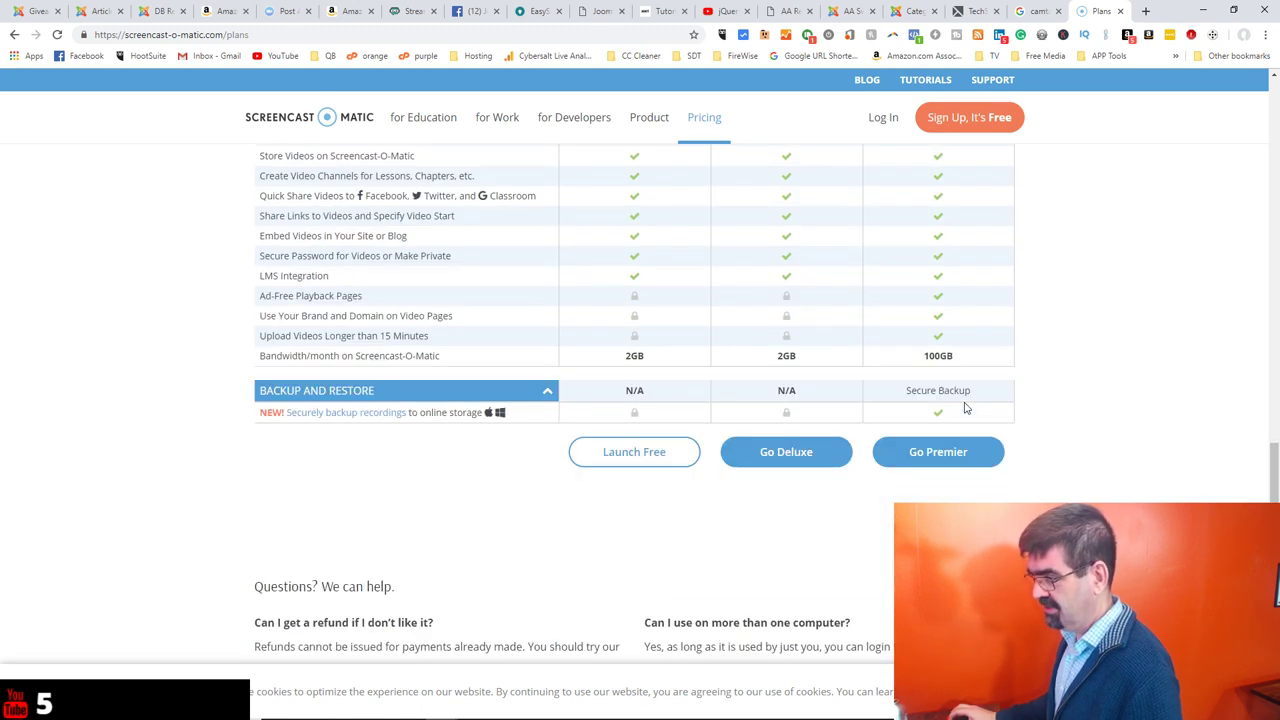
{"action": "scroll", "coordinate": [966, 407], "scroll_direction": "up", "scroll_amount": 2}
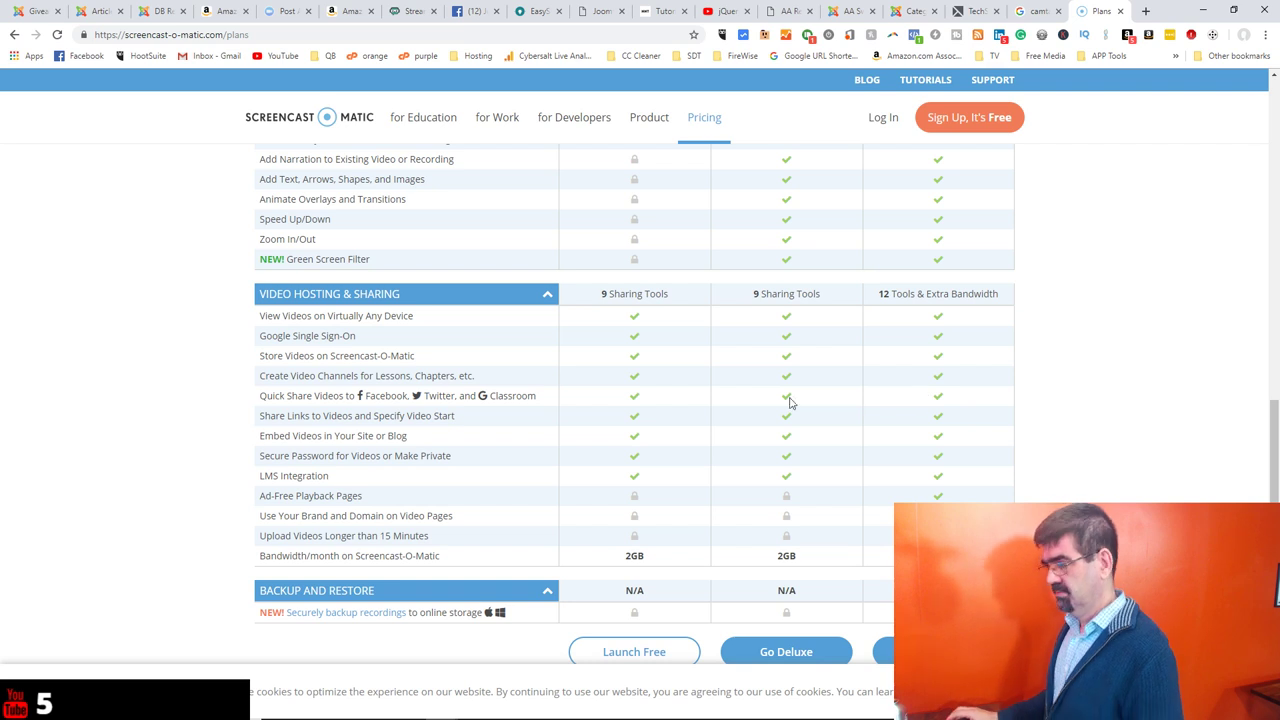
{"action": "scroll", "coordinate": [774, 405], "scroll_direction": "up", "scroll_amount": 2}
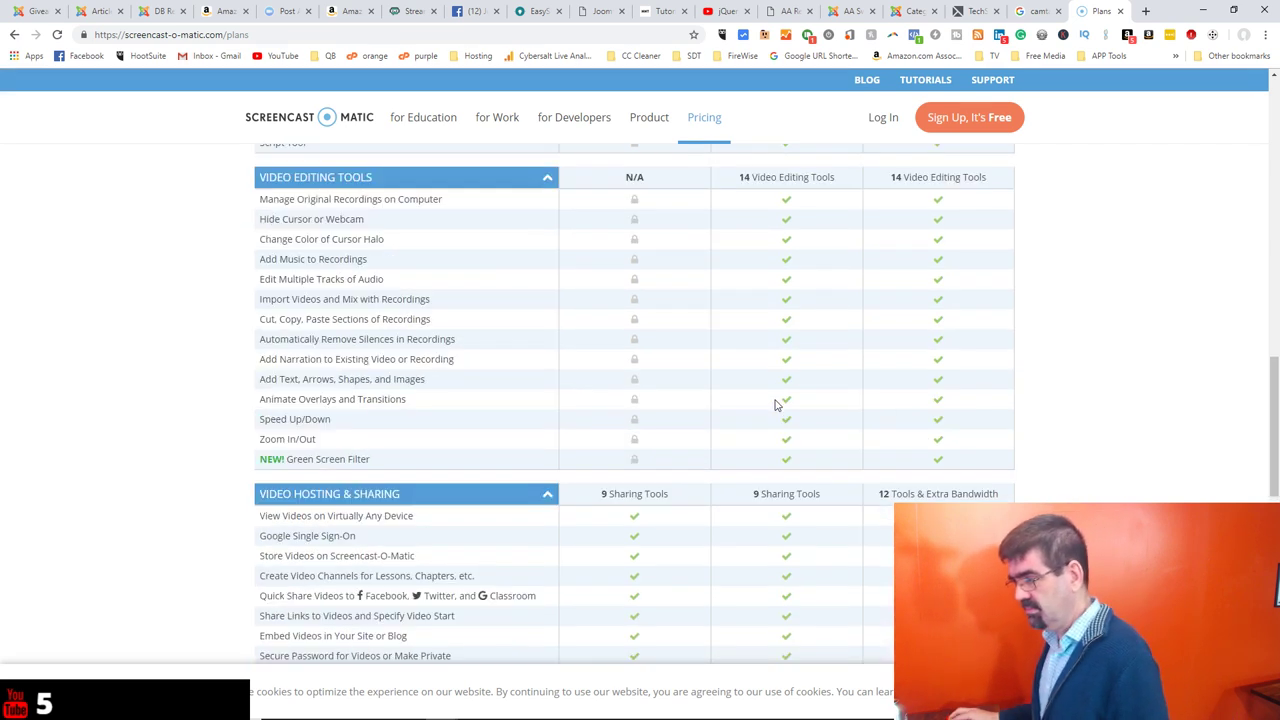
{"action": "scroll", "coordinate": [774, 405], "scroll_direction": "up", "scroll_amount": 1}
{"action": "scroll", "coordinate": [774, 405], "scroll_direction": "up", "scroll_amount": 2}
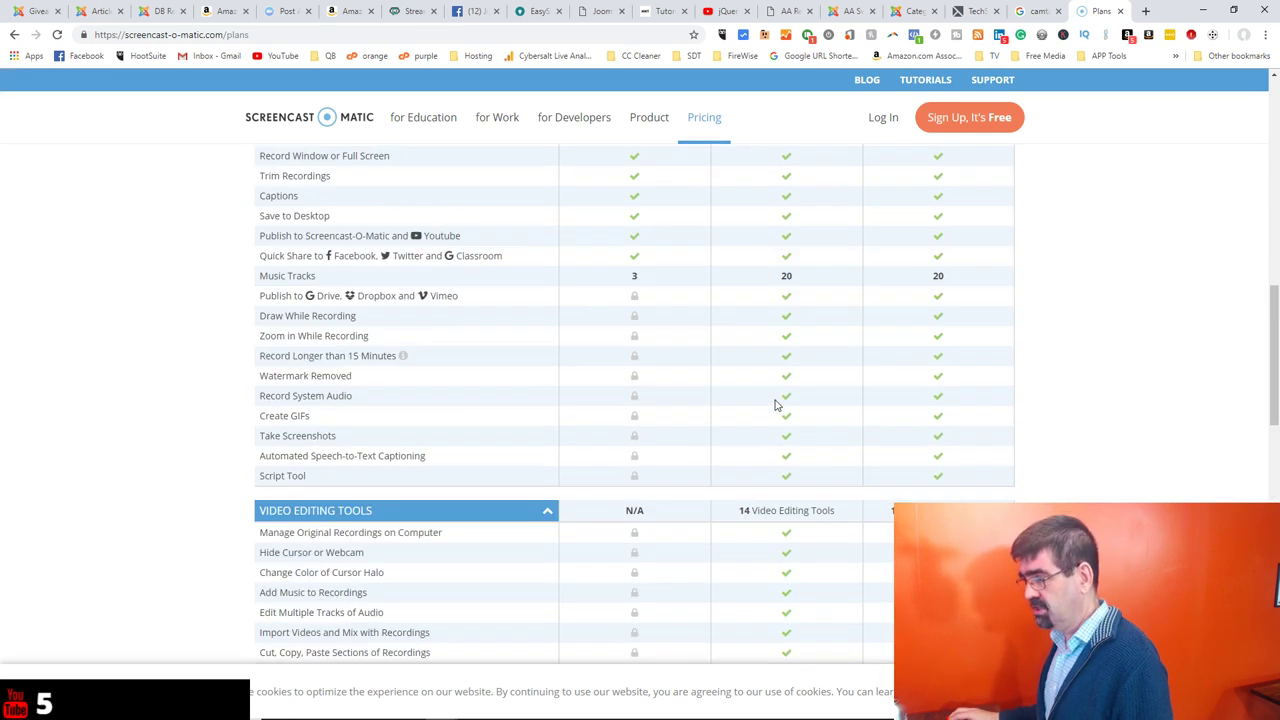
{"action": "scroll", "coordinate": [774, 405], "scroll_direction": "up", "scroll_amount": 1}
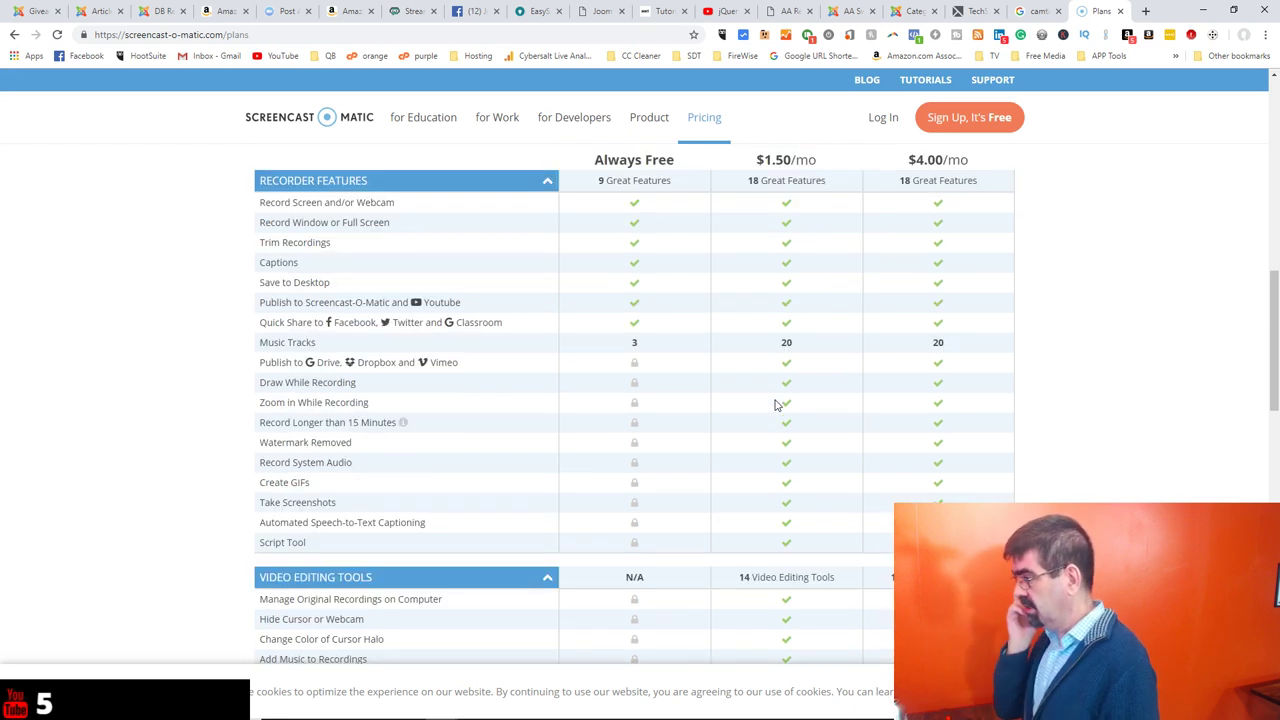
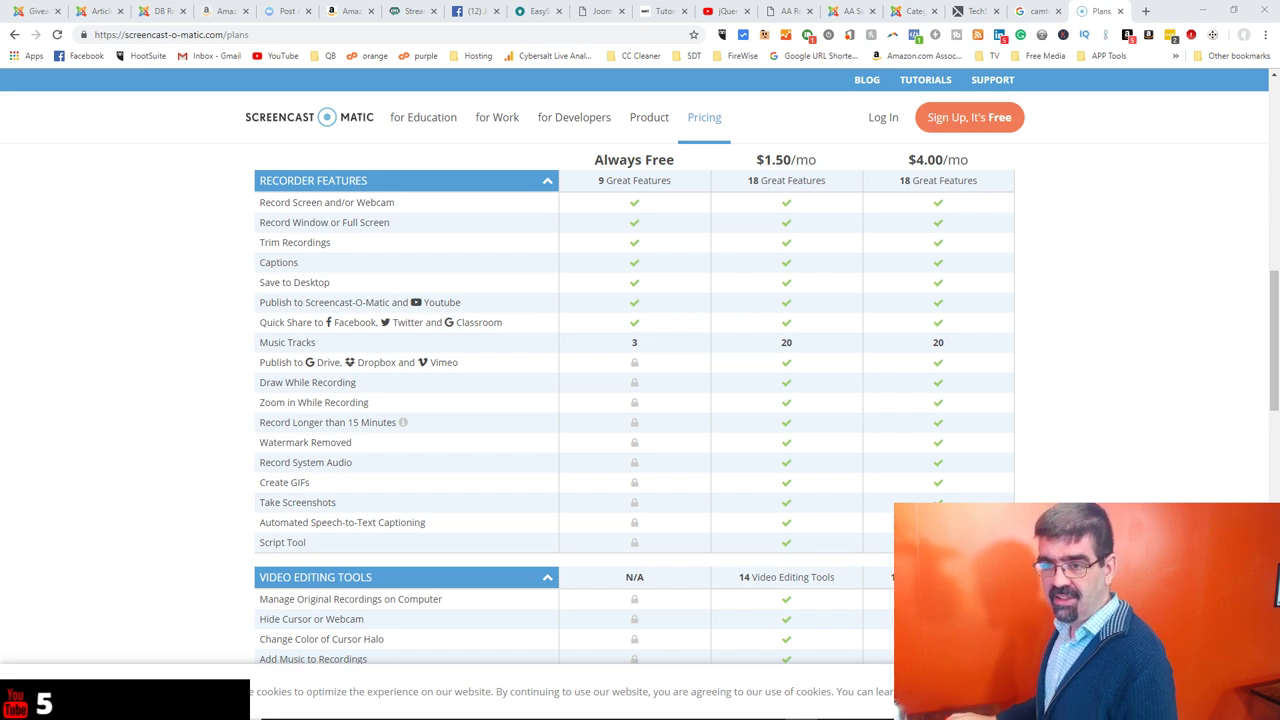
Switch to Calculator, multiply 1.5 by 1.33, and return to the pricing page in the browser.
{"action": "key", "text": "alt+Tab"}
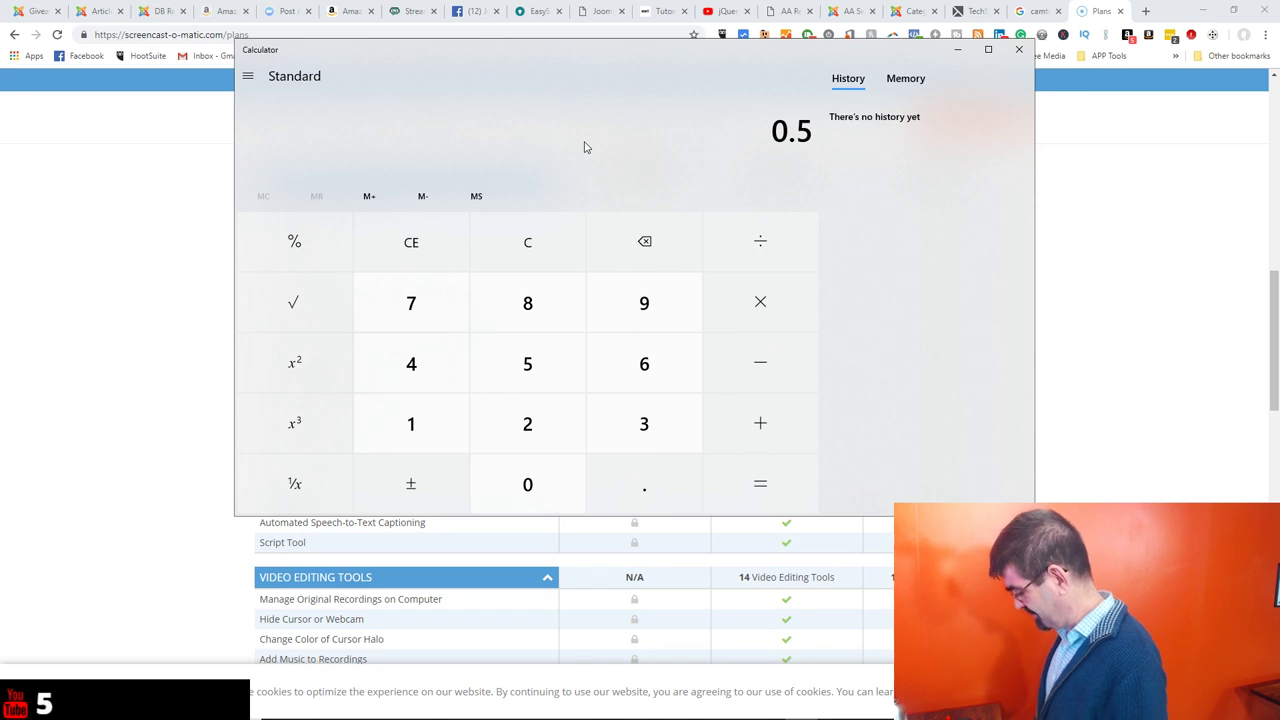
{"action": "type", "text": "15"}
{"action": "key", "text": "Return"}
{"action": "key", "text": "Return"}
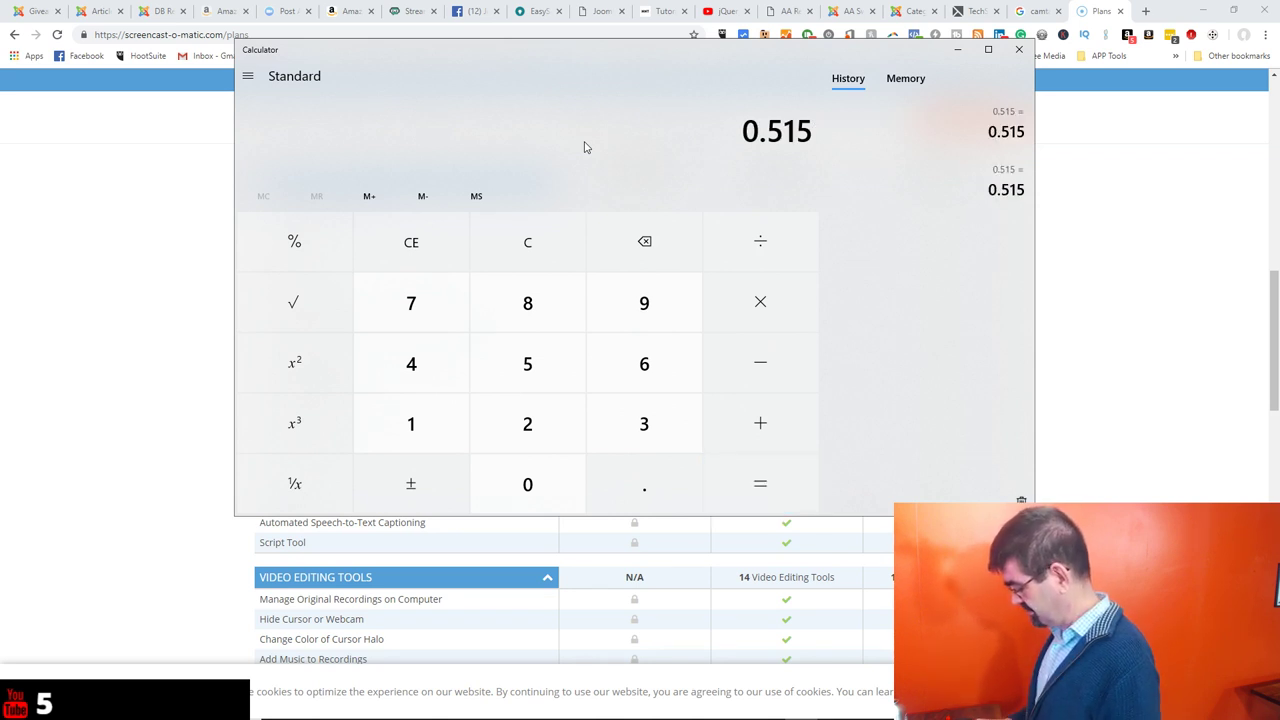
{"action": "type", "text": "1.5"}
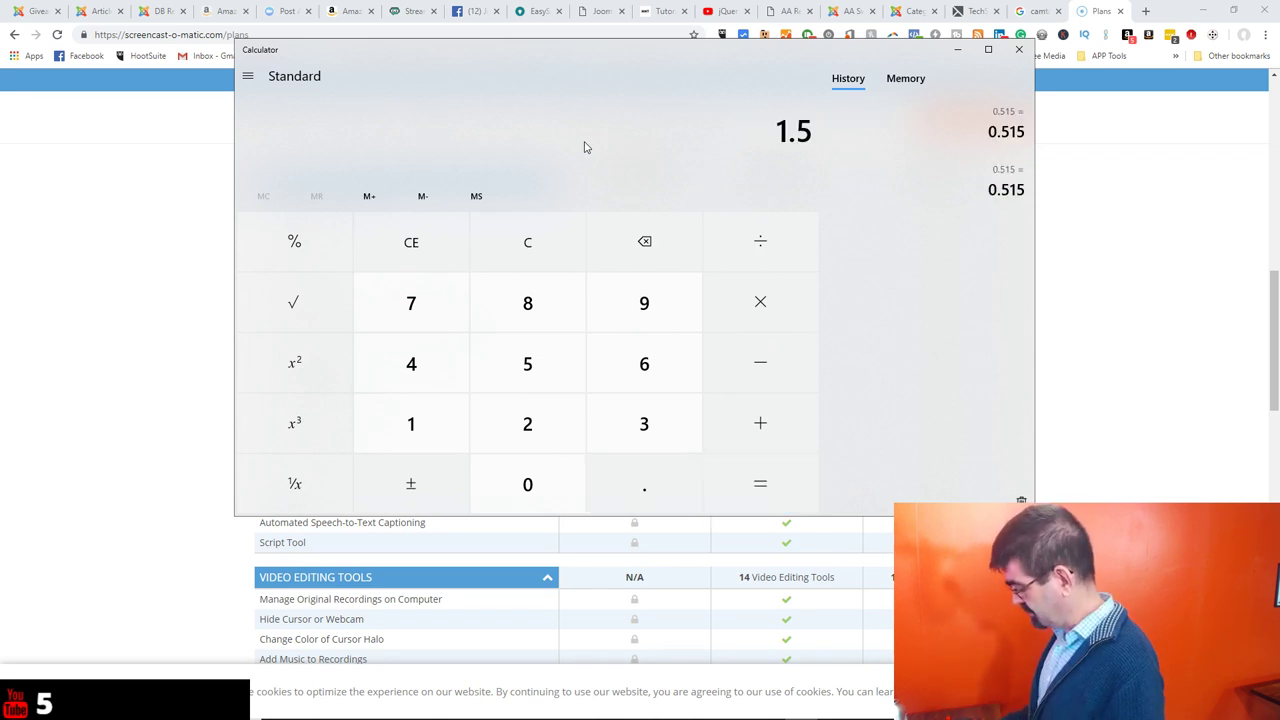
{"action": "type", "text": "*1.33"}
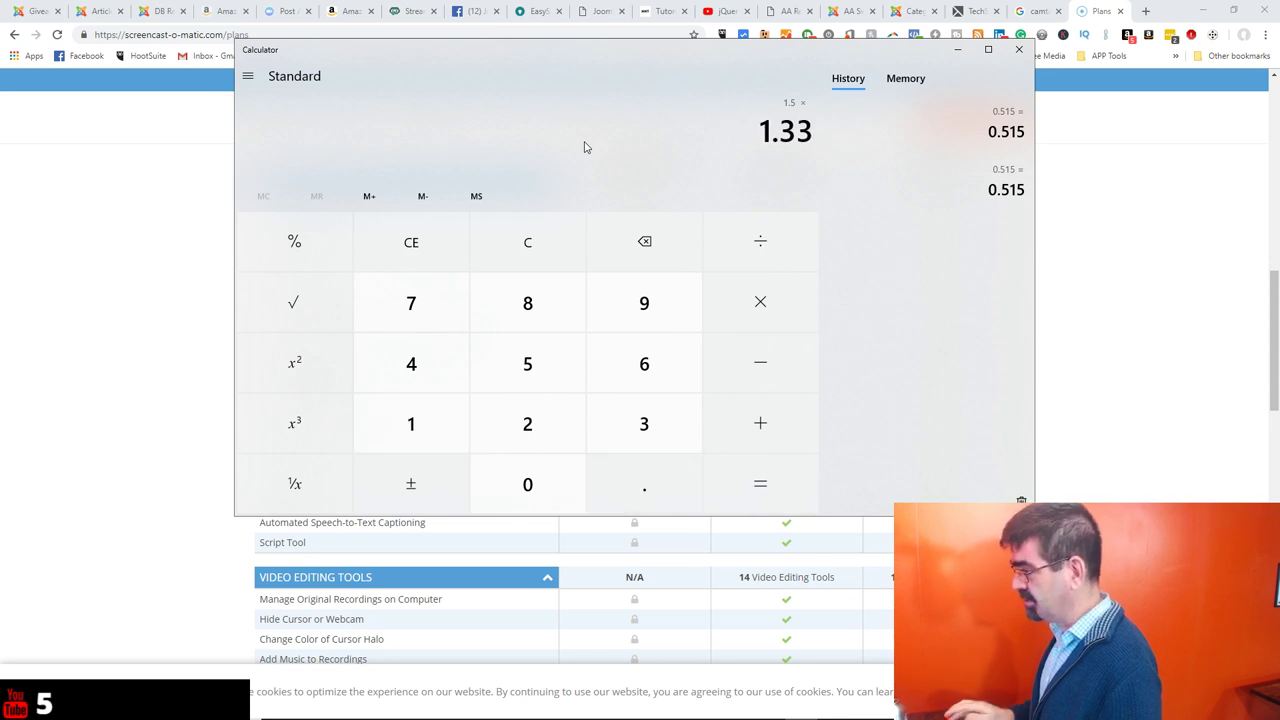
{"action": "key", "text": "Return"}
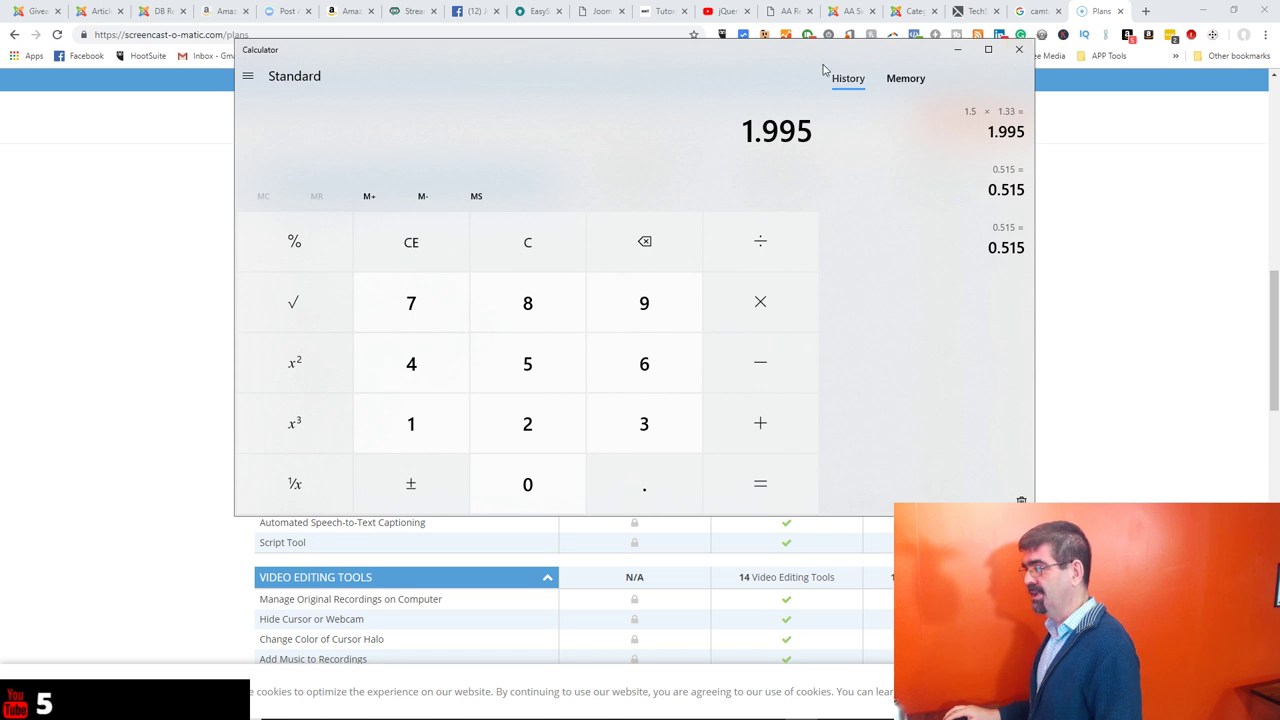
{"action": "key", "text": "alt+Tab"}
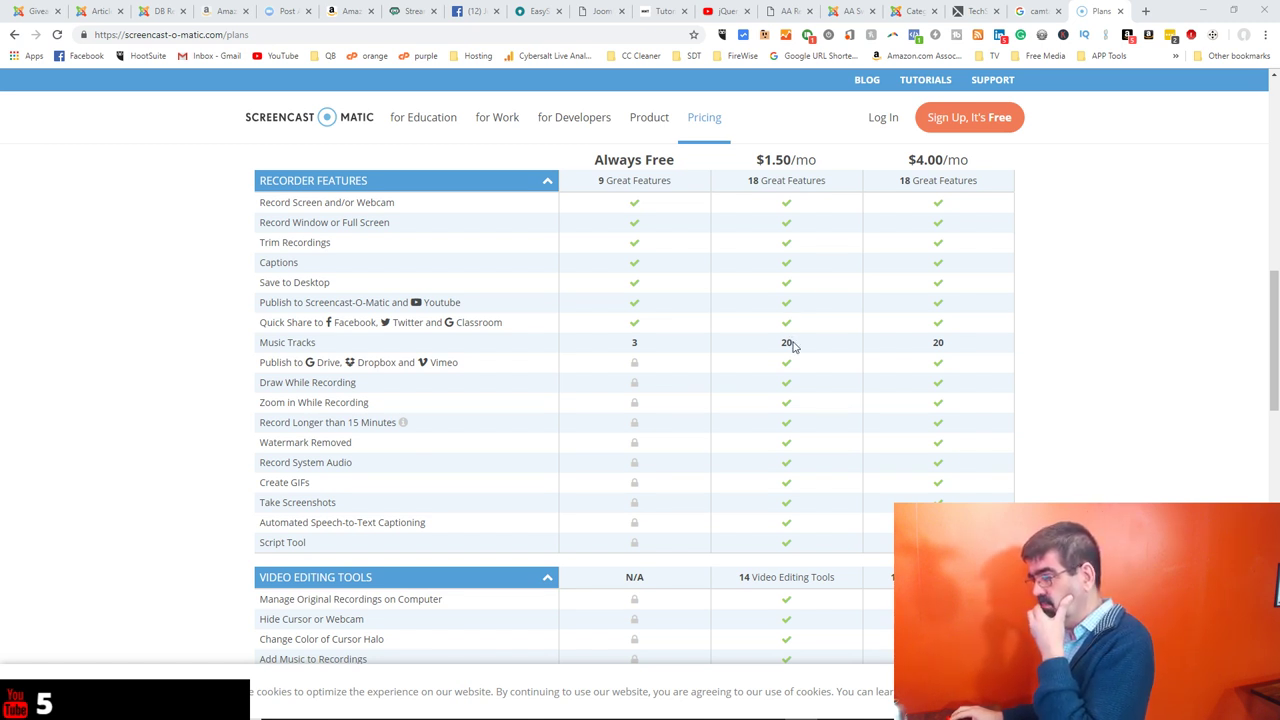
Reread the plan comparison table from Recorder Features down to Backup and Restore, and return to the plan prices.
{"action": "scroll", "coordinate": [793, 345], "scroll_direction": "down", "scroll_amount": 1}
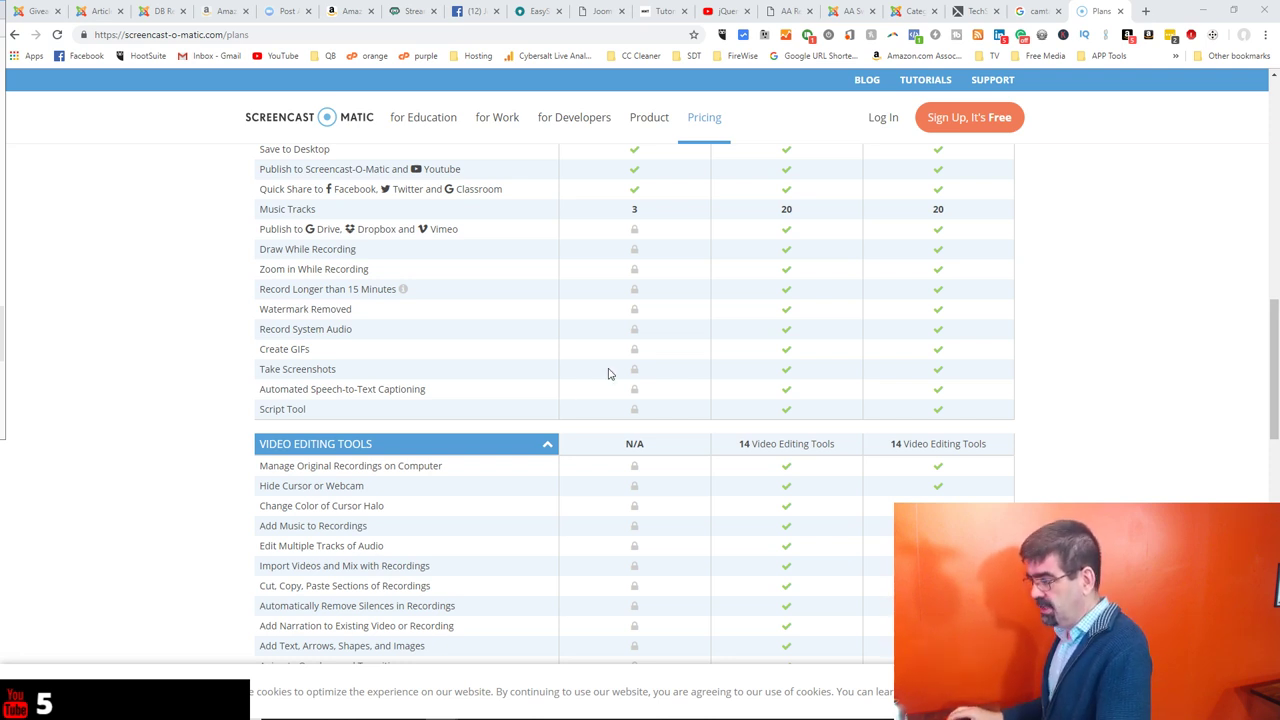
{"action": "scroll", "coordinate": [613, 372], "scroll_direction": "down", "scroll_amount": 2}
{"action": "scroll", "coordinate": [613, 372], "scroll_direction": "down", "scroll_amount": 3}
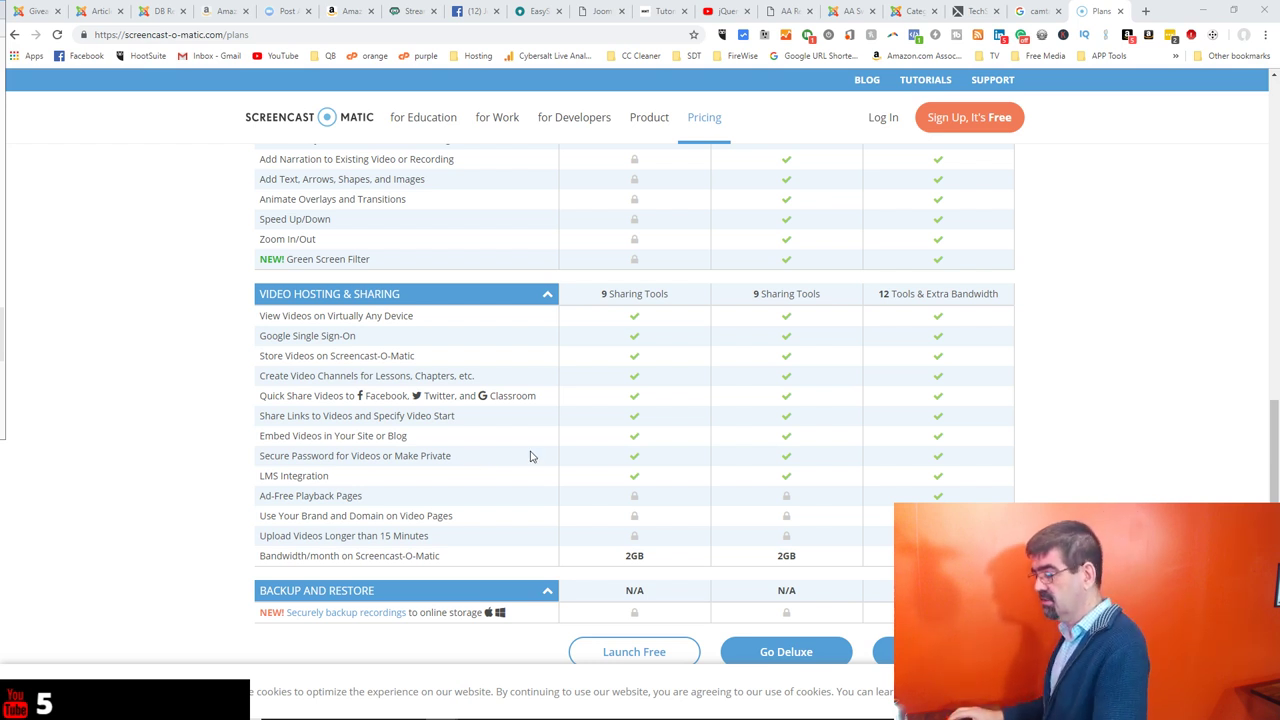
{"action": "scroll", "coordinate": [572, 462], "scroll_direction": "up", "scroll_amount": 3}
{"action": "scroll", "coordinate": [572, 462], "scroll_direction": "up", "scroll_amount": 2}
{"action": "scroll", "coordinate": [572, 462], "scroll_direction": "down", "scroll_amount": 4}
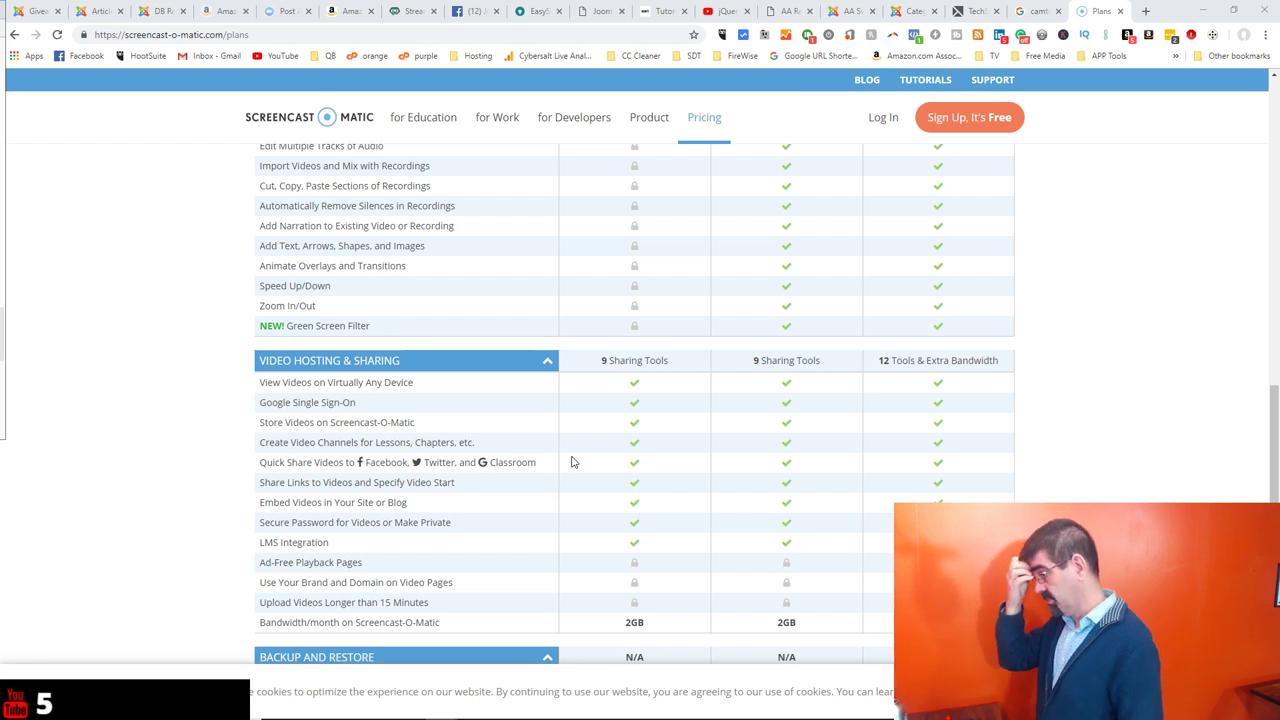
{"action": "scroll", "coordinate": [650, 445], "scroll_direction": "down", "scroll_amount": 1}
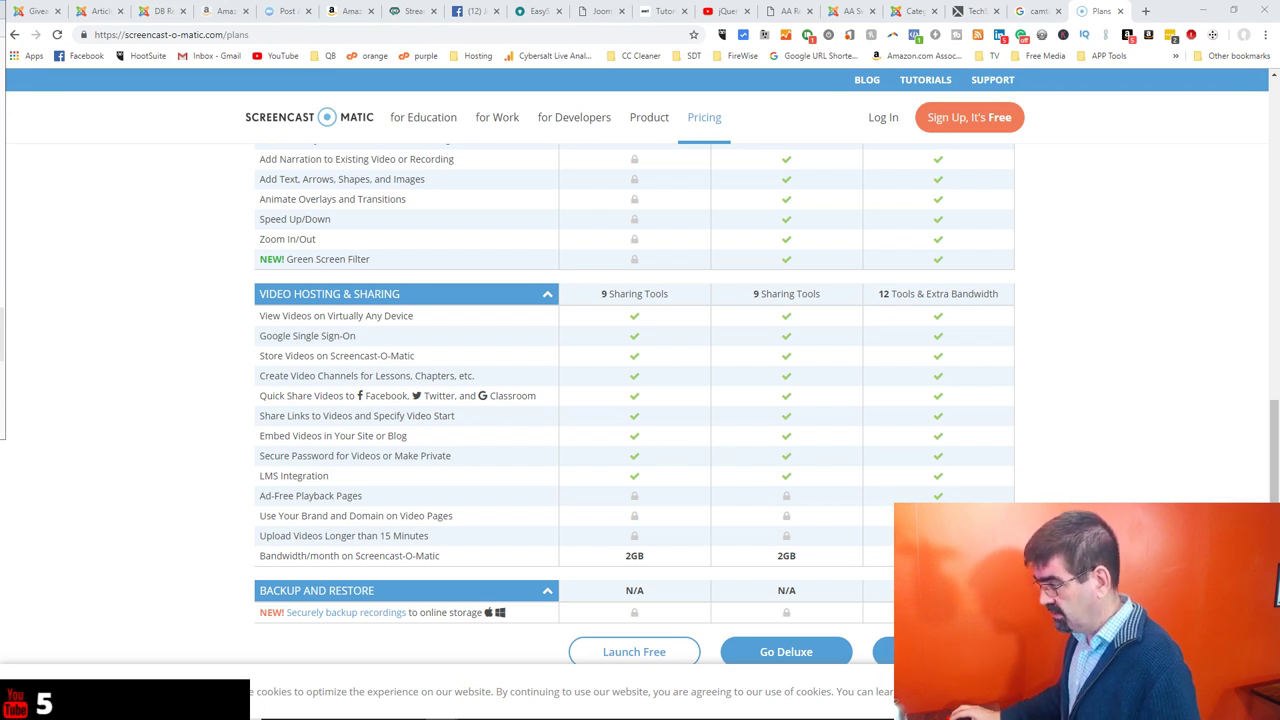
{"action": "scroll", "coordinate": [634, 400], "scroll_direction": "up", "scroll_amount": 3}
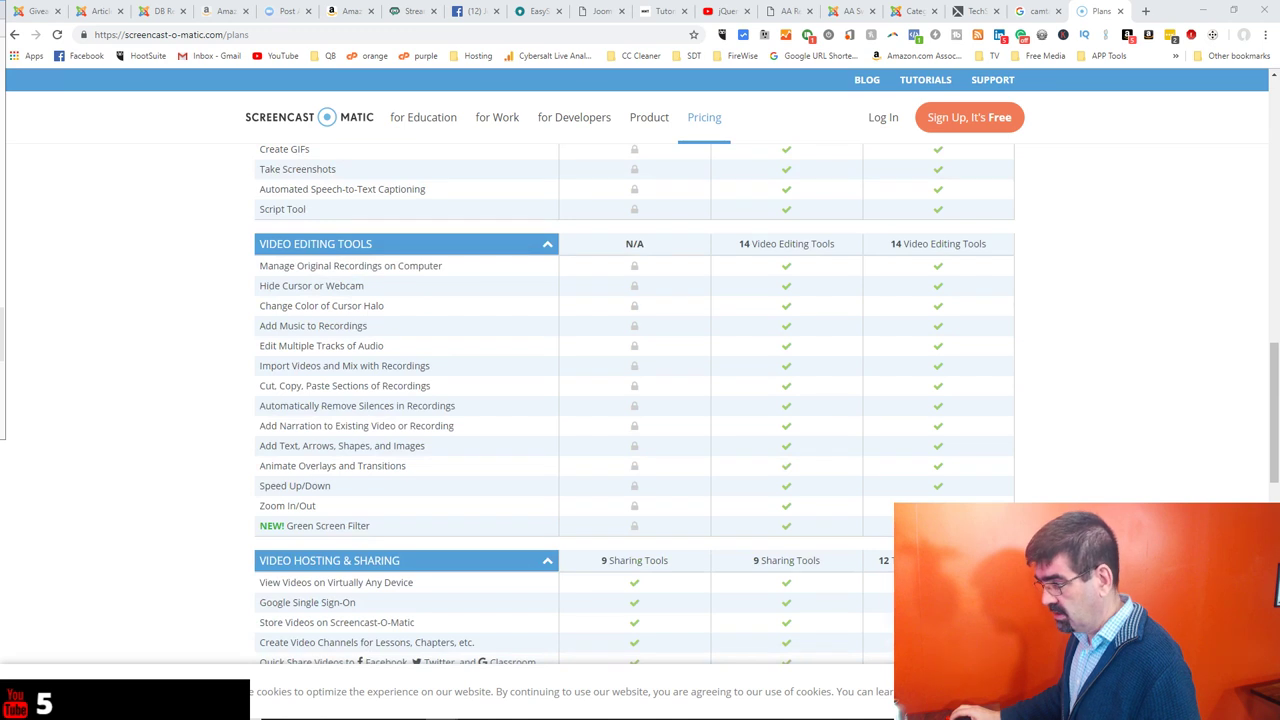
{"action": "scroll", "coordinate": [634, 400], "scroll_direction": "down", "scroll_amount": 2}
{"action": "scroll", "coordinate": [634, 400], "scroll_direction": "down", "scroll_amount": 1}
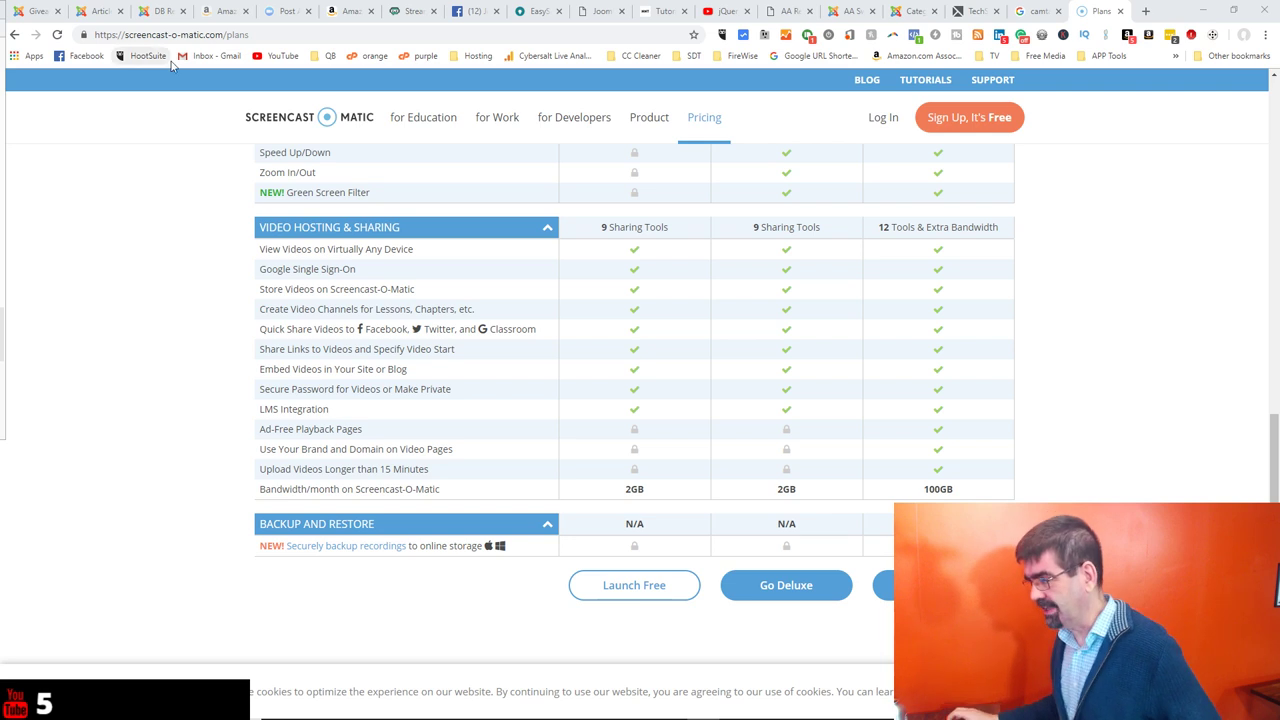
{"action": "scroll", "coordinate": [168, 245], "scroll_direction": "up", "scroll_amount": 8}
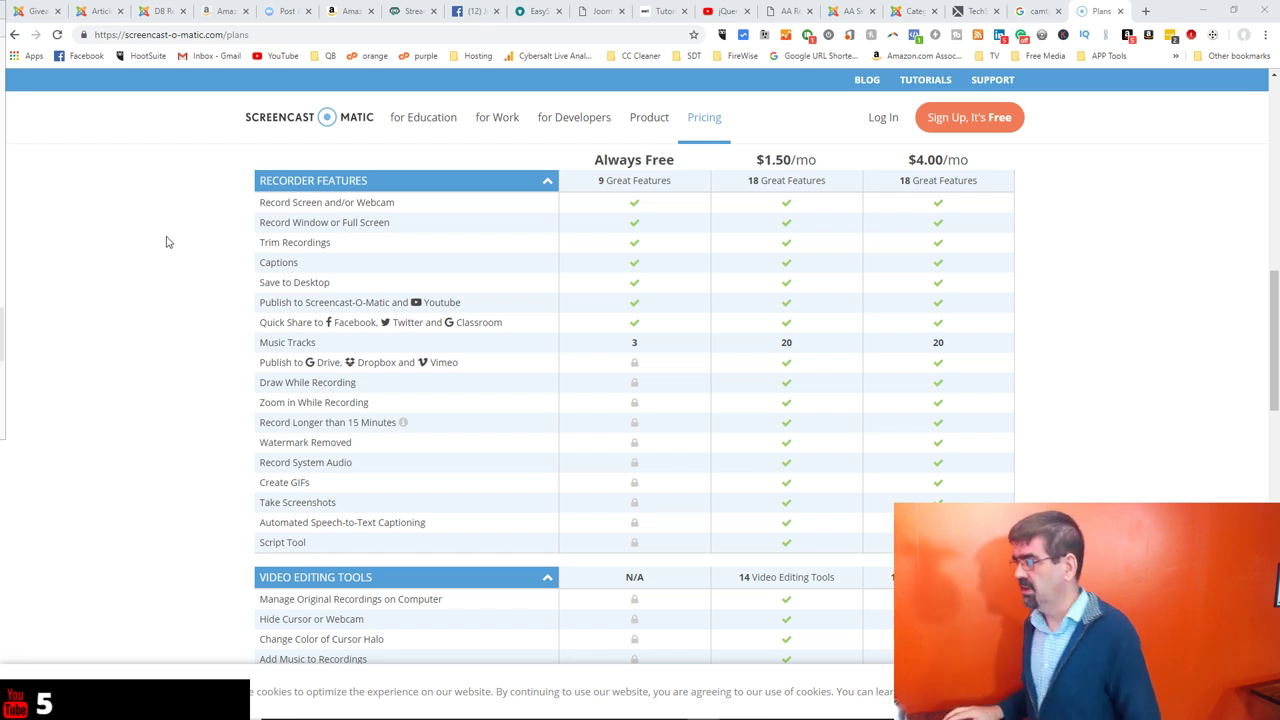
Switch to the open TechSmith account page and sign out of the account.
{"action": "left_click", "coordinate": [965, 12]}
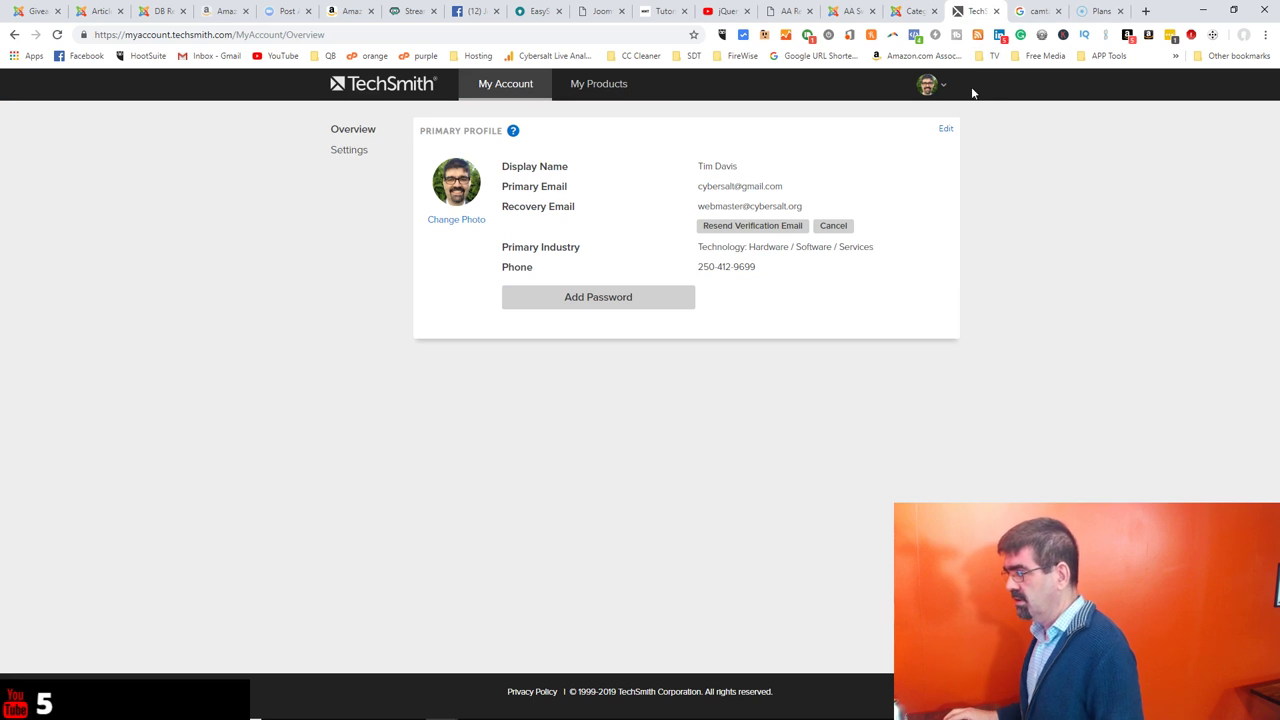
{"action": "left_click", "coordinate": [940, 88]}
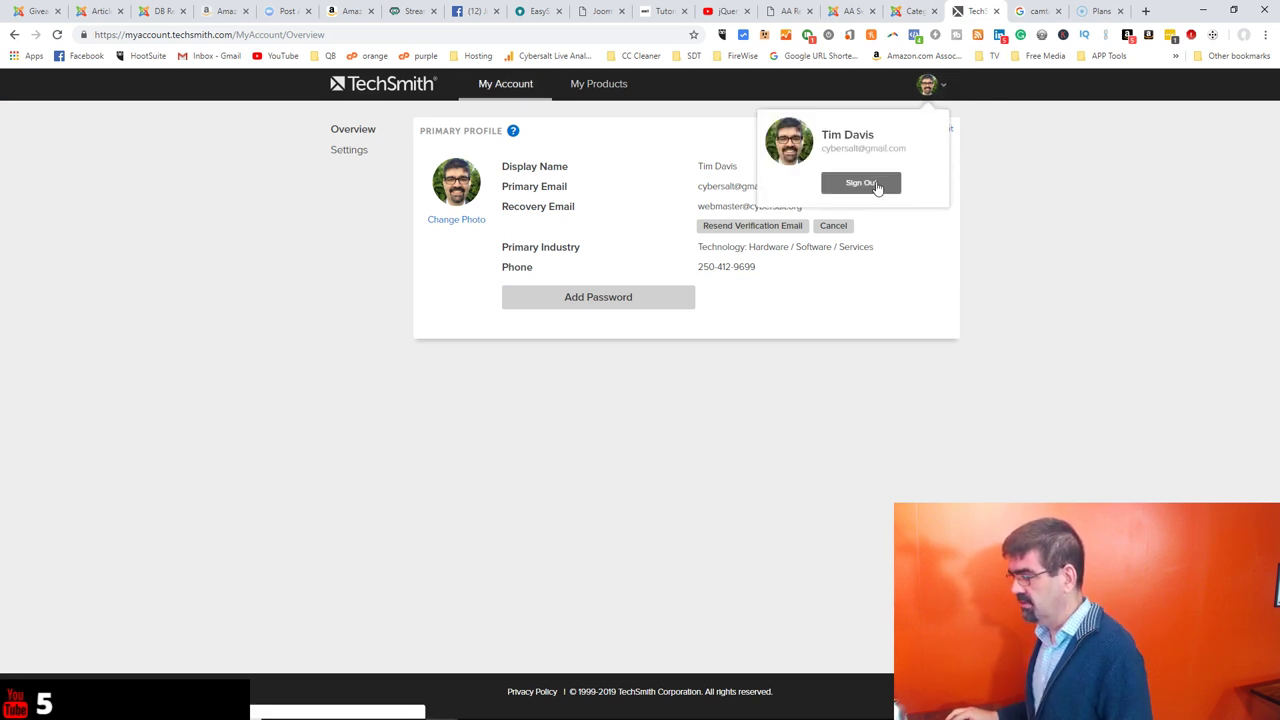
{"action": "left_click", "coordinate": [876, 185]}
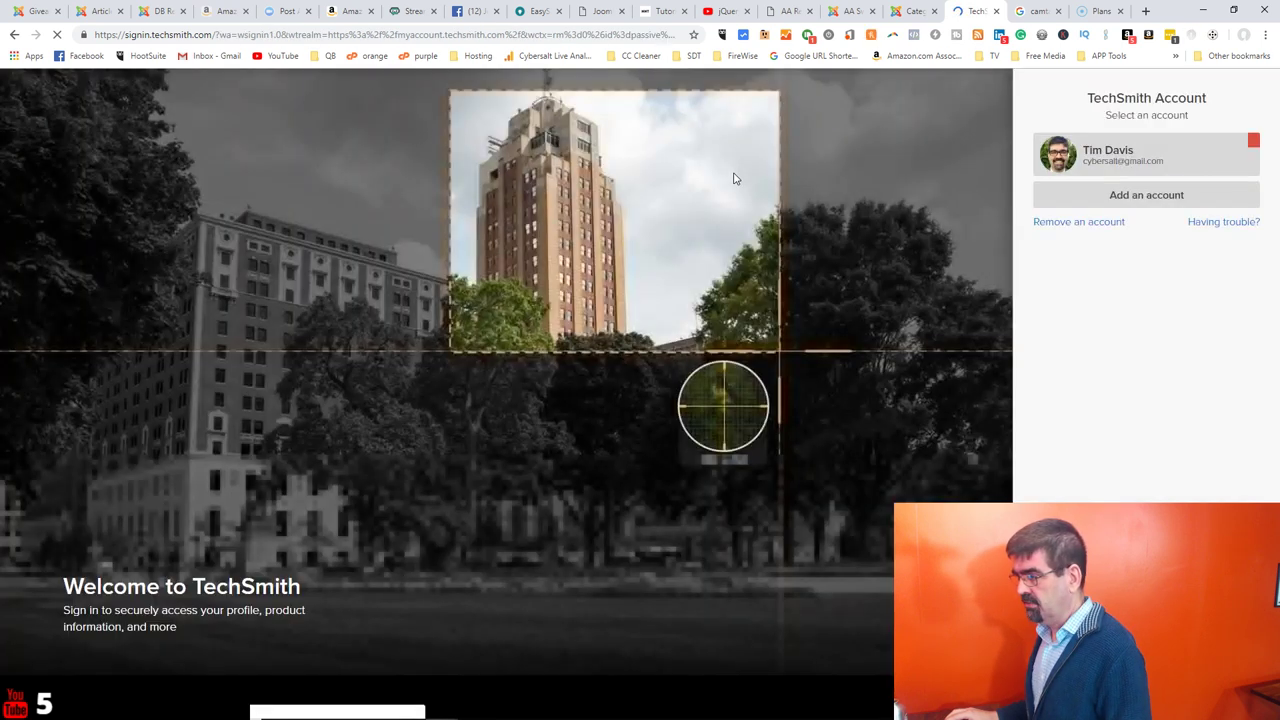
Go to camtasia.com and open the purchase page for Camtasia.
{"action": "left_click", "coordinate": [430, 37]}
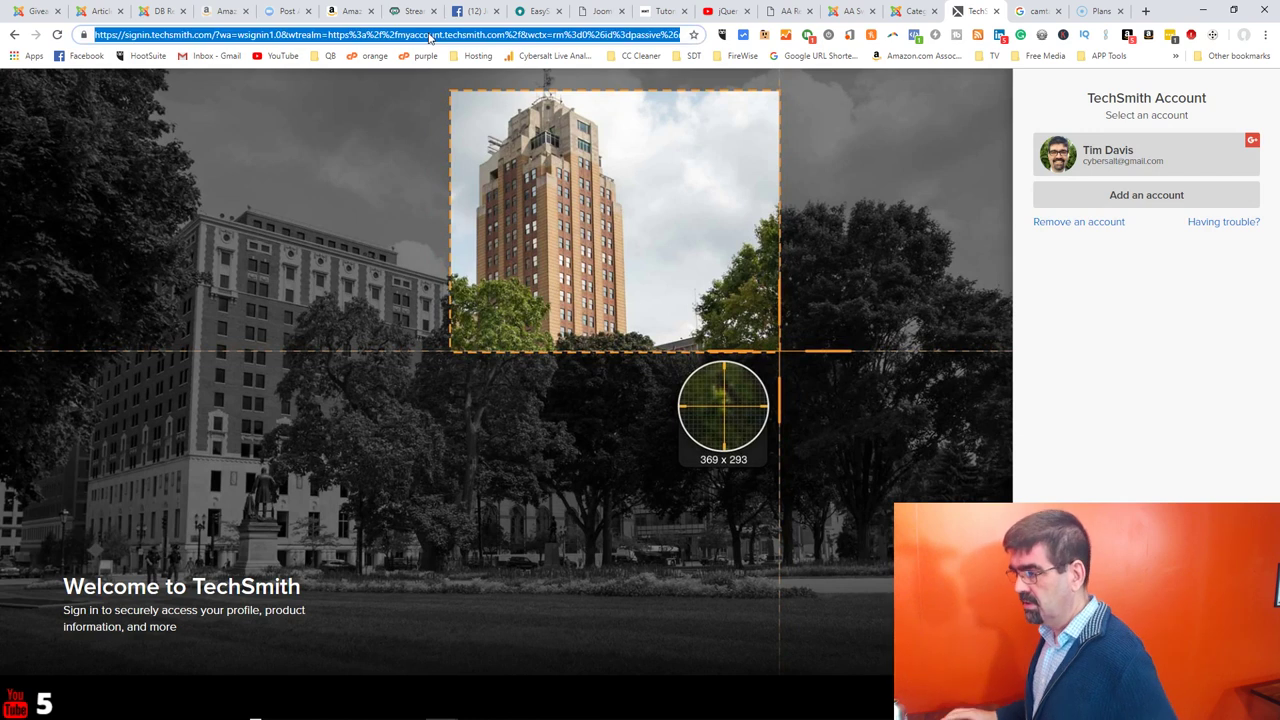
{"action": "type", "text": "camtais"}
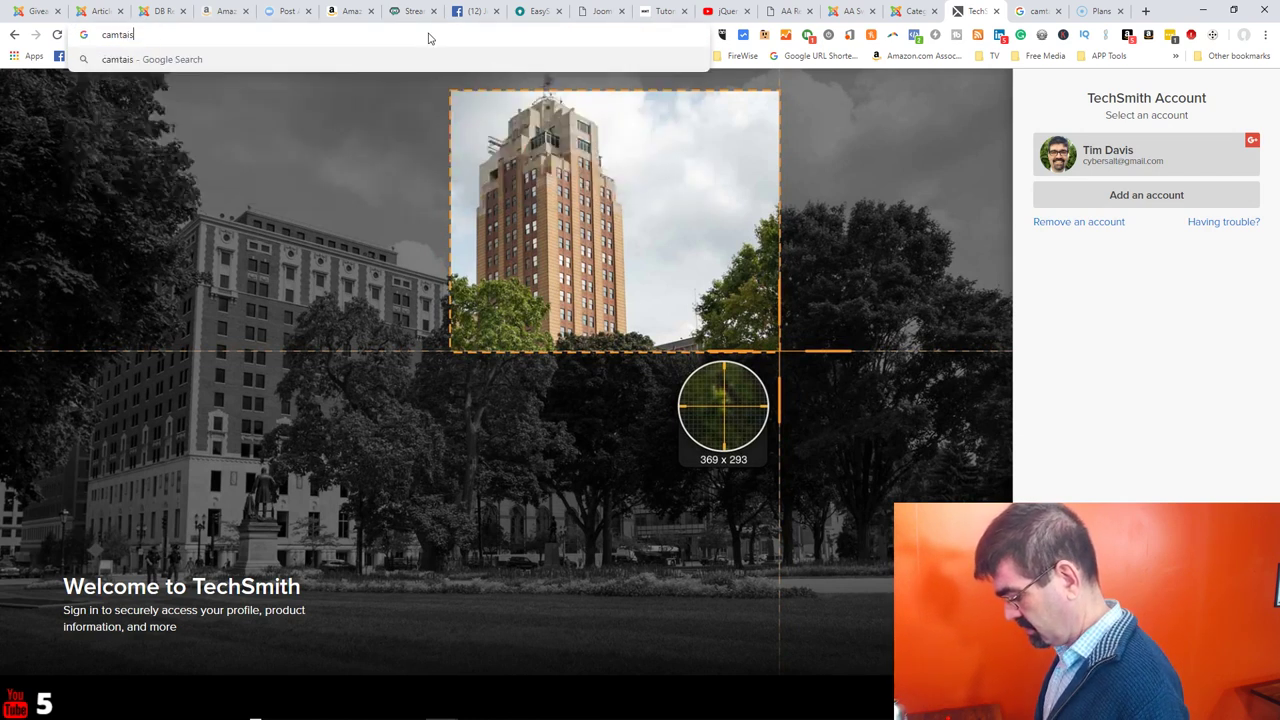
{"action": "key", "text": "BackSpace"}
{"action": "key", "text": "BackSpace"}
{"action": "type", "text": "s"}
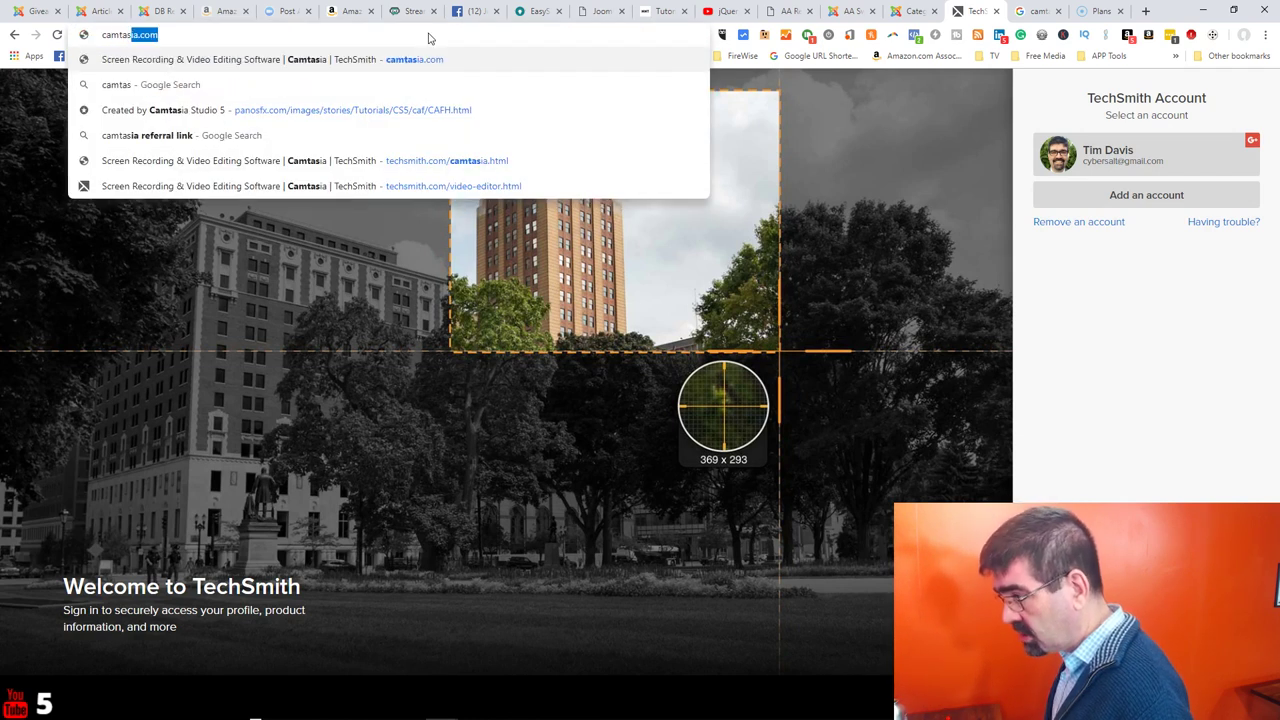
{"action": "key", "text": "Return"}
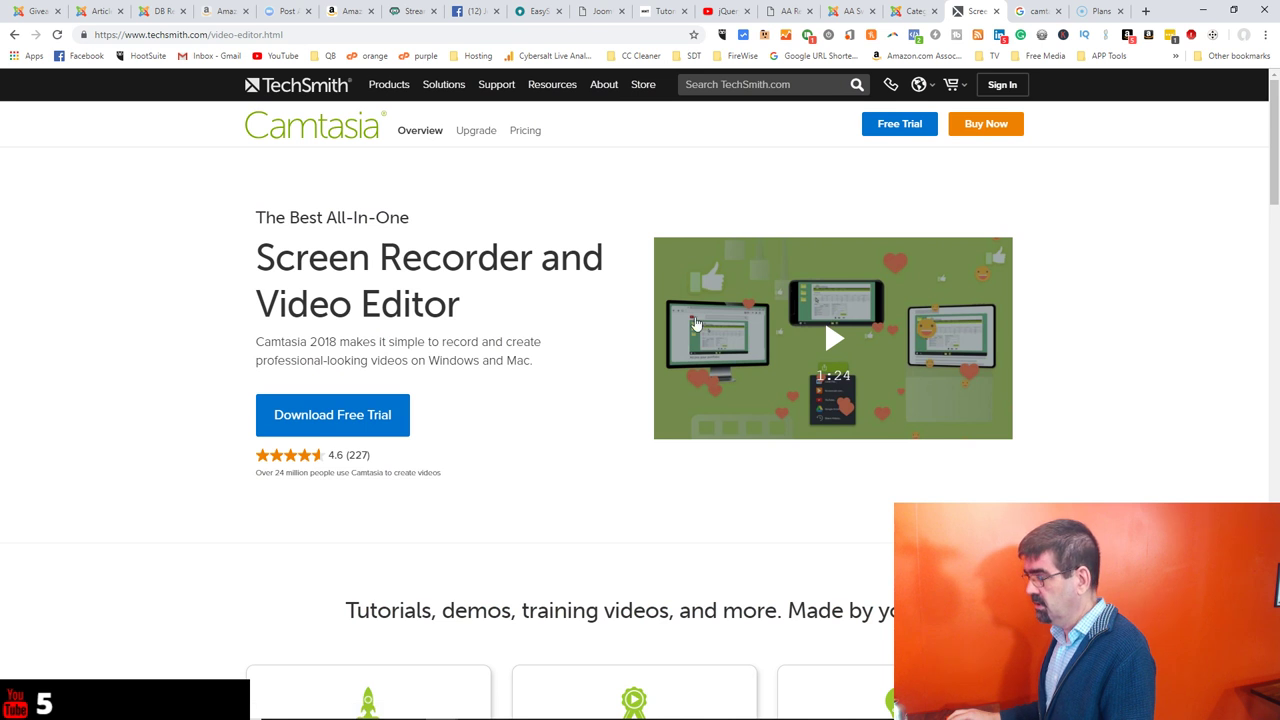
{"action": "left_click", "coordinate": [965, 130]}
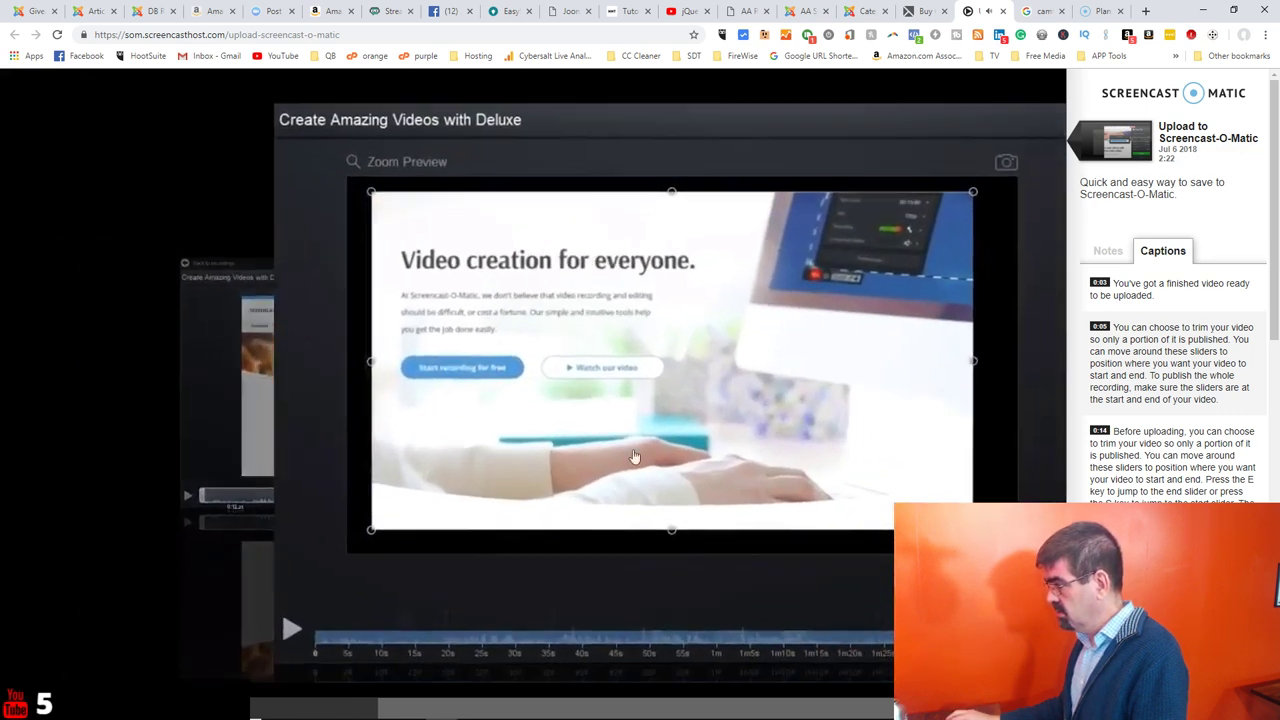
Skip through the Upload to Screencast-O-Matic tutorial video to the part on the Custom Link publish option.
{"action": "scroll", "coordinate": [1175, 400], "scroll_direction": "down", "scroll_amount": 2}
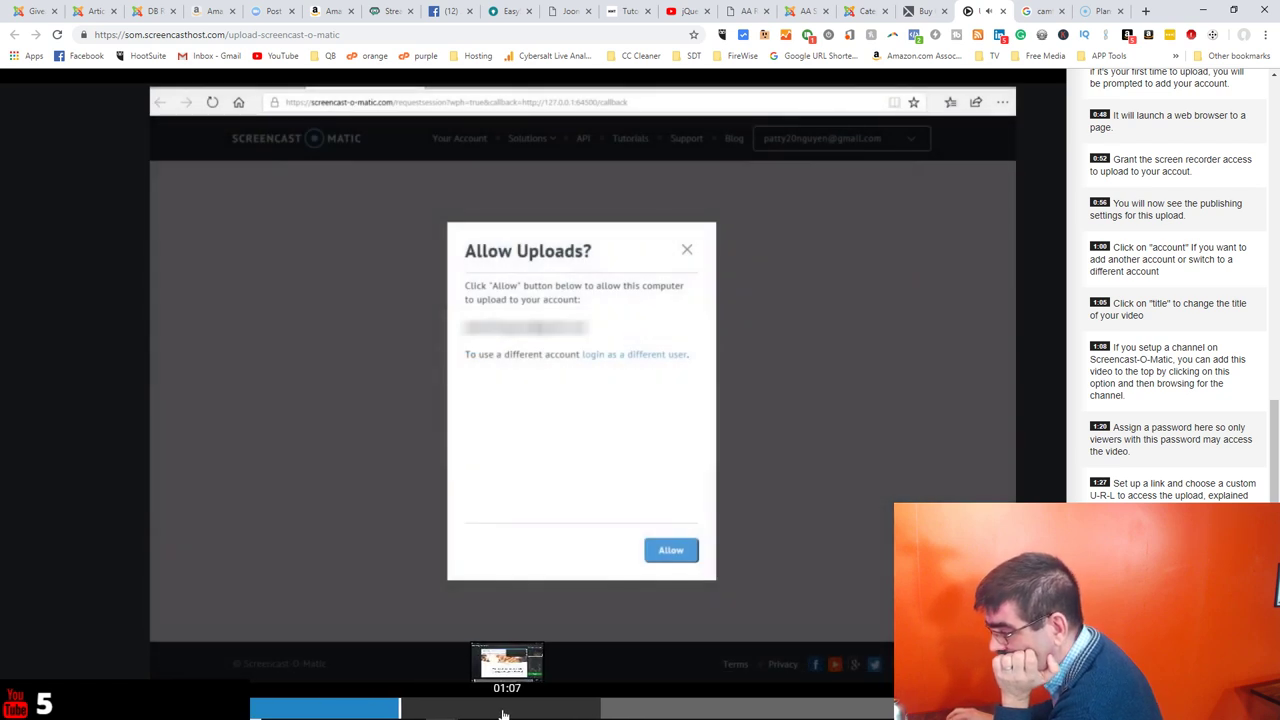
{"action": "left_click", "coordinate": [596, 714]}
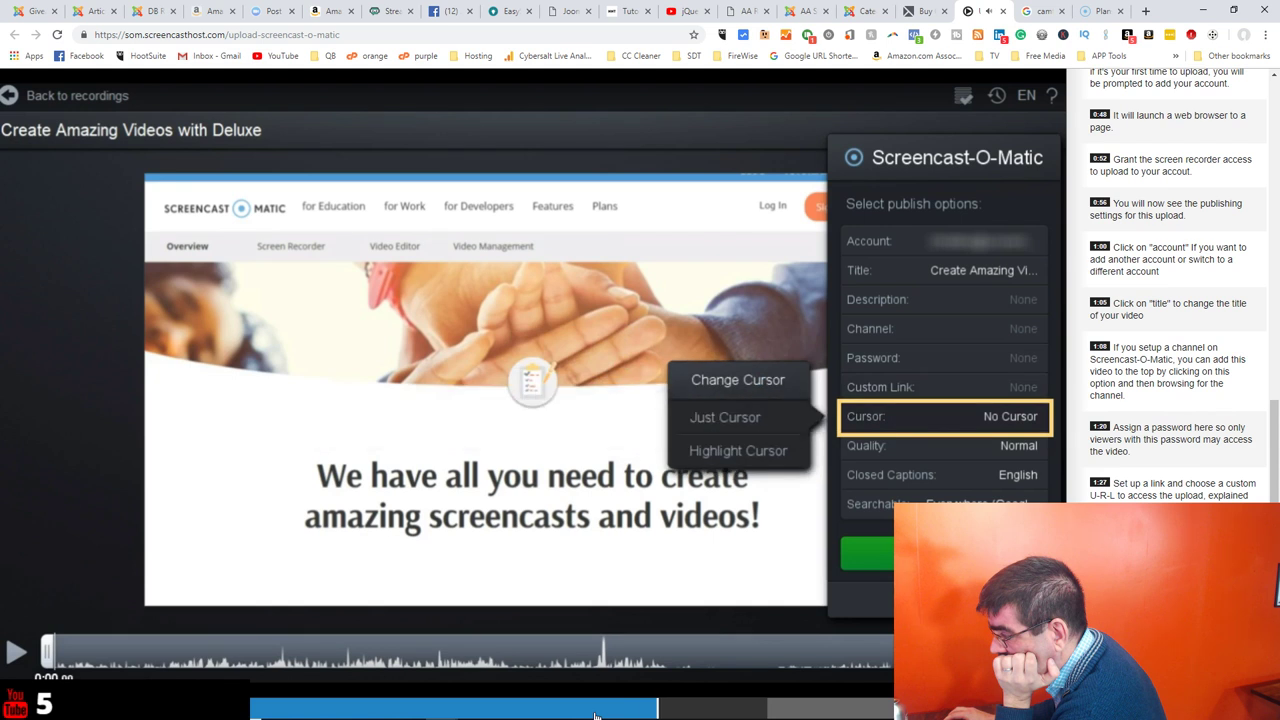
{"action": "left_click", "coordinate": [643, 711]}
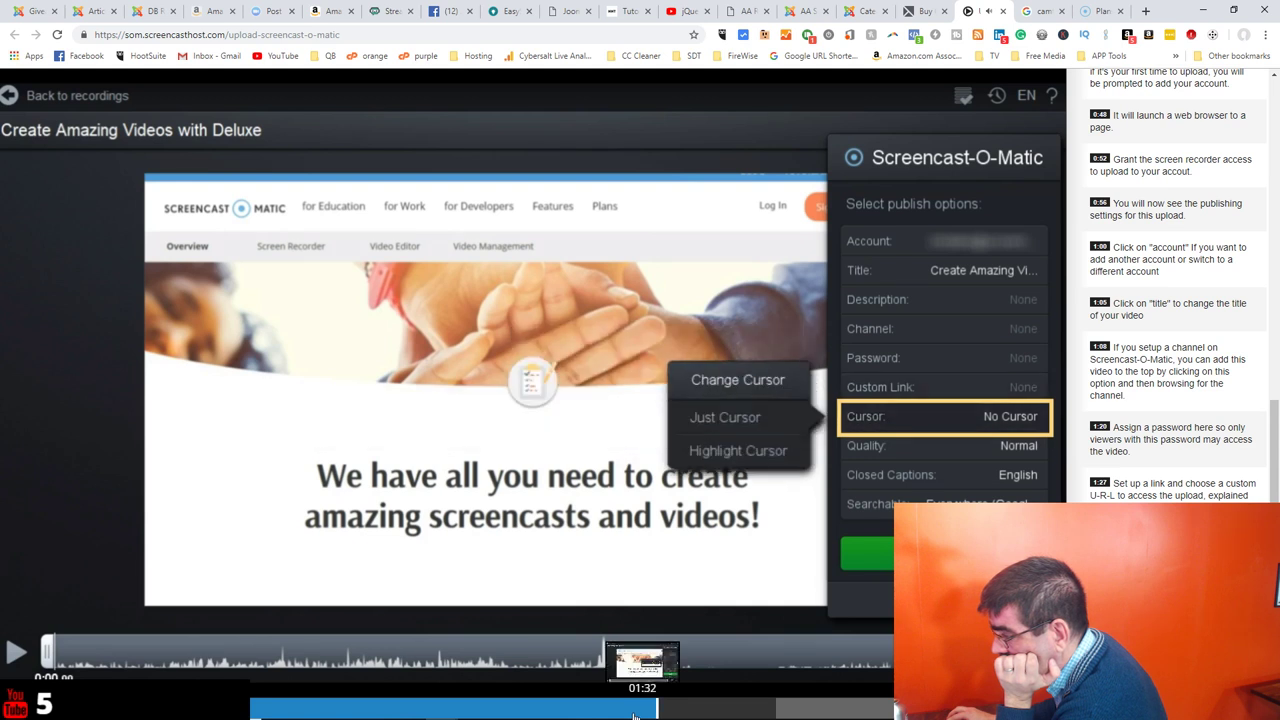
{"action": "left_click", "coordinate": [616, 711]}
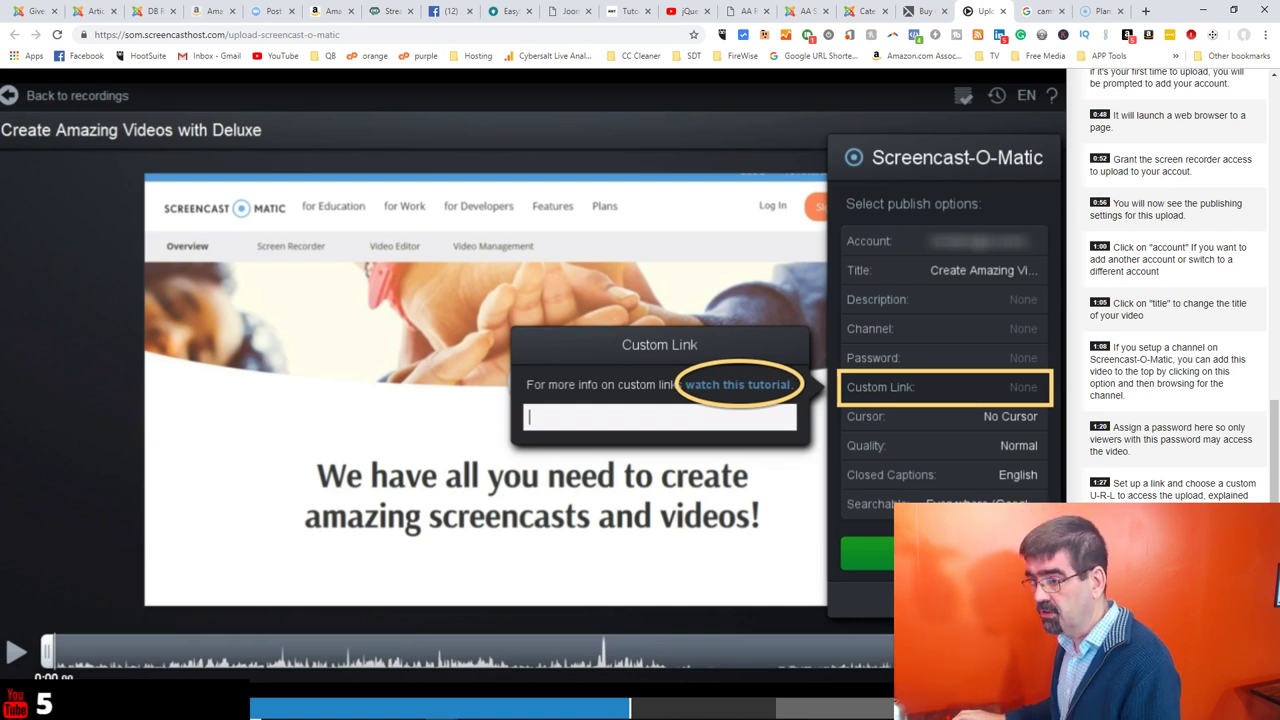
Open the custom link tutorial from the video and play the Intro to Free Hosting video.
{"action": "left_click", "coordinate": [737, 384]}
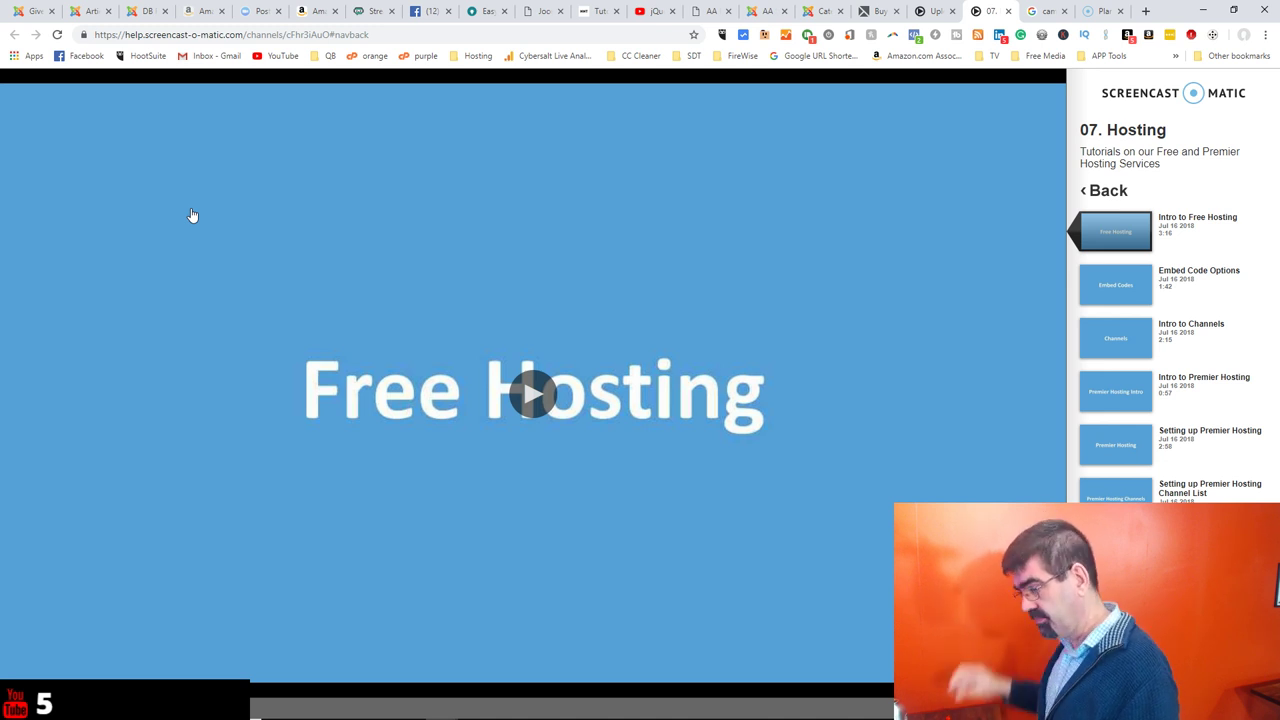
{"action": "left_click", "coordinate": [537, 403]}
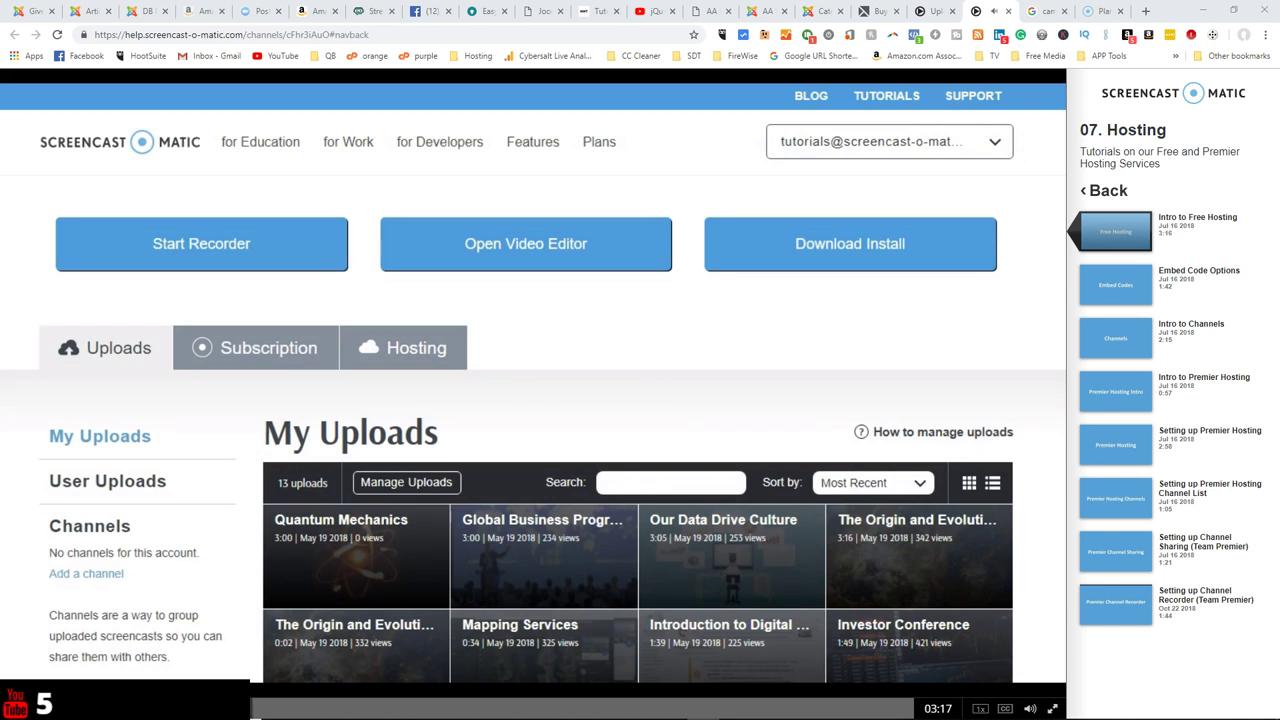
{"action": "left_click", "coordinate": [594, 33]}
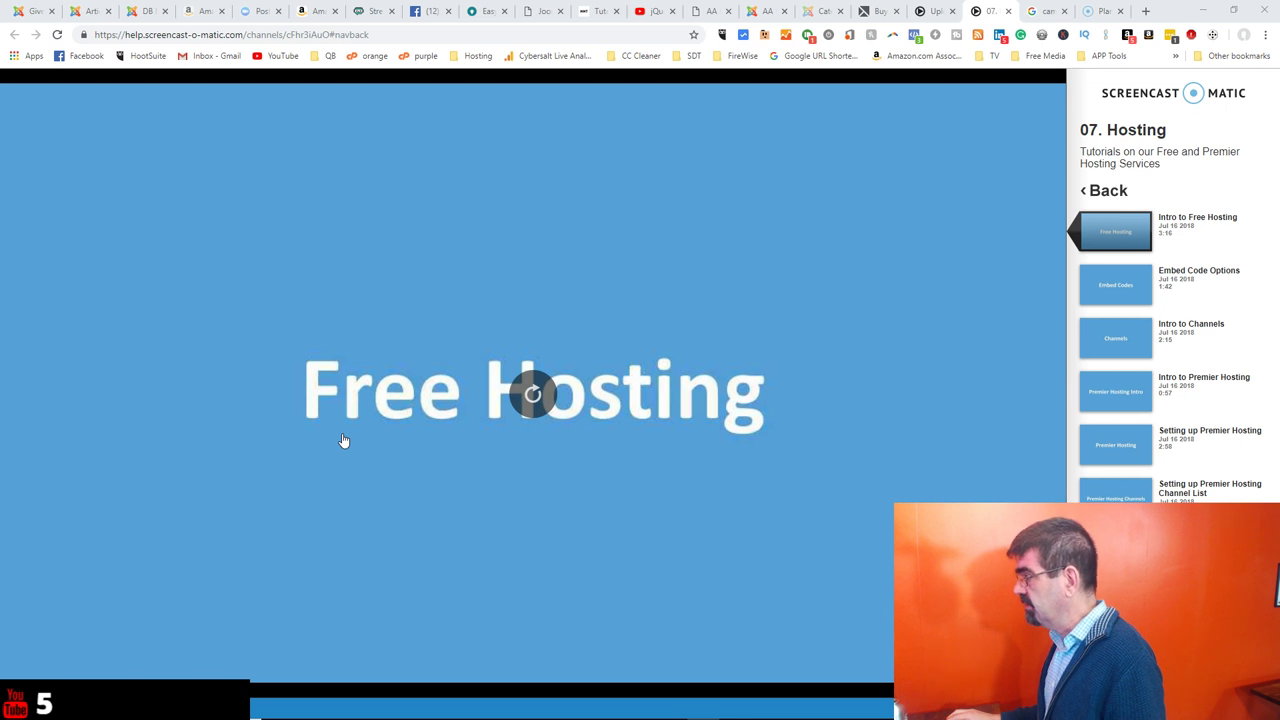
{"action": "mouse_move", "coordinate": [1150, 287]}
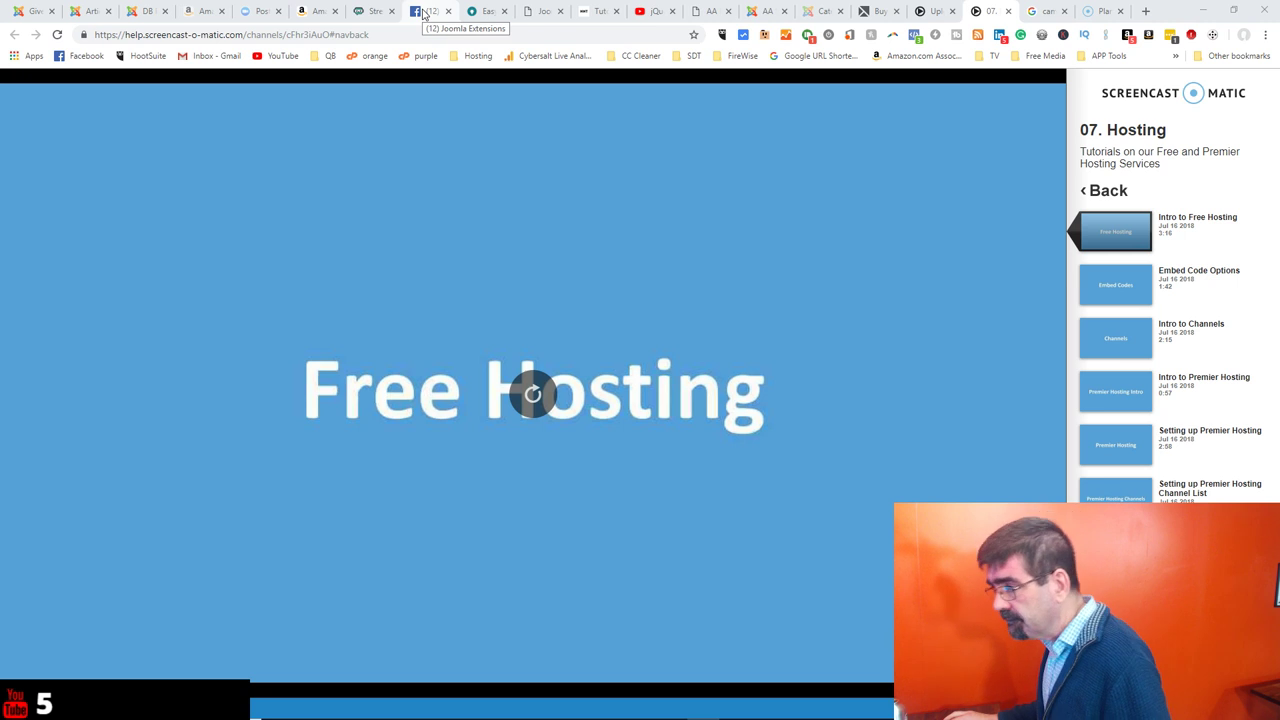
Switch to the March 2019 Basic Joomla giveaway page and open the Chrome settings.
{"action": "left_click", "coordinate": [32, 12]}
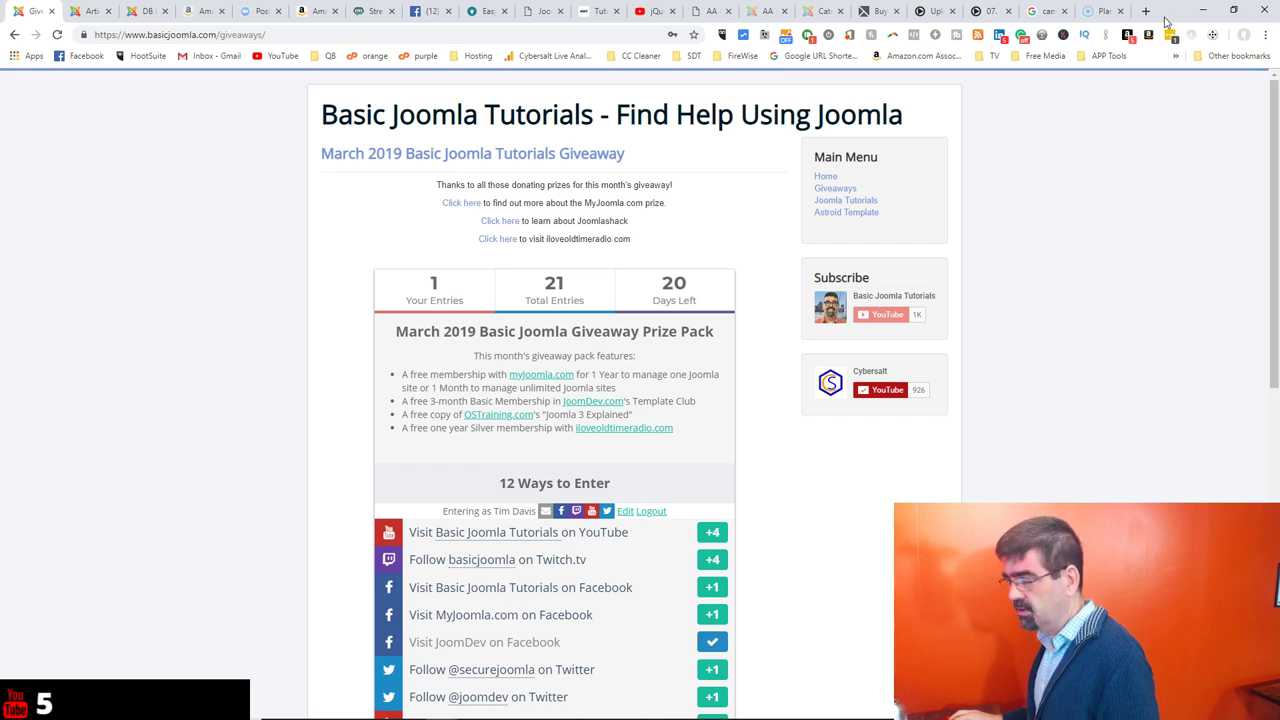
{"action": "left_click", "coordinate": [1266, 36]}
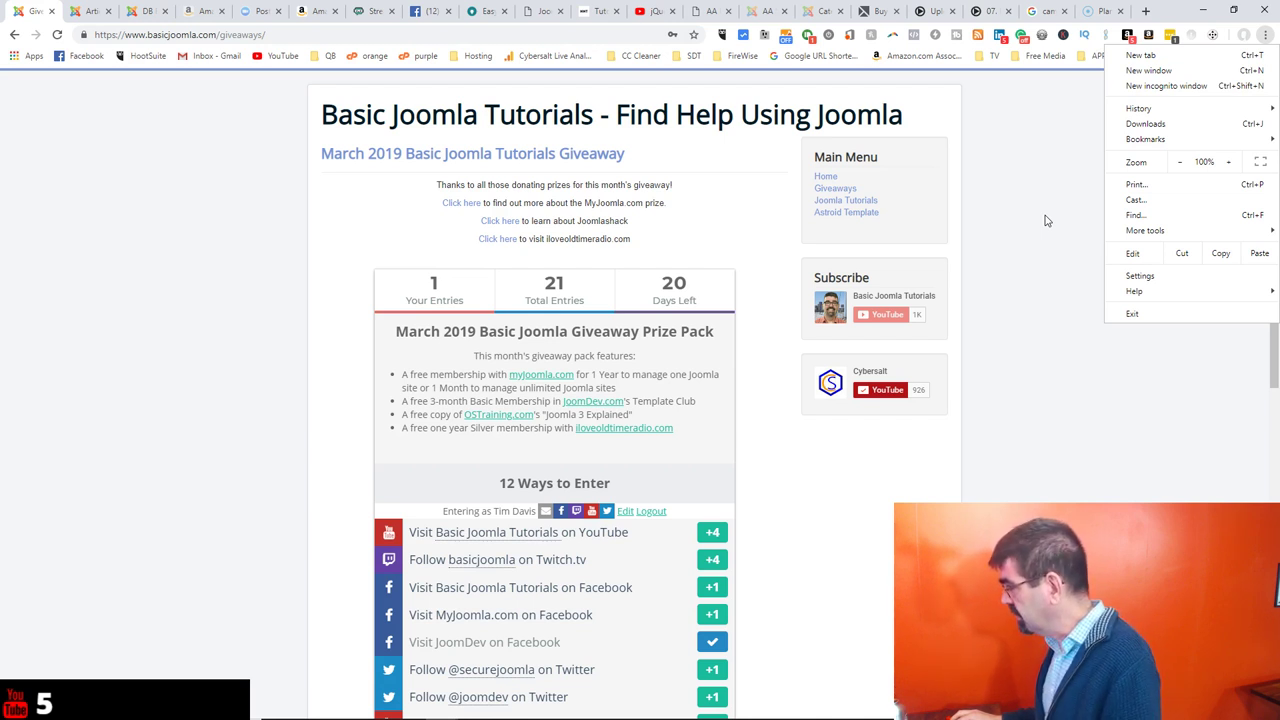
{"action": "left_click", "coordinate": [1134, 275]}
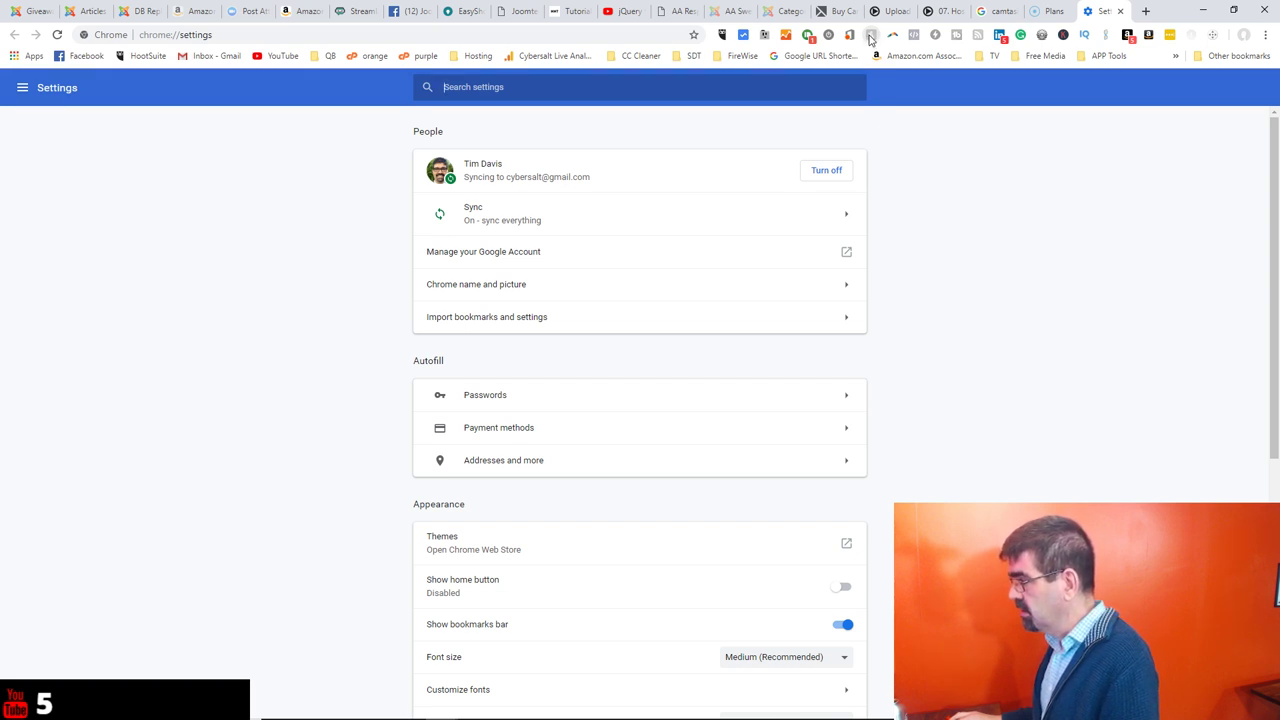
Search Google for "honey app" and open the official Honey website.
{"action": "left_click", "coordinate": [591, 35]}
{"action": "type", "text": "honey"}
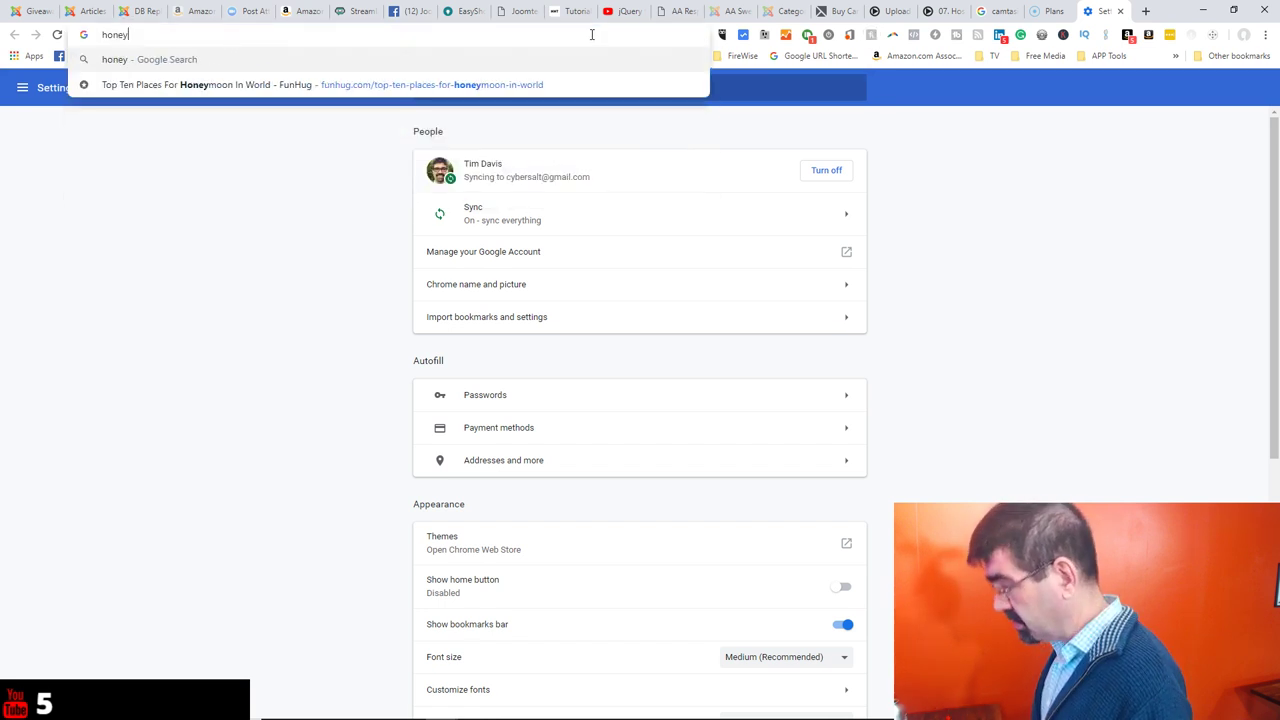
{"action": "type", "text": " app"}
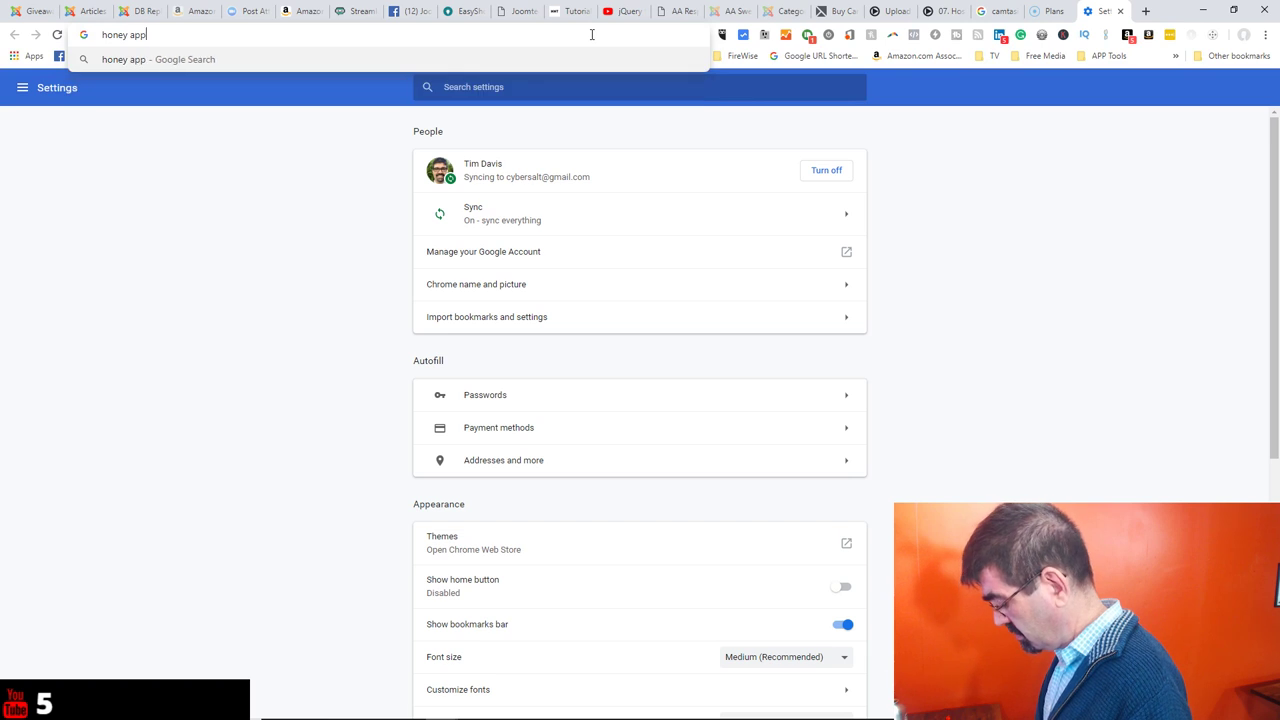
{"action": "key", "text": "Return"}
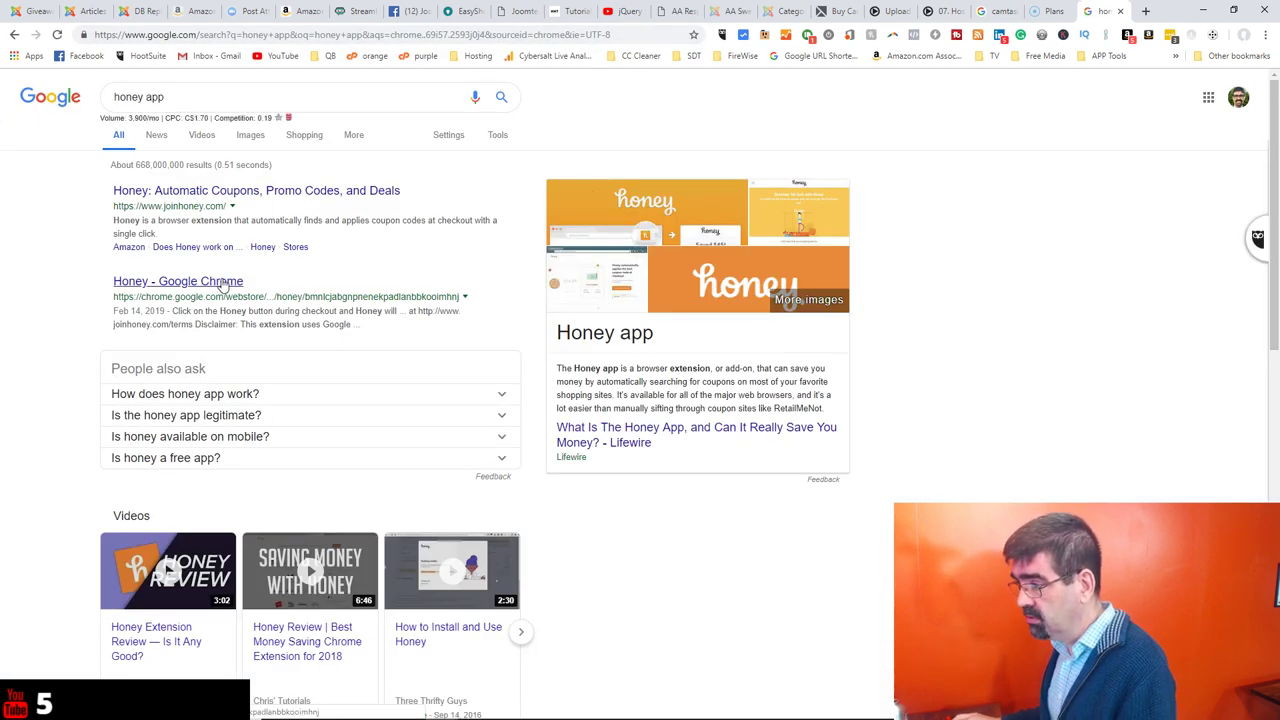
{"action": "left_click", "coordinate": [221, 192]}
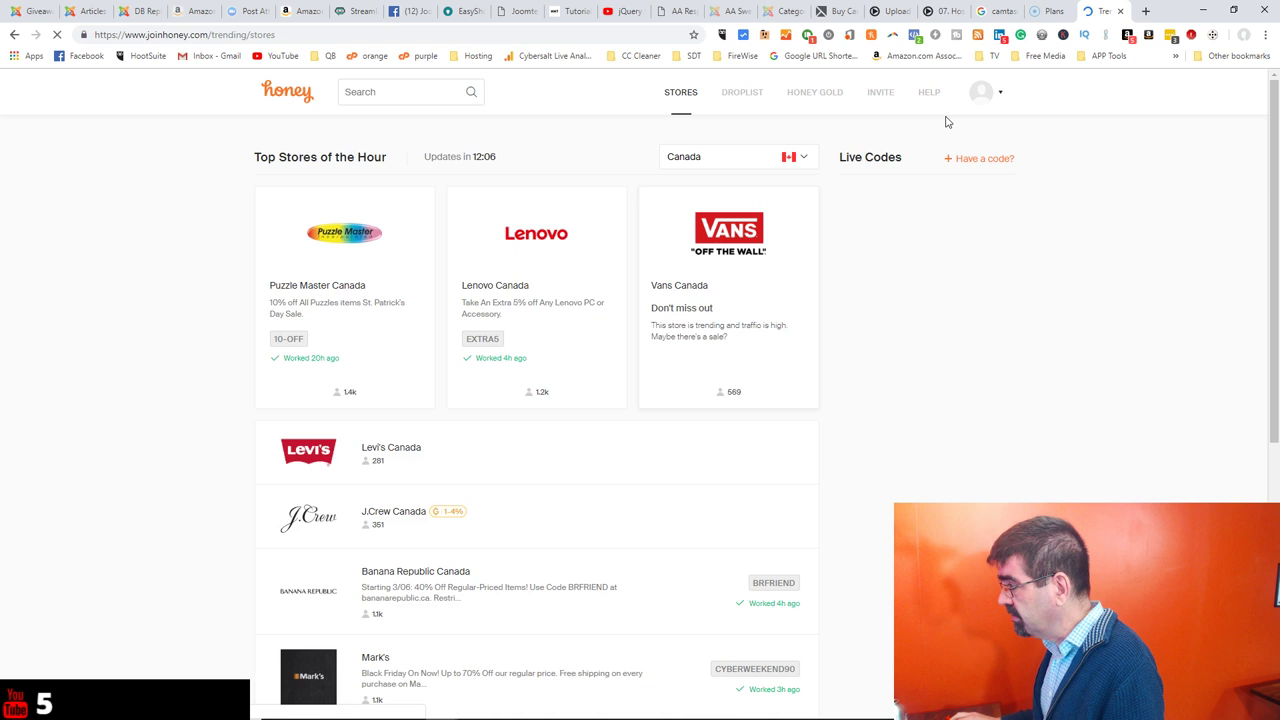
Open the Invite Friends page of the Honey account and look through its referral details.
{"action": "left_click", "coordinate": [984, 93]}
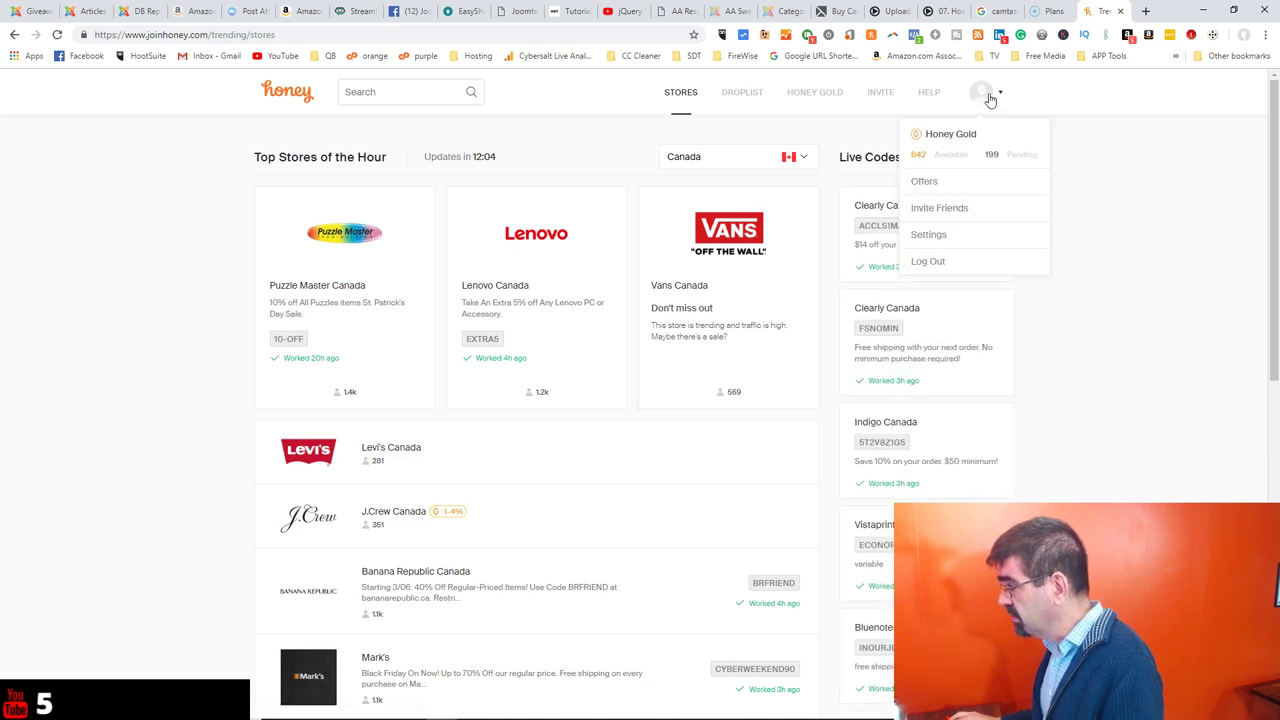
{"action": "left_click", "coordinate": [946, 209]}
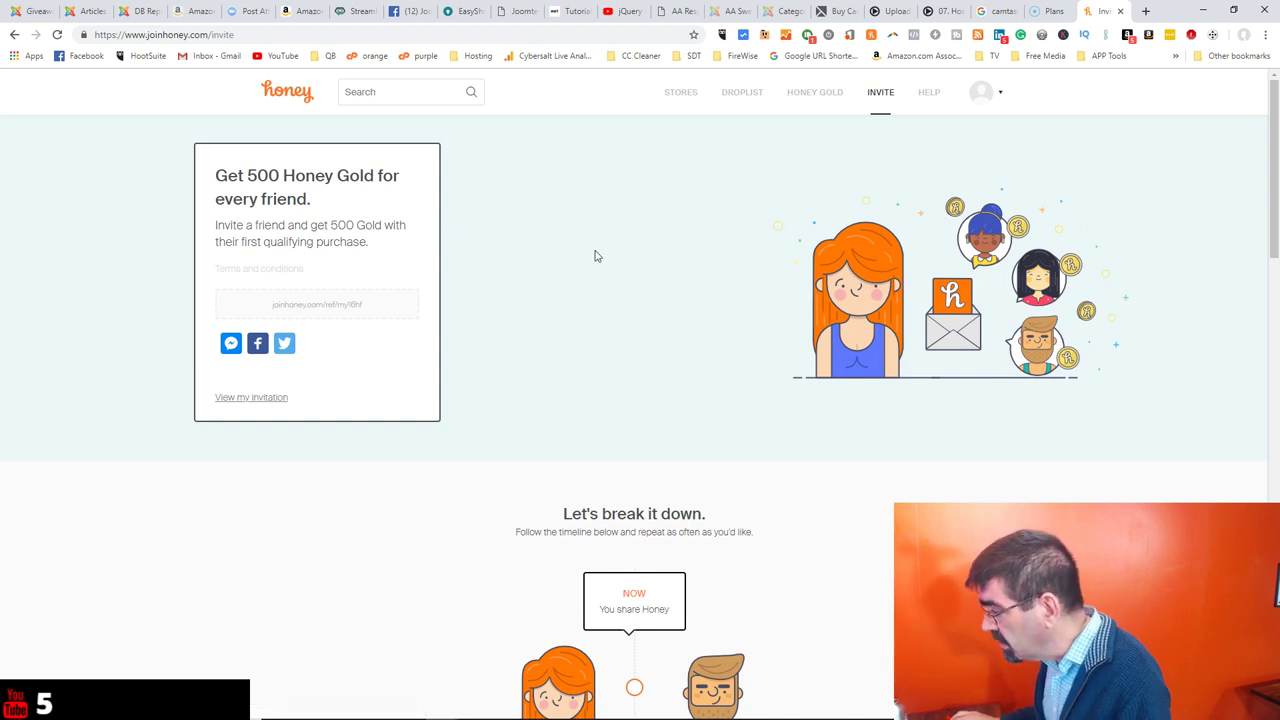
{"action": "scroll", "coordinate": [594, 254], "scroll_direction": "down", "scroll_amount": 3}
{"action": "scroll", "coordinate": [594, 254], "scroll_direction": "down", "scroll_amount": 15}
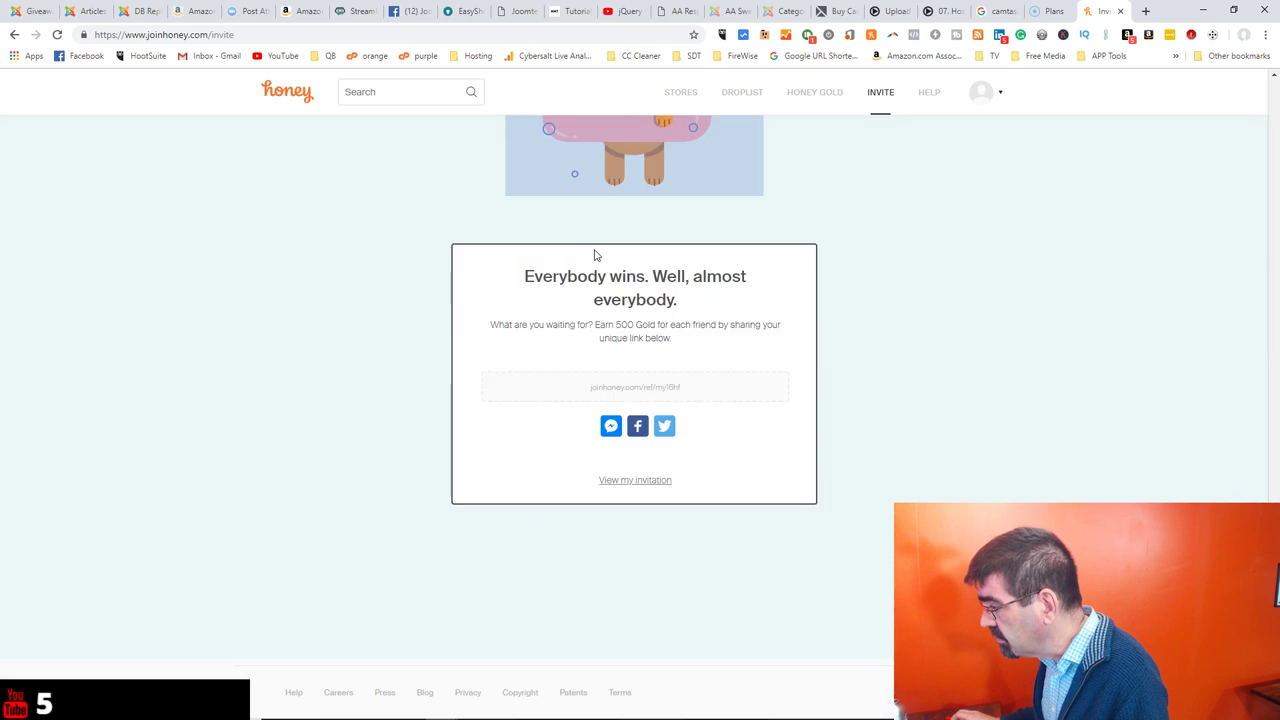
{"action": "scroll", "coordinate": [594, 254], "scroll_direction": "up", "scroll_amount": 18}
{"action": "left_click", "coordinate": [1000, 102]}
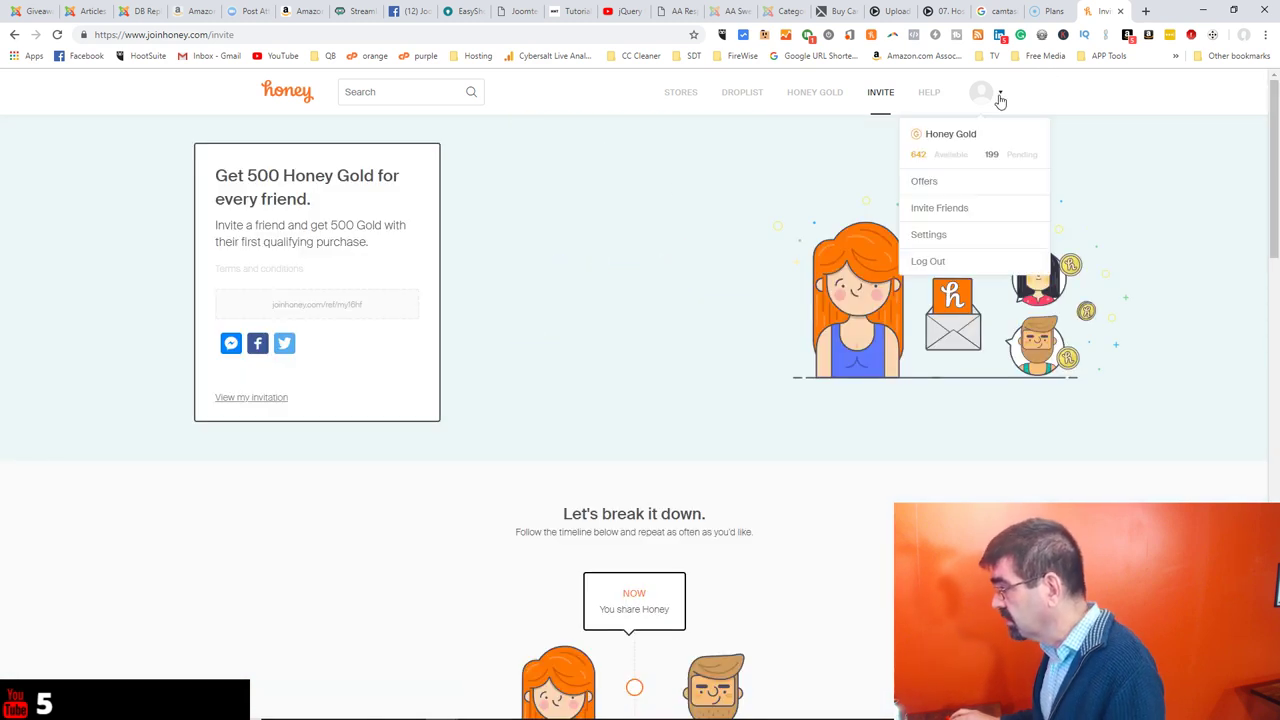
{"action": "left_click", "coordinate": [945, 208]}
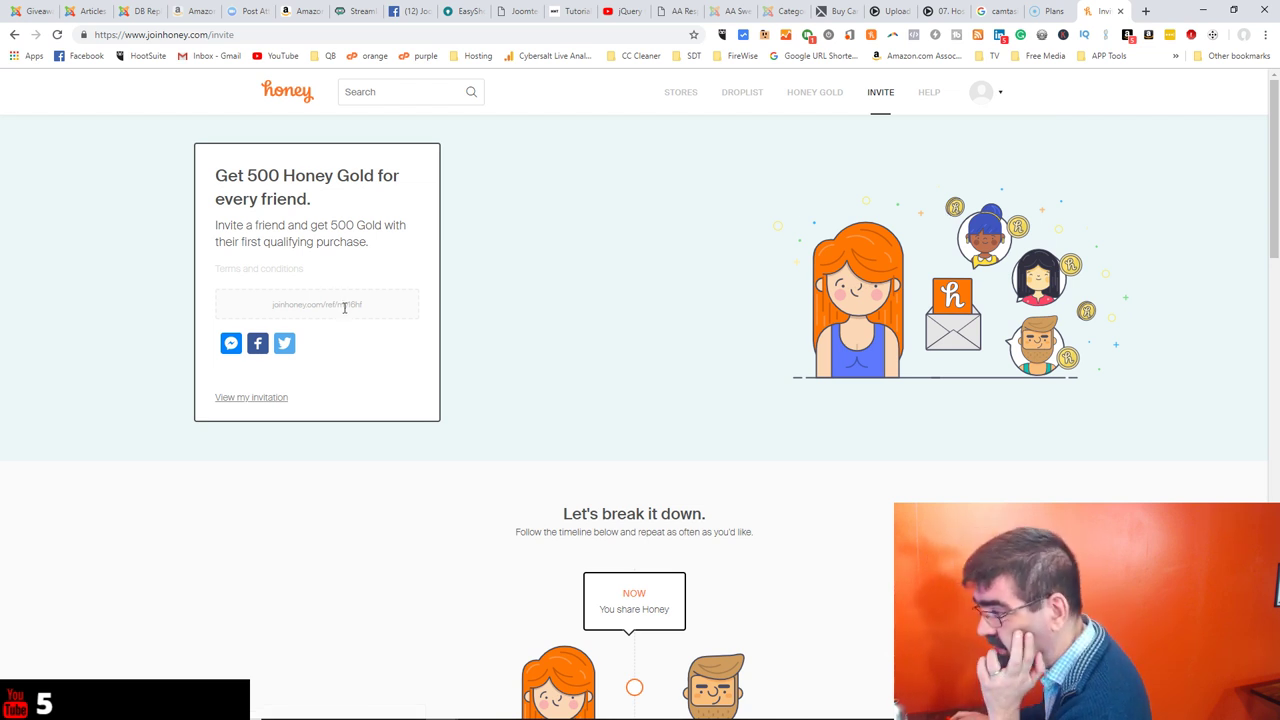
Copy the account's referral link from the Honey invite page and switch to the other open window.
{"action": "left_click_drag", "start_coordinate": [363, 305], "coordinate": [272, 305]}
{"action": "right_click", "coordinate": [287, 306]}
{"action": "left_click", "coordinate": [313, 316]}
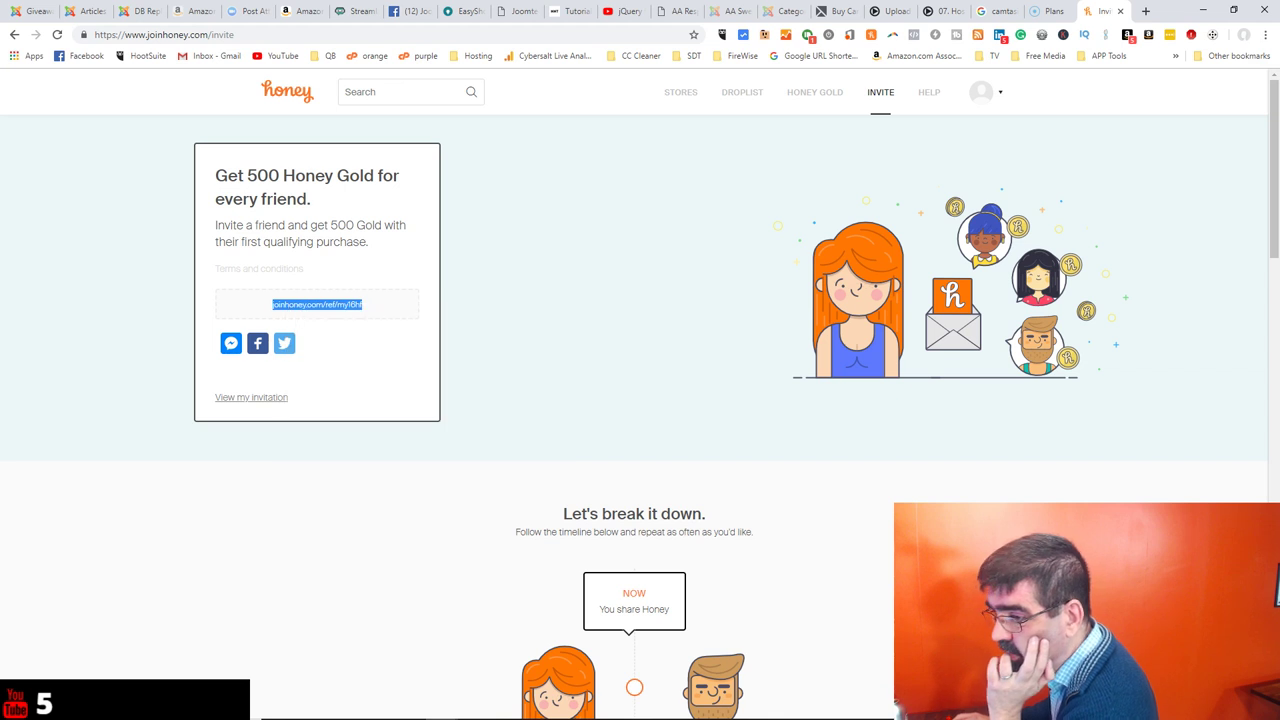
{"action": "key", "text": "alt+Tab"}
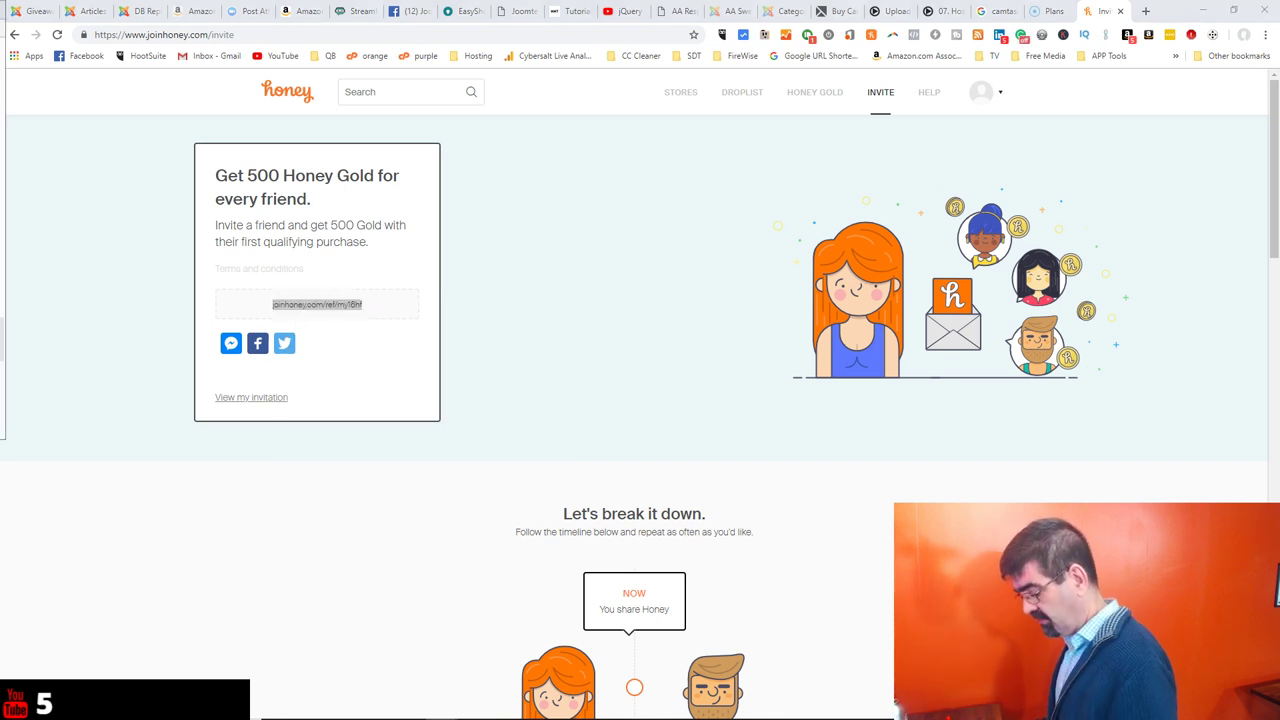
{"action": "key", "text": "alt+Tab"}
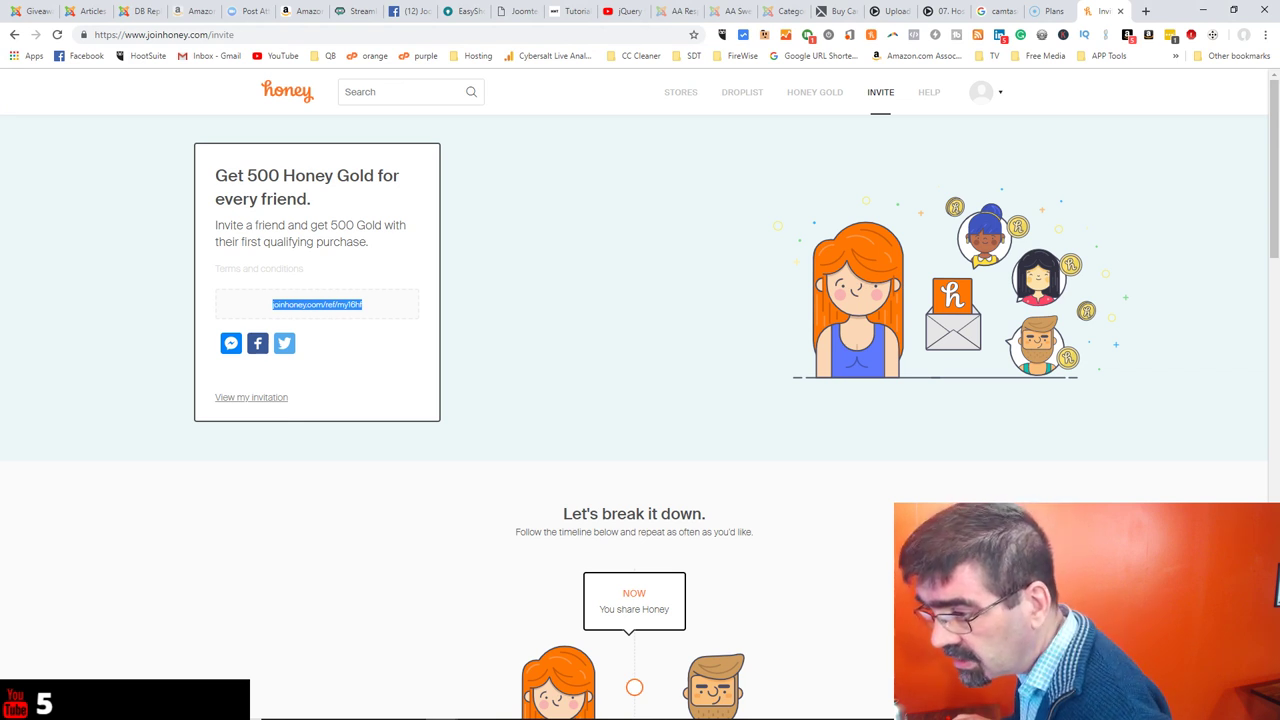
{"action": "key", "text": "alt+Tab"}
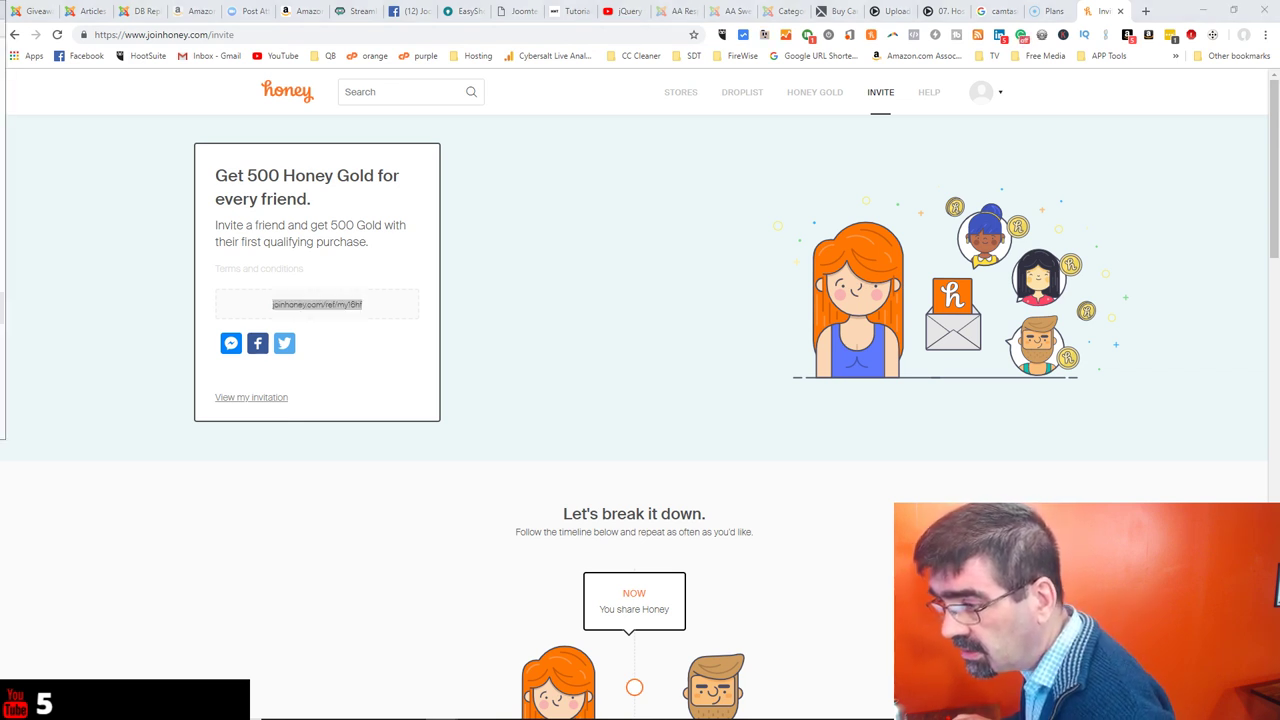